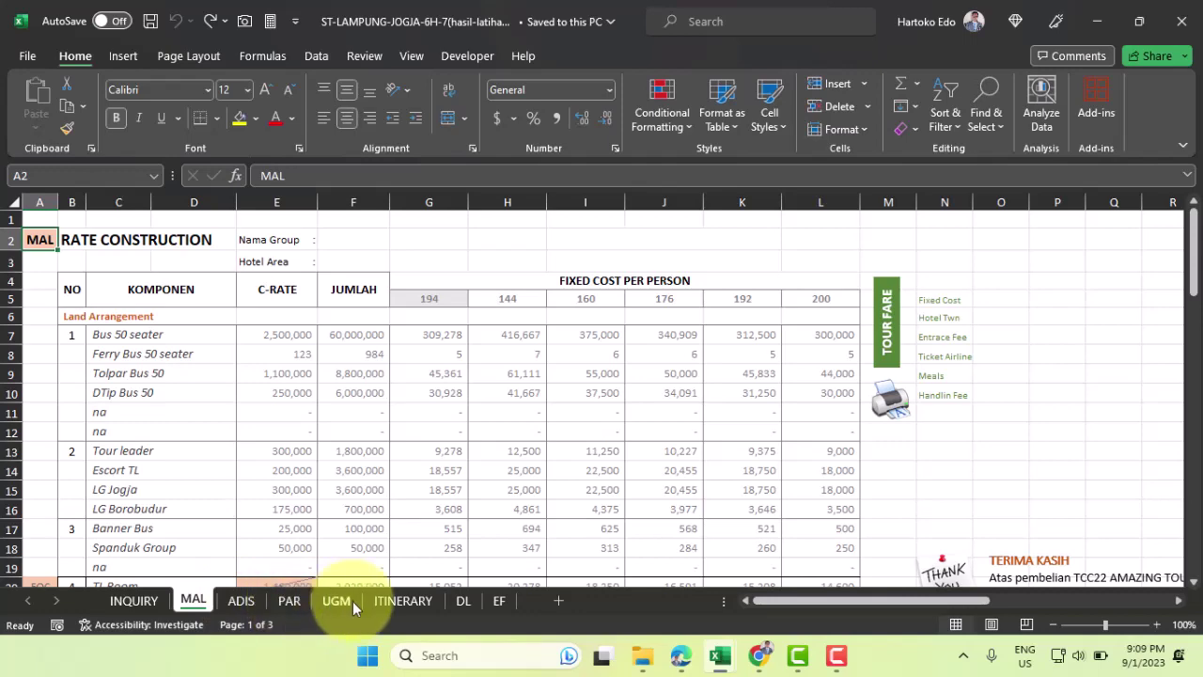
Link the Extra Bed cell H32 on the MAL sheet to cell K8, the Amaris Malioboro *2 WE X-BED rate, in the CONFITARIFF-WAROENGWISATA workbook
scroll(615, 494, down, 2)
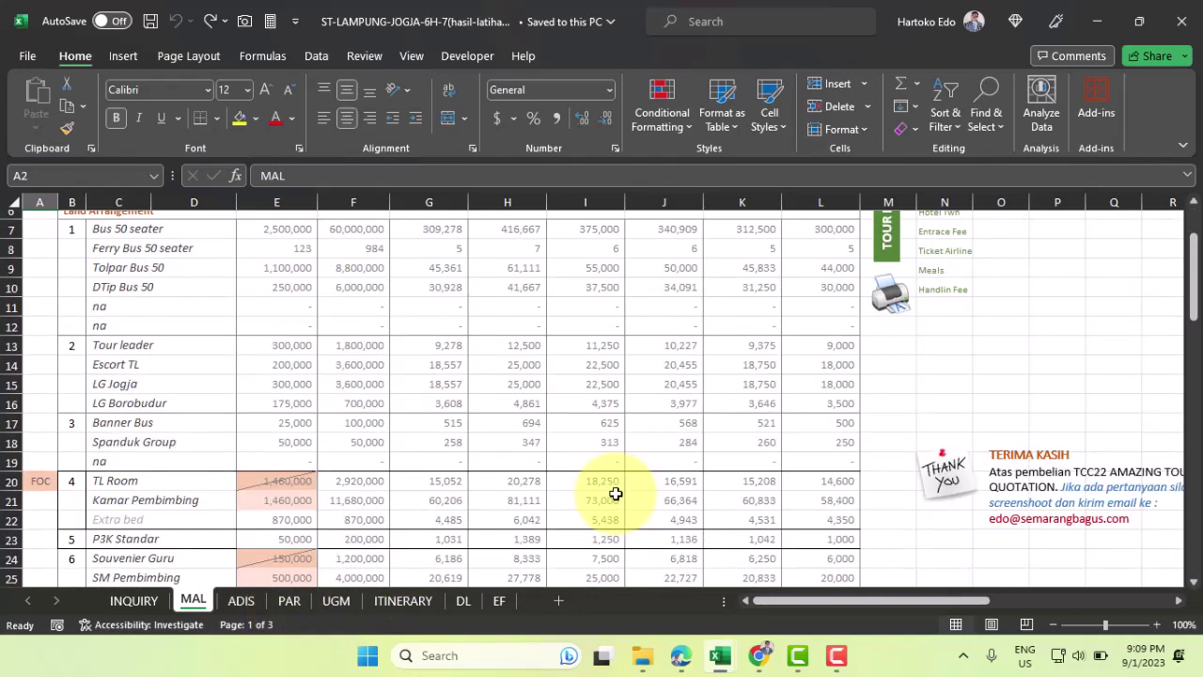
scroll(616, 493, down, 3)
scroll(569, 494, down, 1)
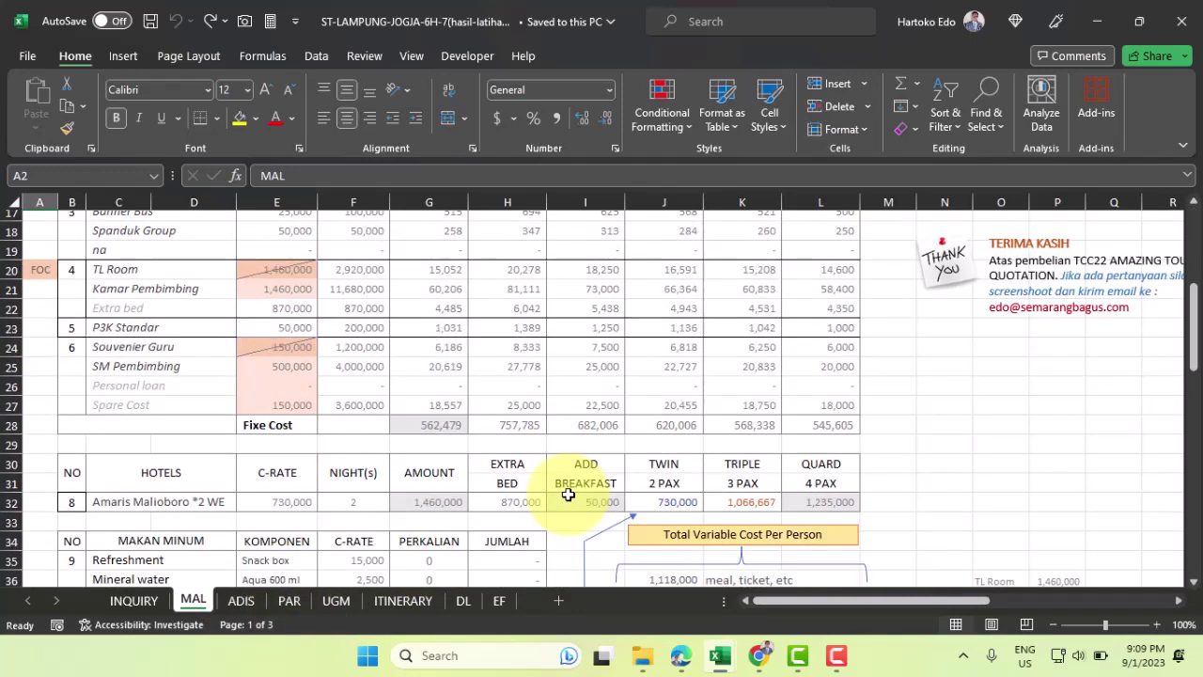
click(509, 501)
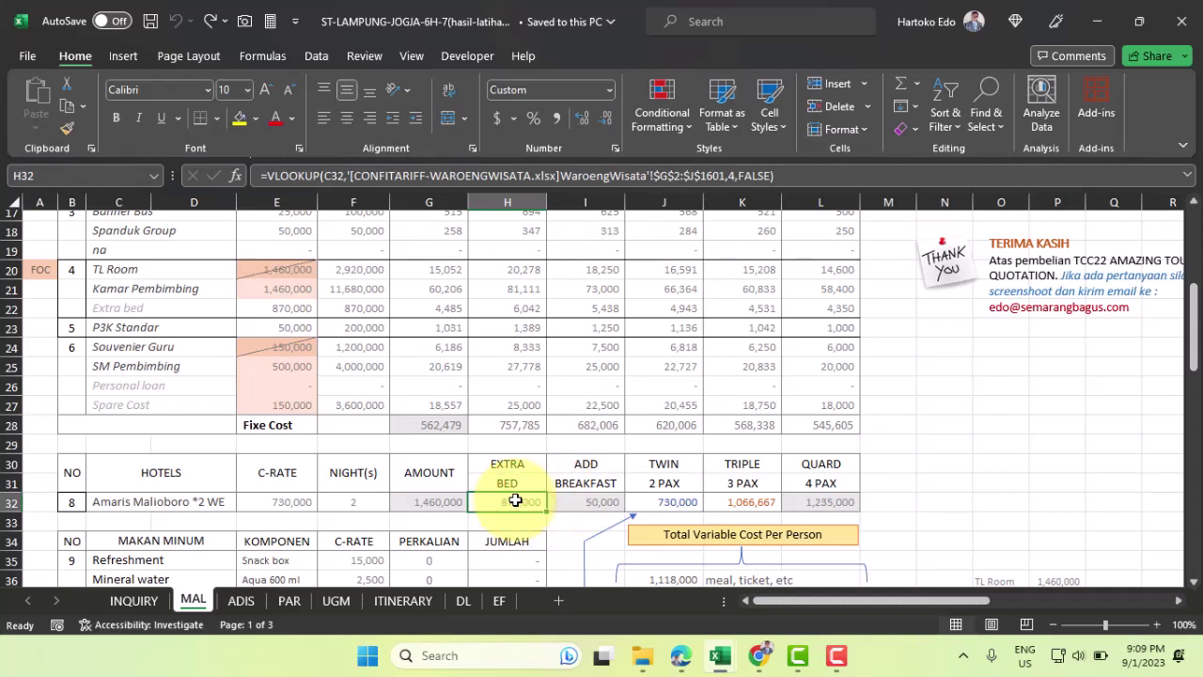
text(=)
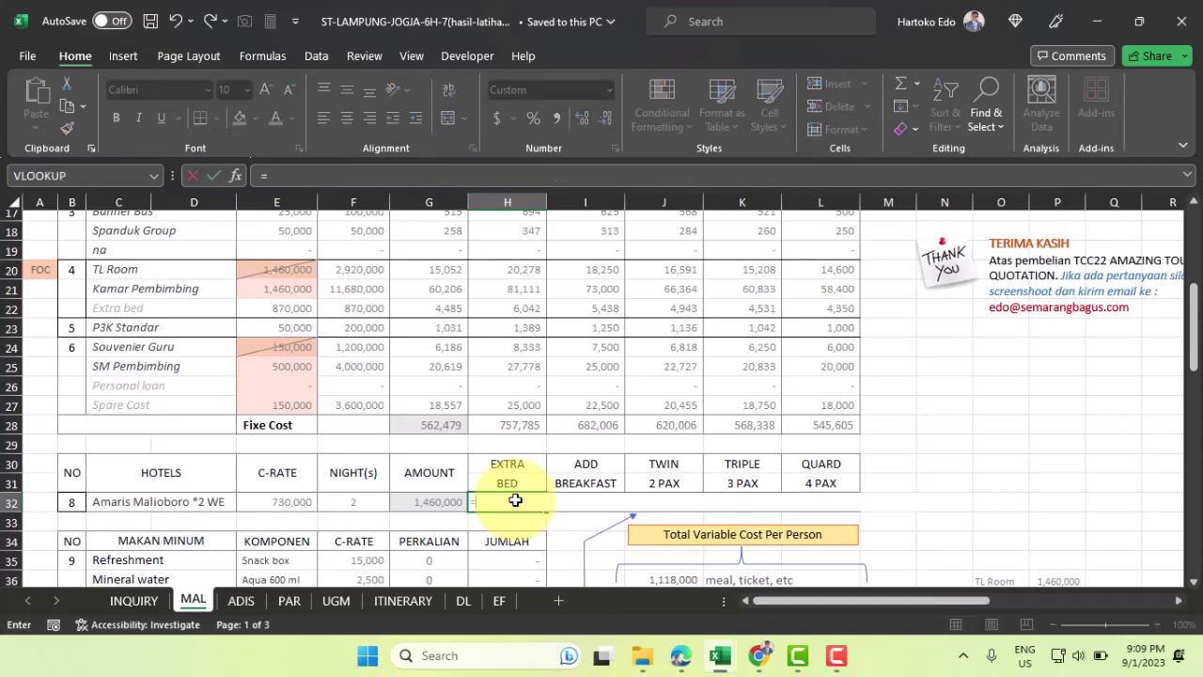
mouse_move(719, 655)
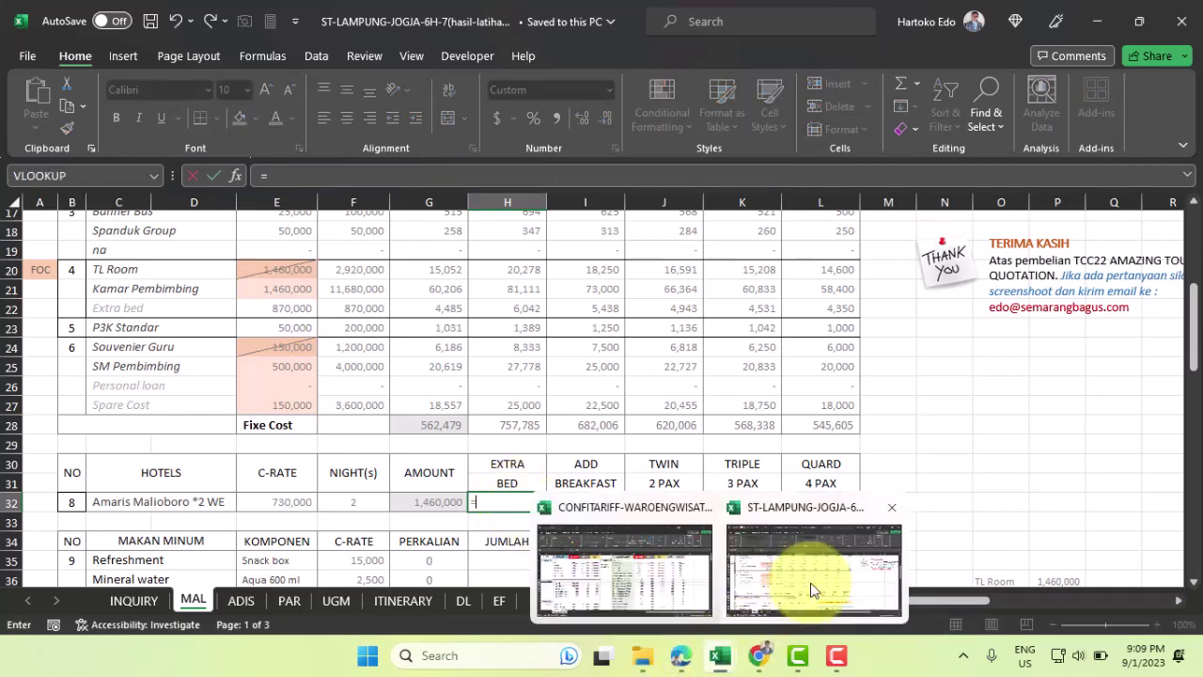
click(808, 578)
mouse_move(720, 655)
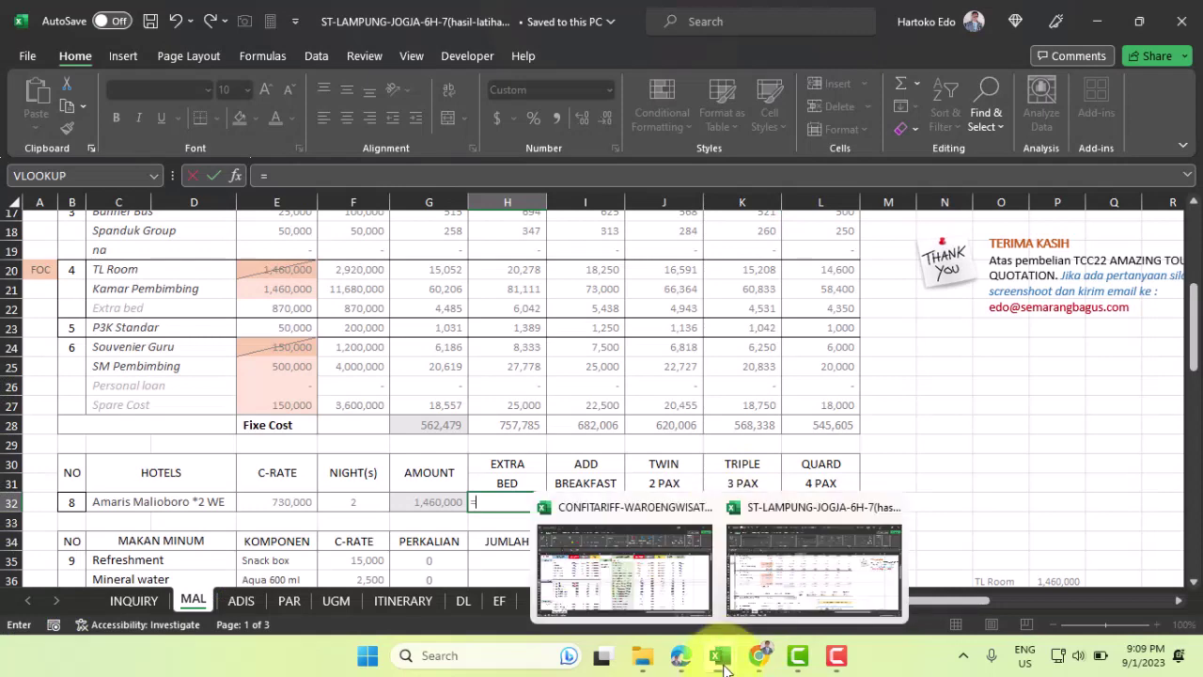
click(647, 572)
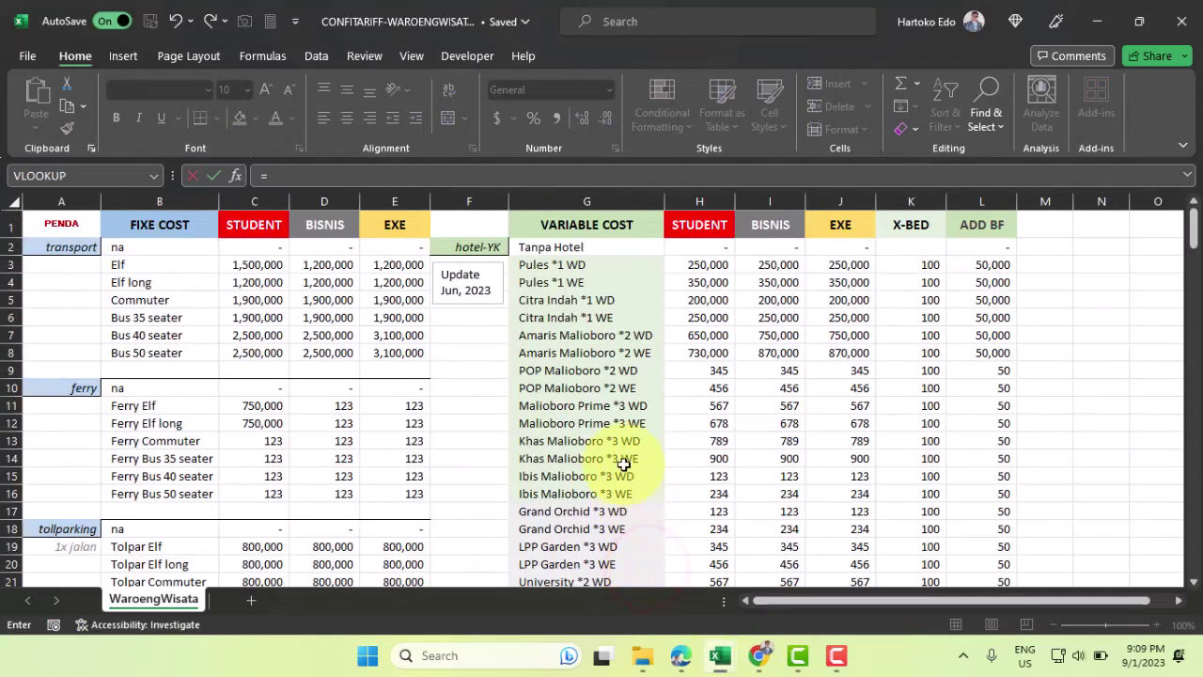
click(930, 350)
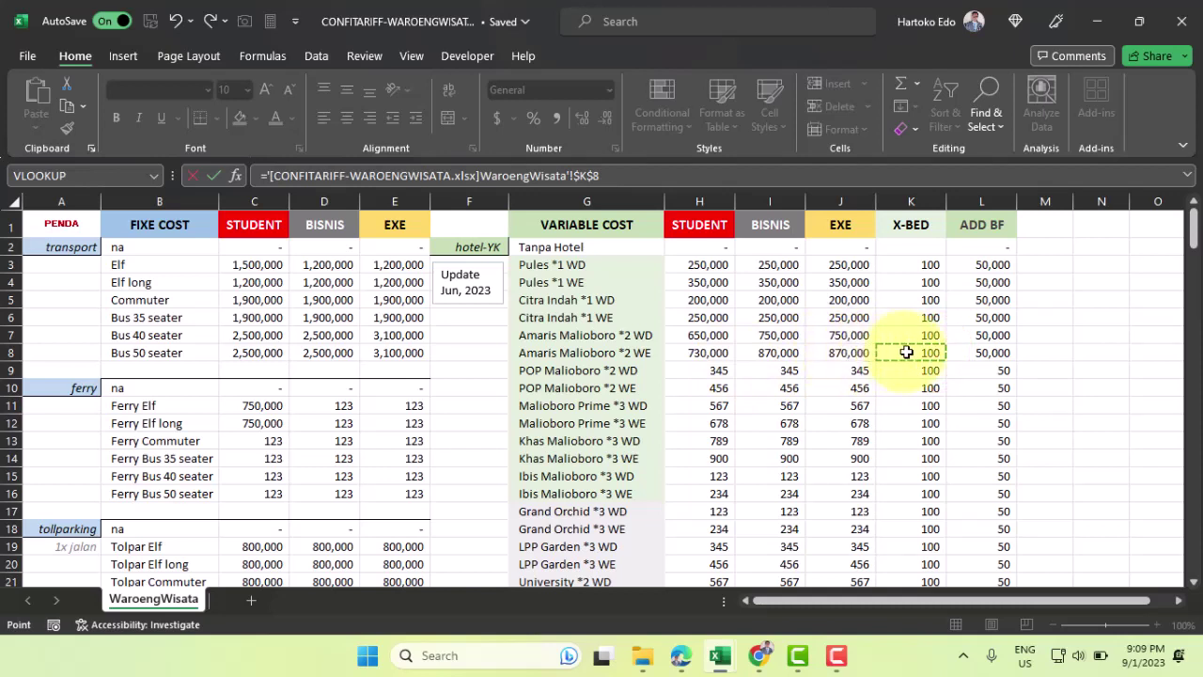
key(Return)
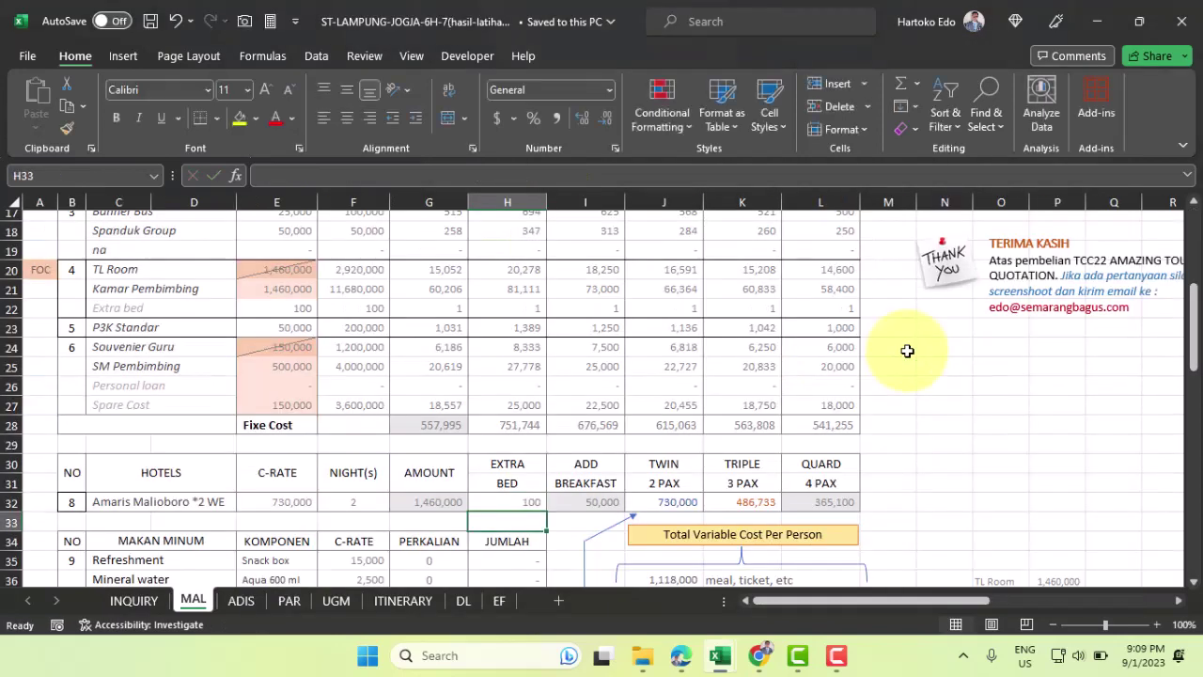
In the tariff workbook, set the Amaris Malioboro *2 WE rates to 30,000 for X-BED and 90,000 for ADD BF
click(517, 503)
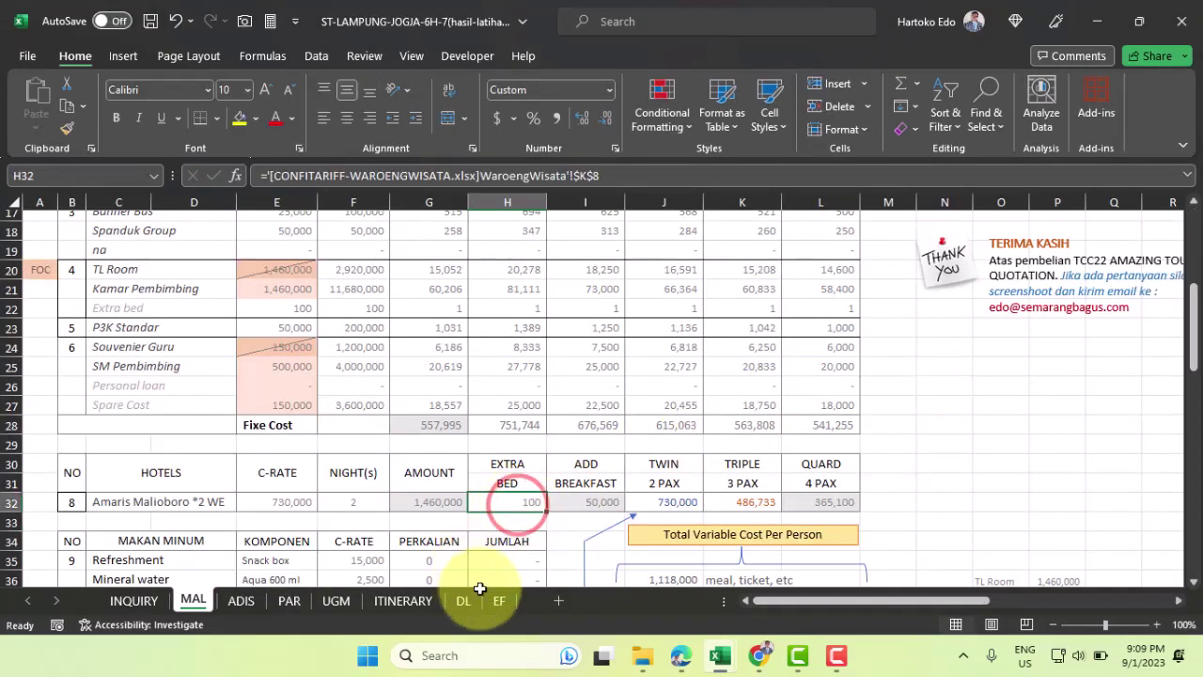
mouse_move(709, 661)
click(630, 577)
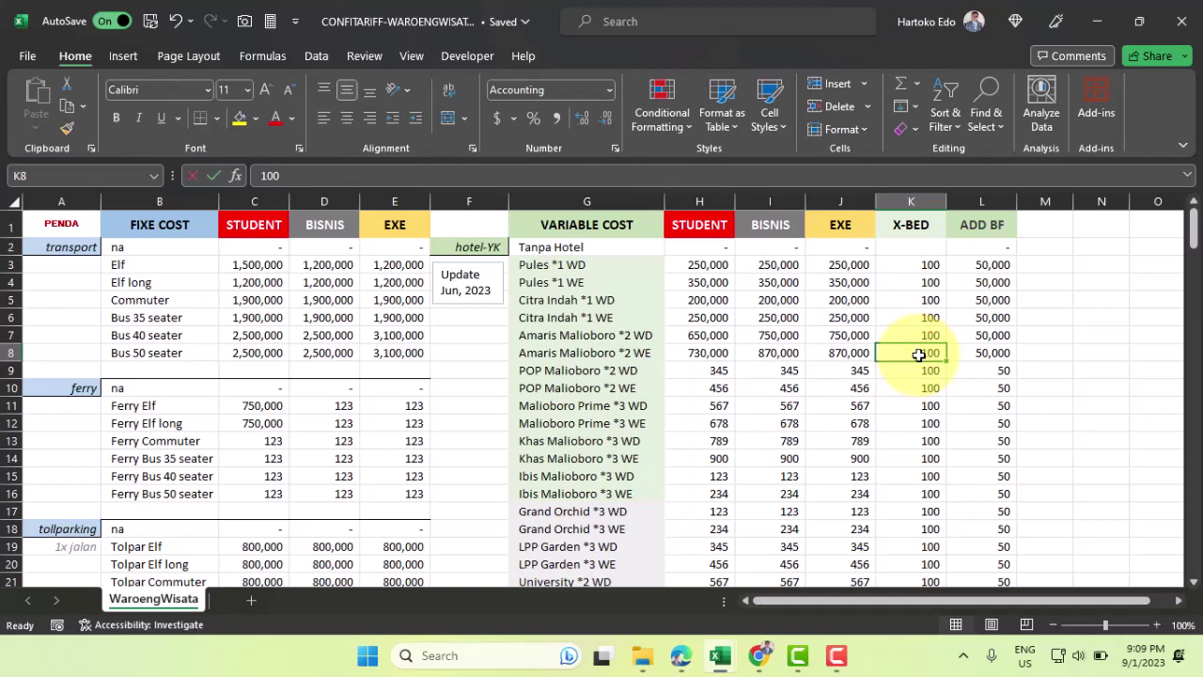
text(30000)
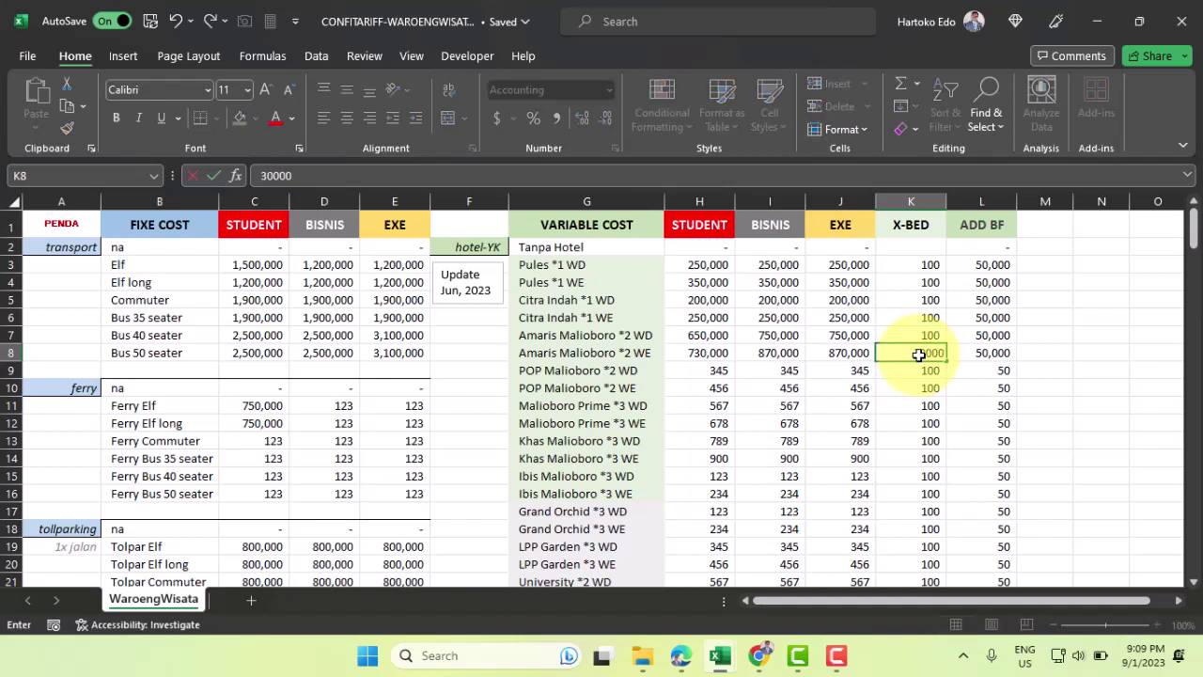
key(Tab)
text(9)
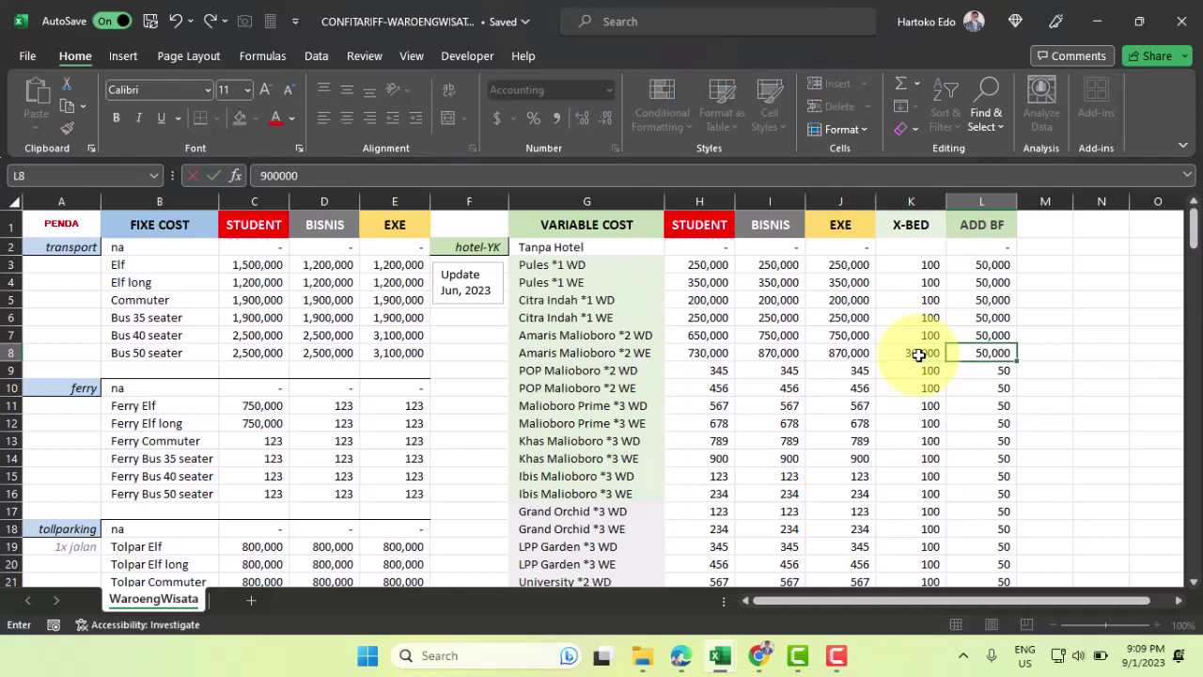
key(Return)
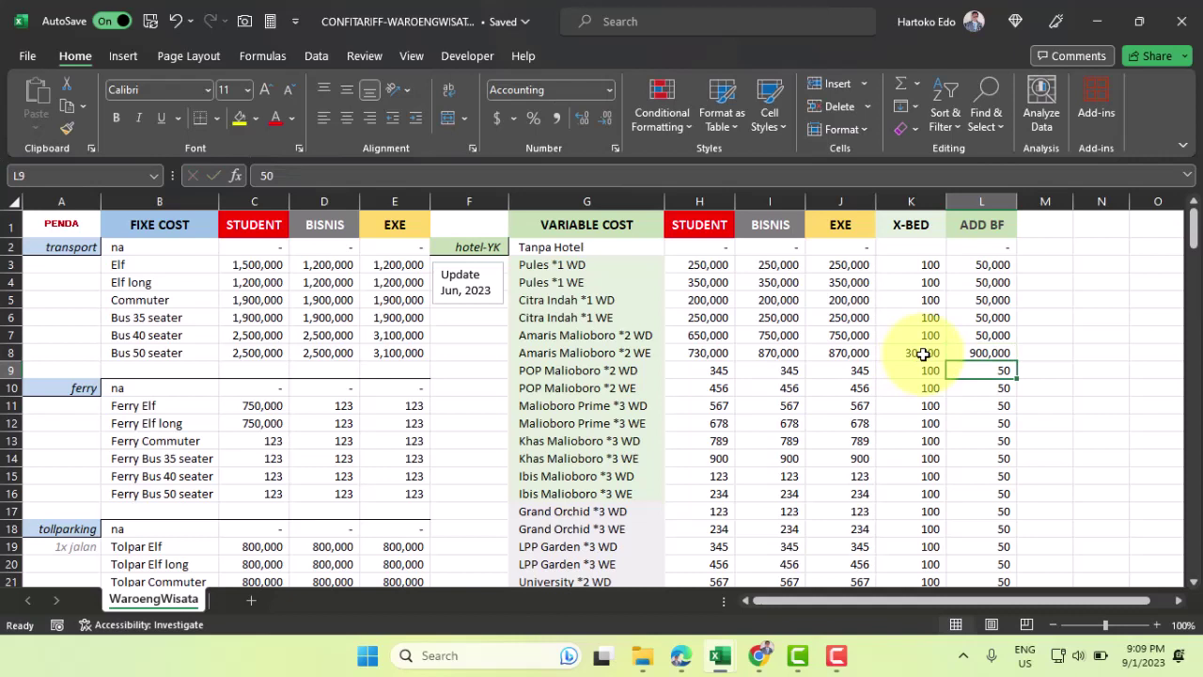
click(1000, 353)
click(336, 177)
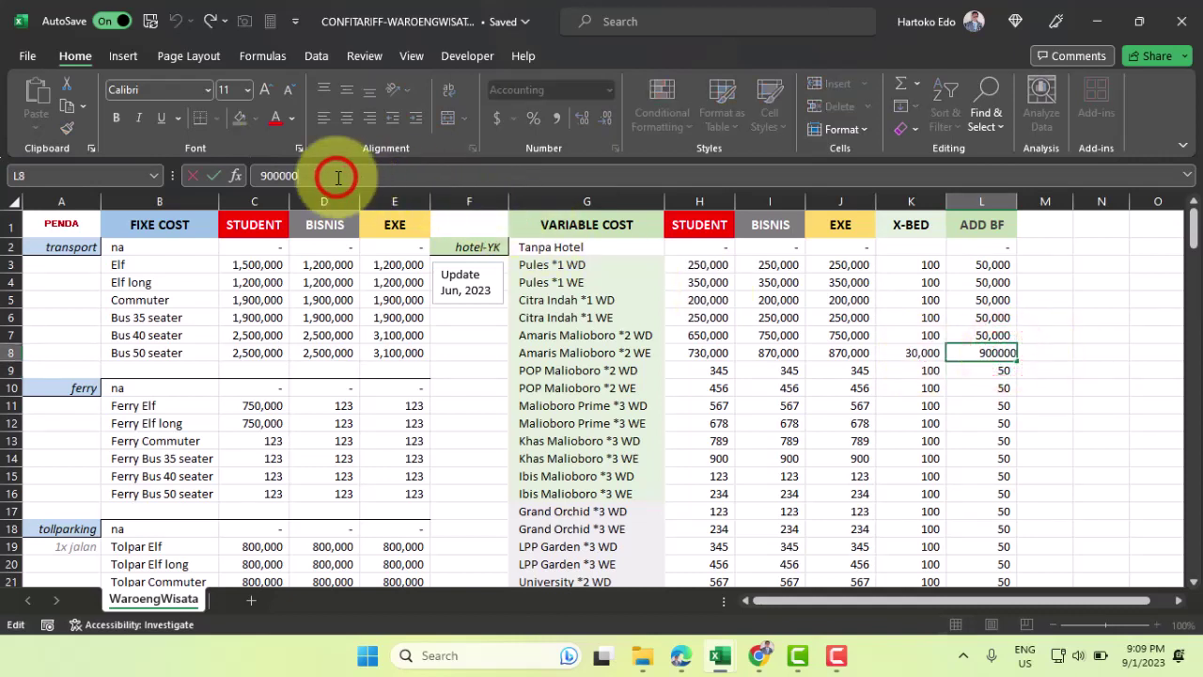
key(Return)
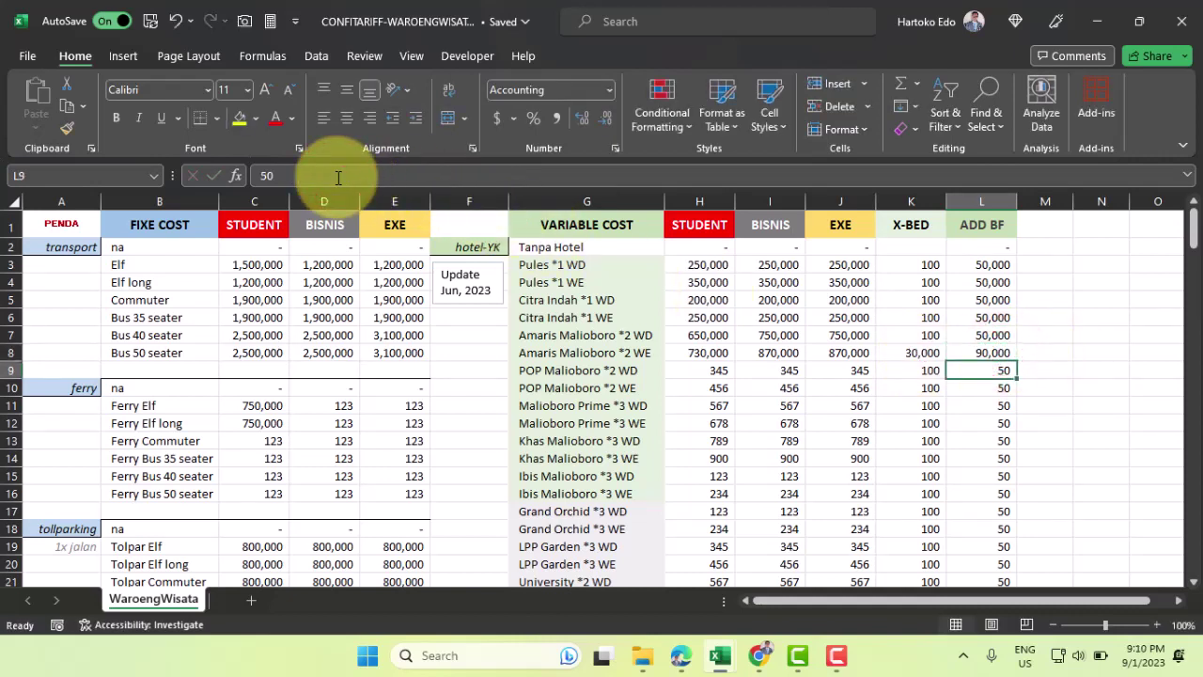
Check the Extra Bed and Add Breakfast rates on the MAL sheet, and correct the tariff's Amaris Malioboro *2 WE X-BED rate to 300,000
mouse_move(760, 661)
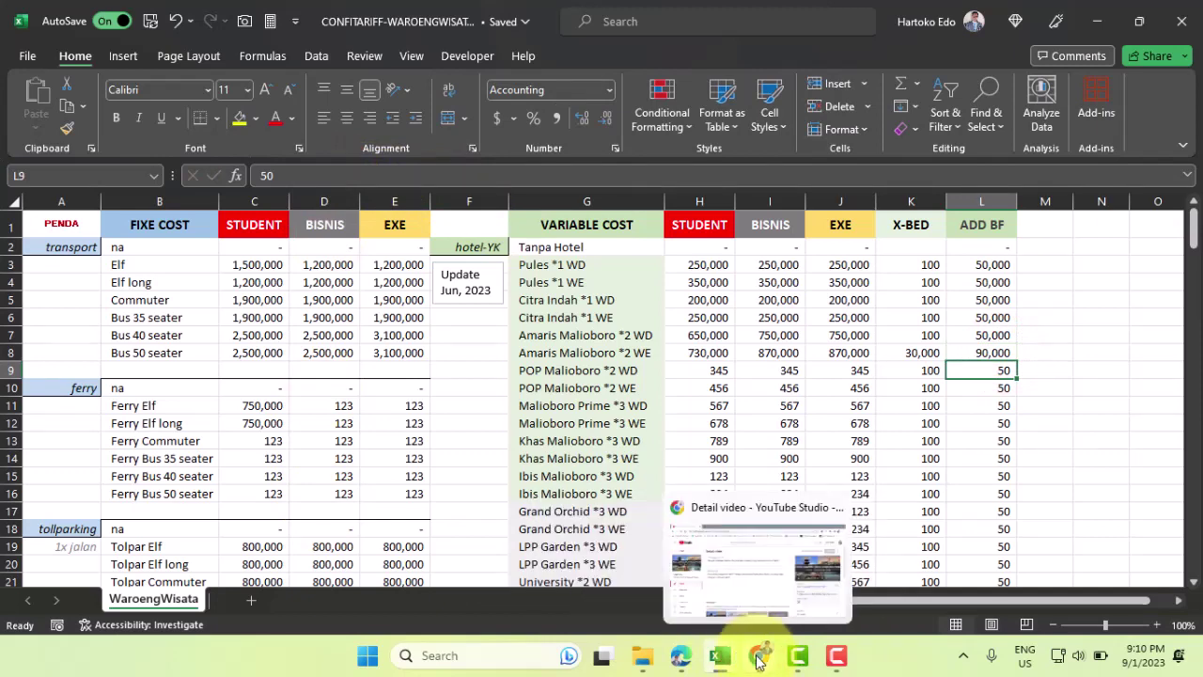
mouse_move(722, 658)
click(818, 552)
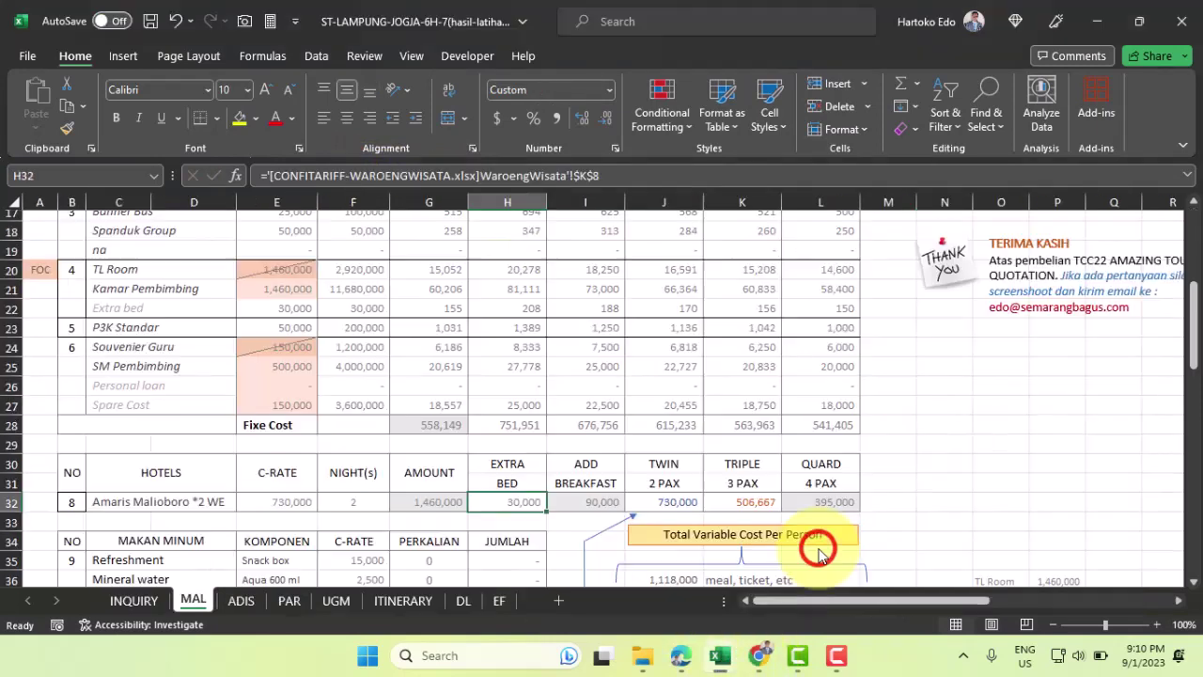
click(510, 504)
click(586, 502)
click(516, 505)
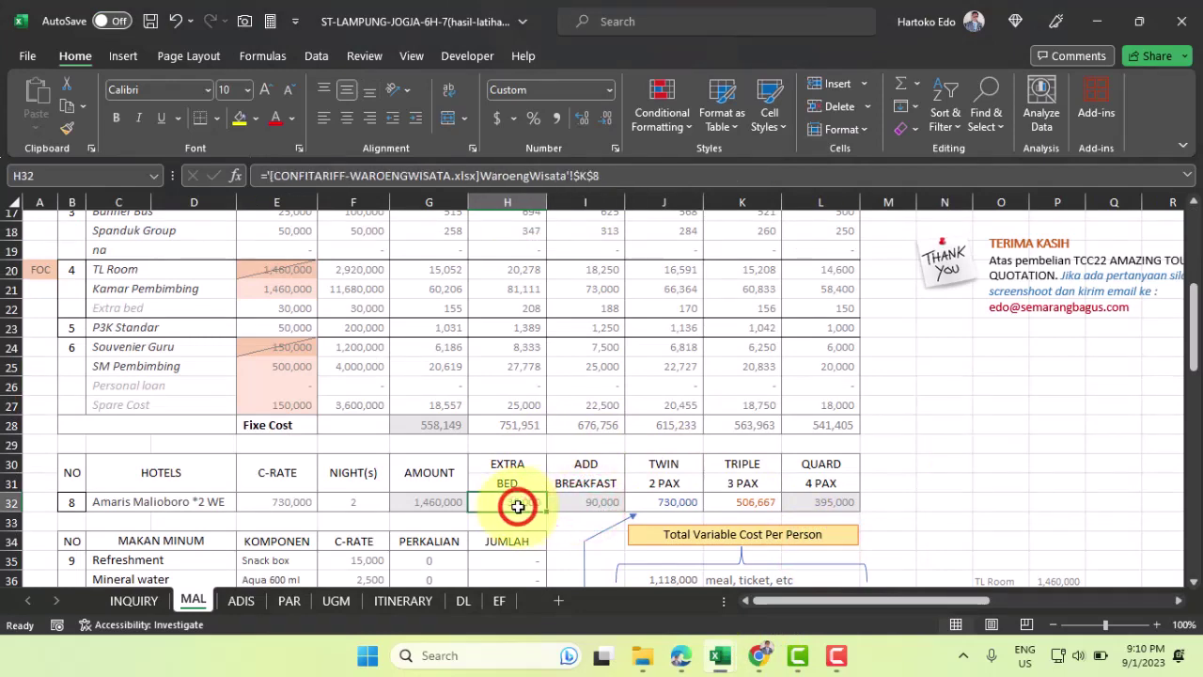
mouse_move(729, 658)
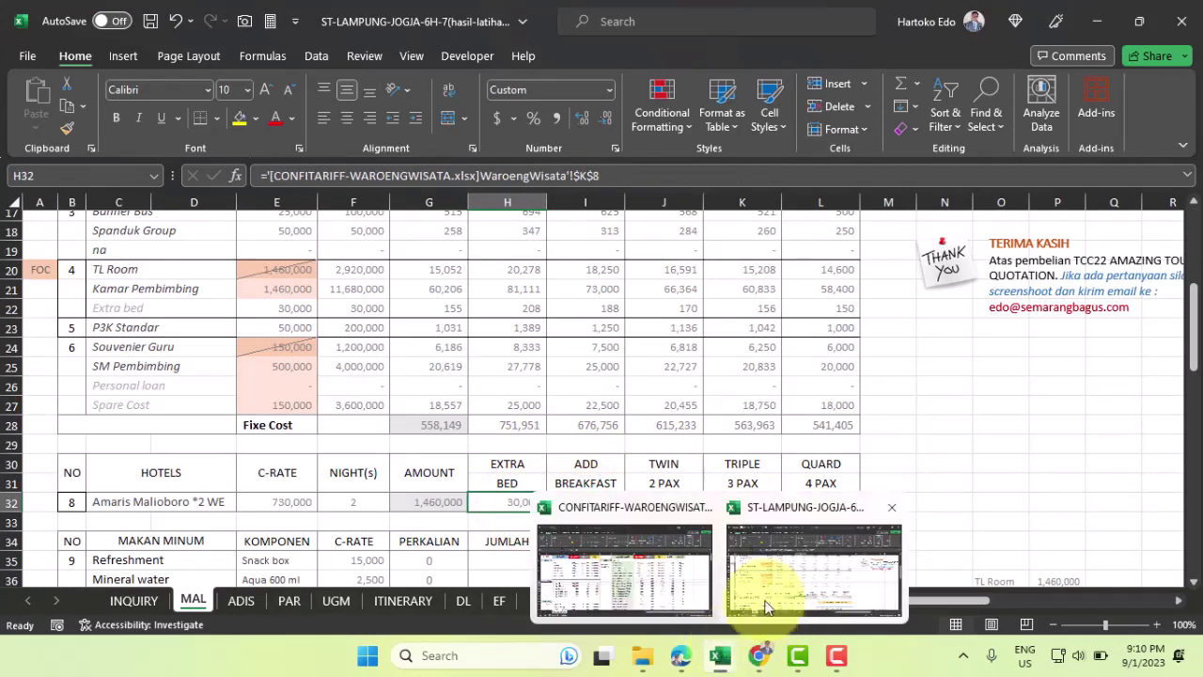
click(645, 575)
click(930, 352)
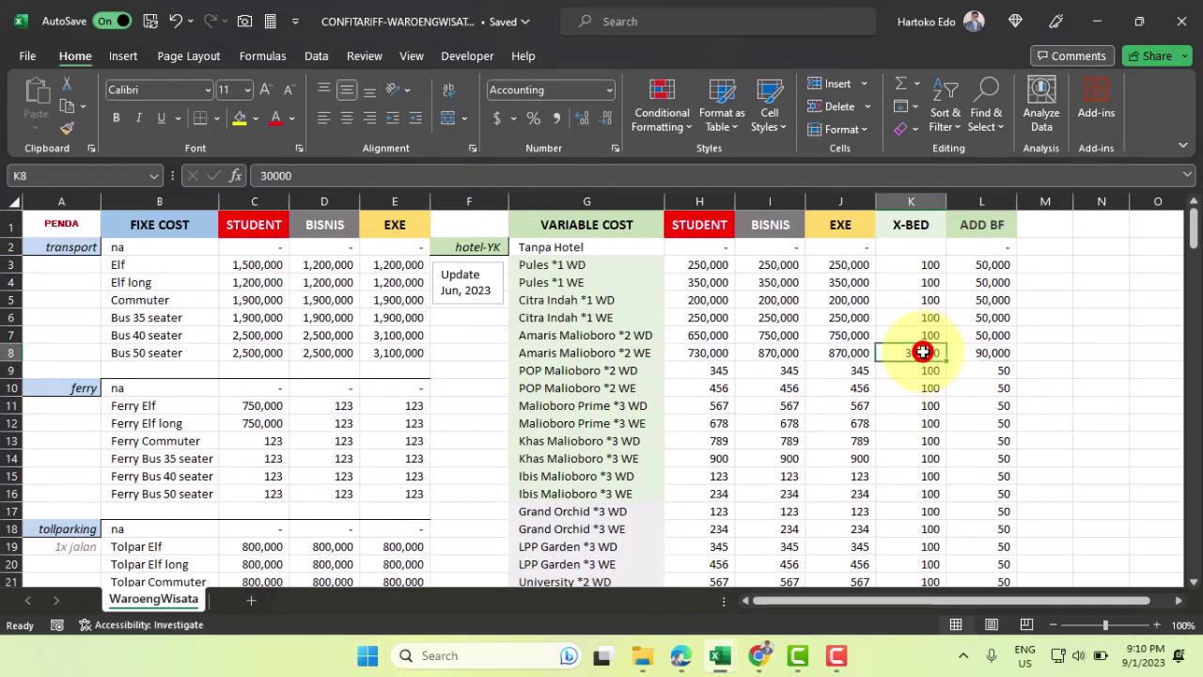
click(310, 177)
text(0)
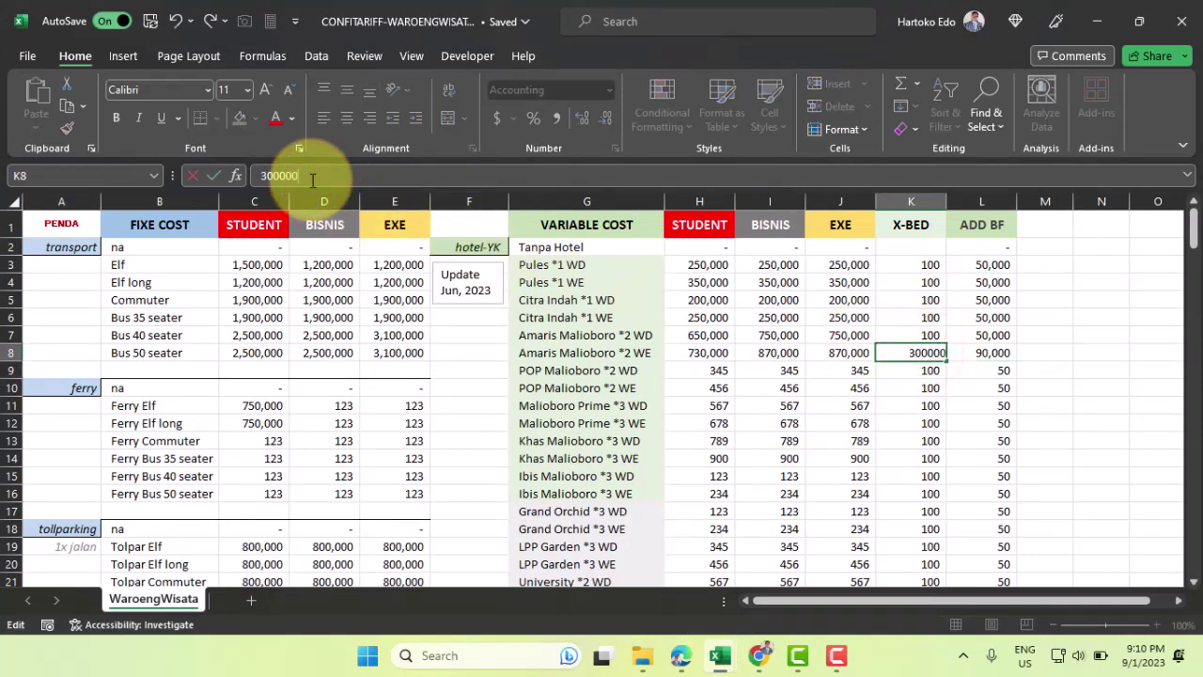
key(Return)
Return to the tour workbook's MAL sheet, check the Add Breakfast formula, and save the workbook with cell A2 selected
mouse_move(716, 661)
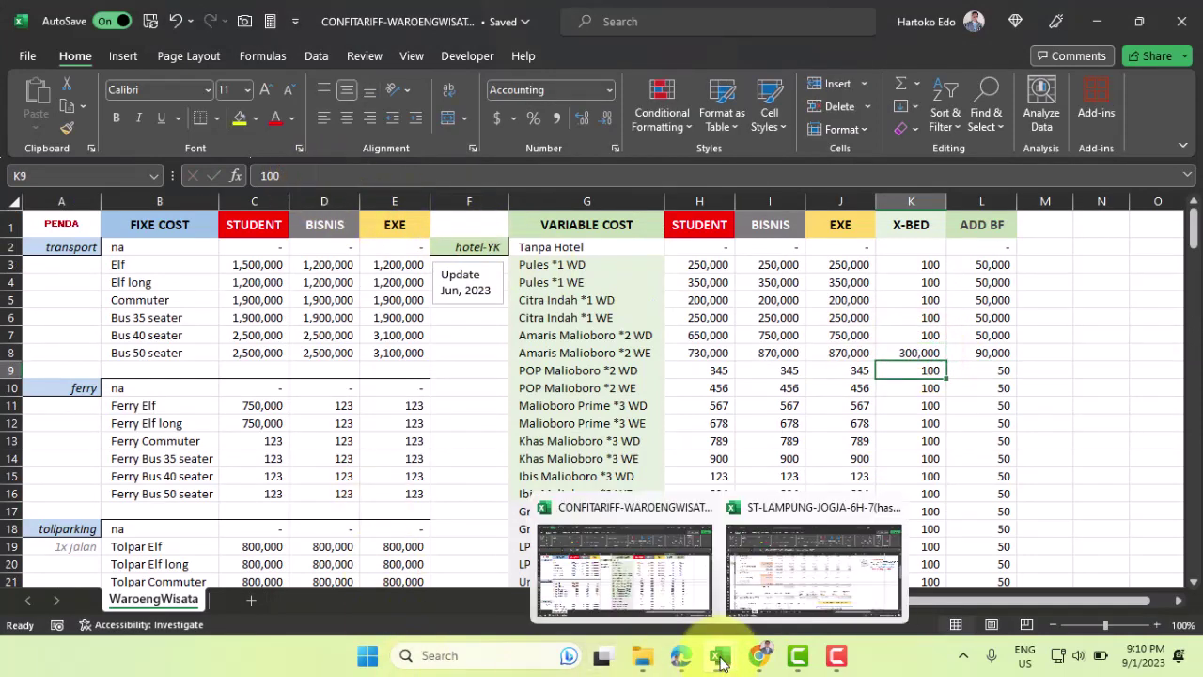
click(801, 557)
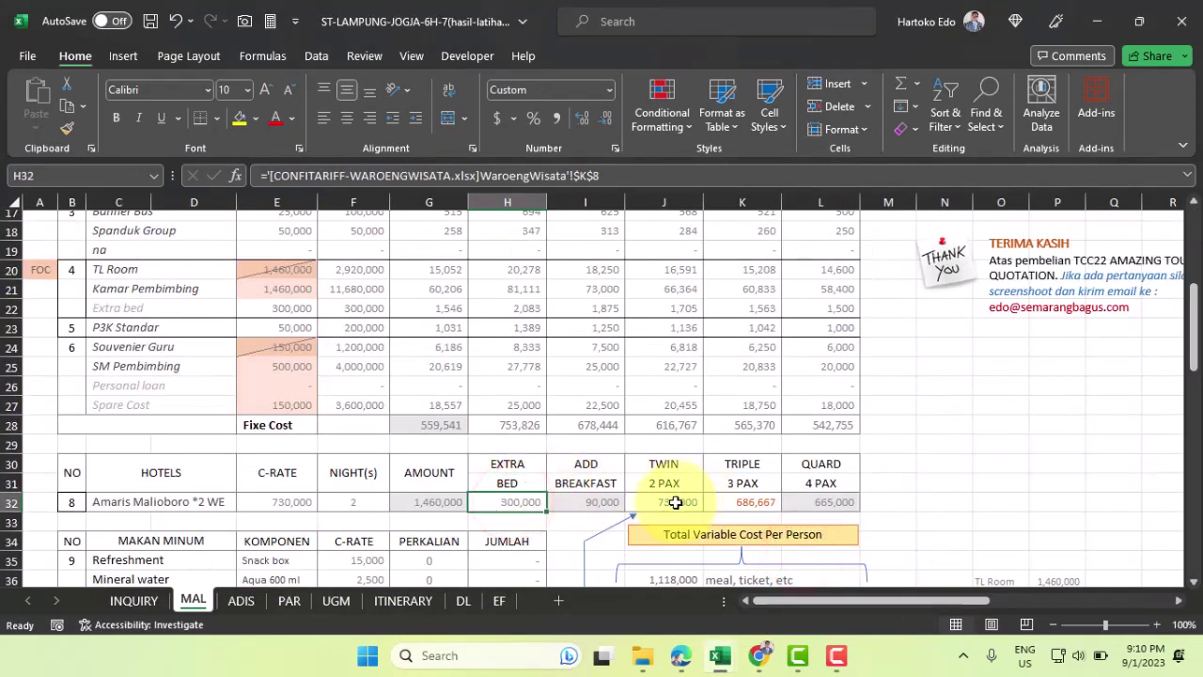
click(594, 502)
scroll(192, 458, up, 5)
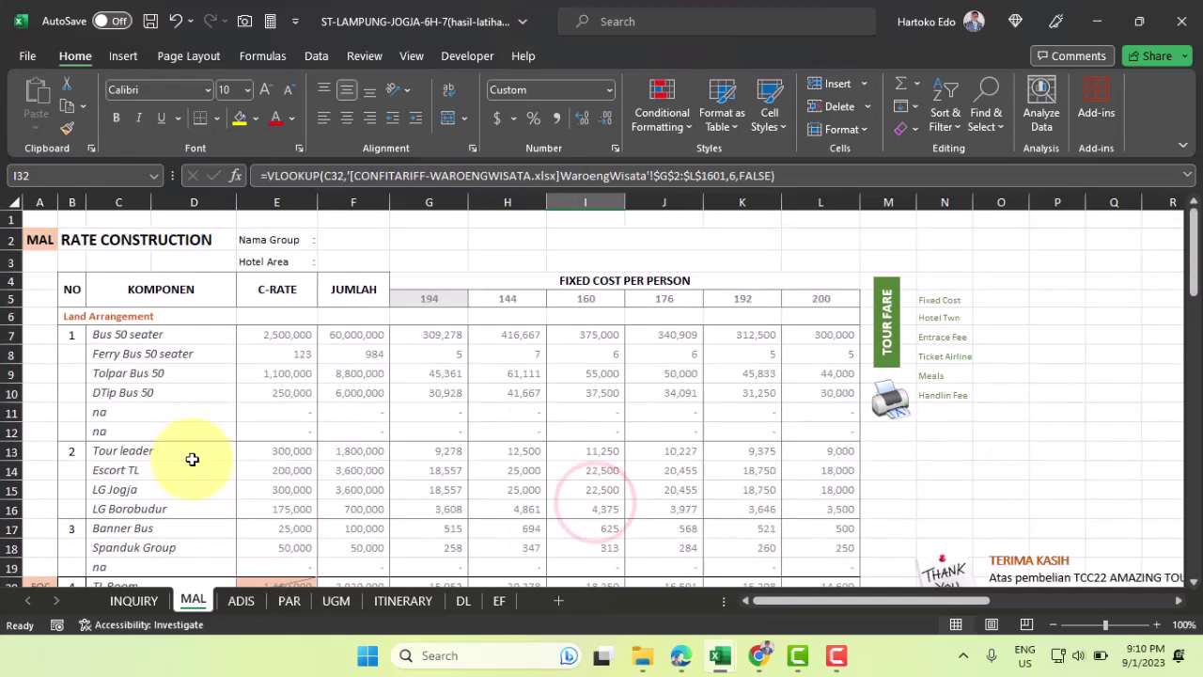
click(35, 239)
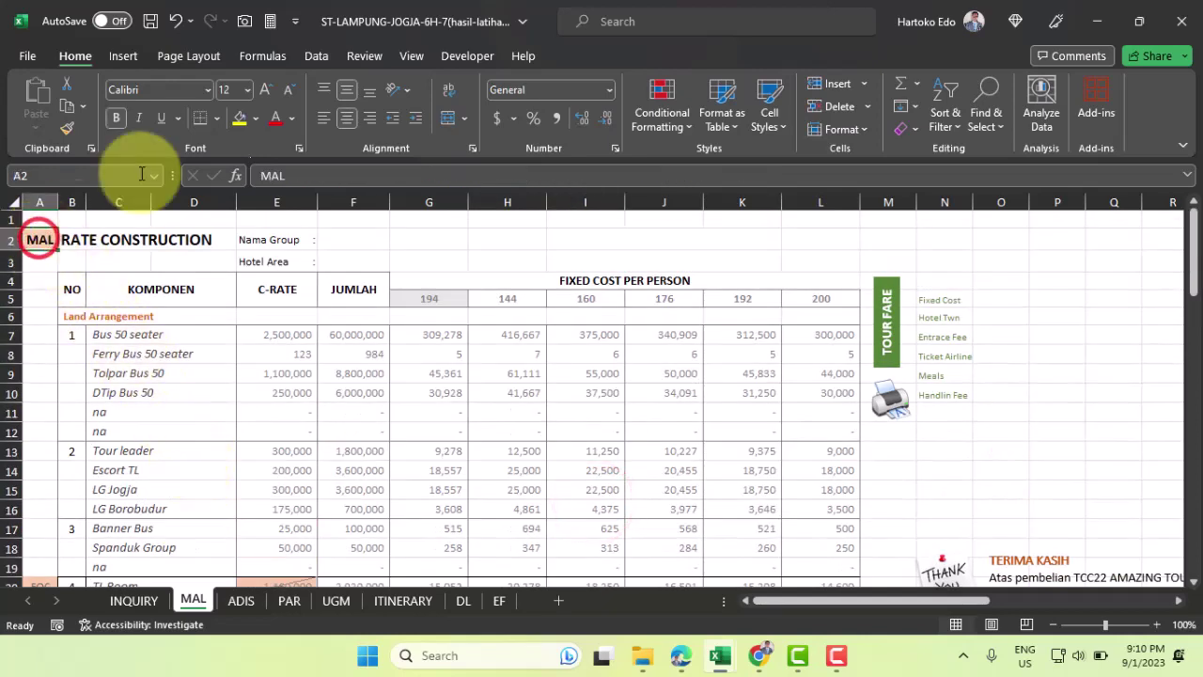
click(151, 20)
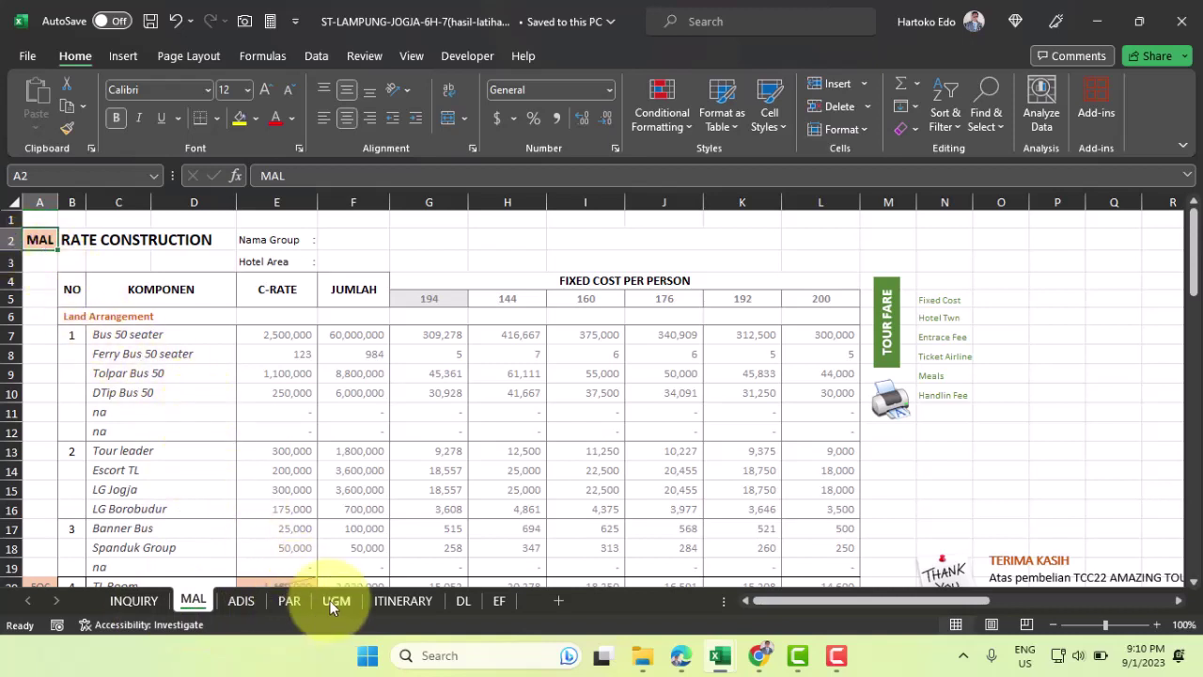
Examine the hotels chosen for Malioboro, Adi Sucipto and Parangtritis in the AKOMODASI - HOTEL section of the INQUIRY sheet
click(133, 601)
scroll(194, 437, down, 10)
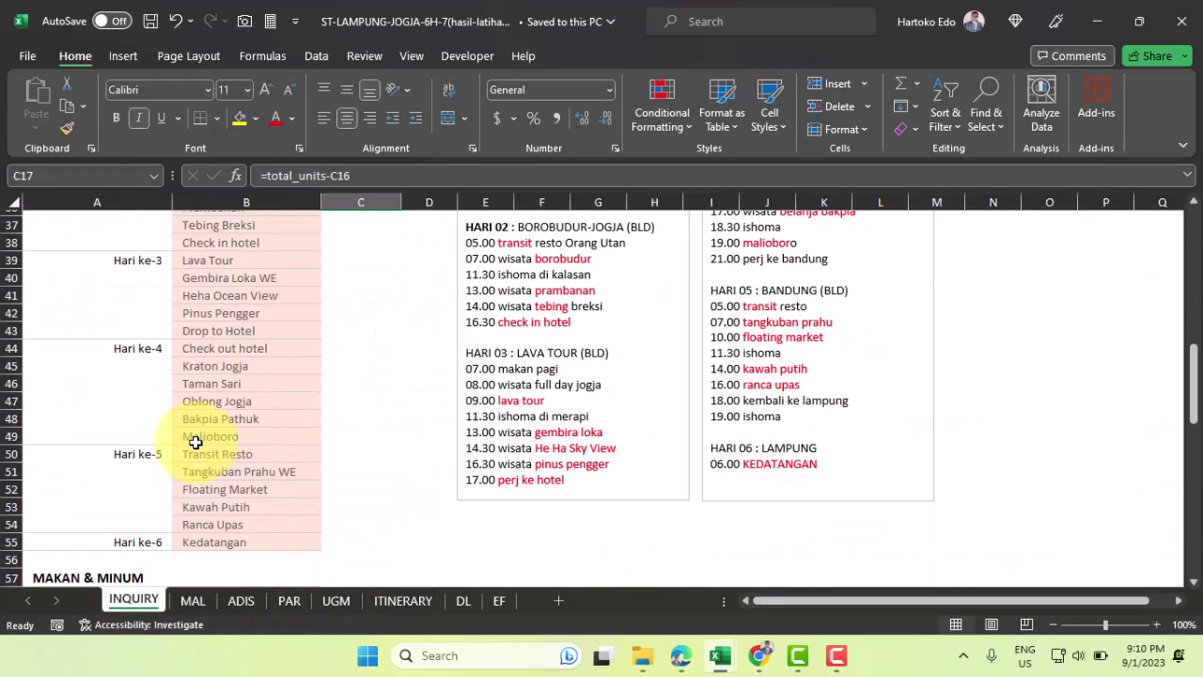
scroll(195, 441, down, 12)
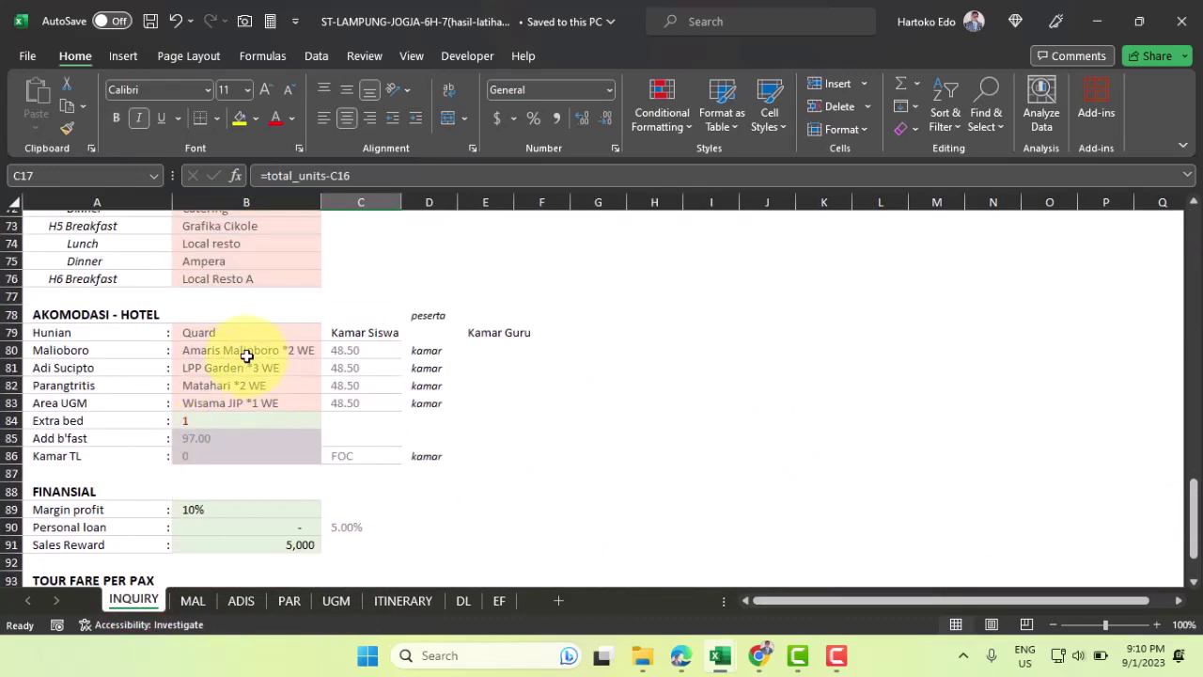
click(230, 350)
click(228, 369)
click(227, 383)
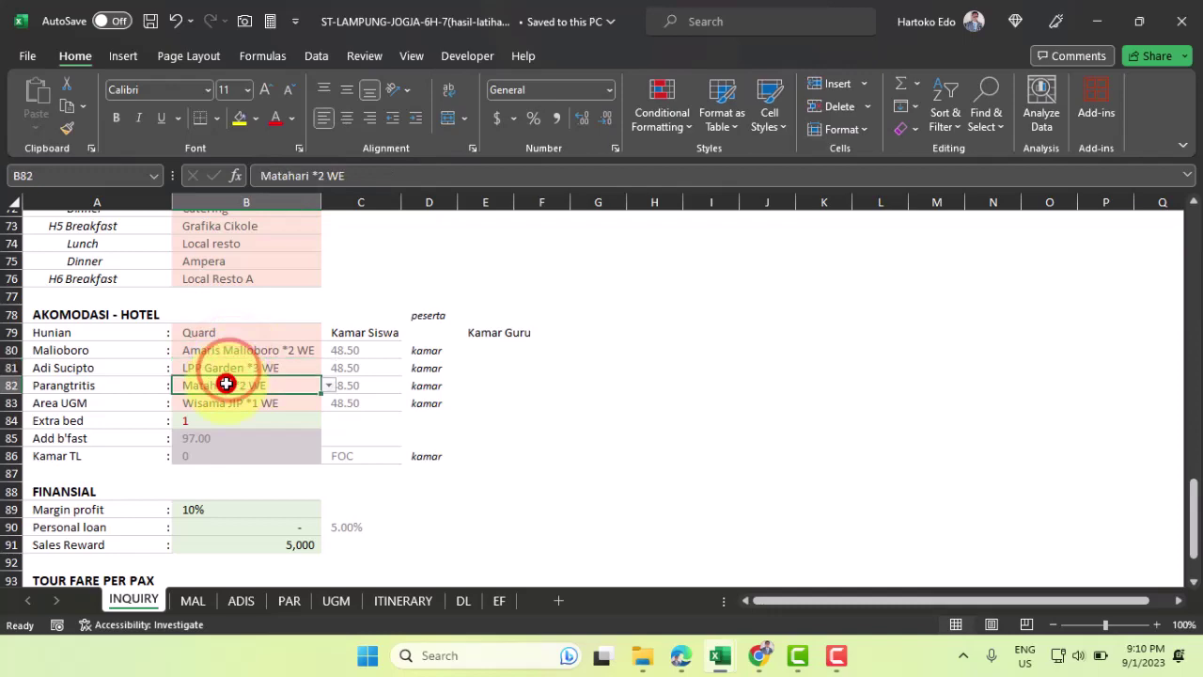
scroll(226, 387, up, 9)
scroll(230, 329, up, 7)
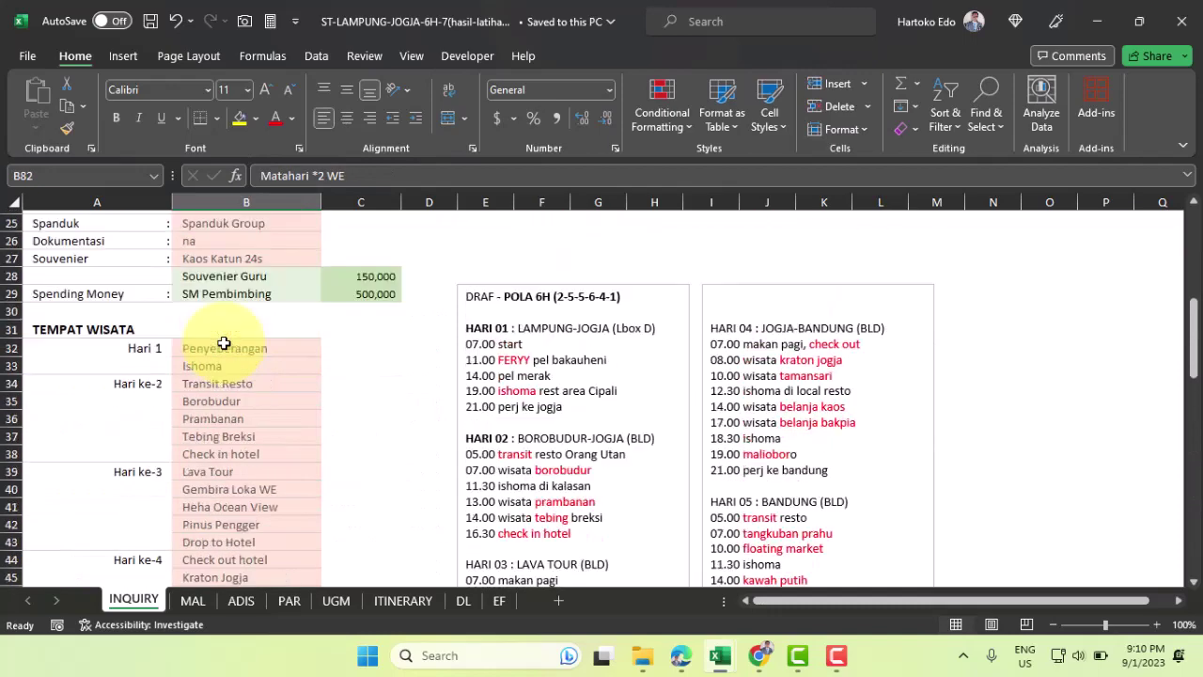
scroll(224, 343, up, 8)
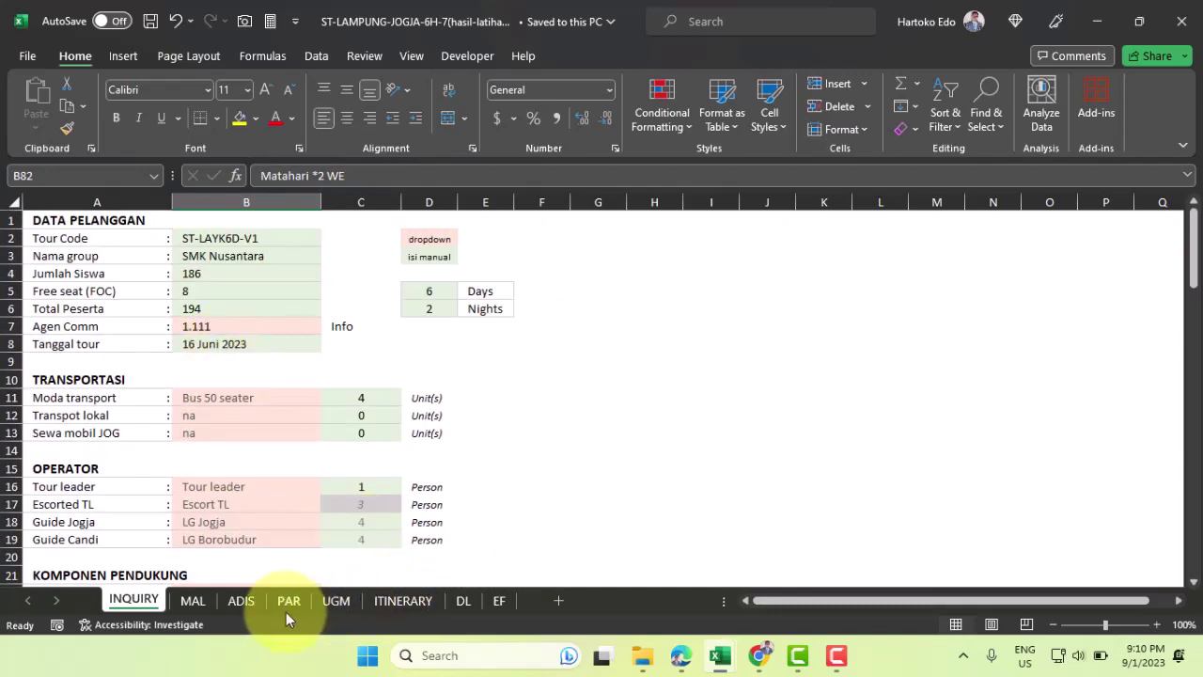
Group the ADIS, PAR and UGM sheets for simultaneous editing
click(197, 602)
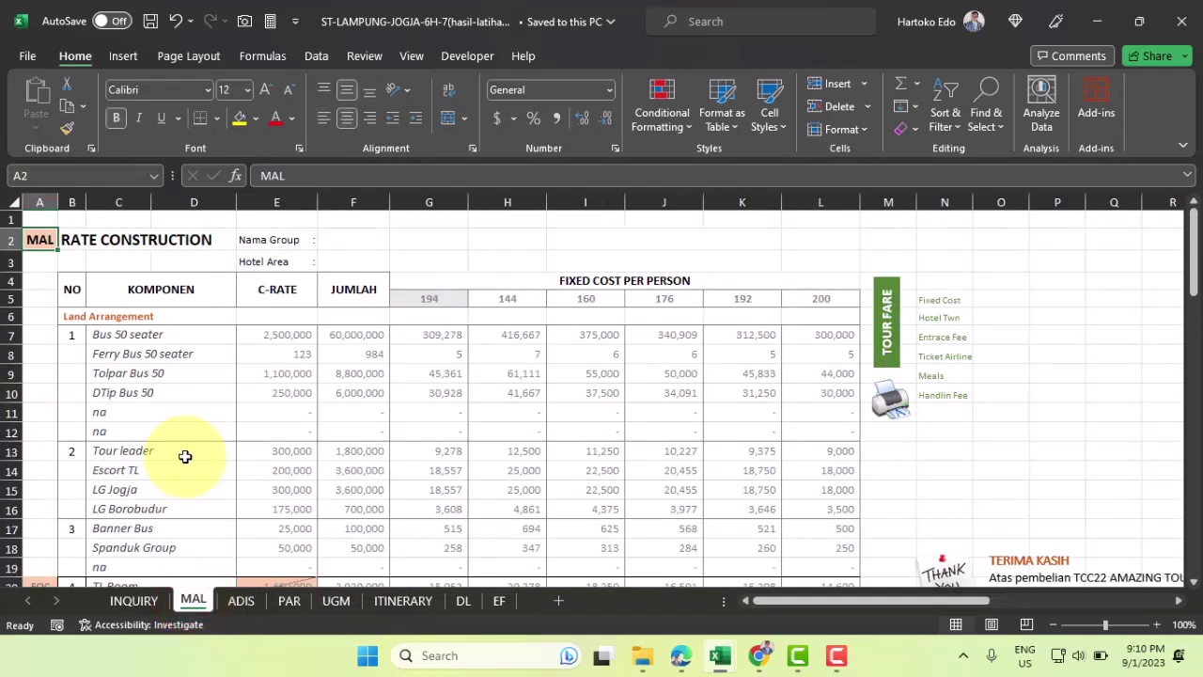
click(243, 603)
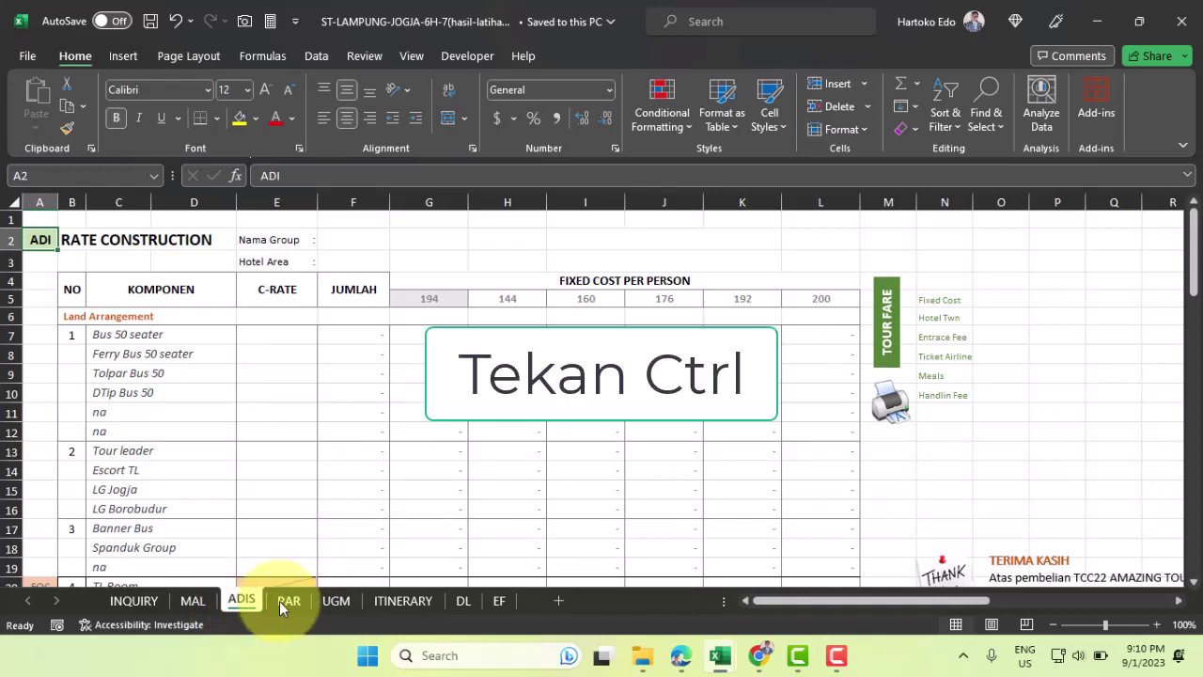
ctrl+click(288, 601)
ctrl+click(337, 602)
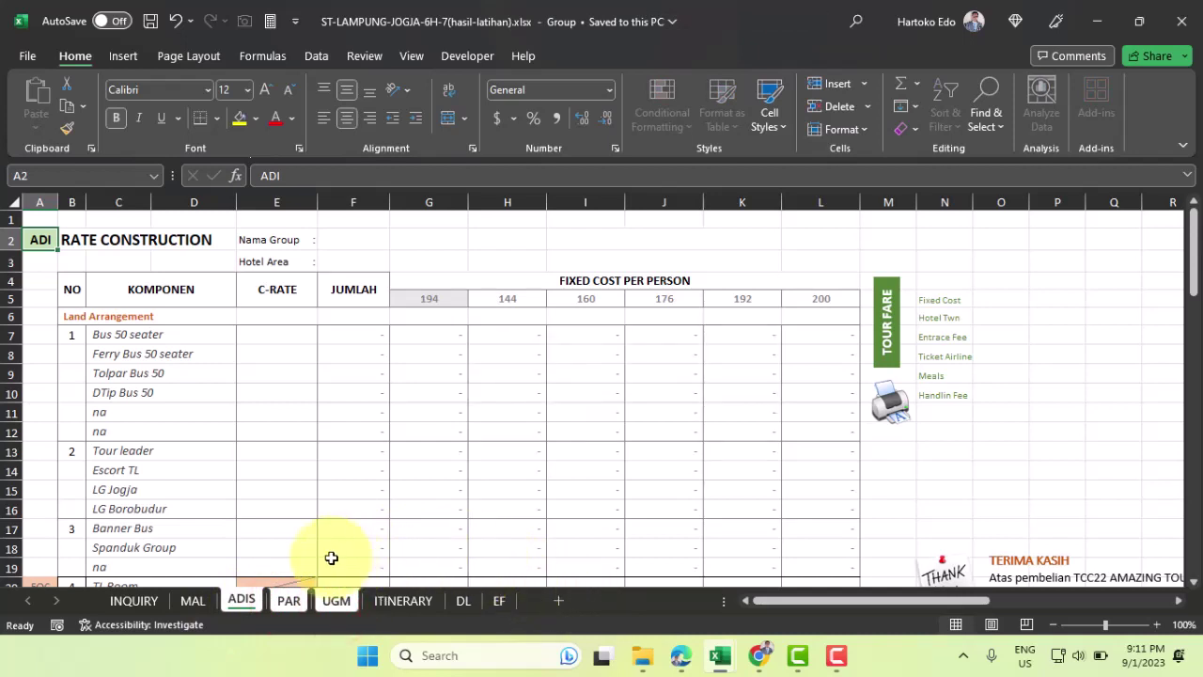
Copy the C-RATE formulas in E7:E27, from Bus 50 seater through Spare Cost, on the MAL sheet
click(205, 609)
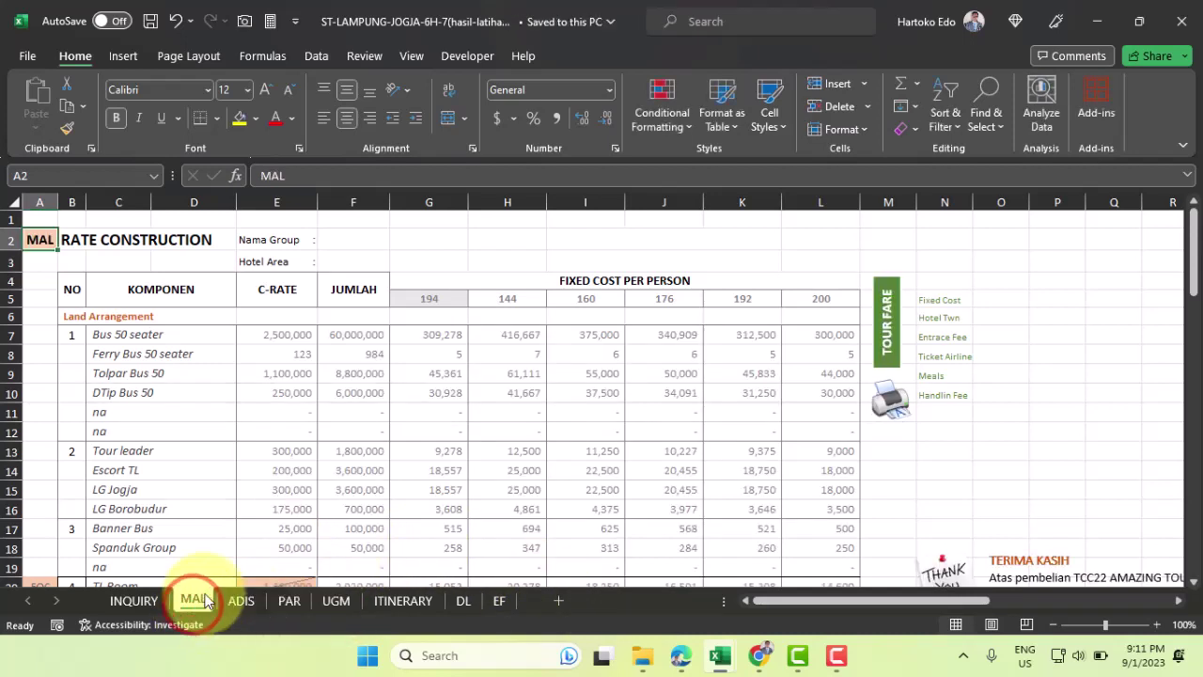
click(282, 334)
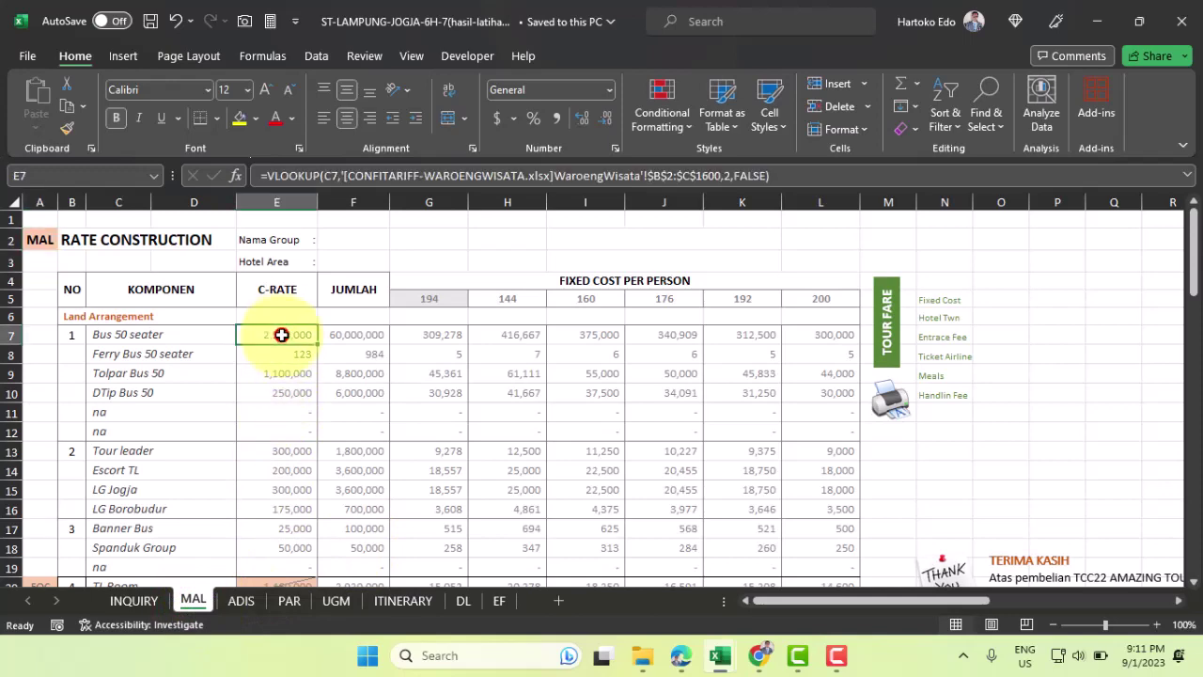
scroll(282, 348, down, 1)
scroll(282, 348, down, 3)
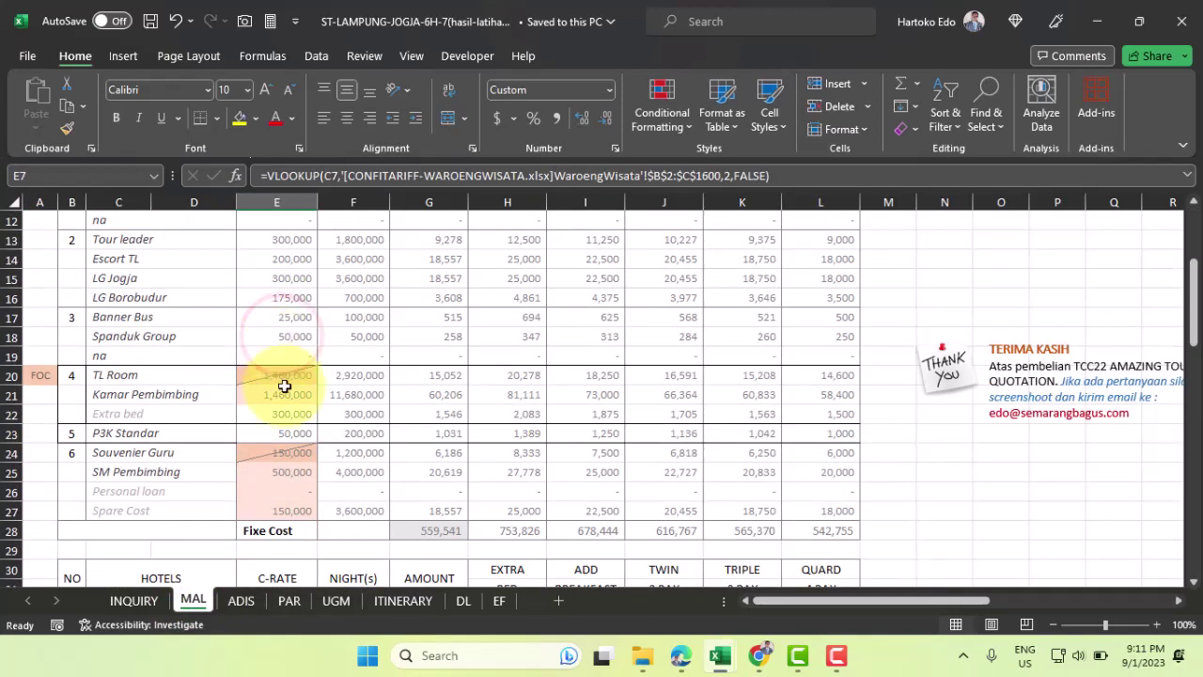
shift+click(290, 510)
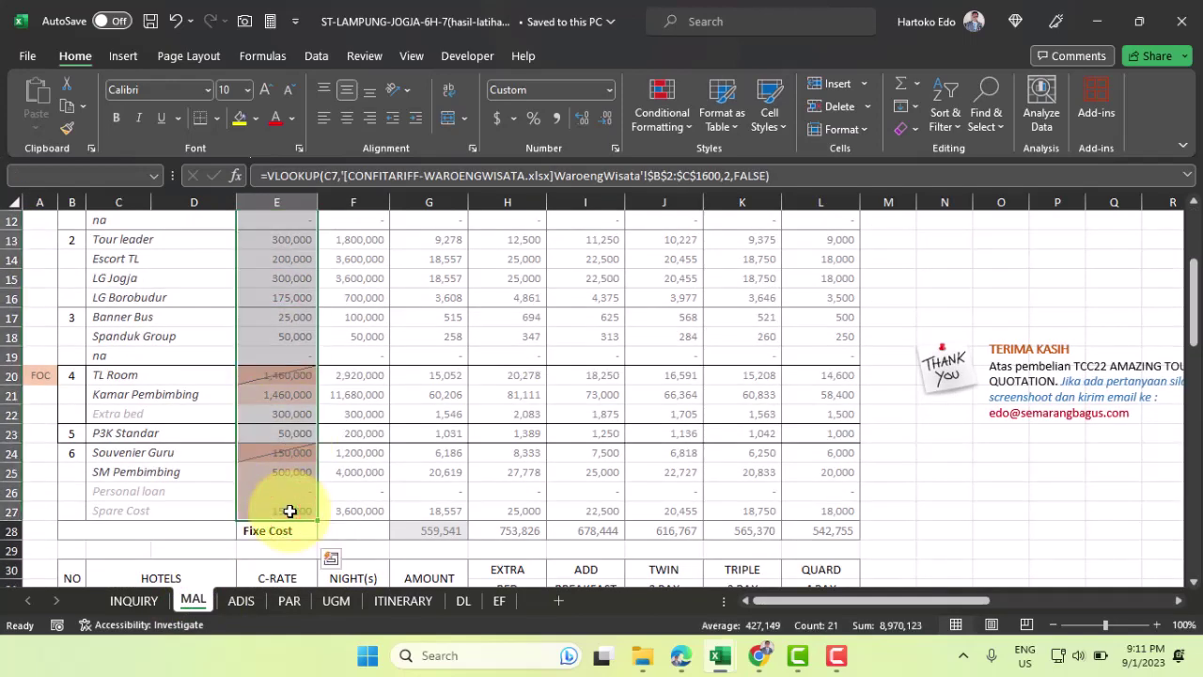
scroll(289, 510, up, 4)
scroll(290, 510, down, 4)
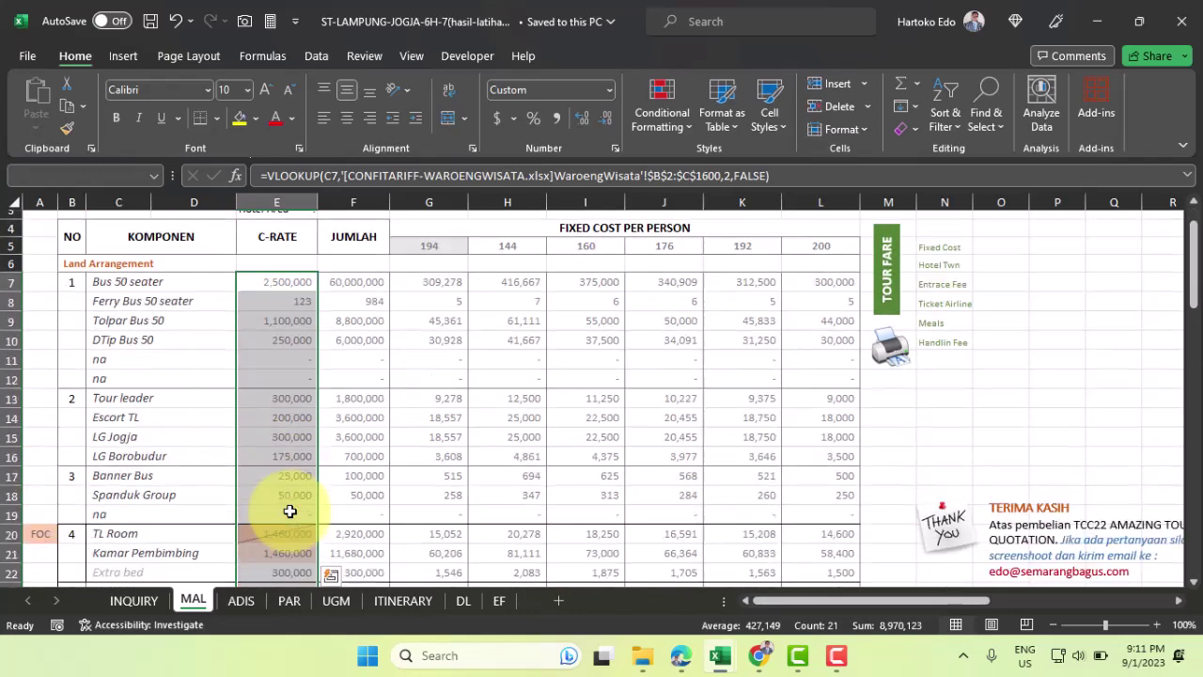
key(ctrl+c)
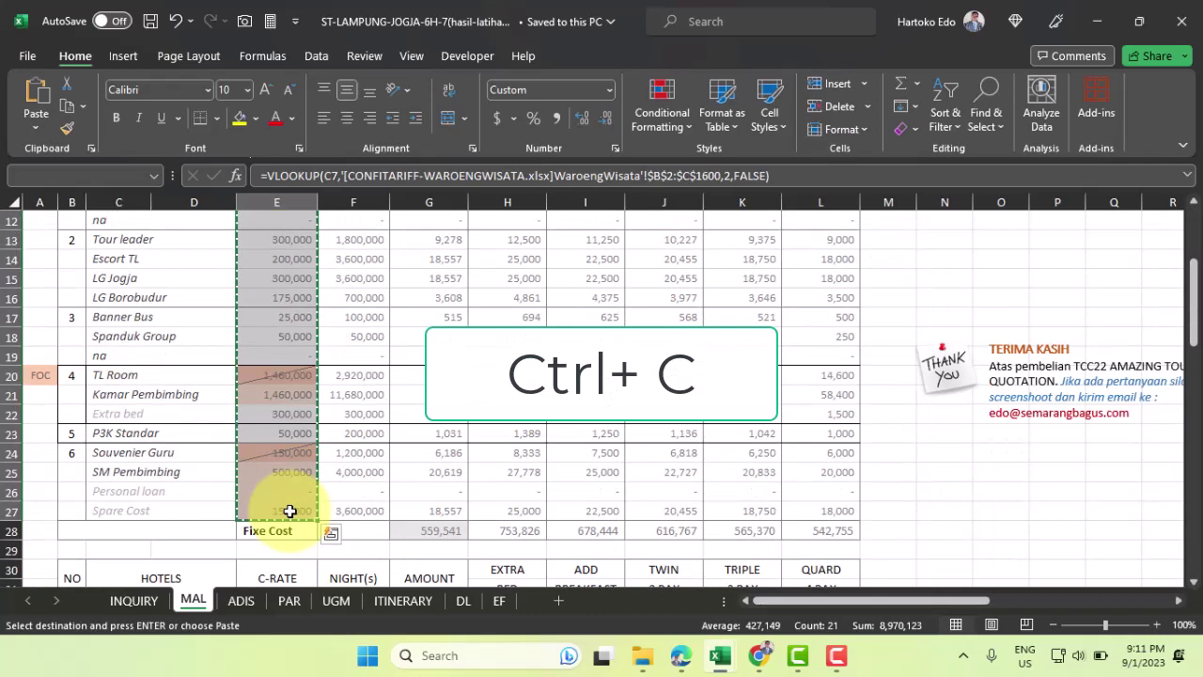
Group the ADIS, PAR and UGM sheets and select cell E7 as the paste destination for the copied rates
click(242, 602)
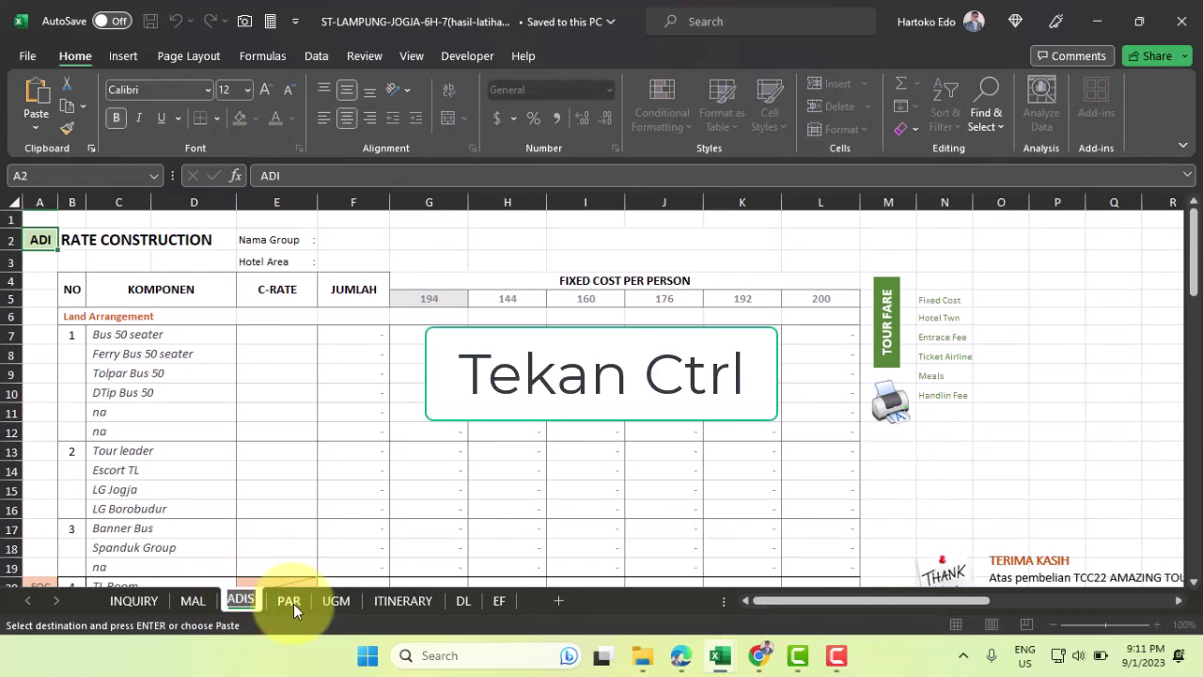
ctrl+click(291, 602)
ctrl+click(340, 603)
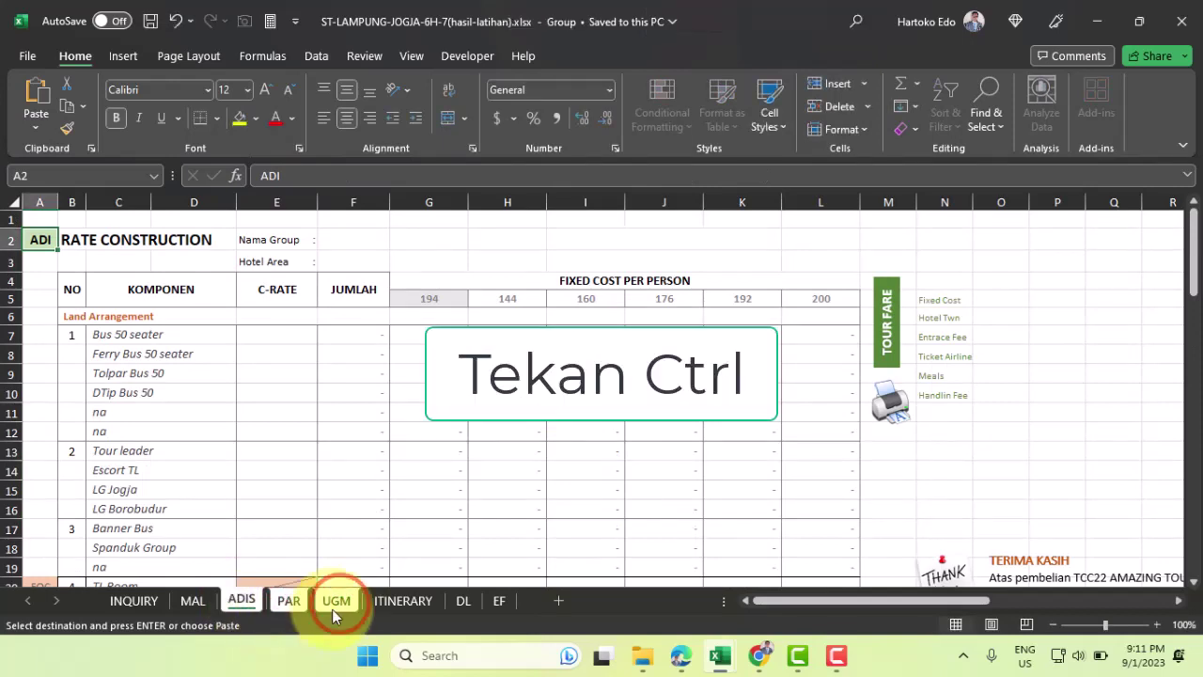
click(269, 331)
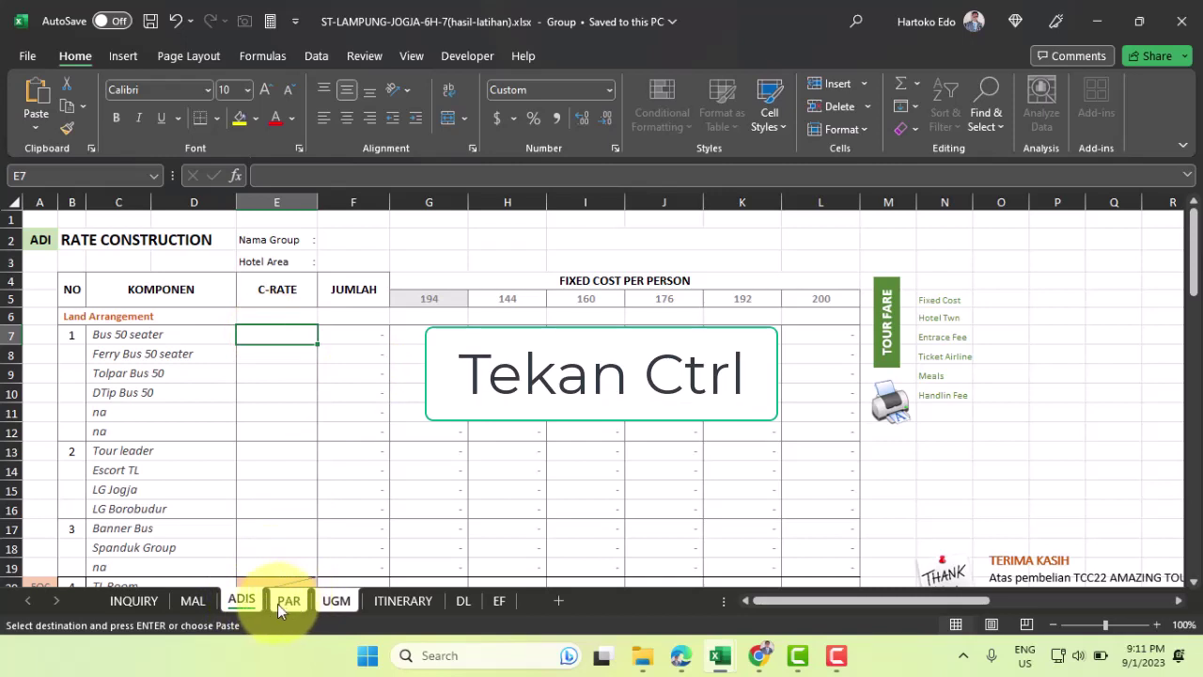
Review the C-RATE columns on the UGM and ADIS sheets, and recheck the copied range on the MAL sheet
ctrl+click(345, 605)
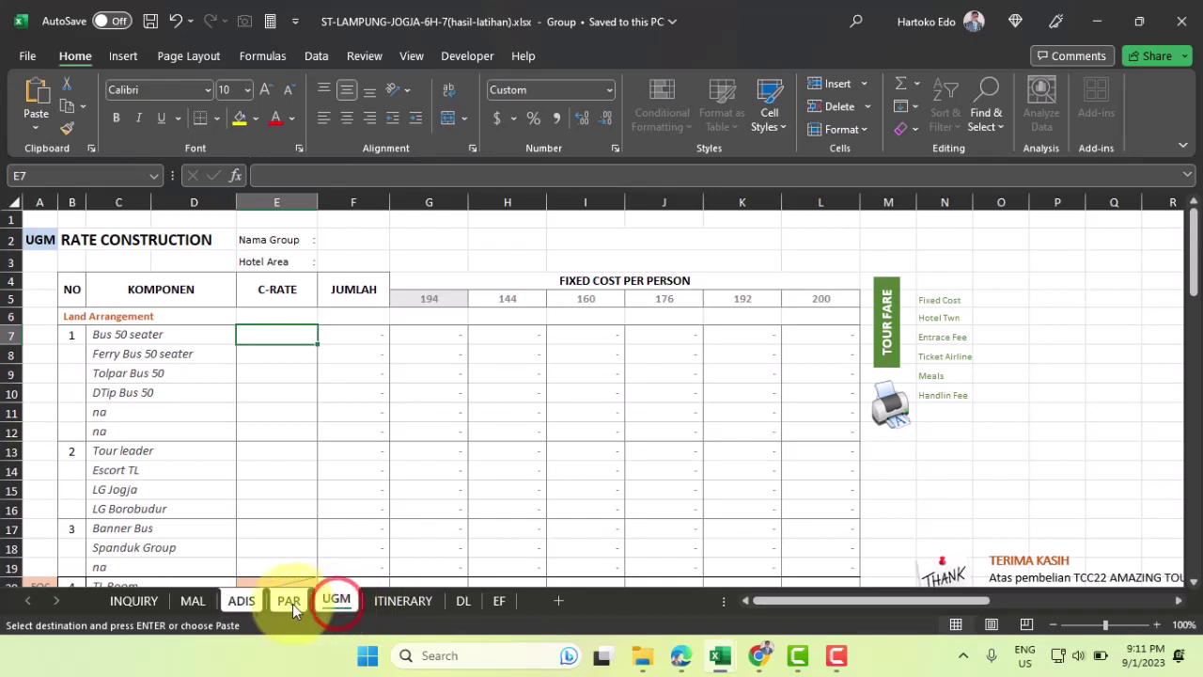
click(241, 601)
click(340, 601)
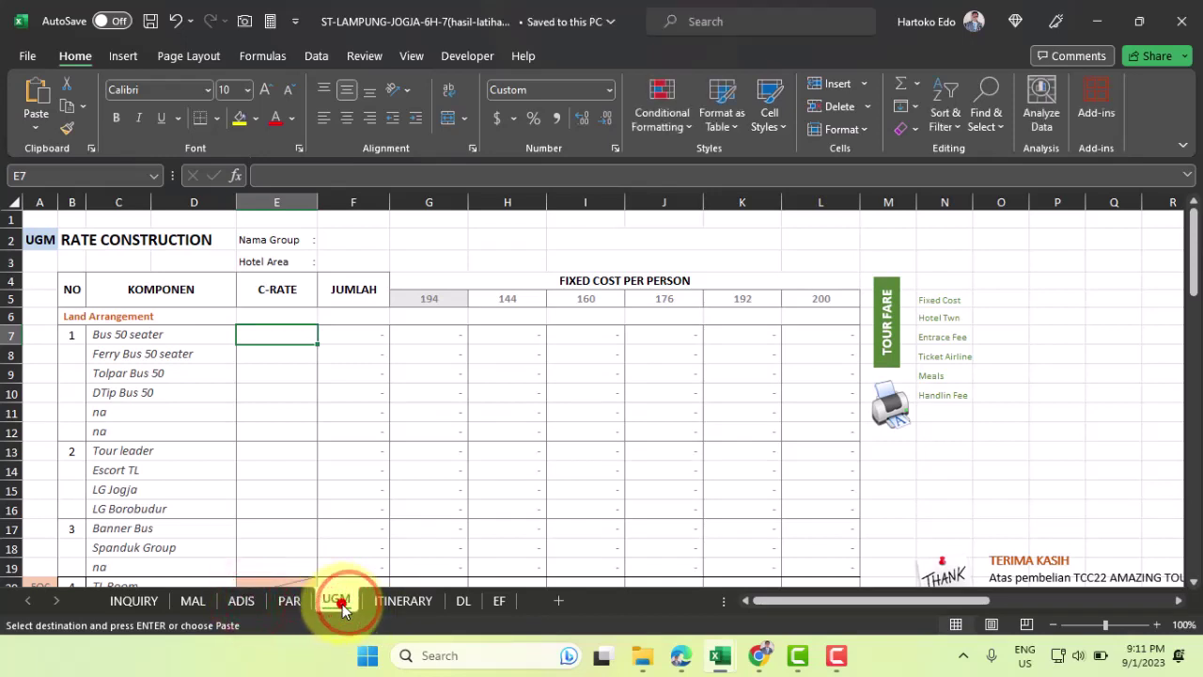
click(238, 602)
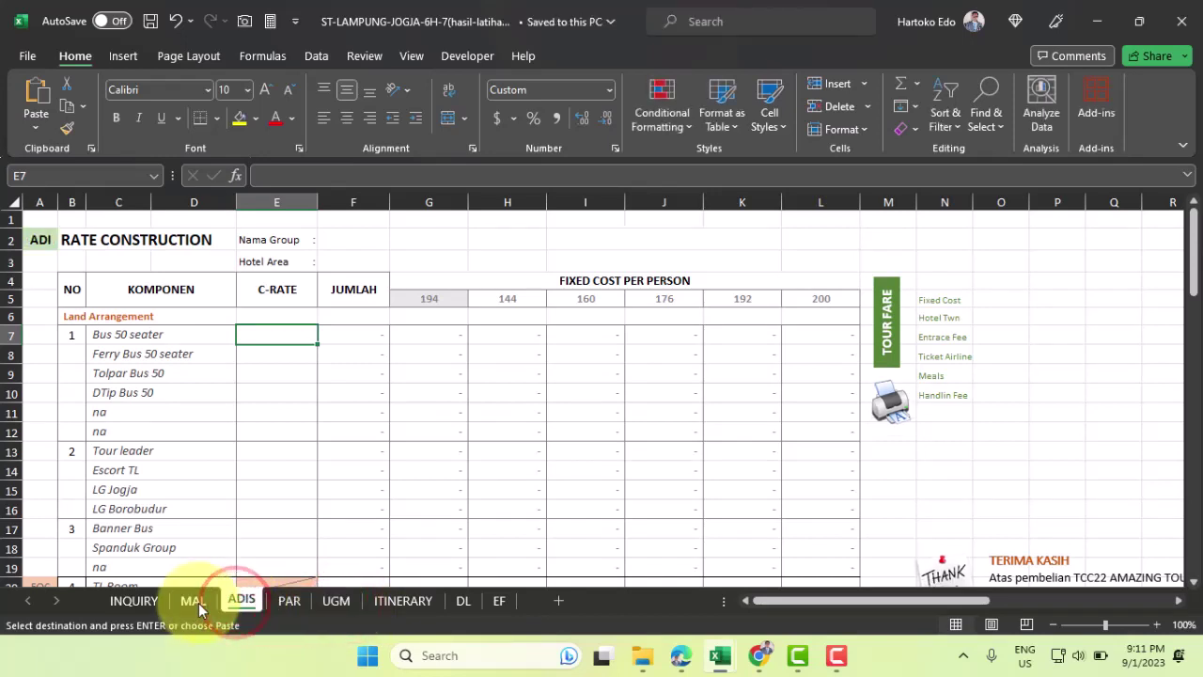
click(200, 604)
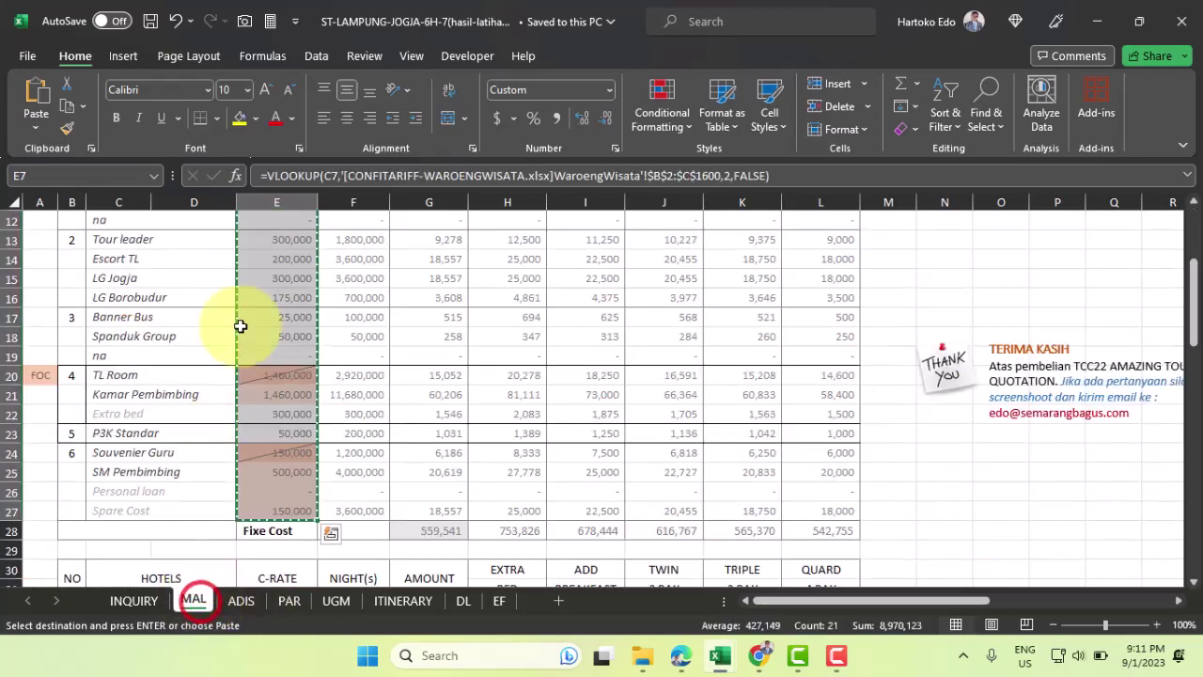
scroll(298, 435, up, 6)
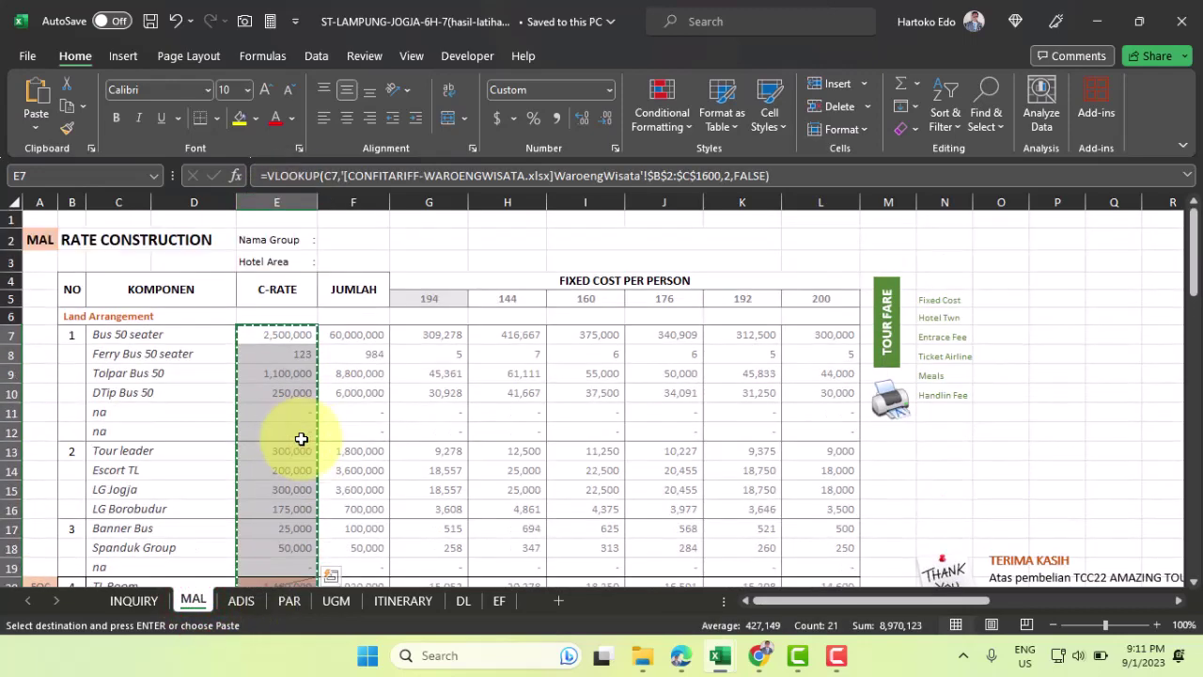
Regroup the ADIS, PAR and UGM sheets and paste the copied C-RATE formulas into all three, starting at E7
click(242, 602)
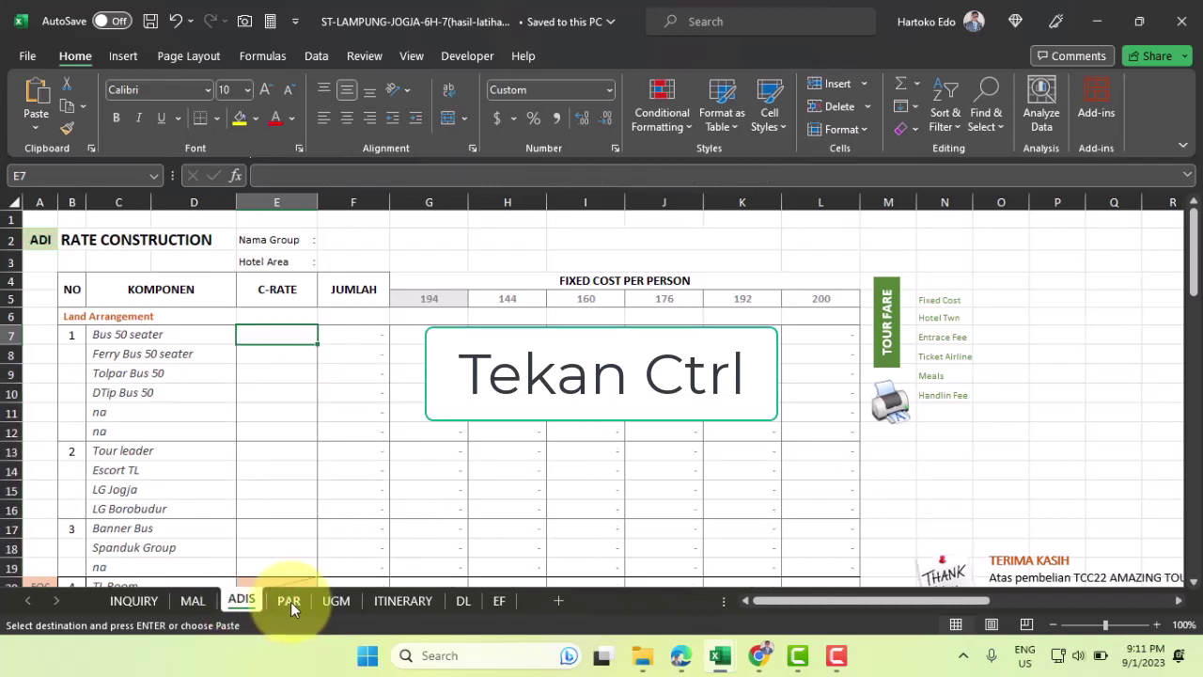
ctrl+click(289, 602)
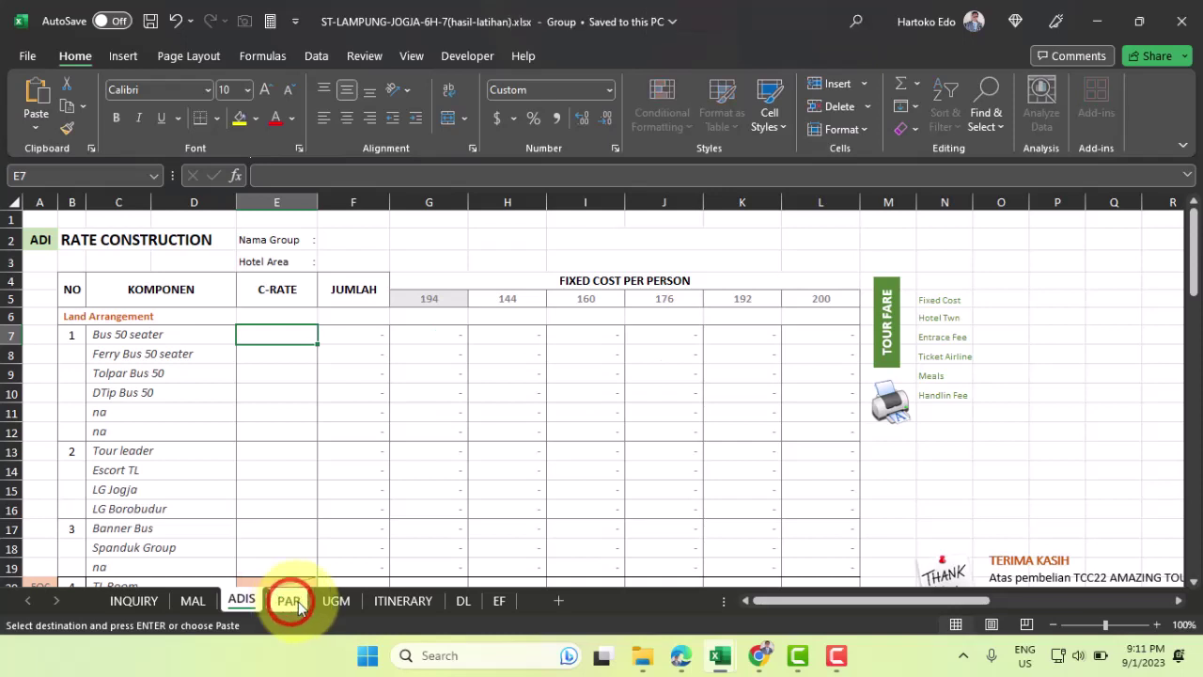
ctrl+click(334, 603)
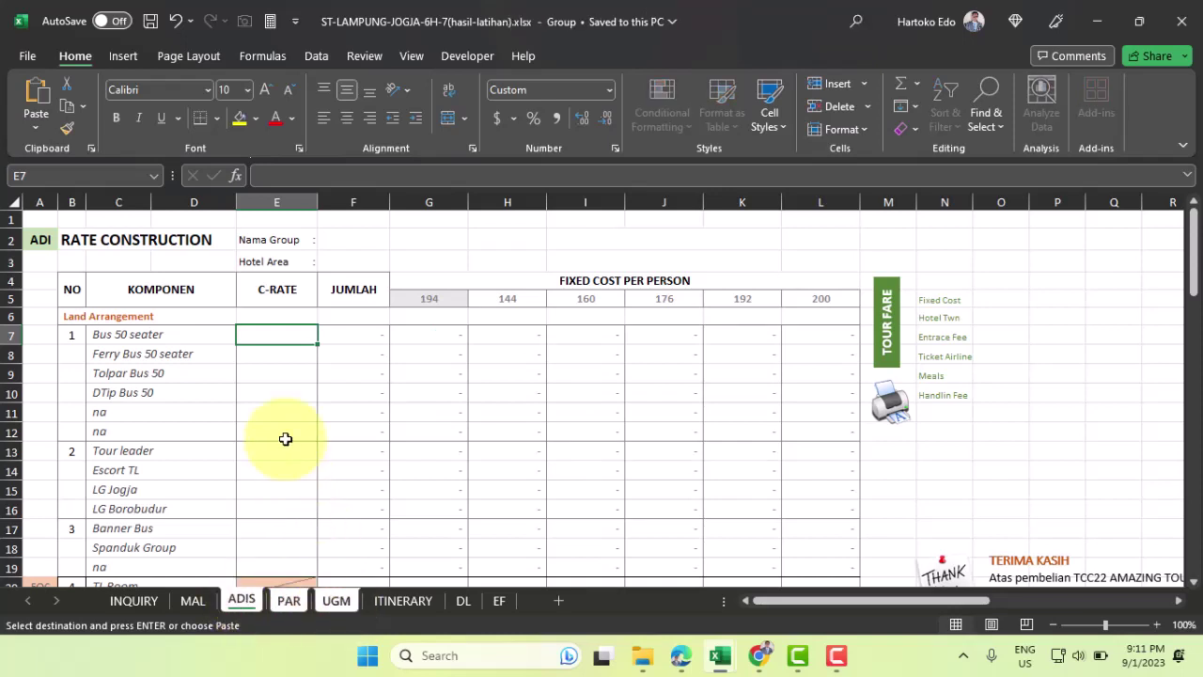
key(Return)
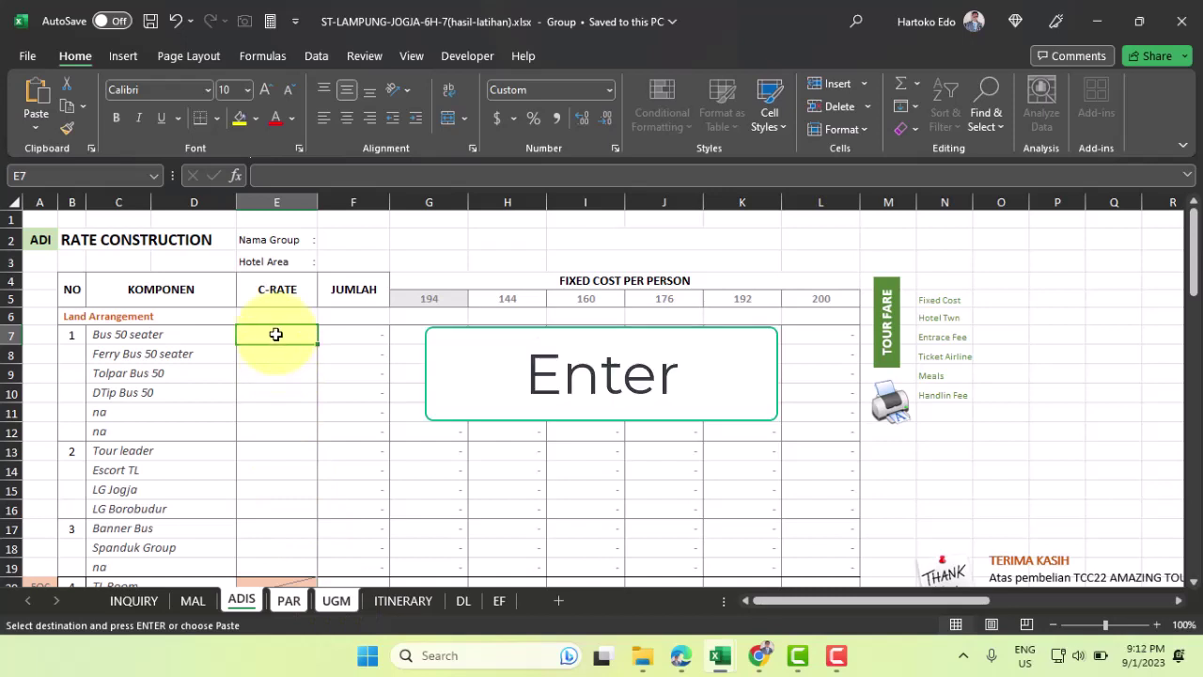
key(Return)
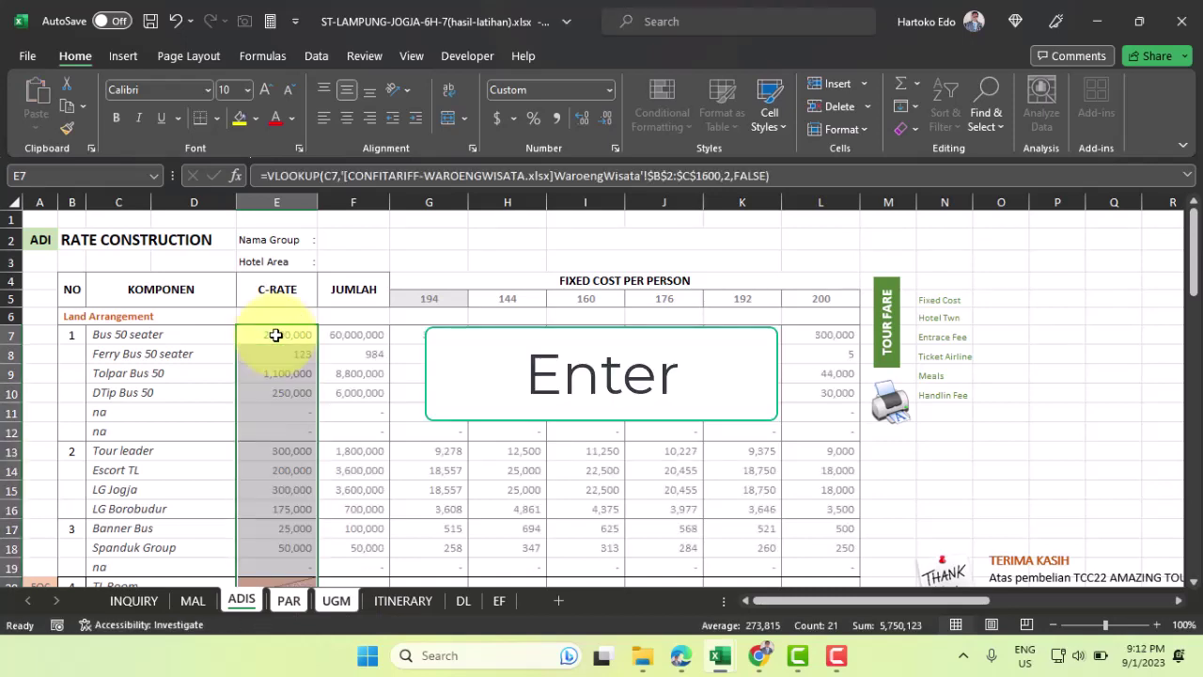
Check the pasted C-RATE values on the PAR, UGM and ADIS sheets, down to the ADIS hotel row
click(288, 600)
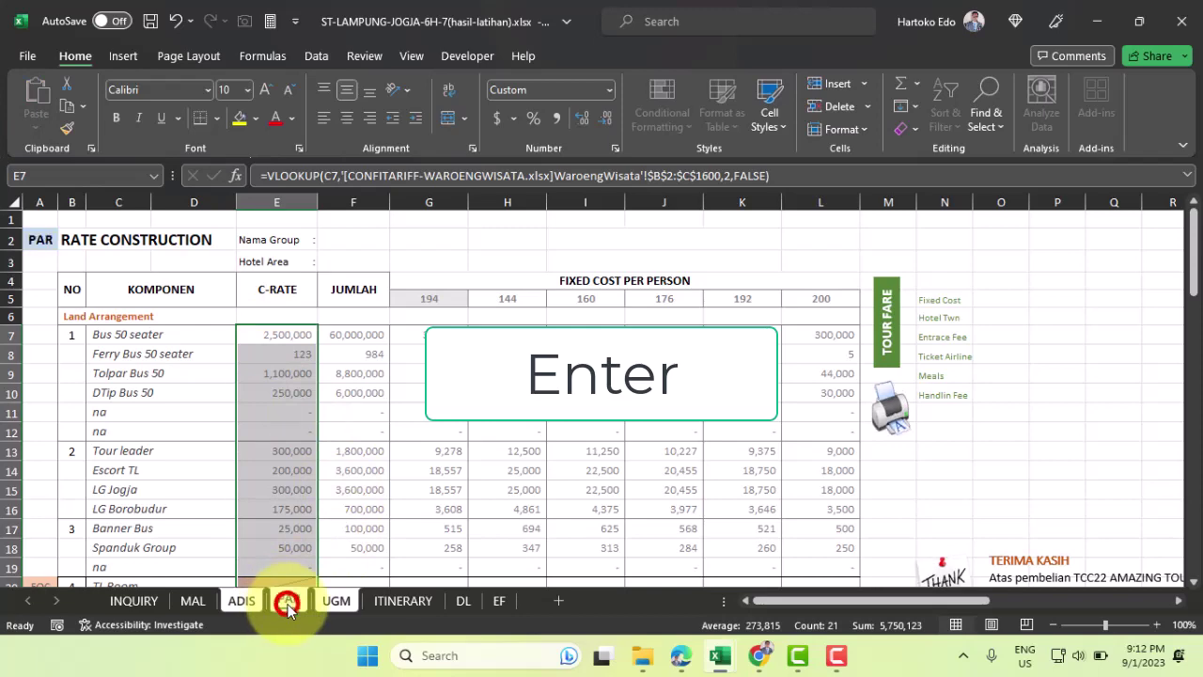
click(336, 602)
ctrl+click(242, 601)
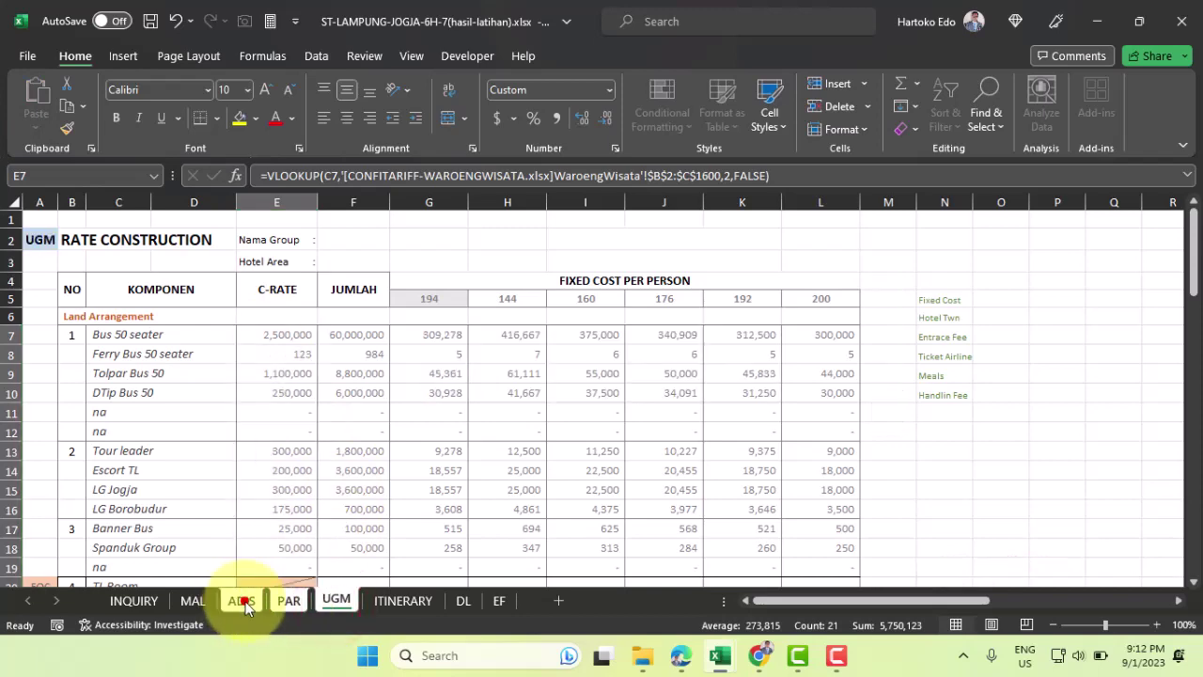
scroll(282, 542, down, 2)
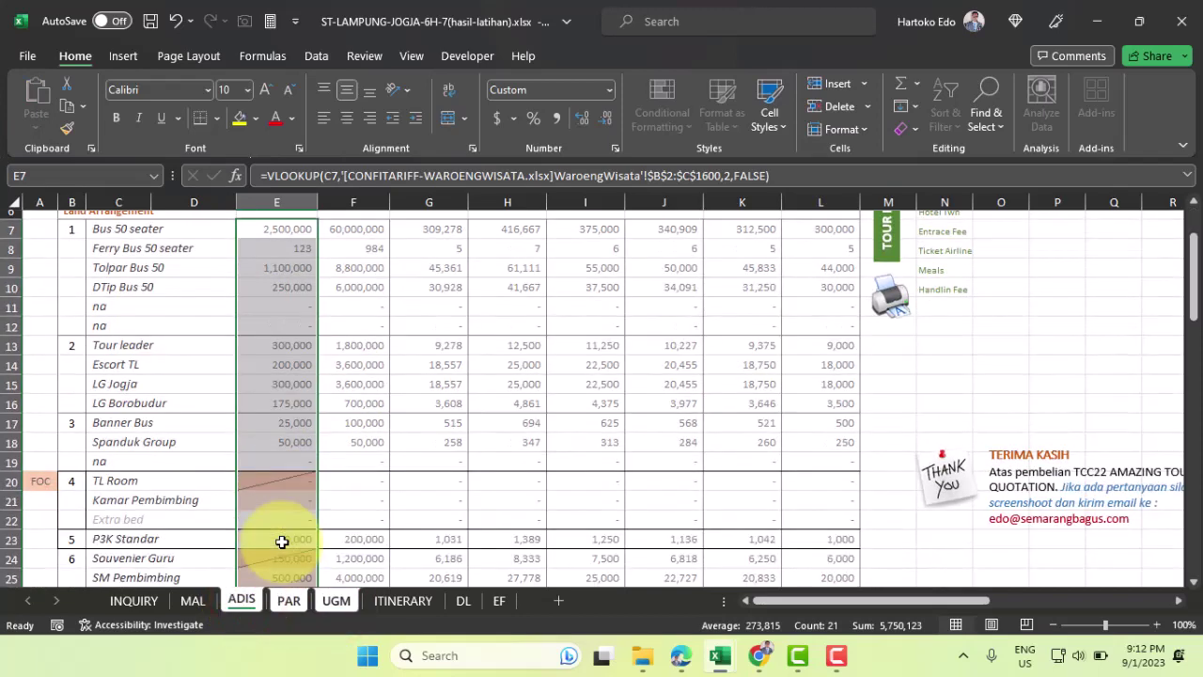
scroll(282, 542, down, 3)
scroll(282, 542, down, 1)
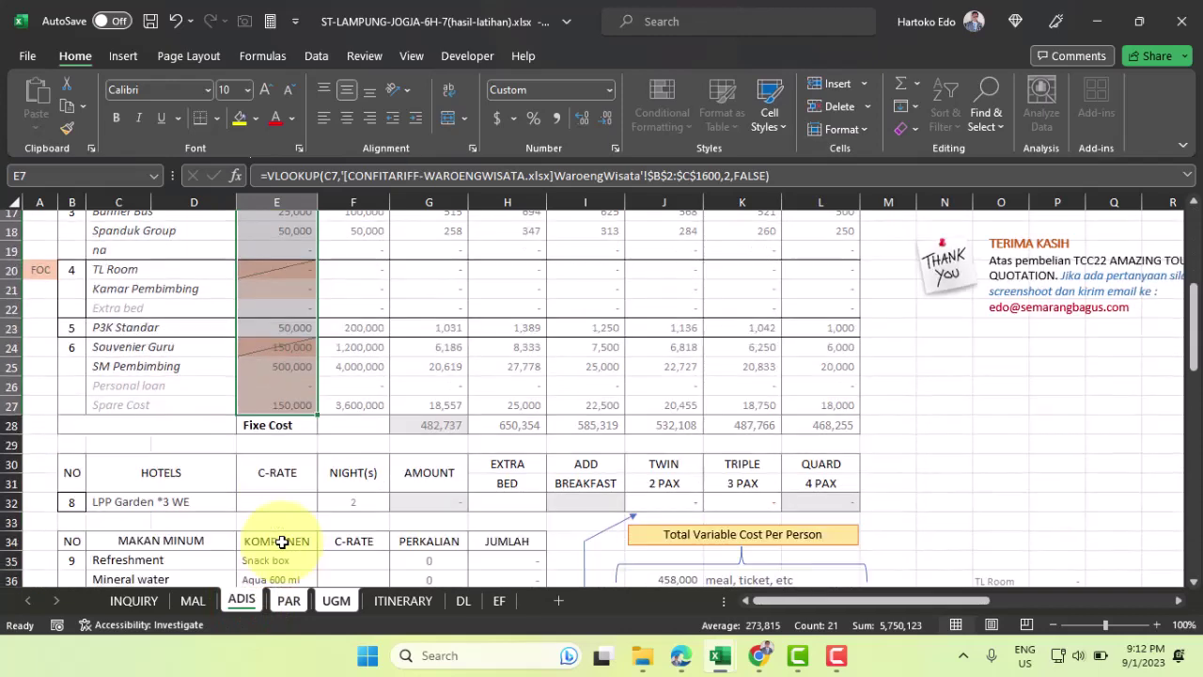
Copy the hotel C-RATE formula from E32 on the MAL sheet to E32 of the grouped ADIS, PAR and UGM sheets
click(194, 601)
scroll(301, 508, down, 8)
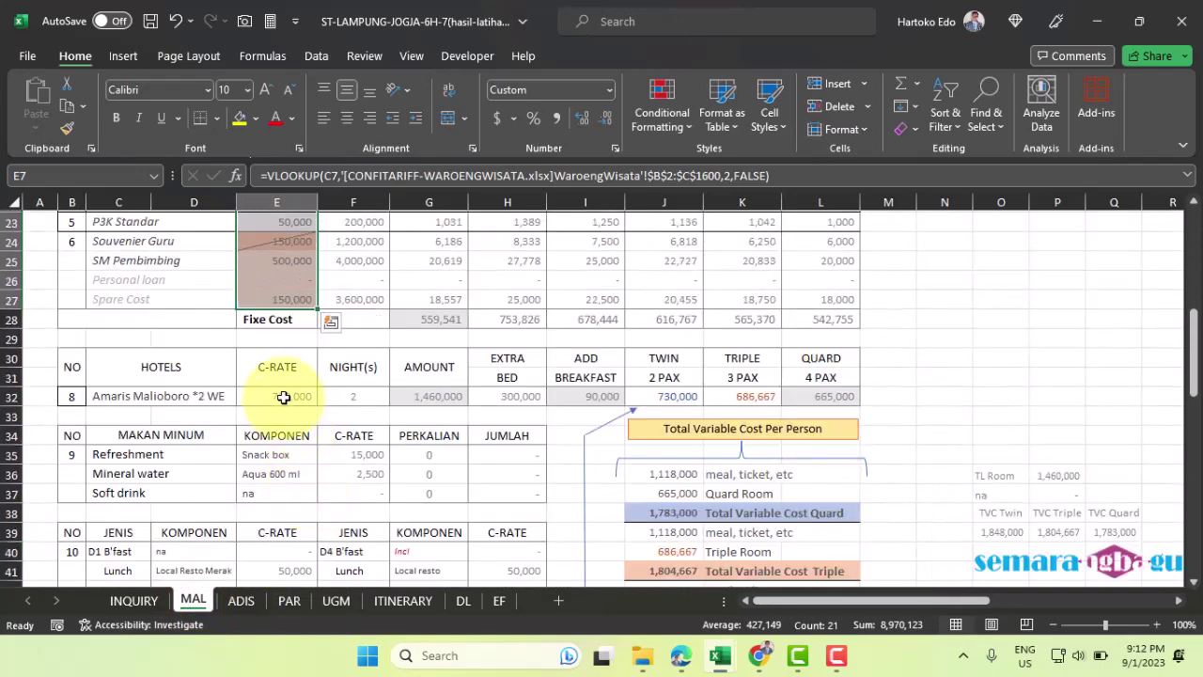
click(283, 396)
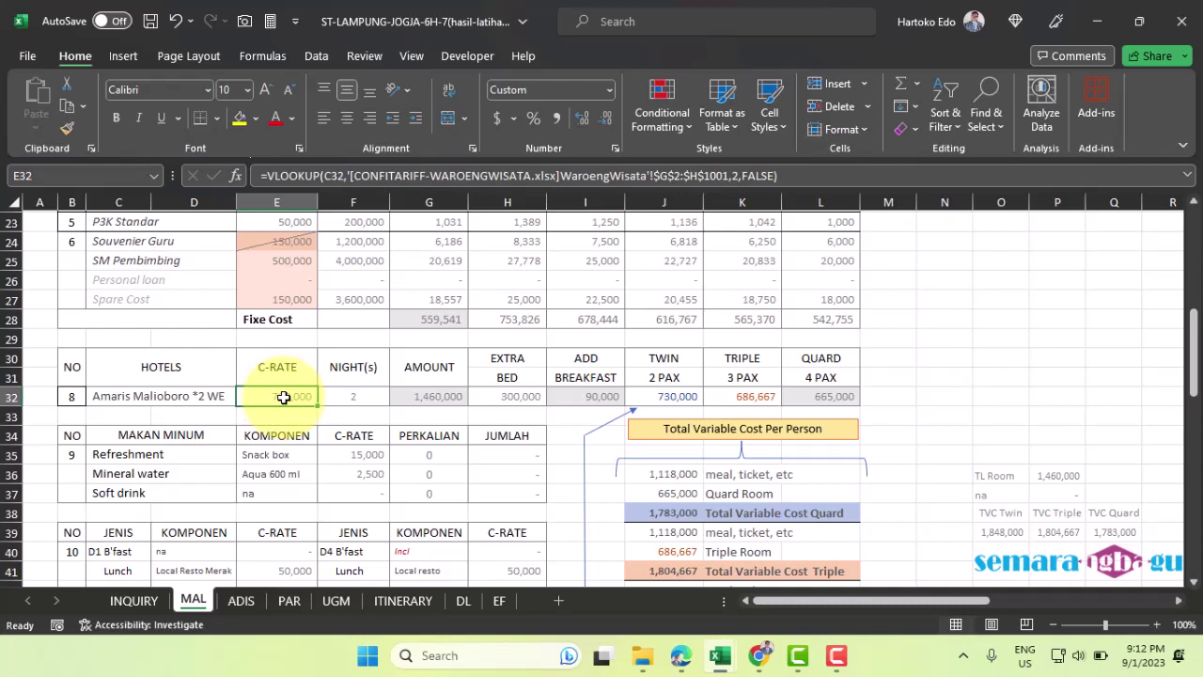
key(ctrl+c)
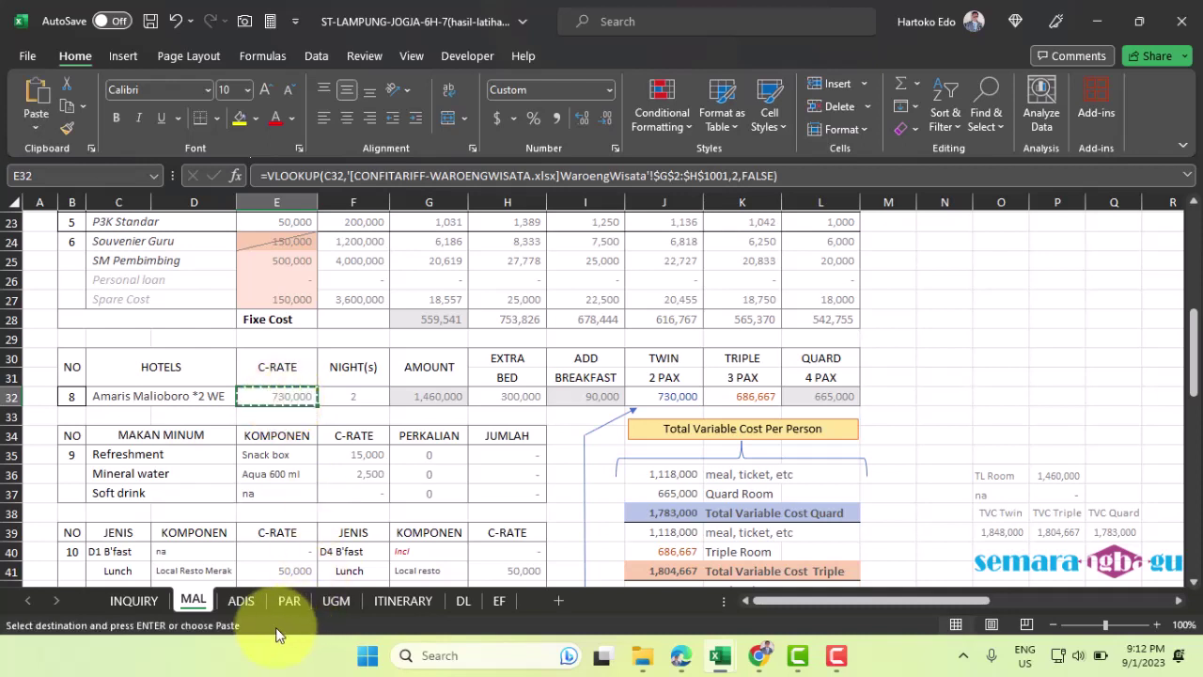
click(244, 606)
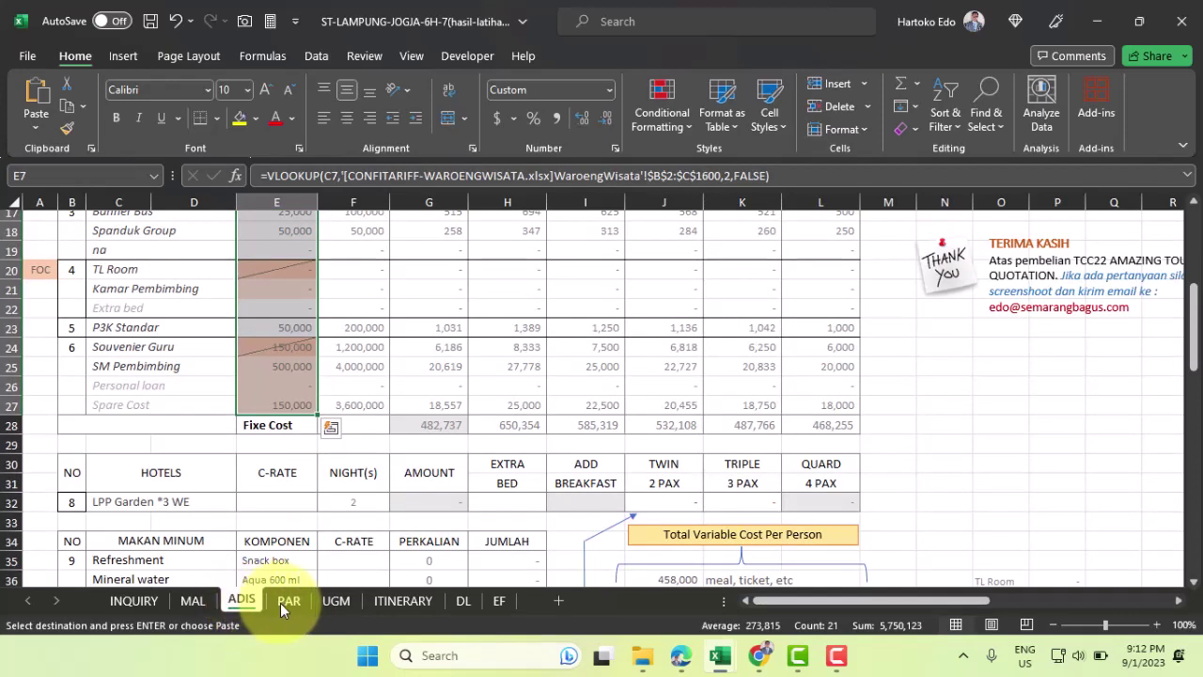
ctrl+click(286, 606)
ctrl+click(336, 604)
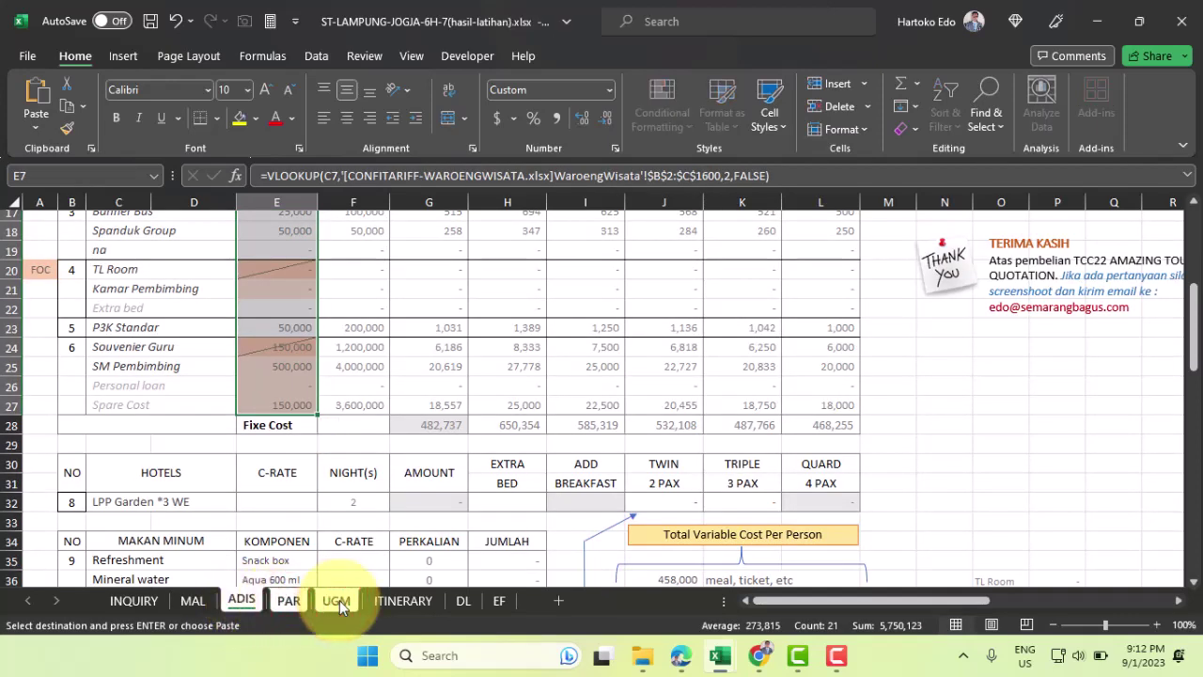
click(282, 502)
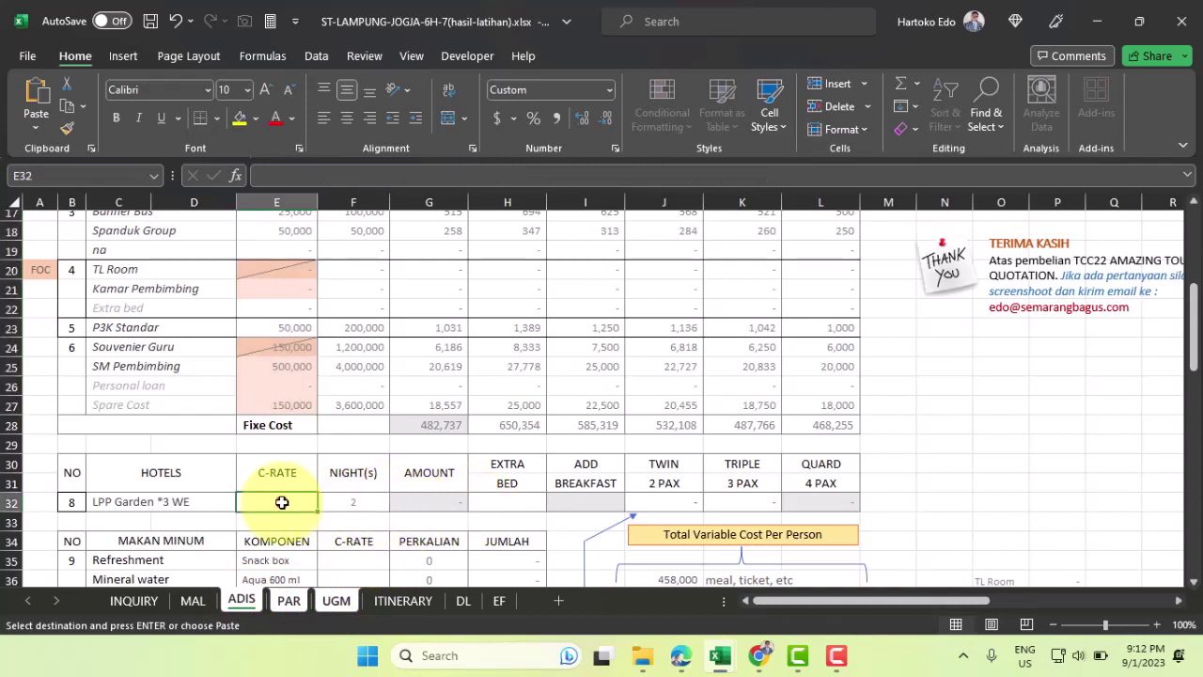
key(Return)
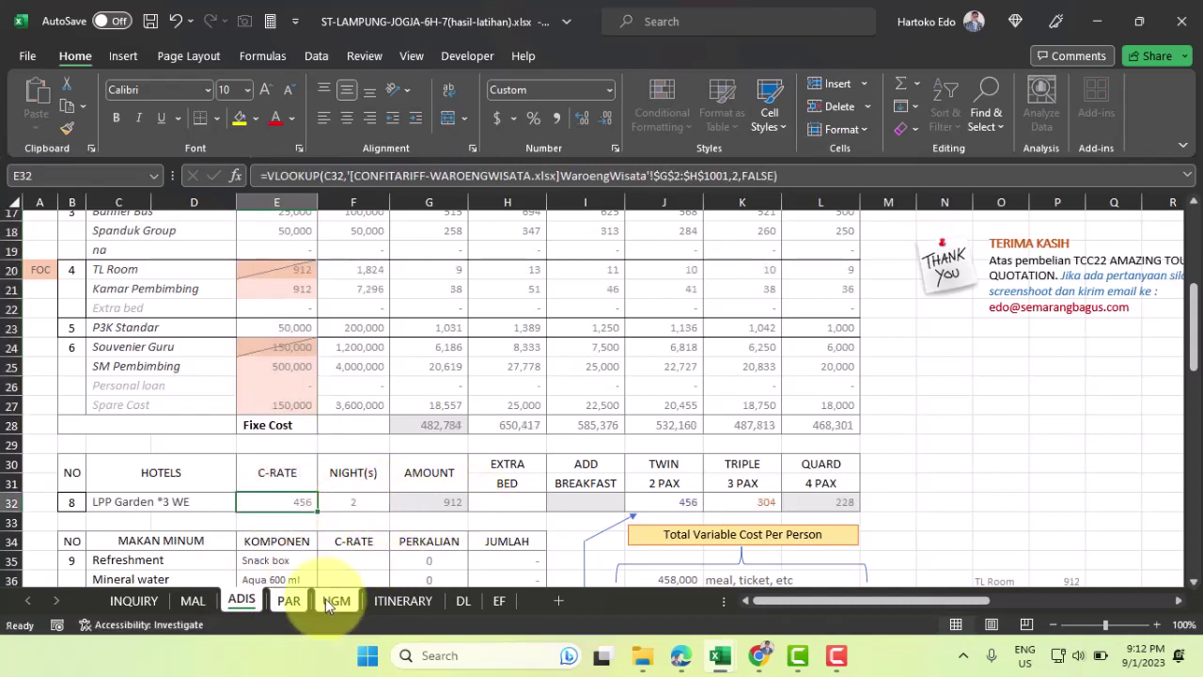
Copy the EXTRA BED and ADD BREAKFAST formulas H32:I32 from the MAL sheet to H32 of the grouped ADIS, PAR and UGM sheets
click(194, 602)
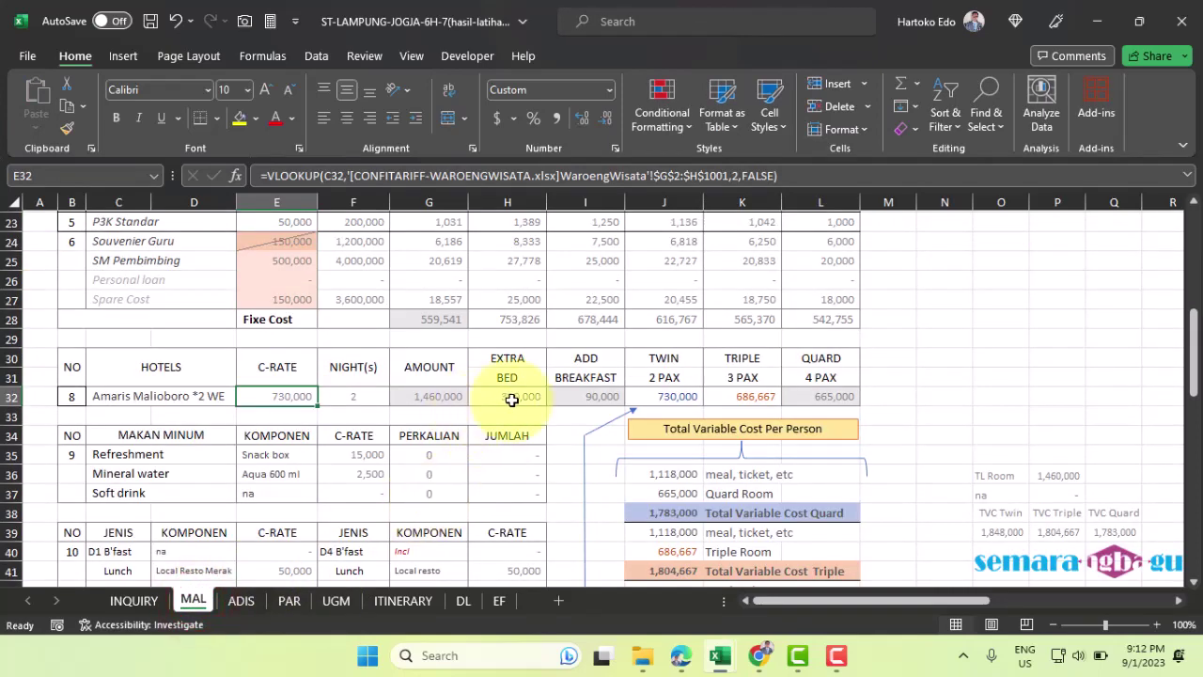
drag(511, 397, 580, 398)
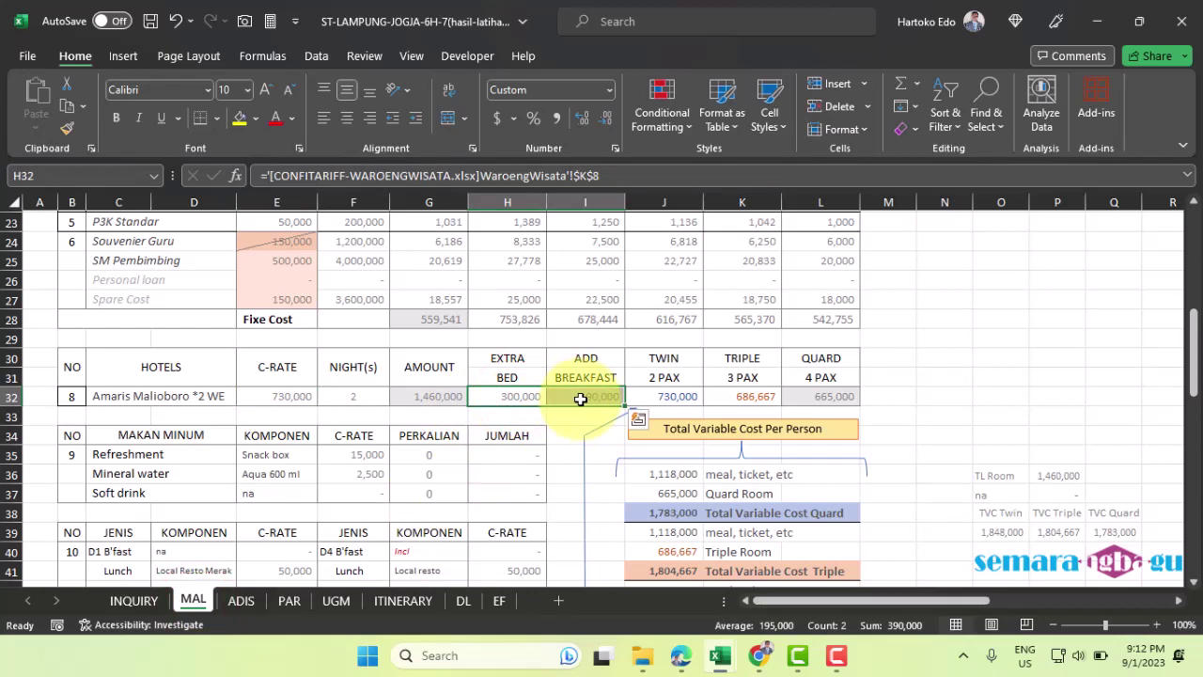
key(ctrl+c)
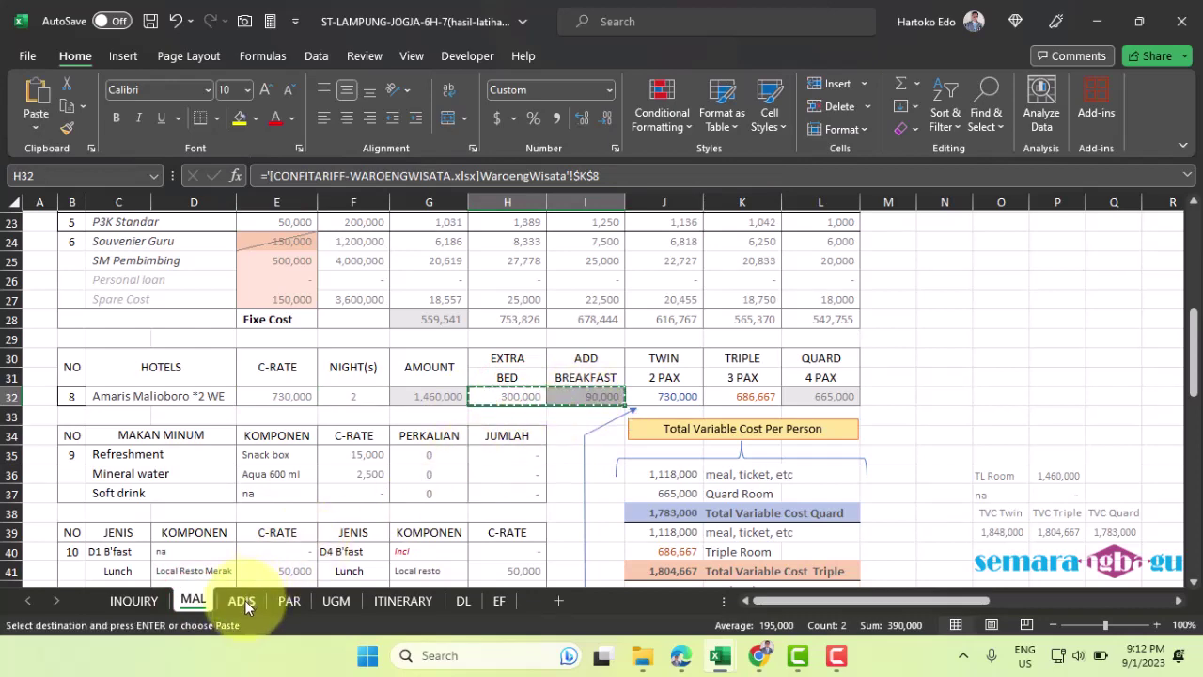
click(243, 601)
ctrl+click(290, 602)
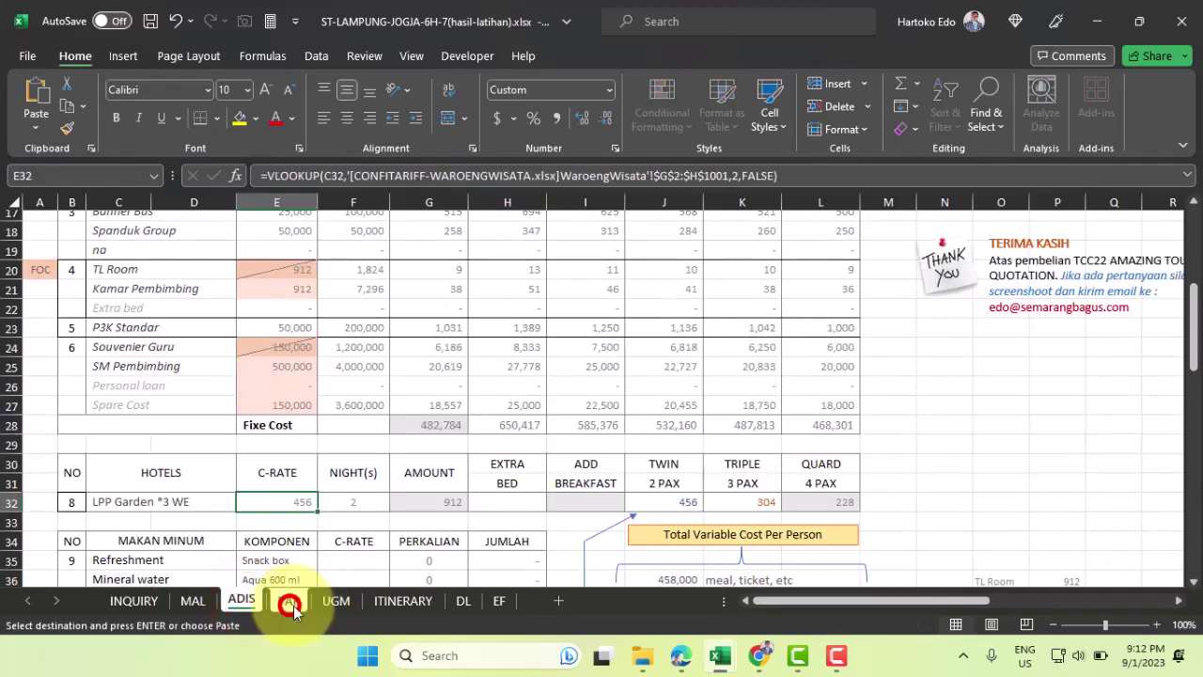
ctrl+click(336, 601)
click(511, 500)
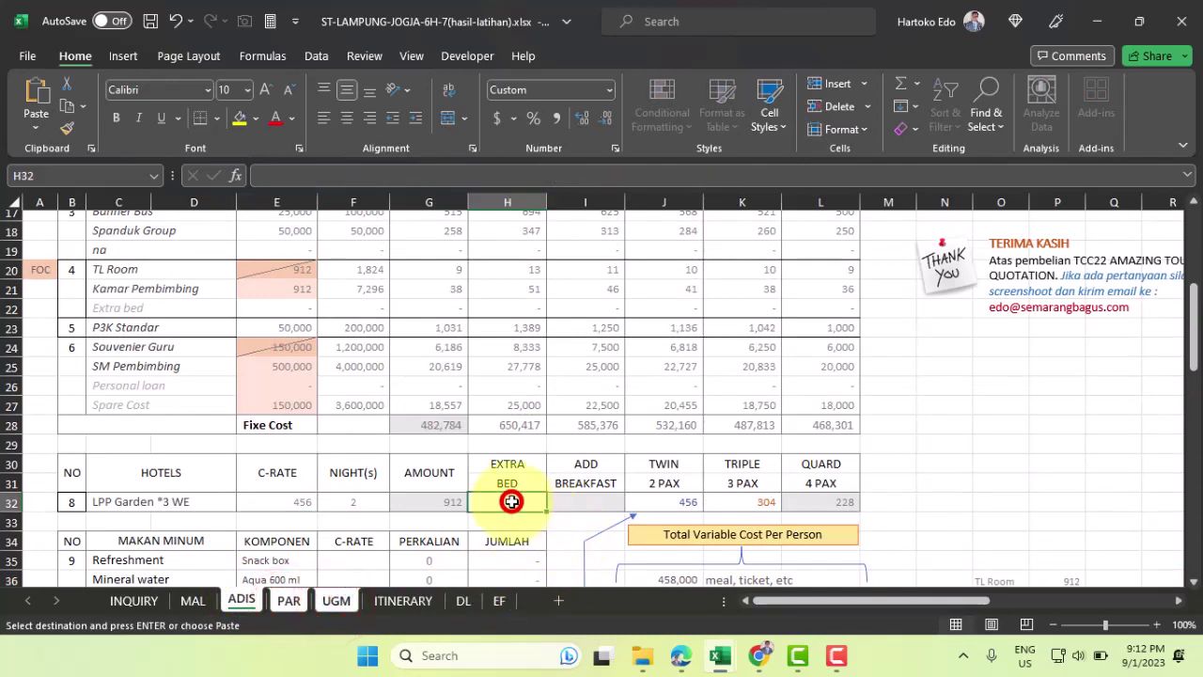
key(Return)
scroll(511, 501, down, 2)
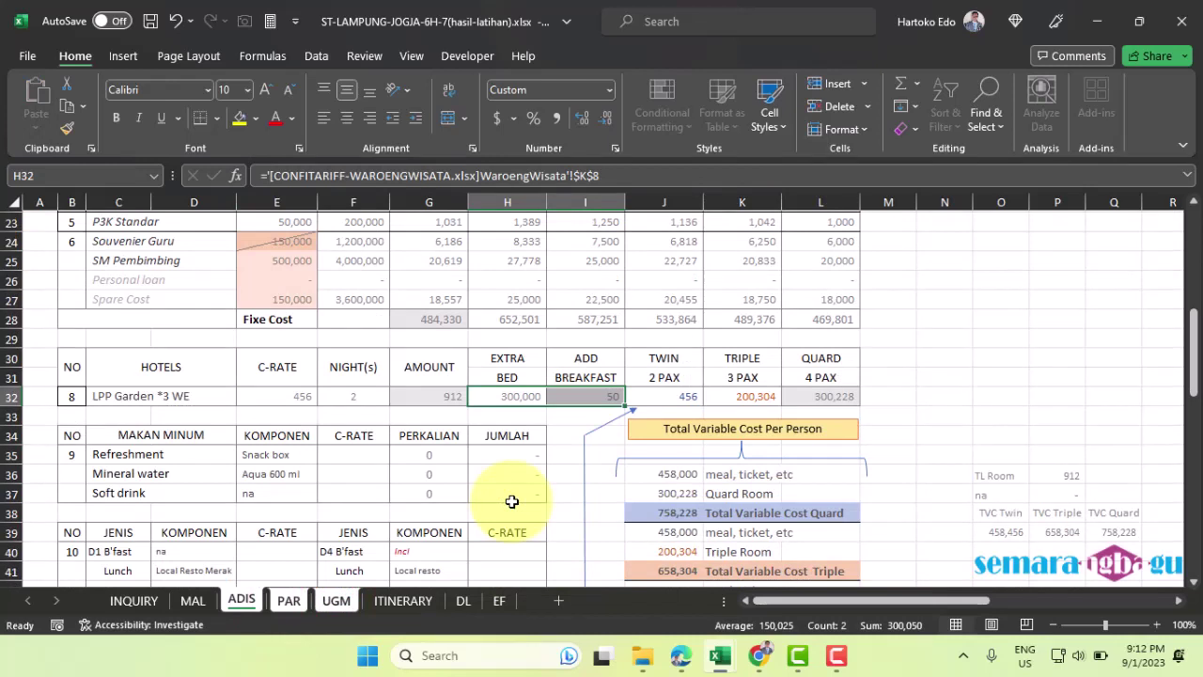
Copy the MAKAN MINUM C-RATE formulas F35:F37 from the MAL sheet to the same cells of the grouped ADIS, PAR and UGM sheets
click(192, 600)
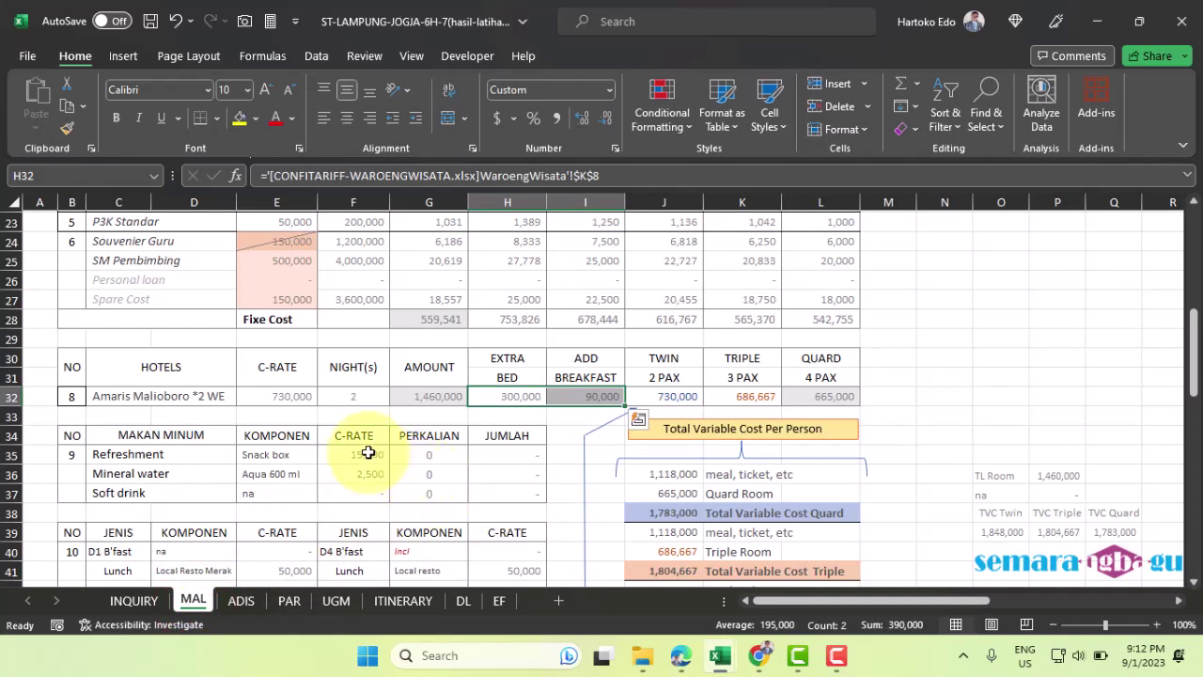
drag(366, 455, 363, 491)
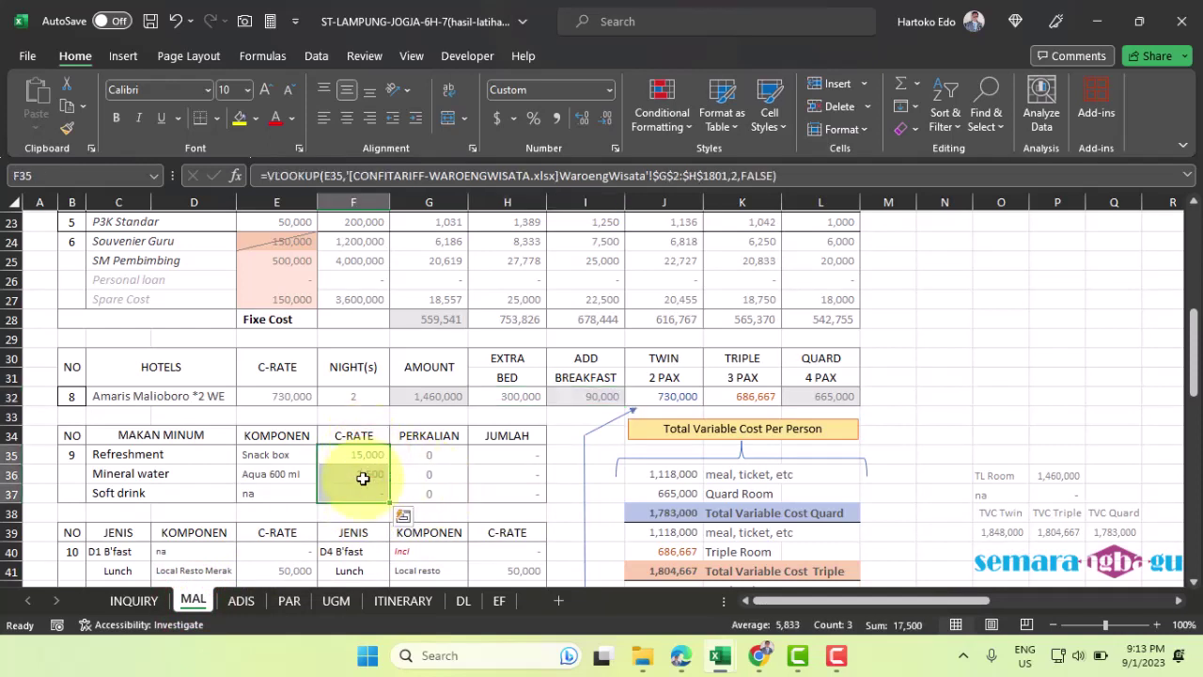
key(ctrl+c)
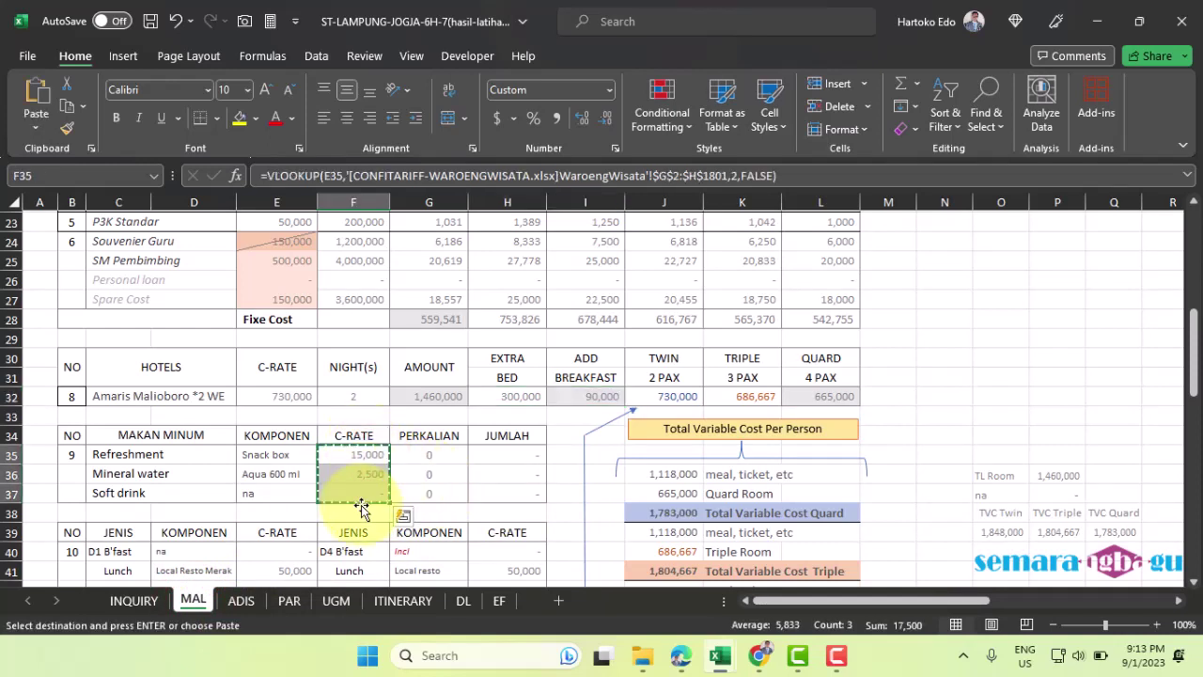
click(244, 601)
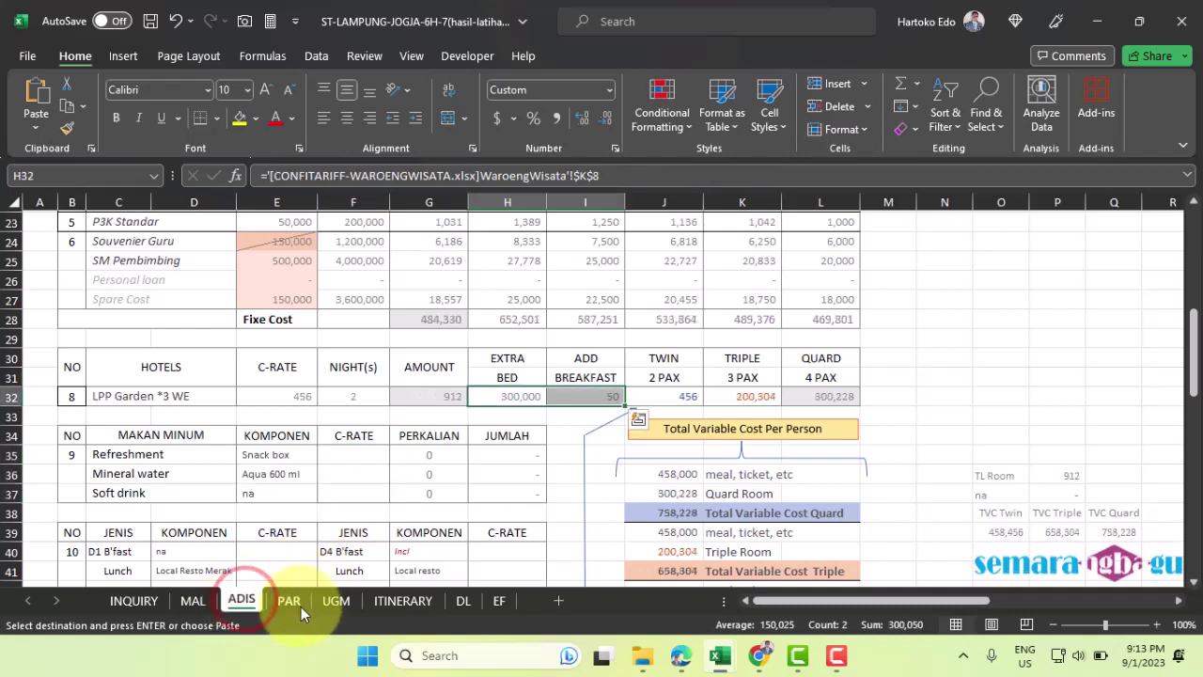
ctrl+click(288, 601)
ctrl+click(337, 601)
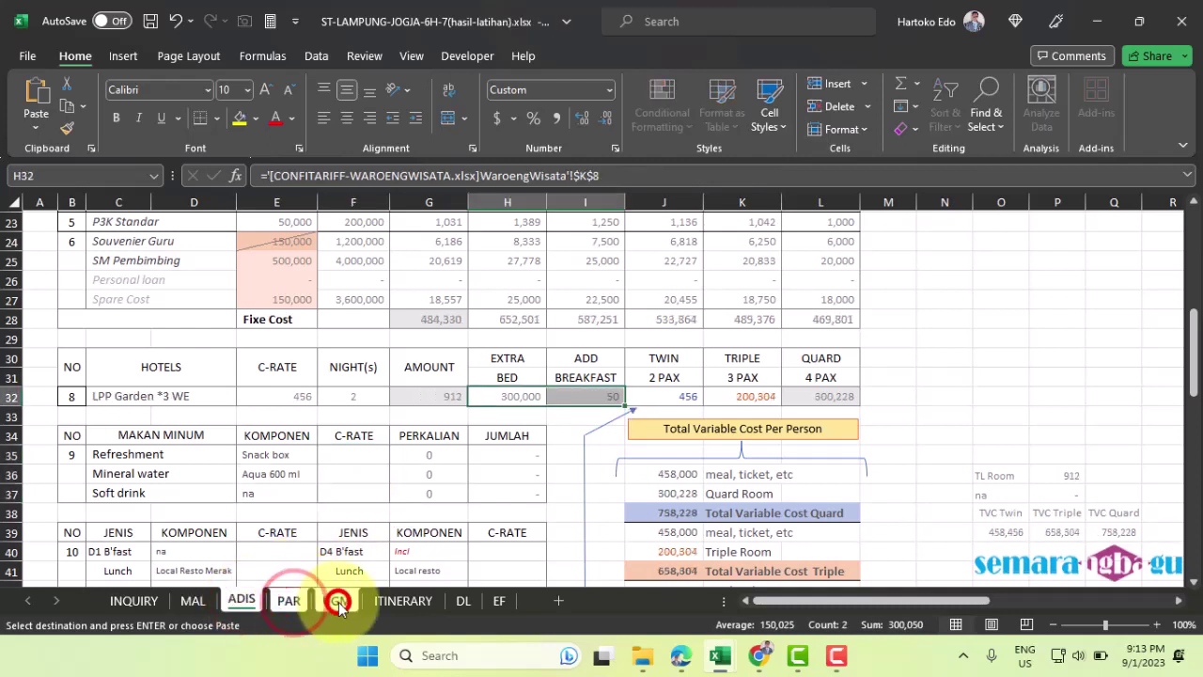
click(363, 456)
key(shift+Down)
key(shift+Down)
key(Return)
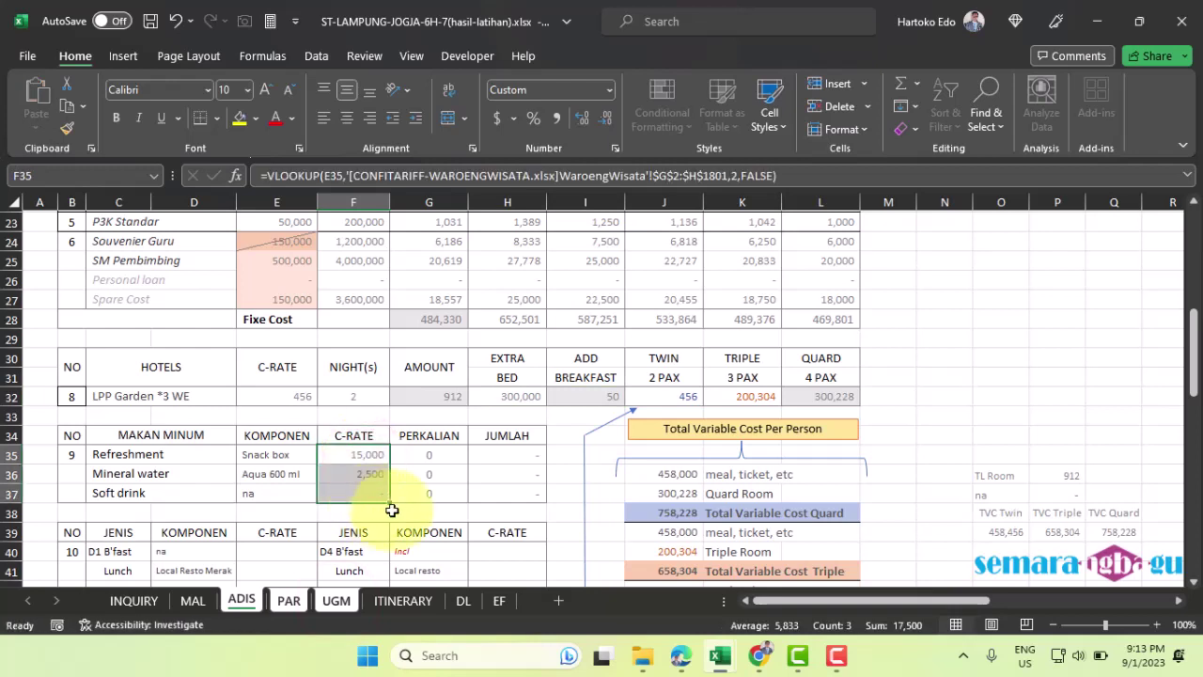
Trace the PERKALIAN formula in G35 on the ADIS and MAL sheets to INQUIRY cell C58, and review how the INQUIRY quantity cells are formatted
click(438, 454)
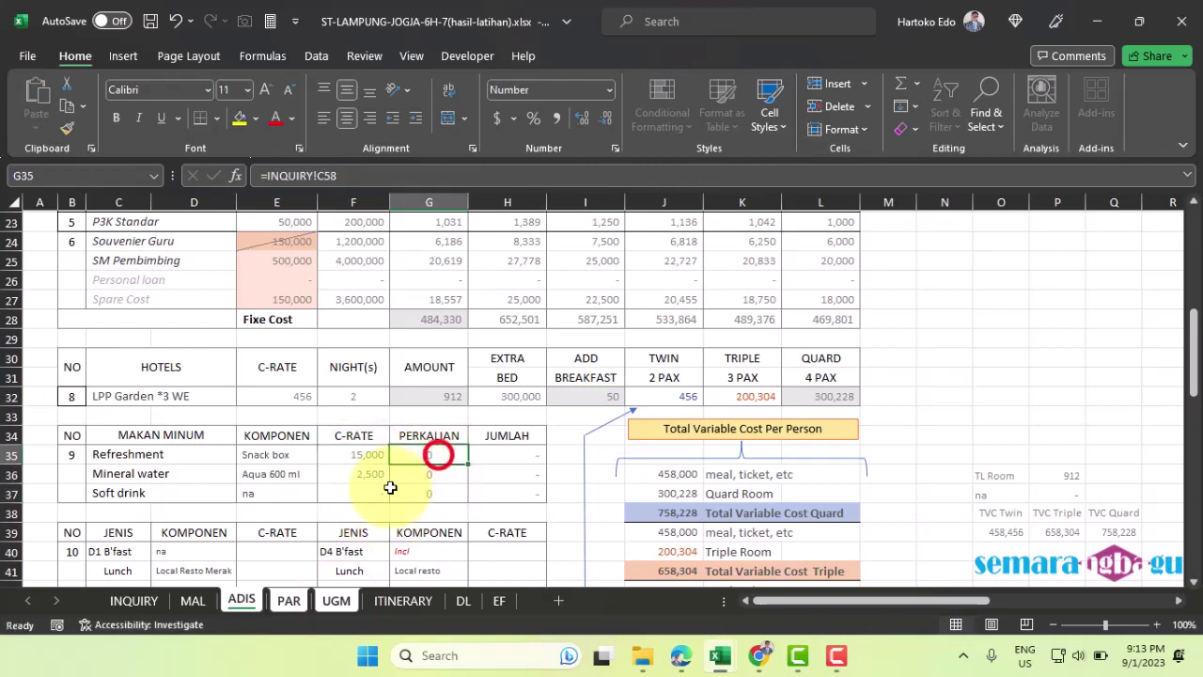
click(193, 599)
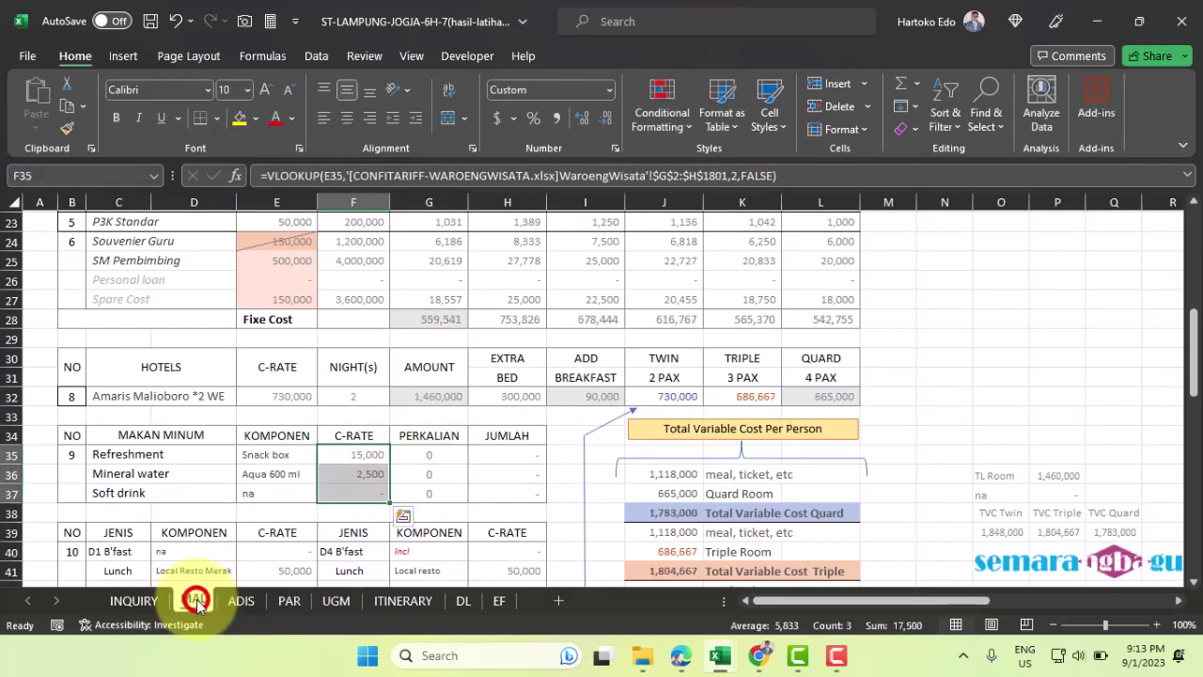
click(438, 455)
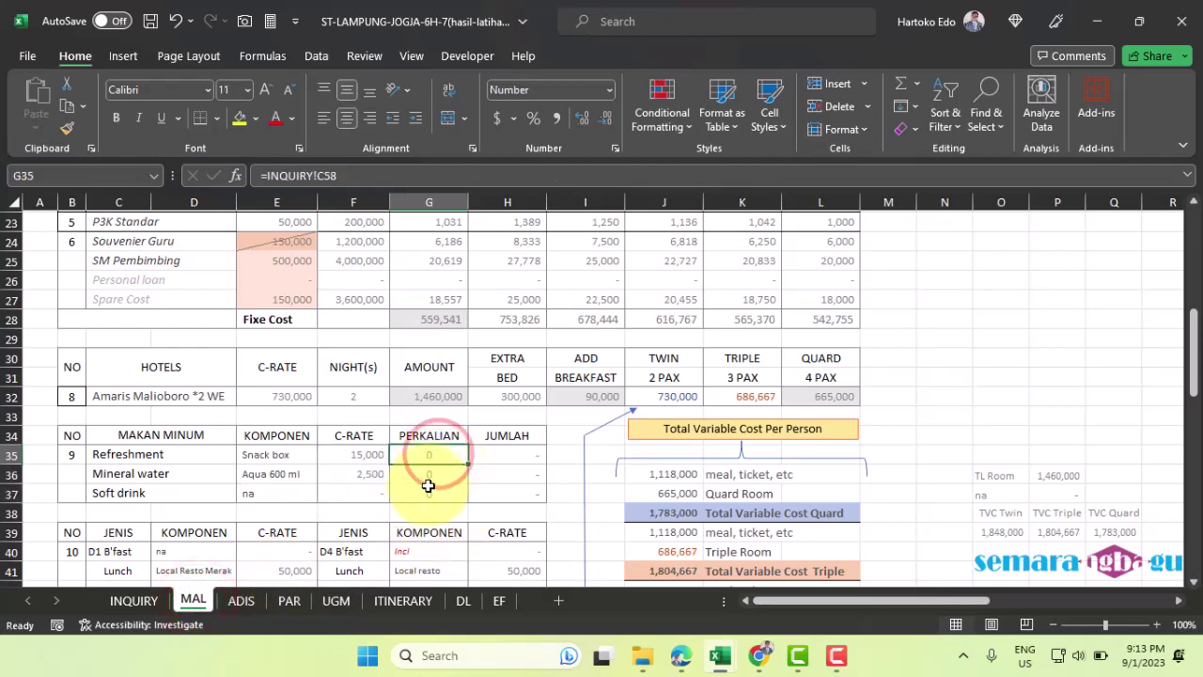
click(133, 600)
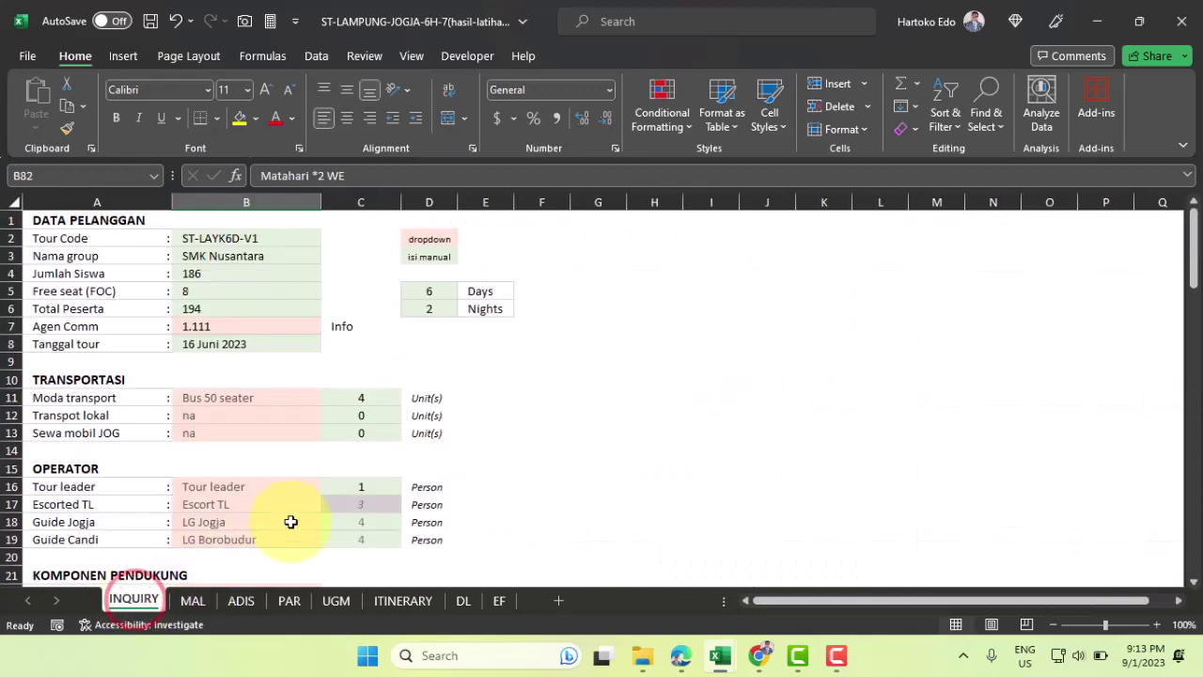
scroll(301, 509, down, 4)
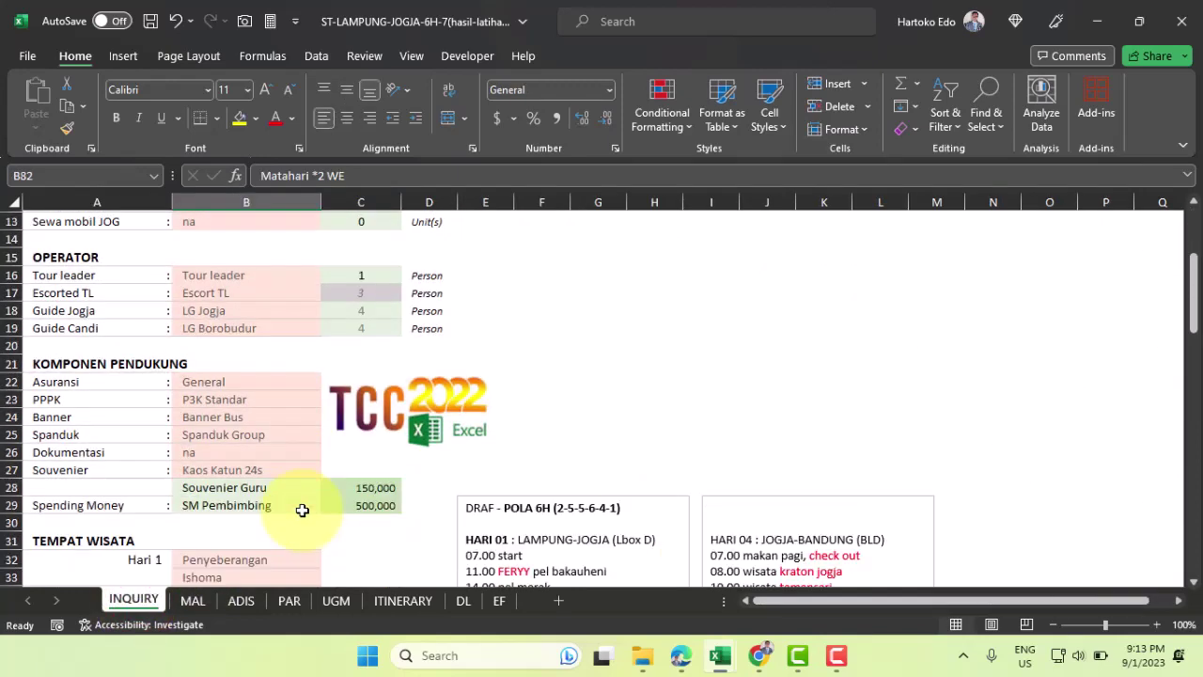
scroll(302, 510, down, 13)
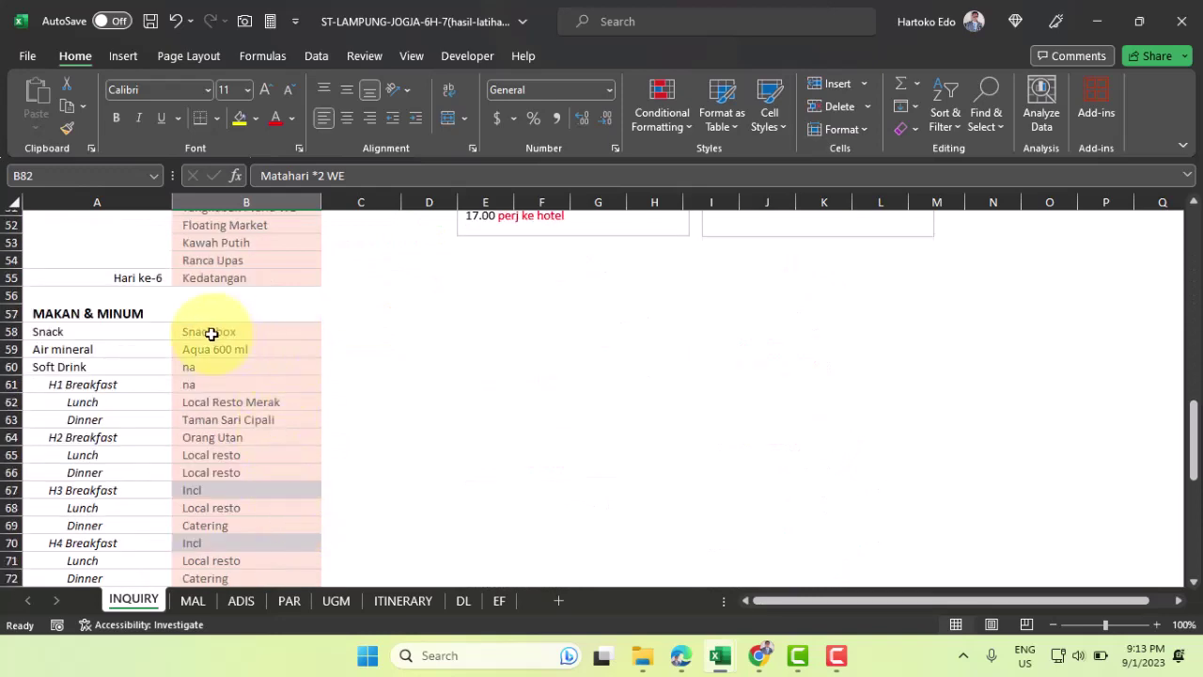
click(348, 330)
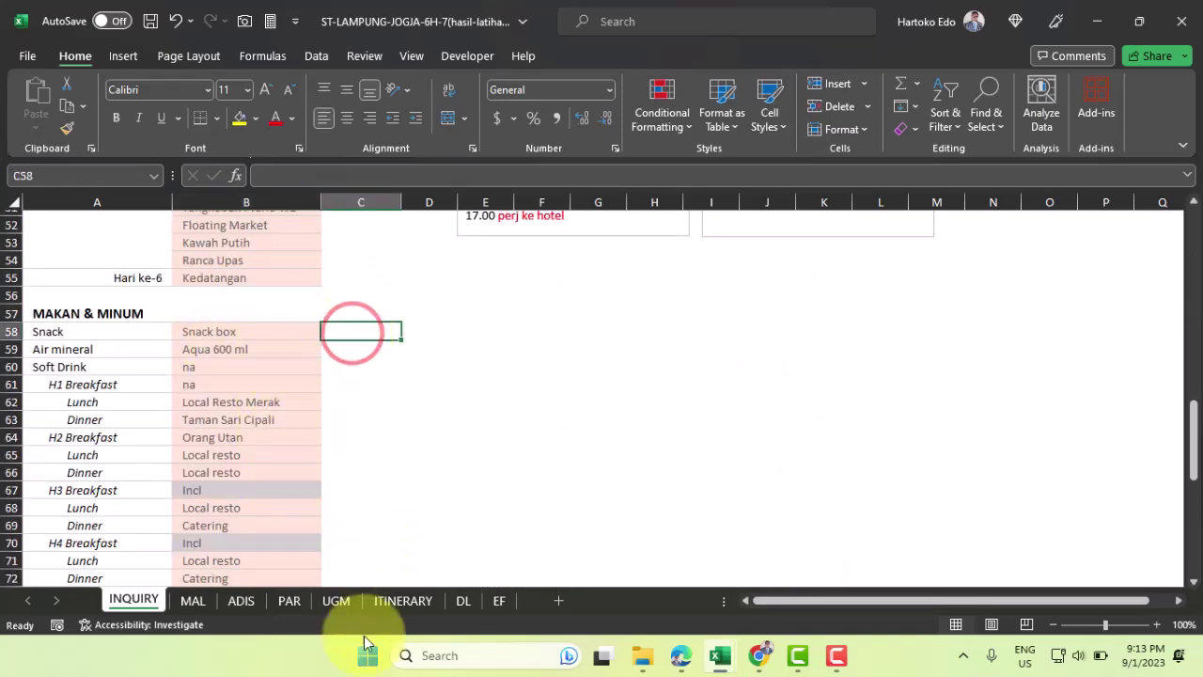
click(192, 601)
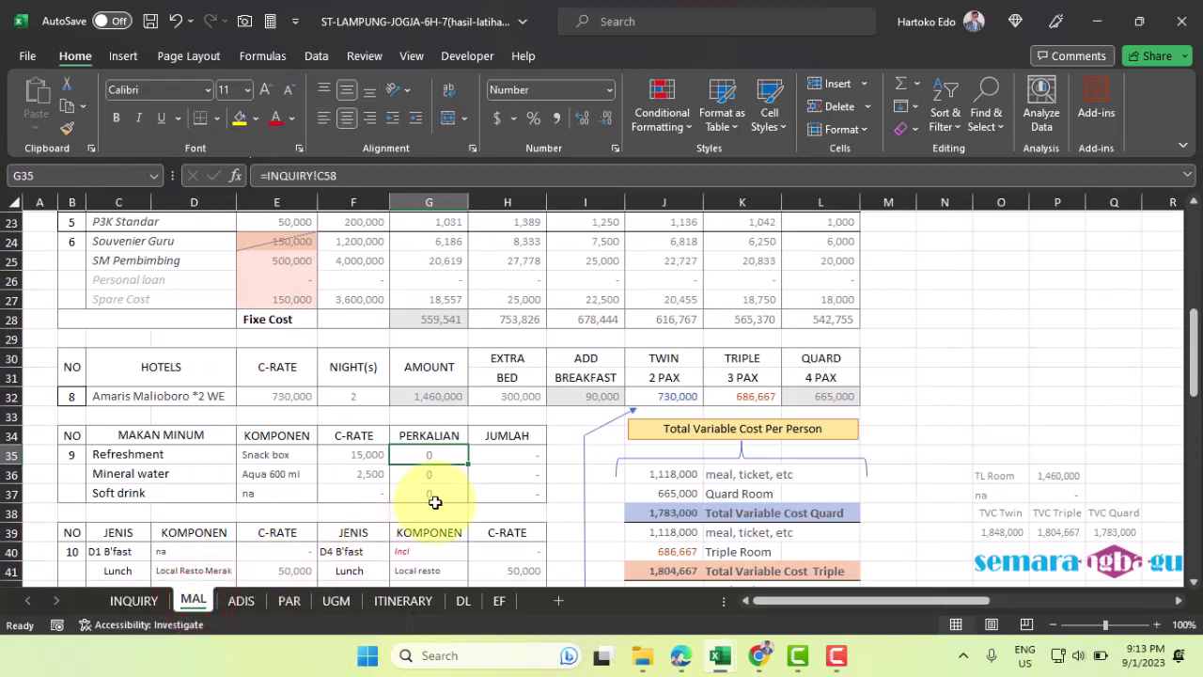
click(133, 599)
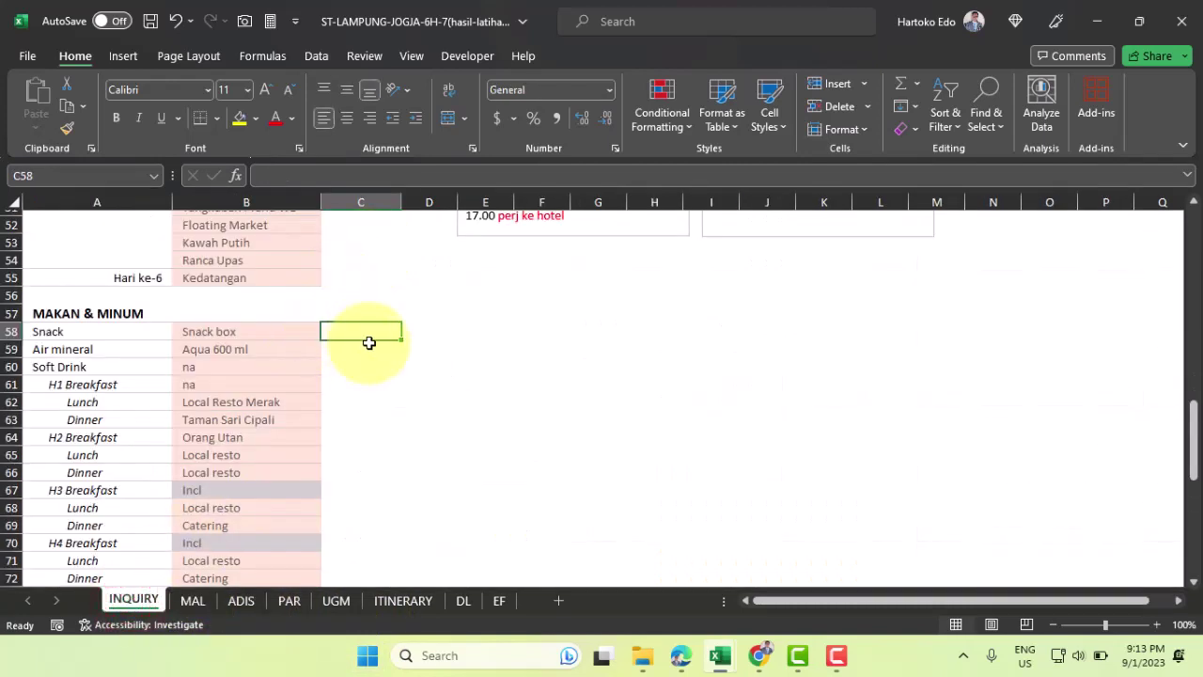
scroll(360, 332, up, 11)
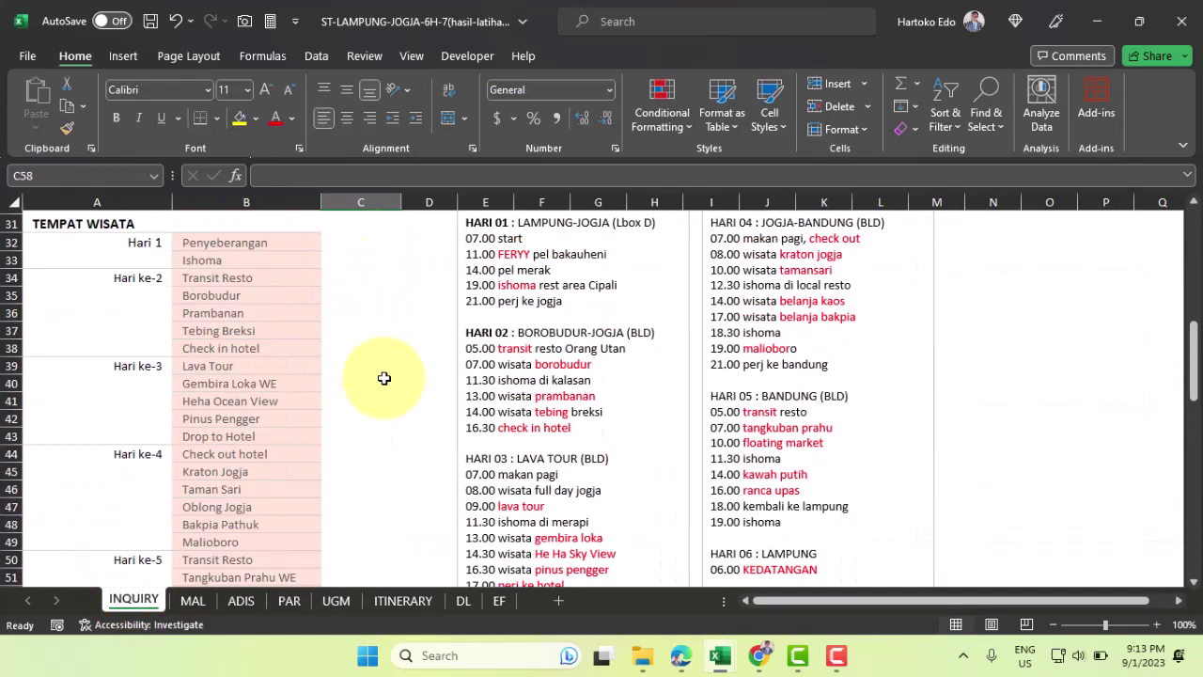
scroll(371, 390, up, 2)
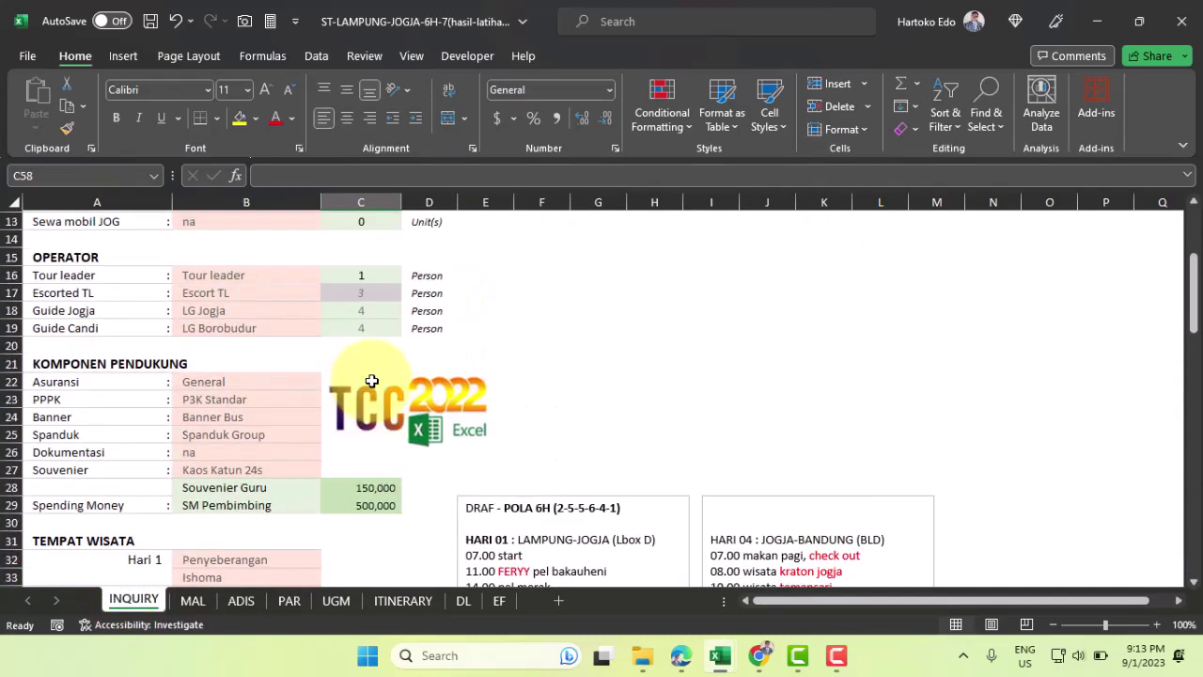
scroll(372, 385, up, 2)
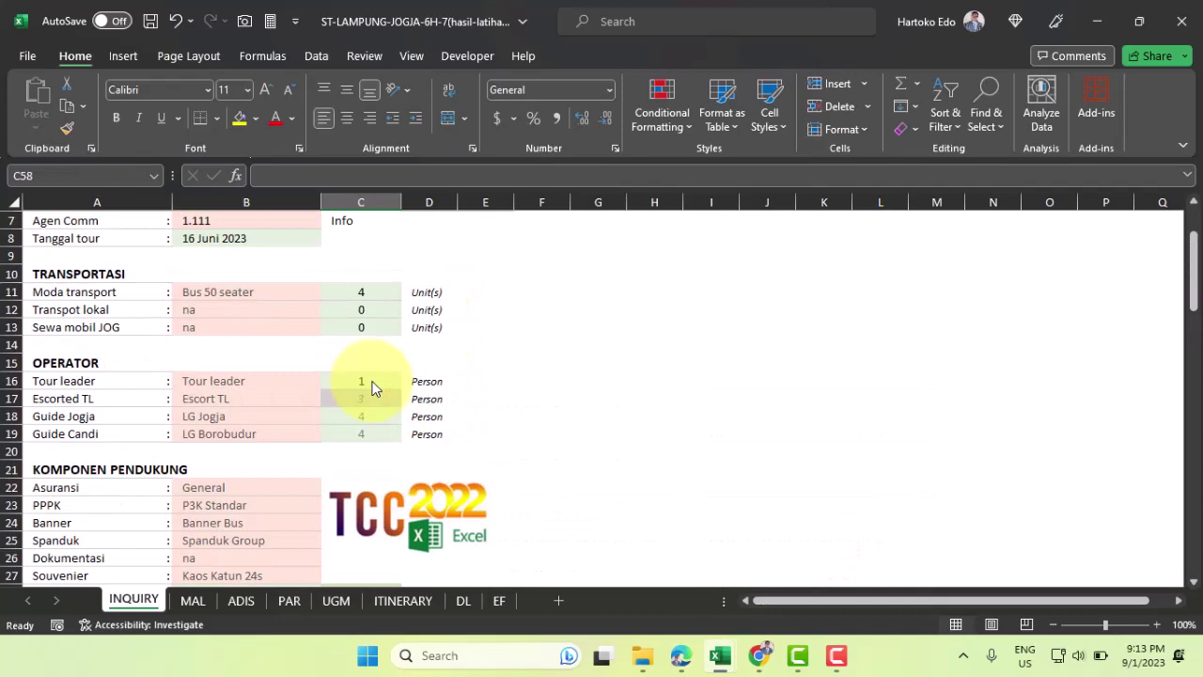
Fill the Snack quantity cell C58 on the INQUIRY sheet with light green and enter 1
scroll(372, 384, down, 14)
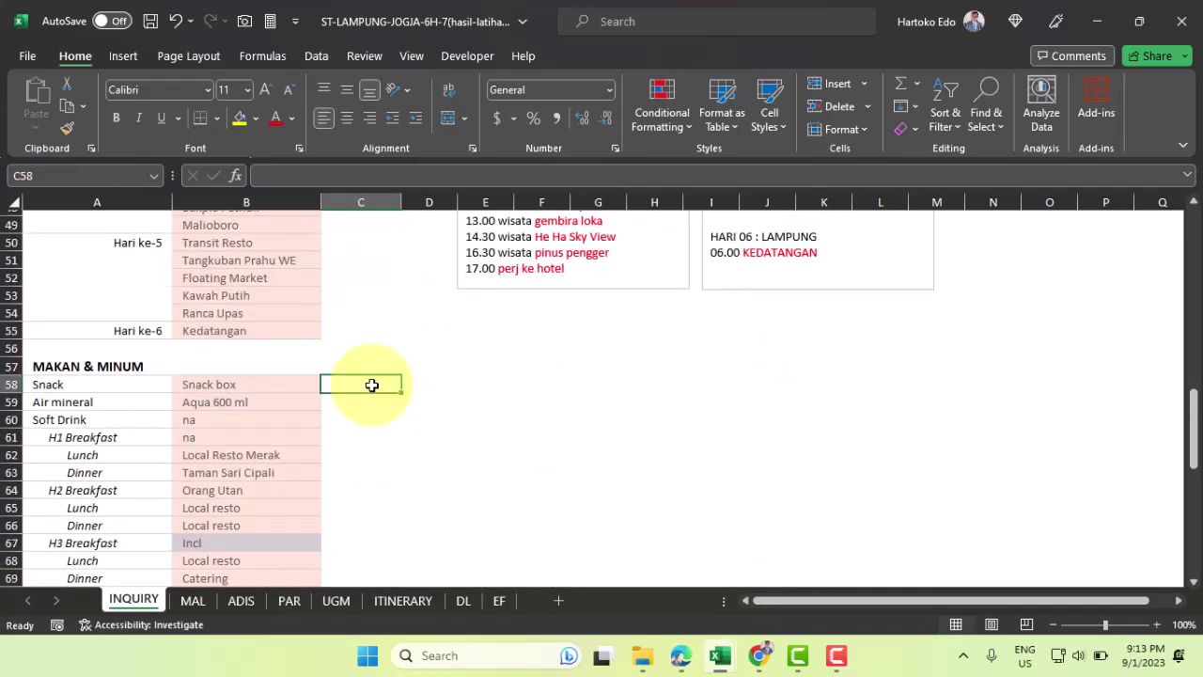
click(256, 119)
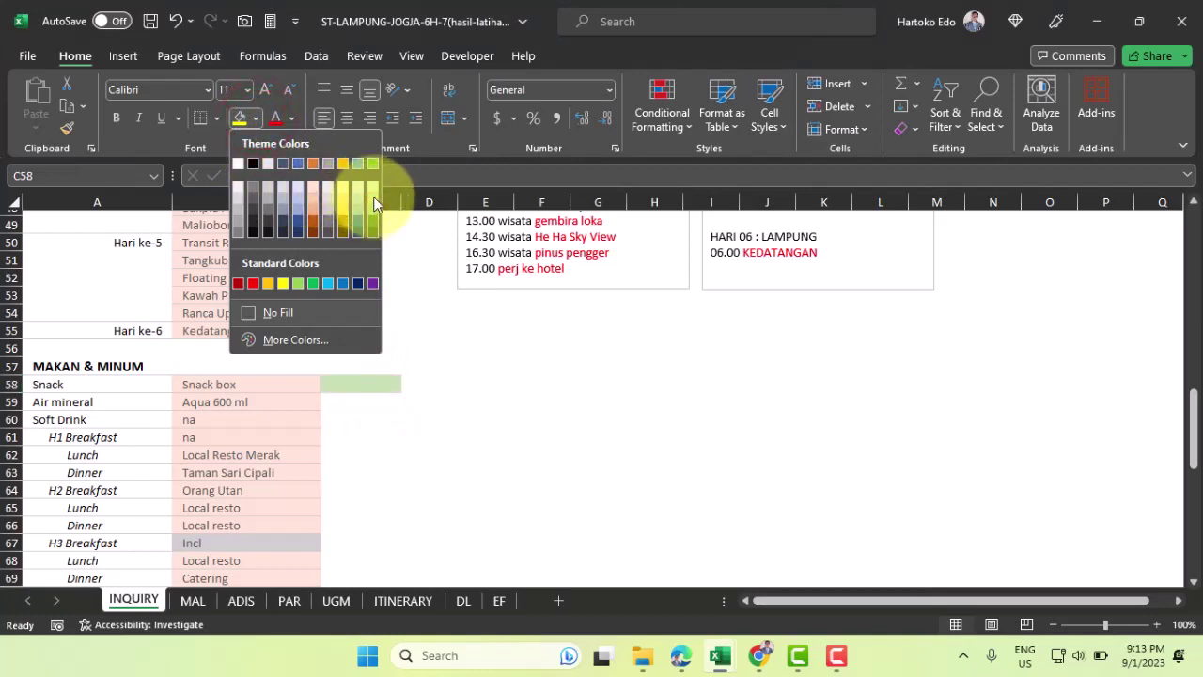
click(372, 195)
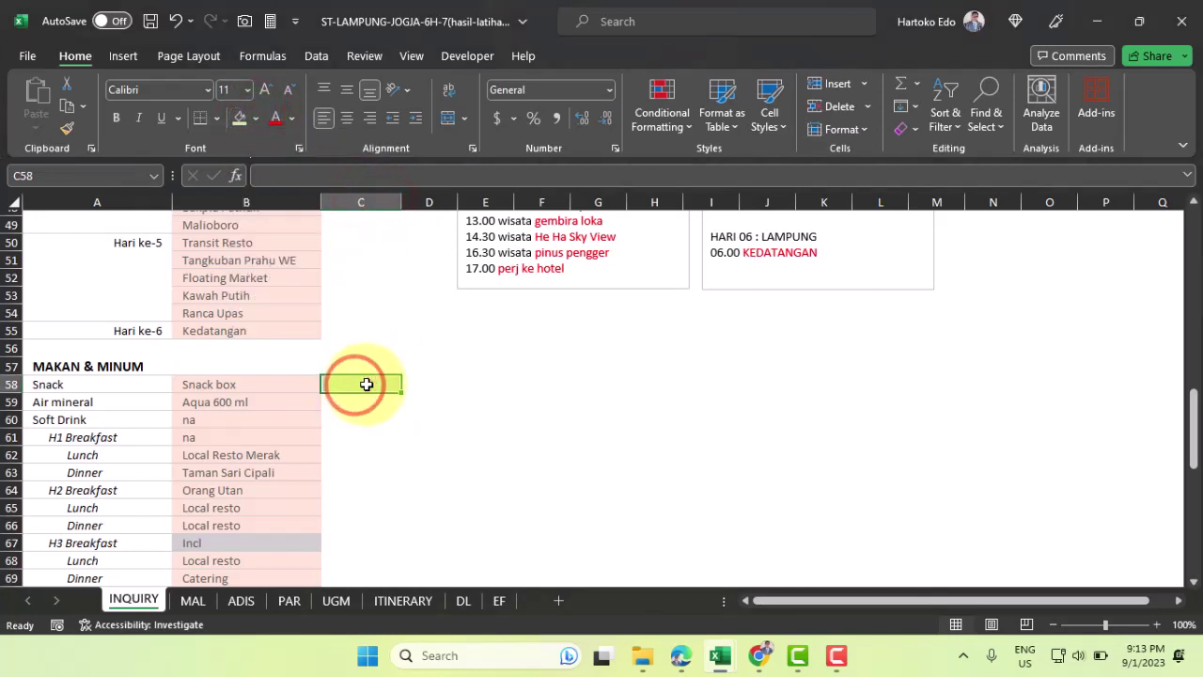
text(1)
key(Return)
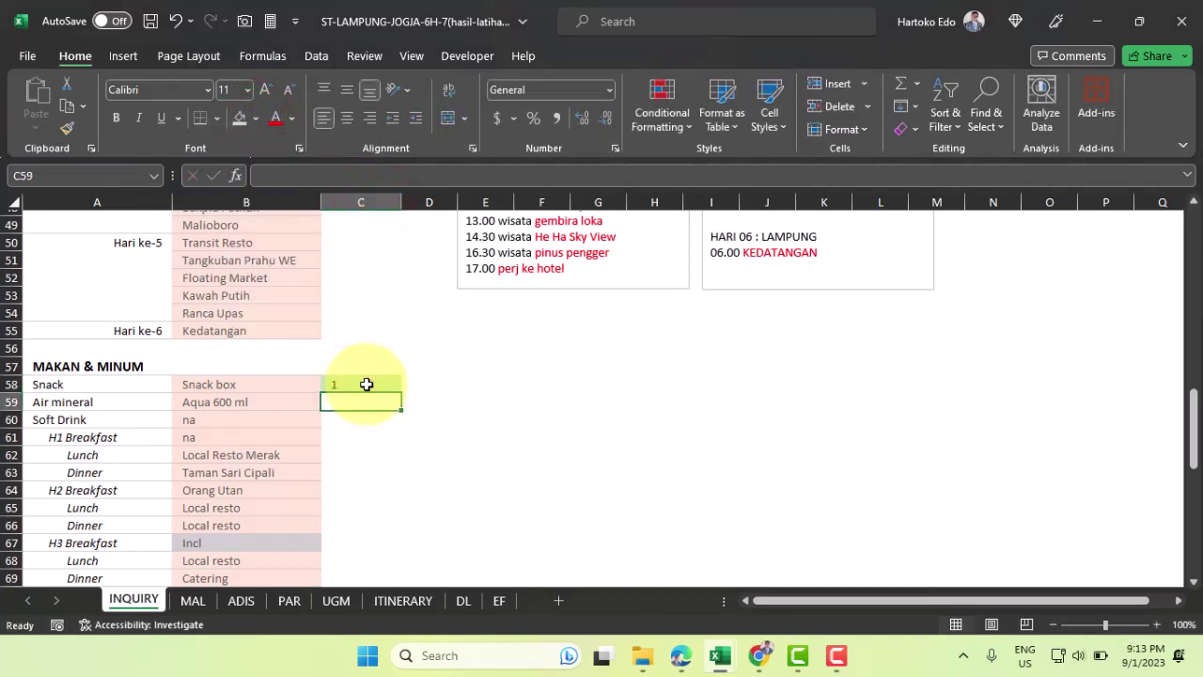
Copy the Snack quantity cell down to C60, and set the Air mineral quantity in C59 to 6
click(377, 387)
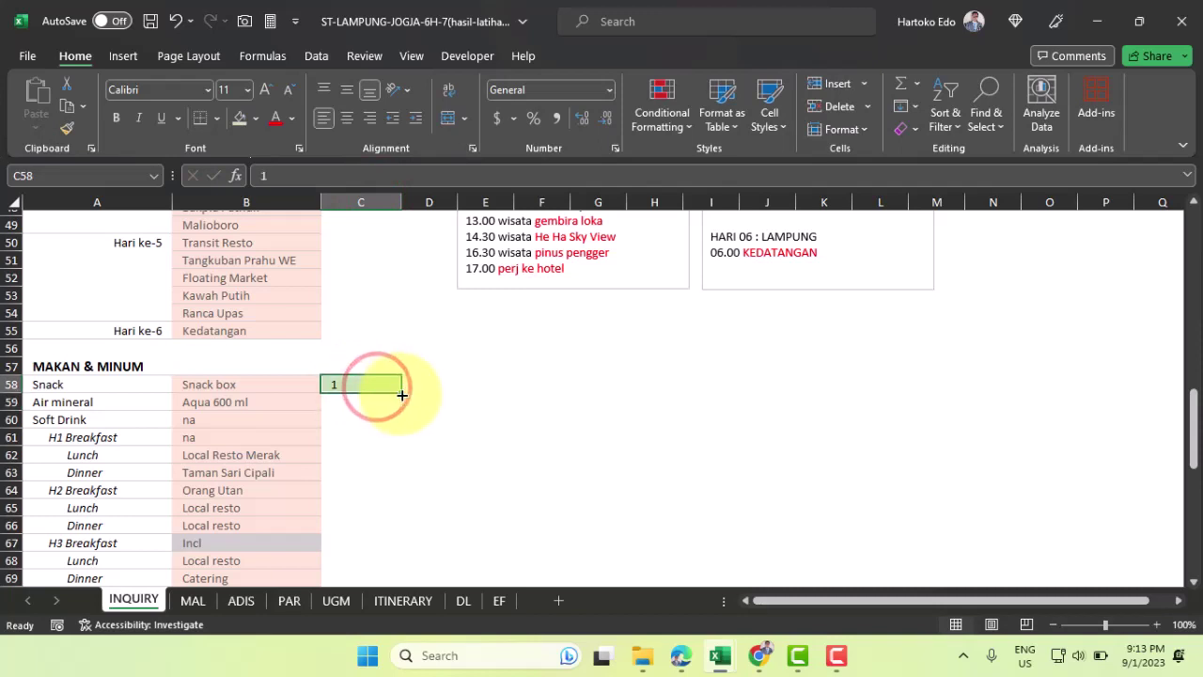
drag(400, 393, 398, 424)
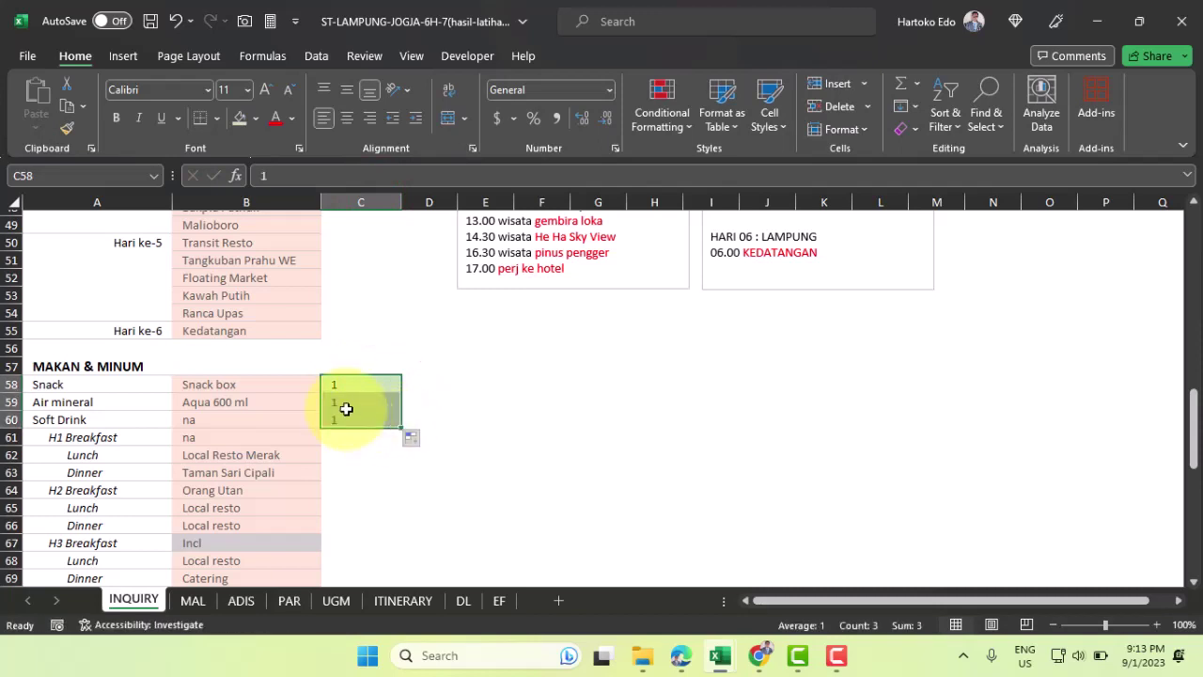
click(342, 403)
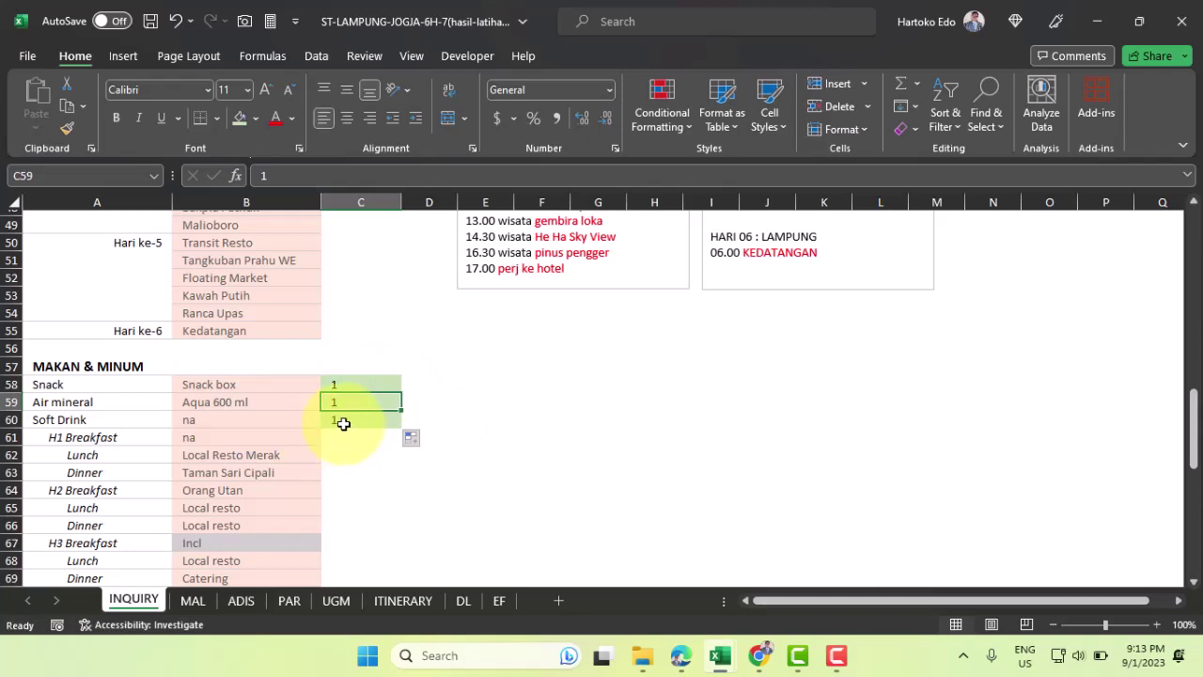
text(6)
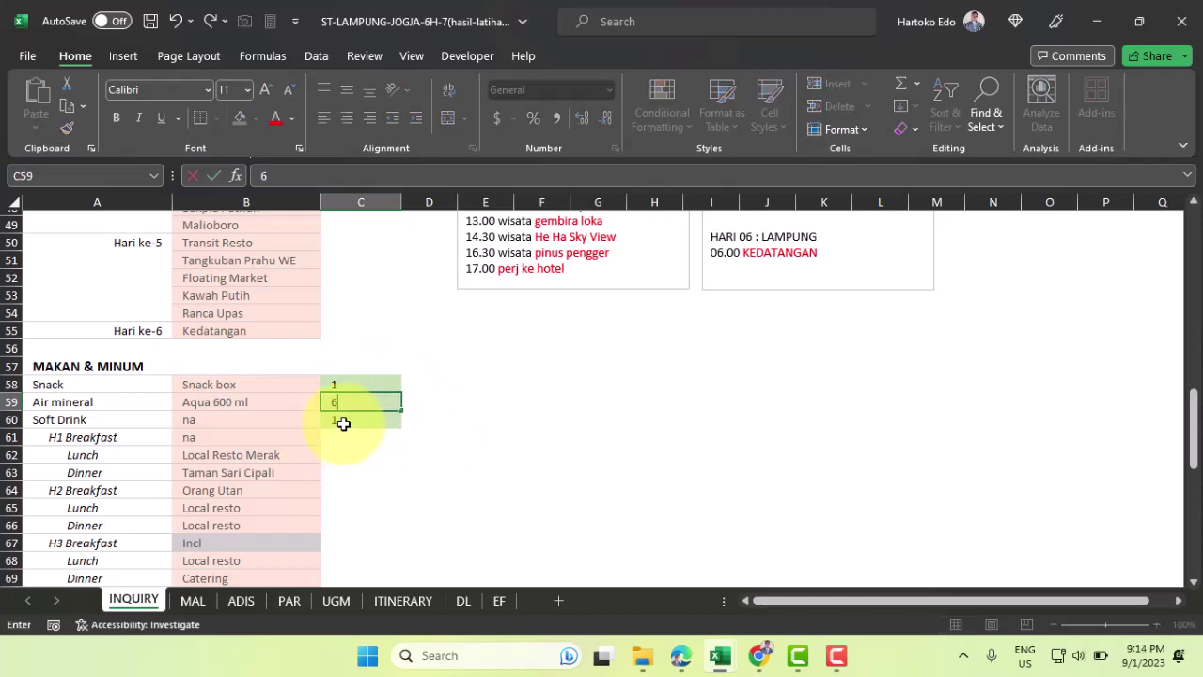
click(343, 423)
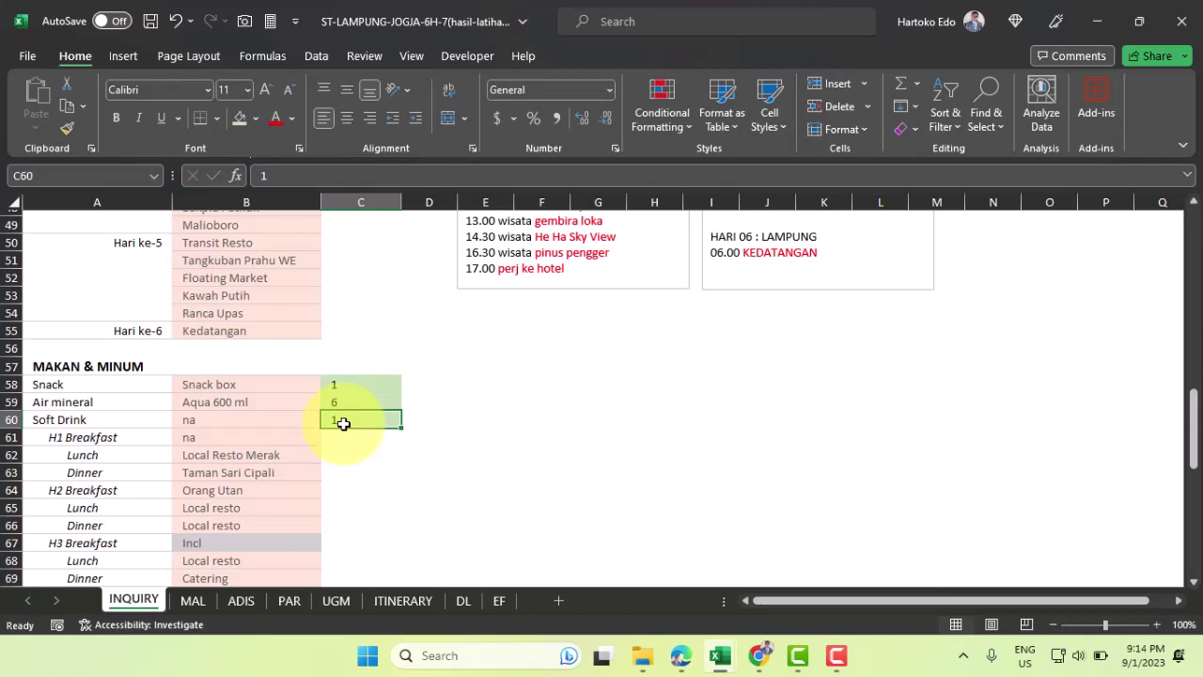
Check the PERKALIAN and JUMLAH values for refreshments and drinks on the MAL and PAR sheets
click(193, 602)
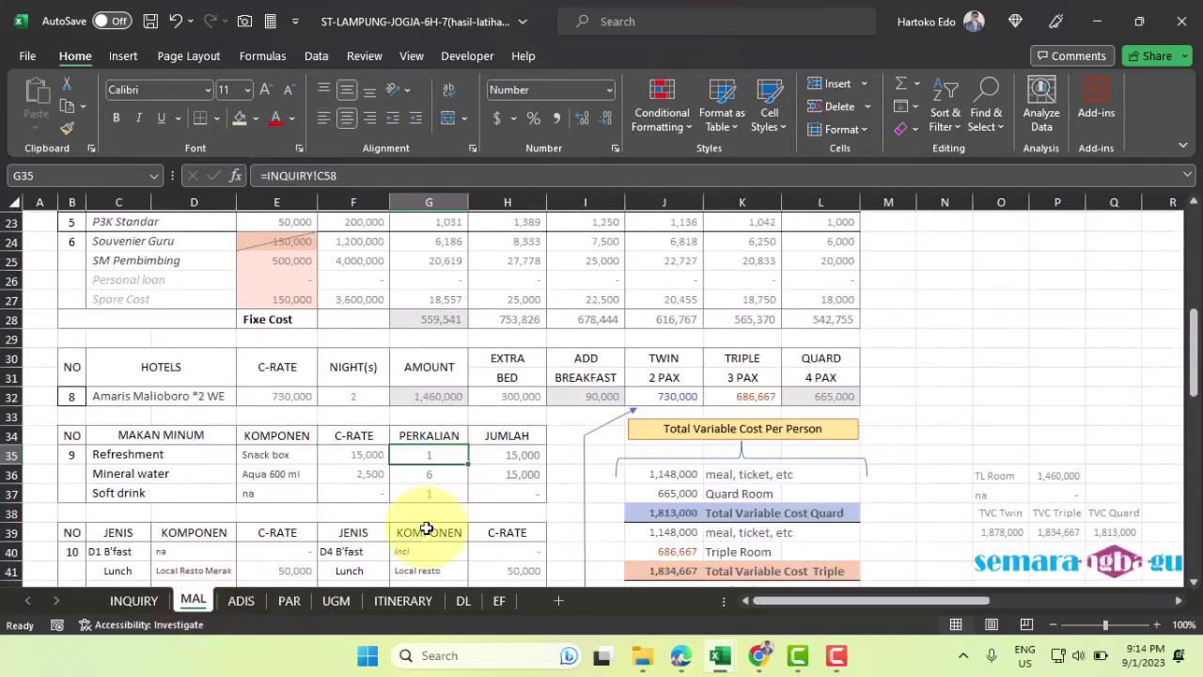
click(291, 601)
scroll(426, 496, down, 7)
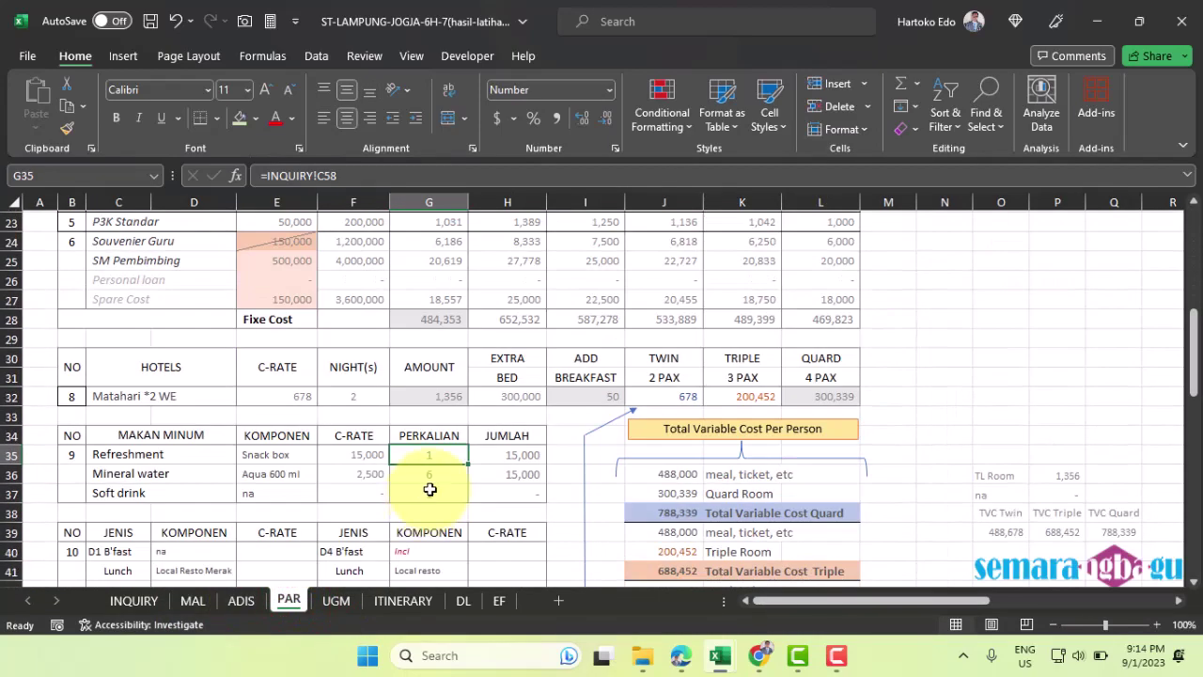
Review the fixed cost, hotel and meal values on the UGM sheet and inspect the hotel name reference in C32
click(336, 599)
scroll(467, 452, down, 5)
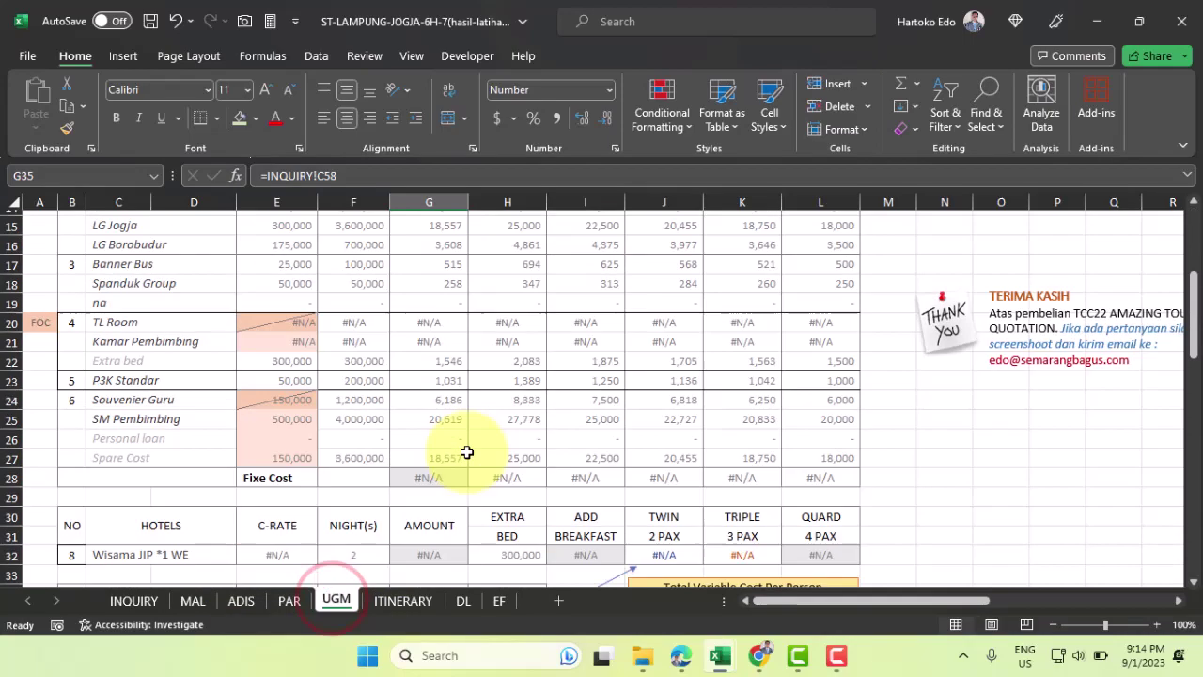
scroll(467, 452, down, 4)
scroll(467, 452, down, 4)
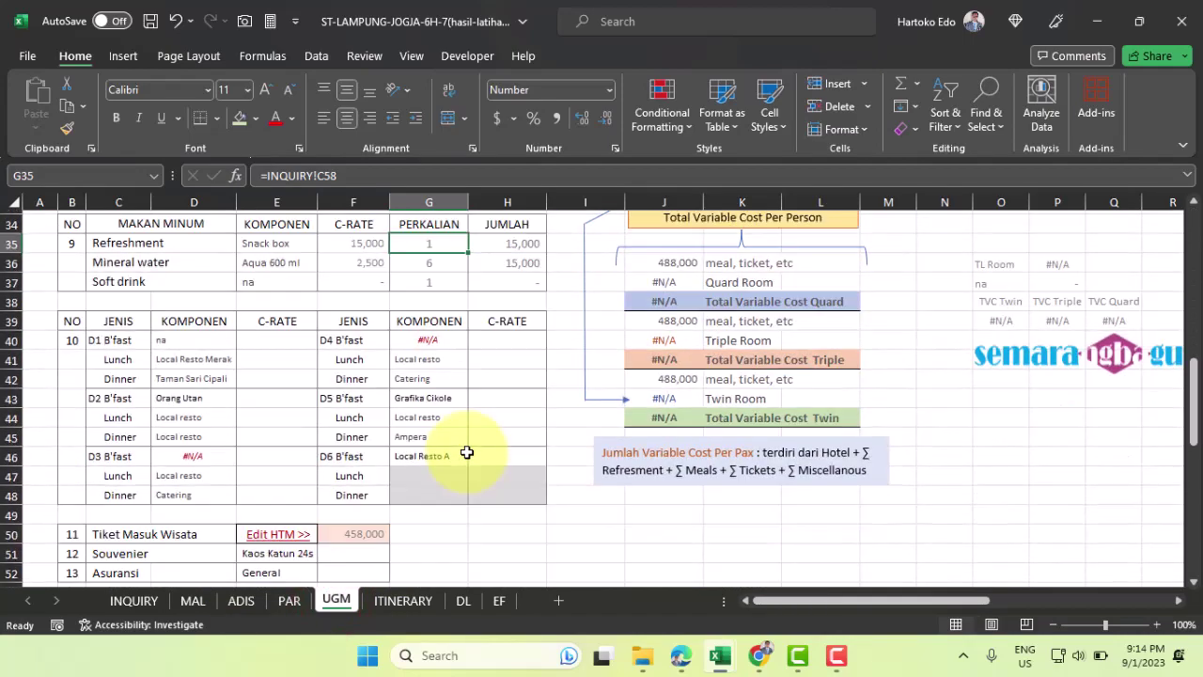
scroll(467, 452, up, 10)
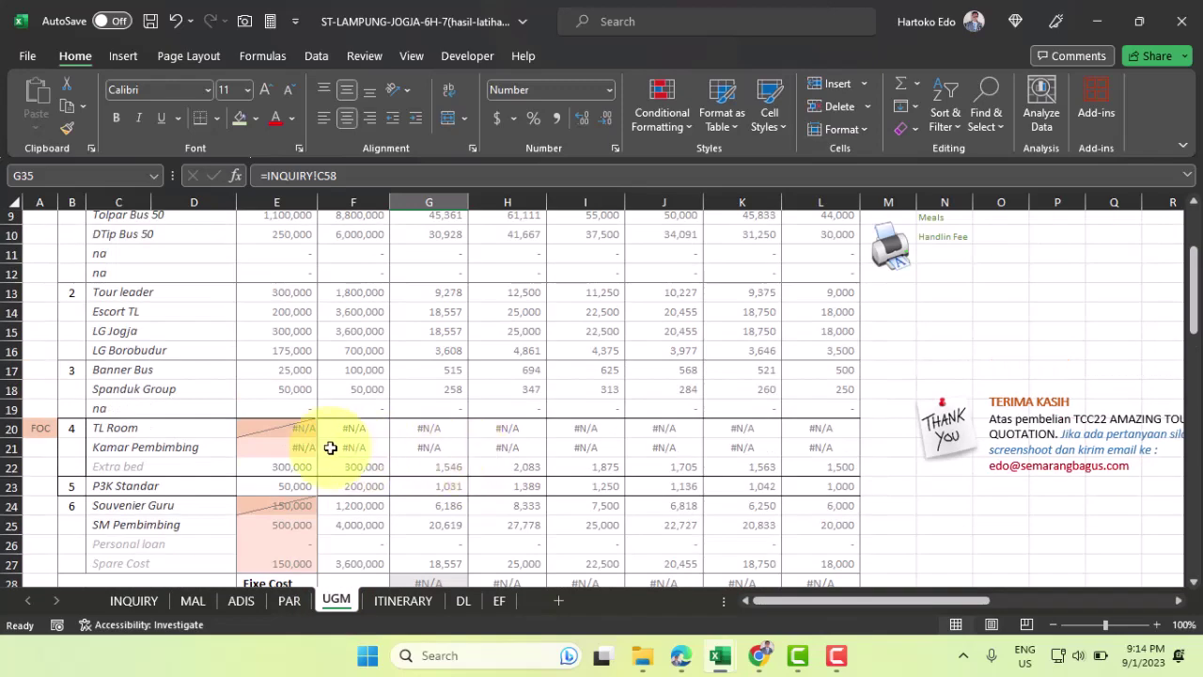
scroll(307, 445, down, 3)
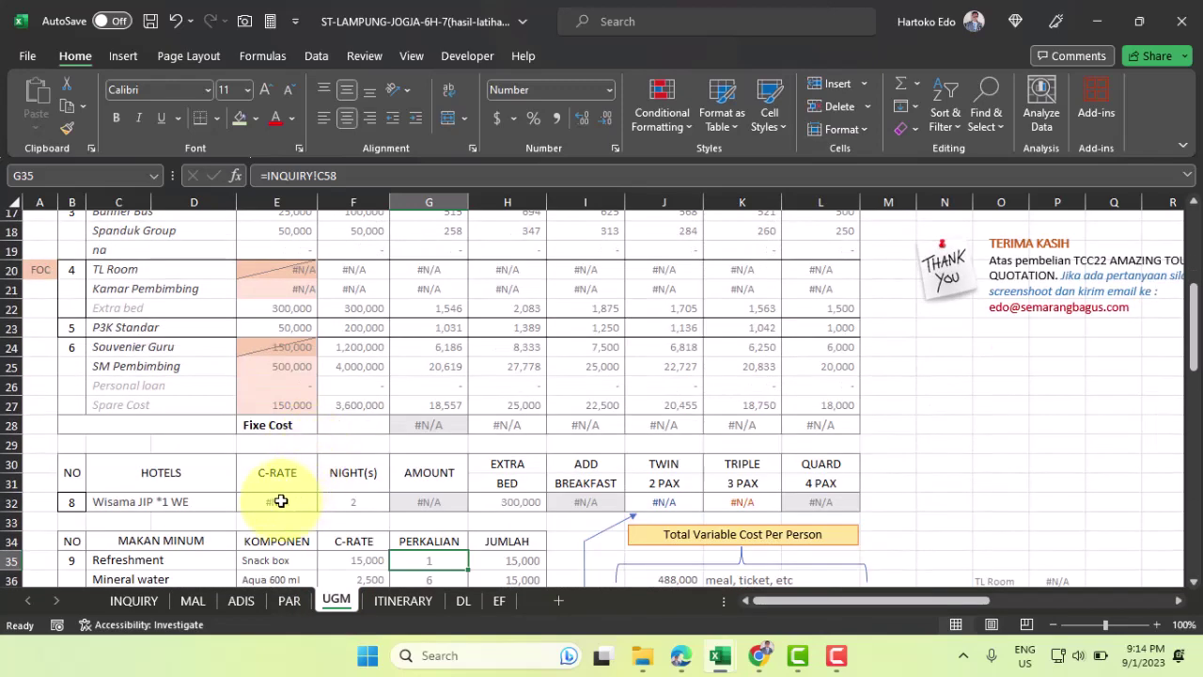
click(109, 504)
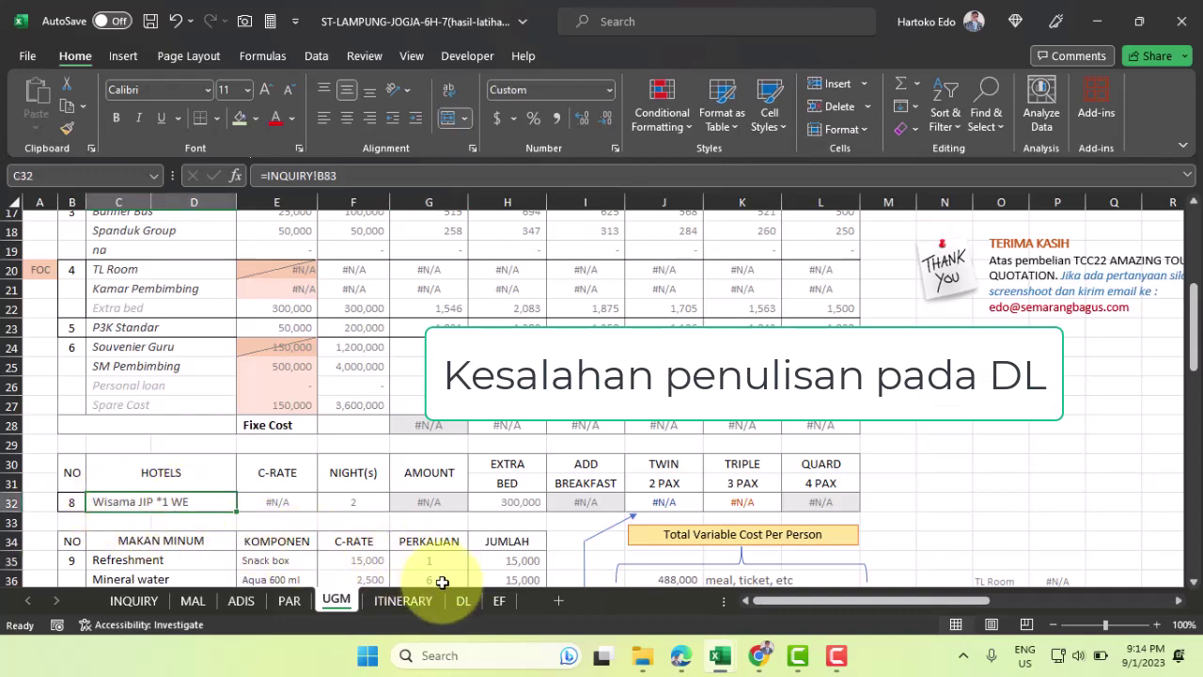
Correct the hotel name in D24 of the DL sheet's UGM list to "Wisma JIP *1 WE"
click(463, 602)
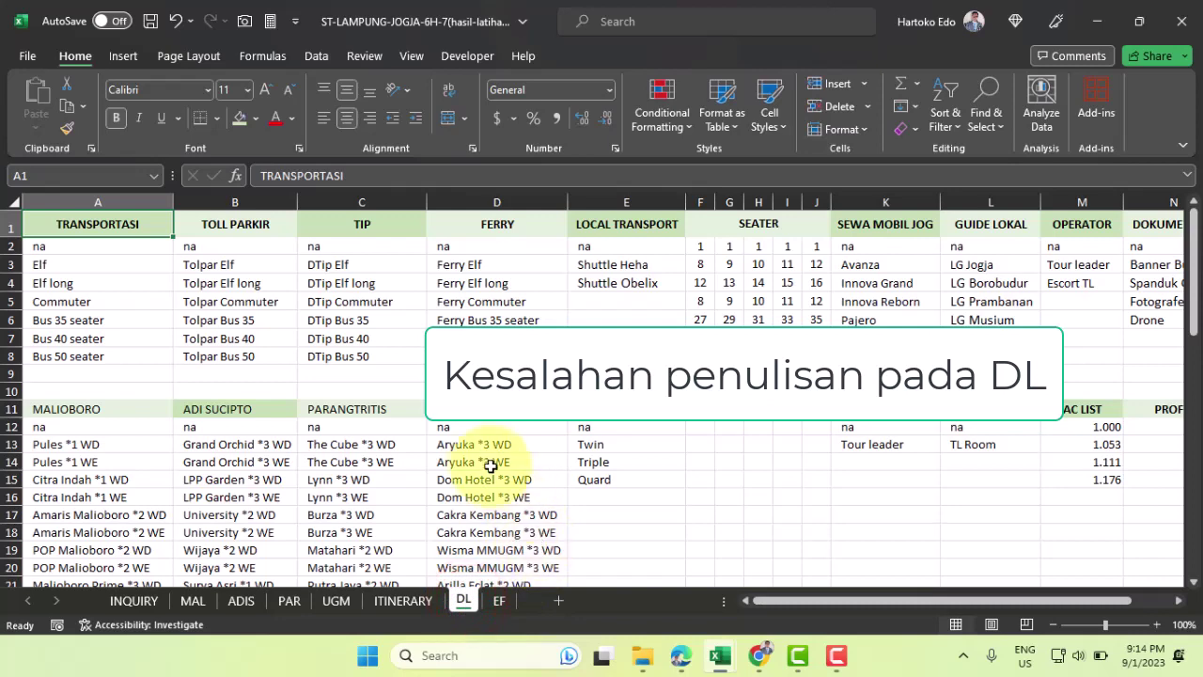
scroll(489, 448, down, 2)
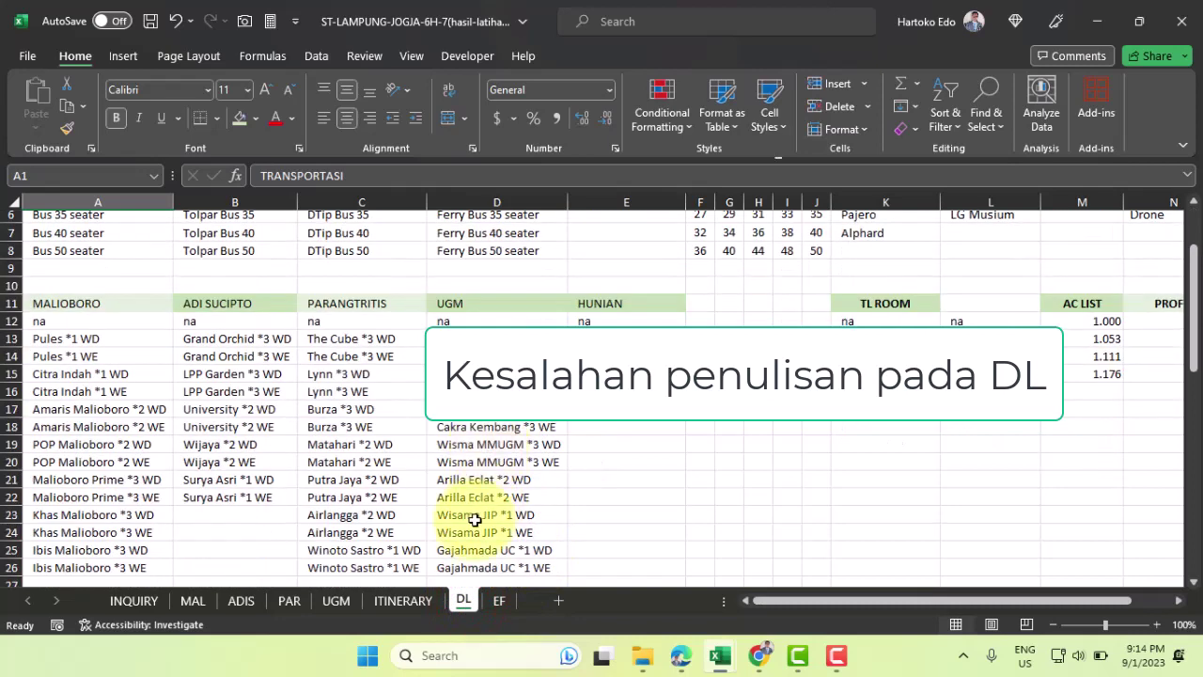
click(464, 530)
click(281, 175)
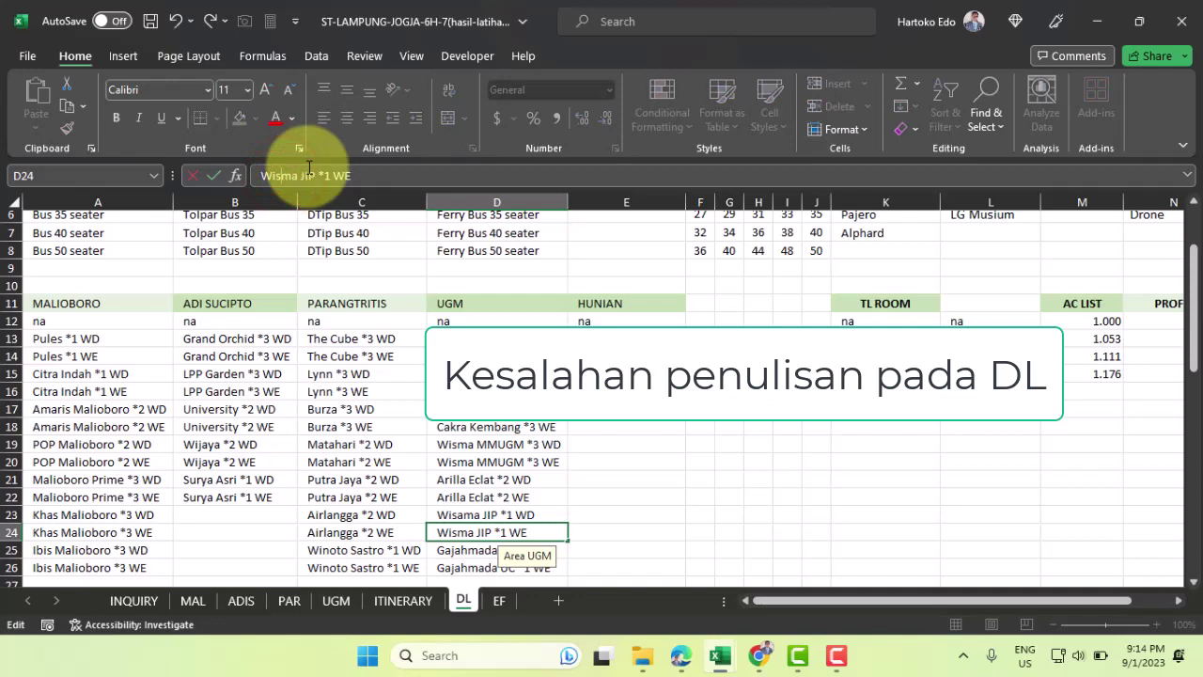
key(Return)
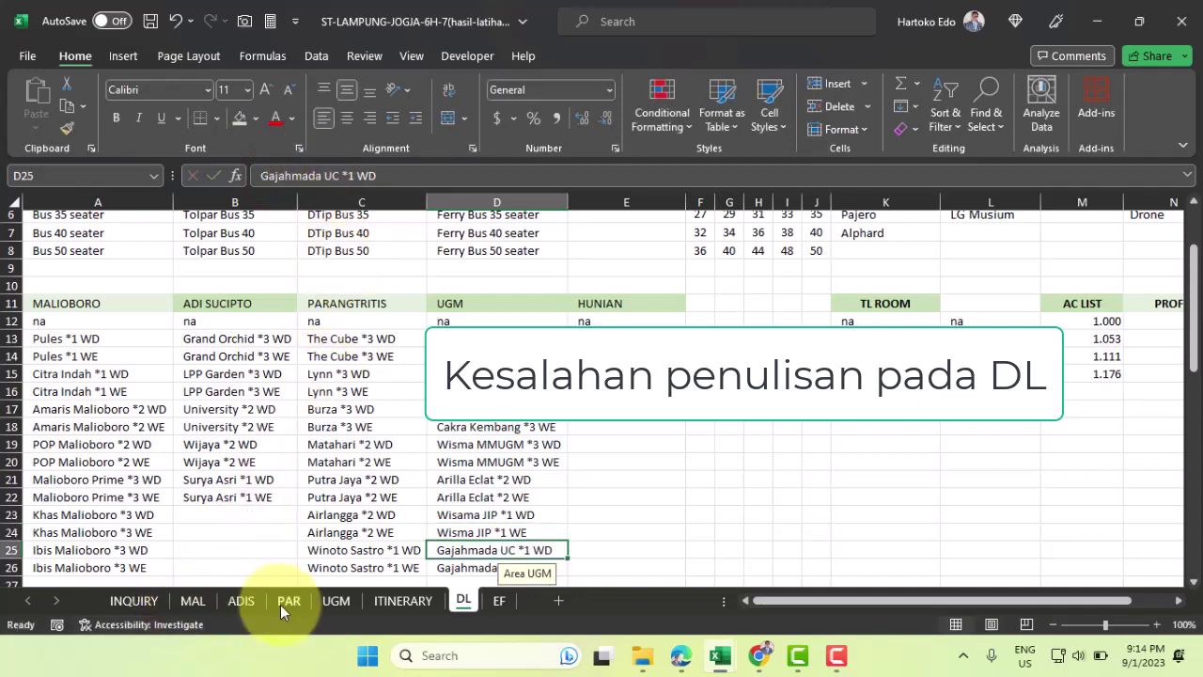
Select Wisma JIP *1 WE as the Area UGM hotel in cell B83 of the INQUIRY sheet
click(336, 602)
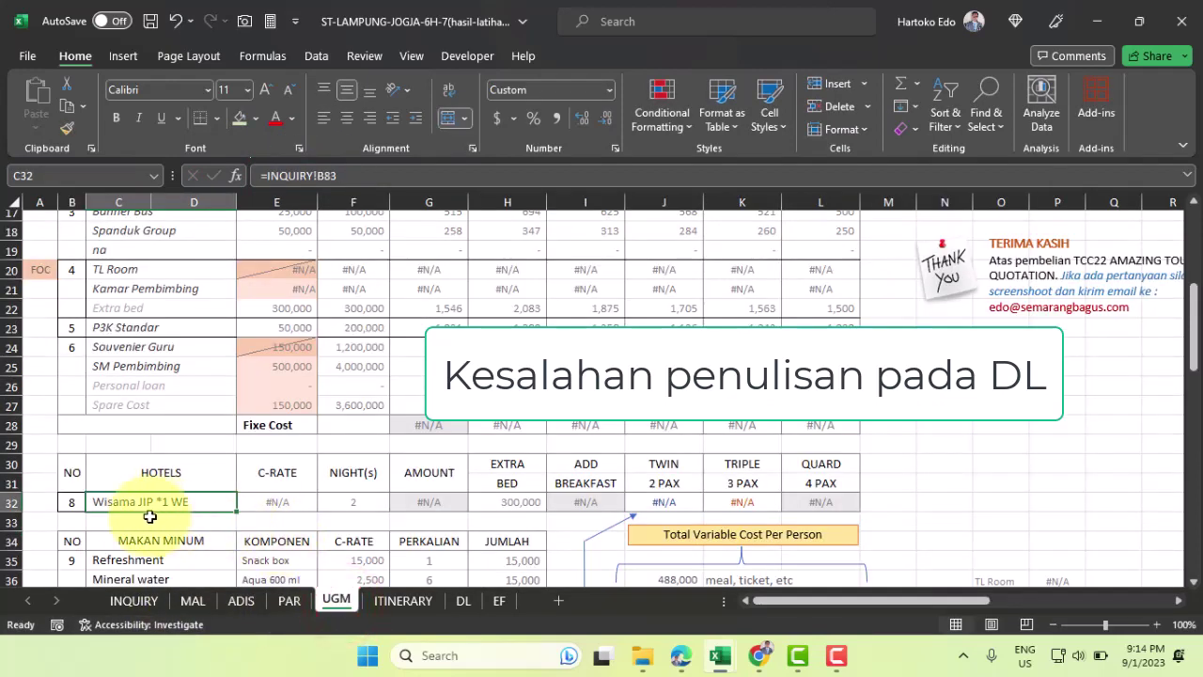
click(133, 600)
scroll(230, 461, down, 7)
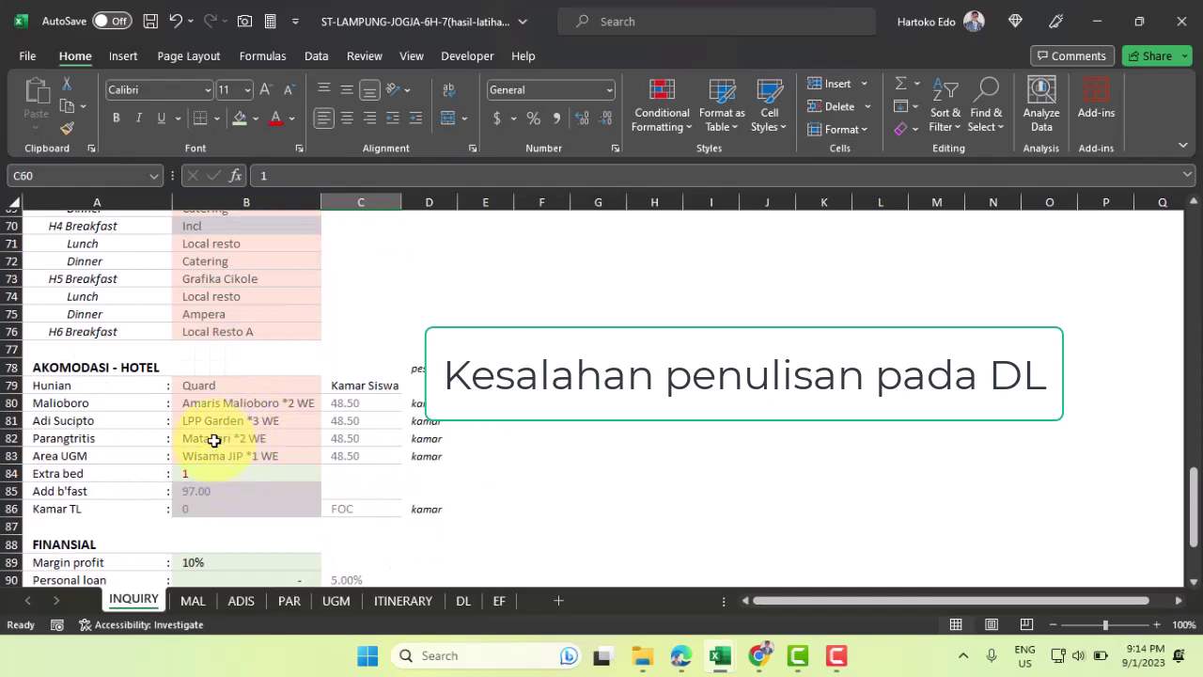
click(216, 455)
click(328, 456)
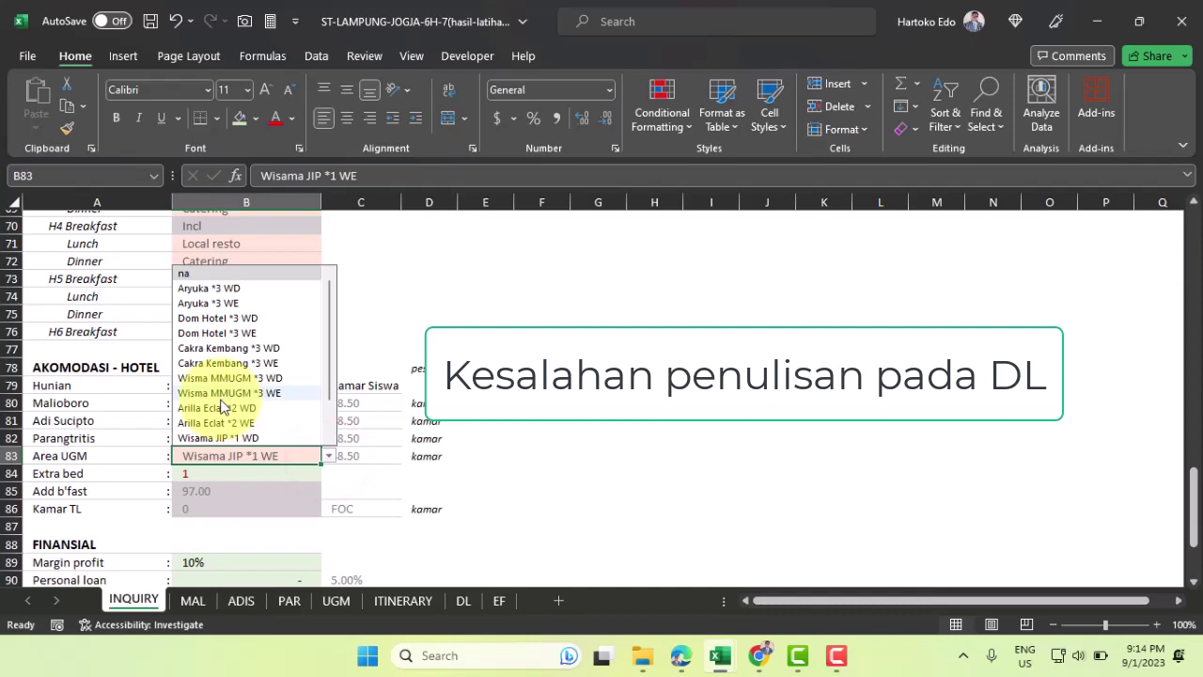
scroll(222, 406, down, 1)
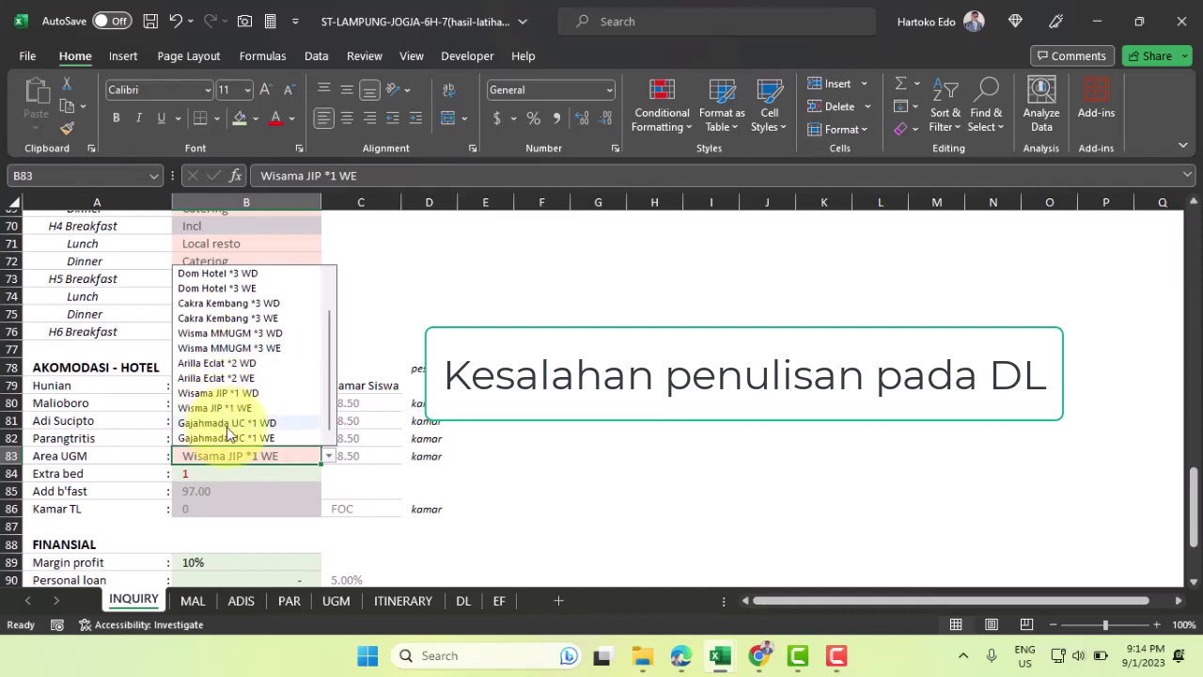
click(212, 410)
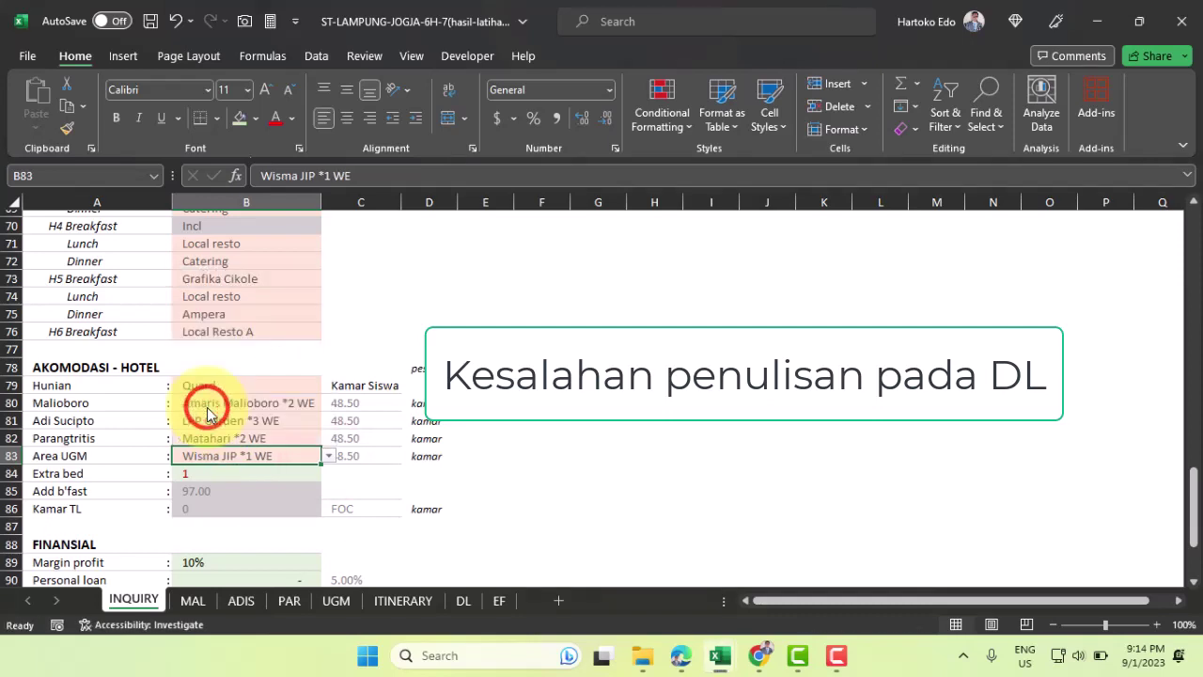
Correct the hotel name in D23 of the DL sheet's UGM list to "Wisma JIP *1 WD"
click(463, 601)
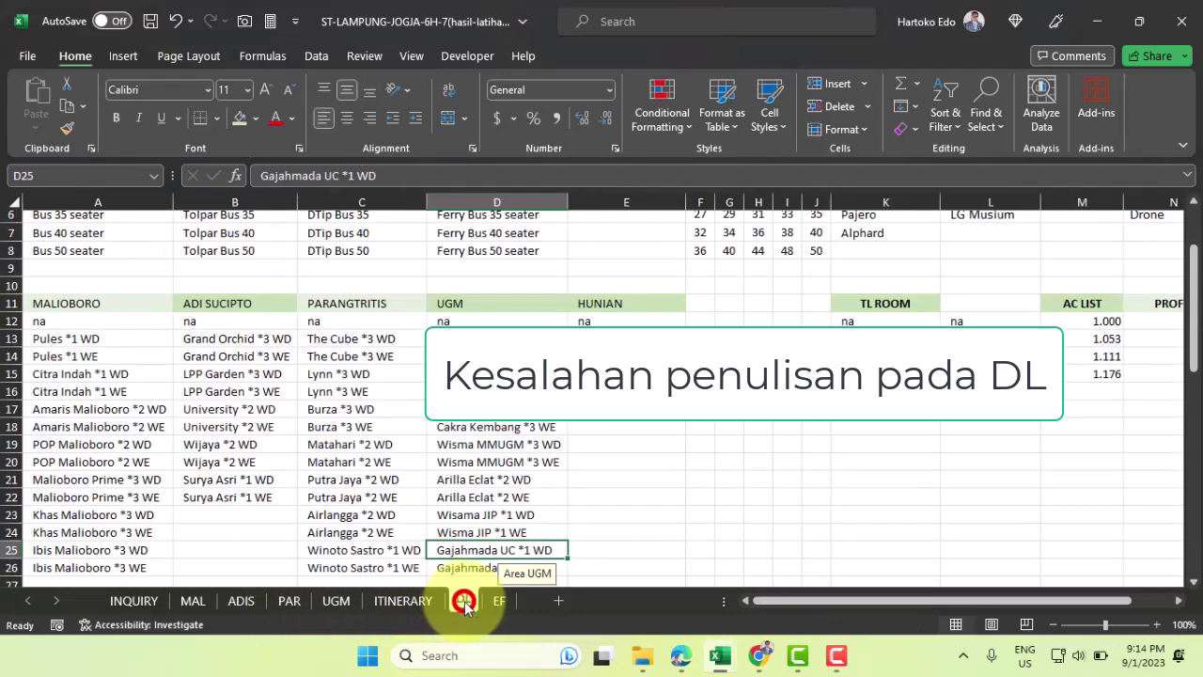
click(470, 514)
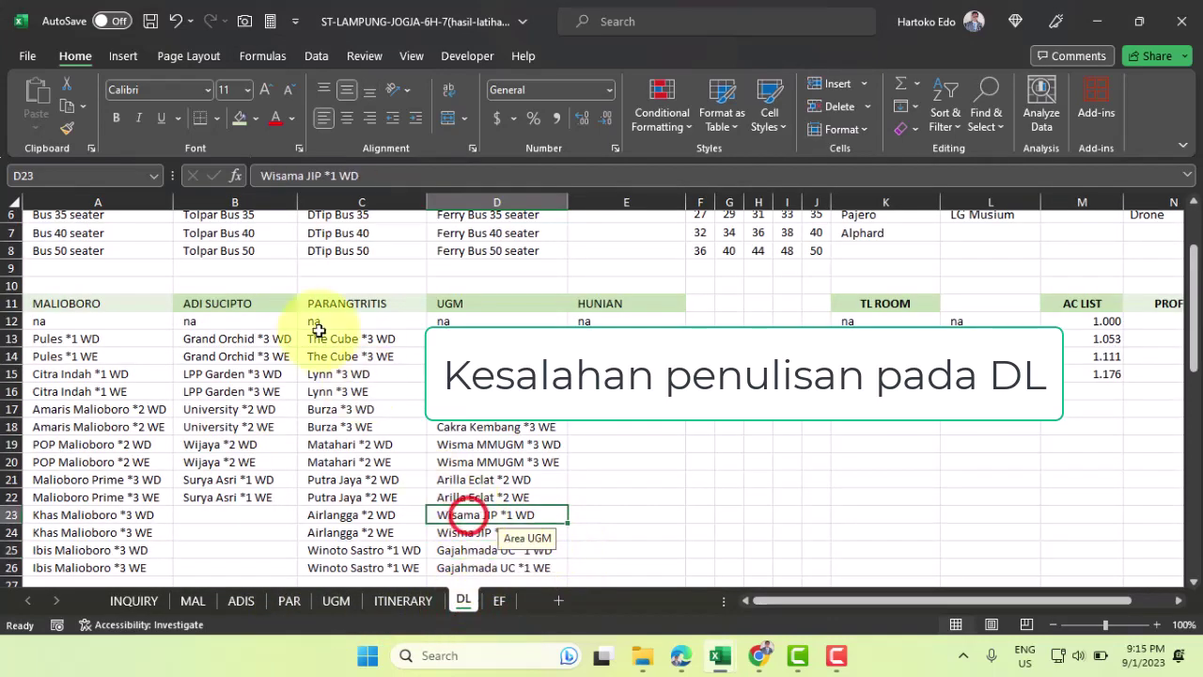
click(289, 175)
key(BackSpace)
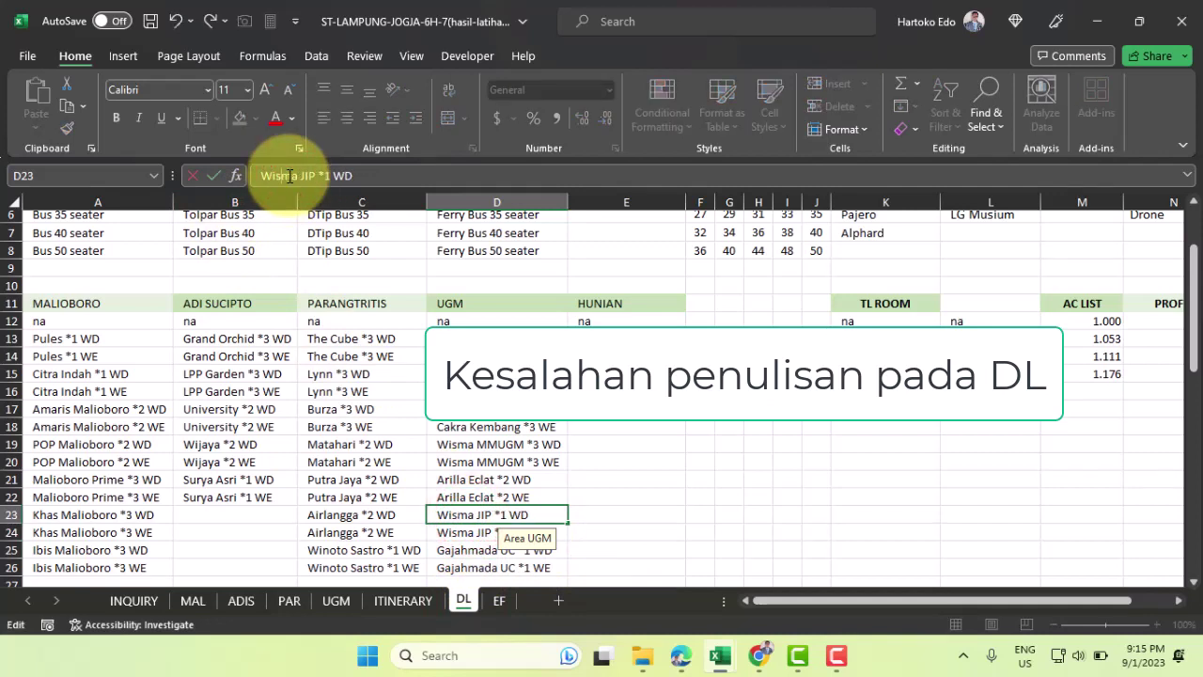
key(Return)
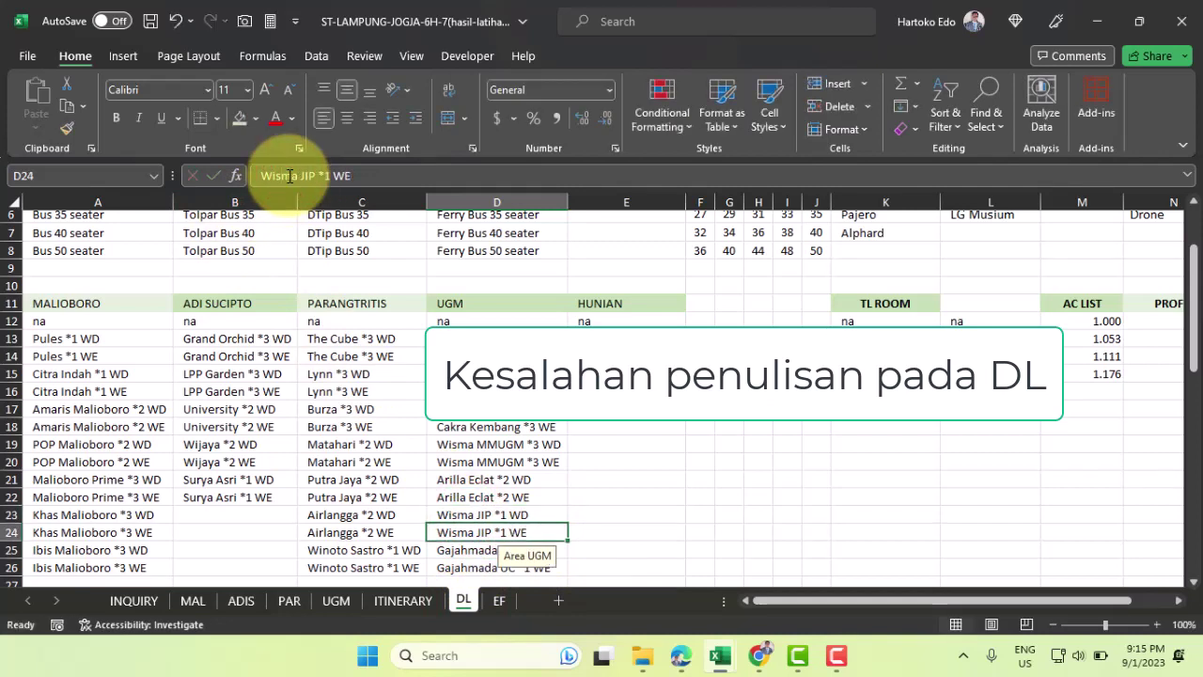
Check the spelling of the Wisma JIP WD and WE hotel names in the CONFITARIFF-WAROENGWISATA workbook's variable cost list
mouse_move(711, 665)
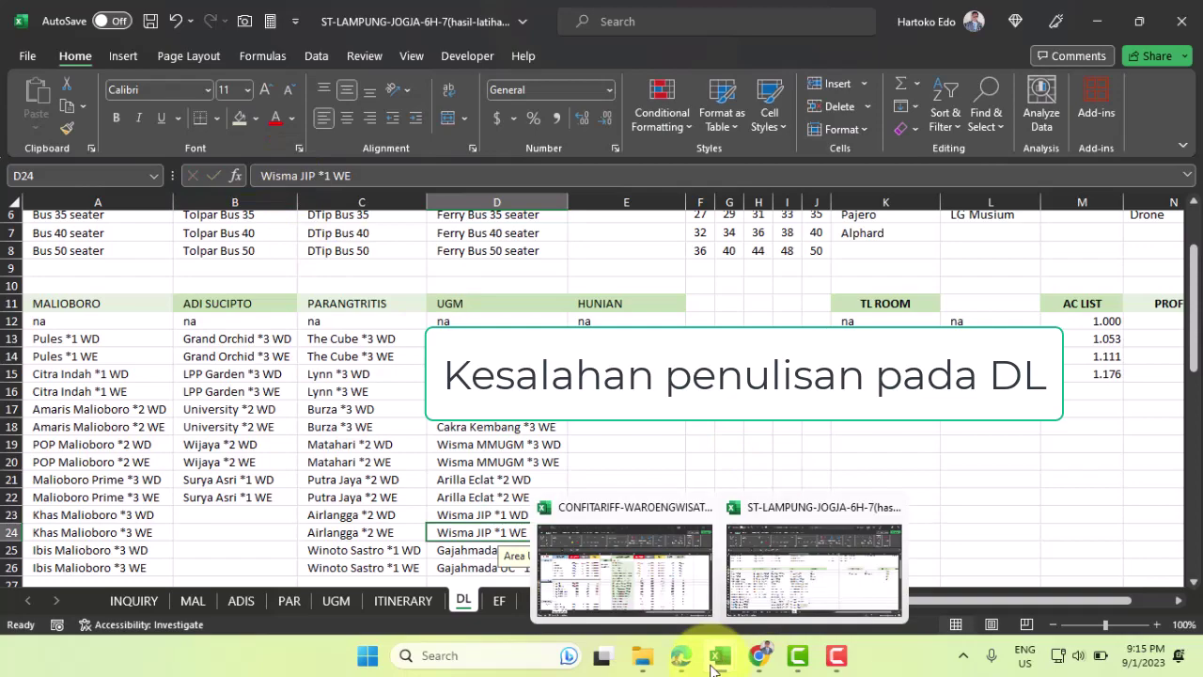
click(623, 575)
scroll(616, 491, down, 2)
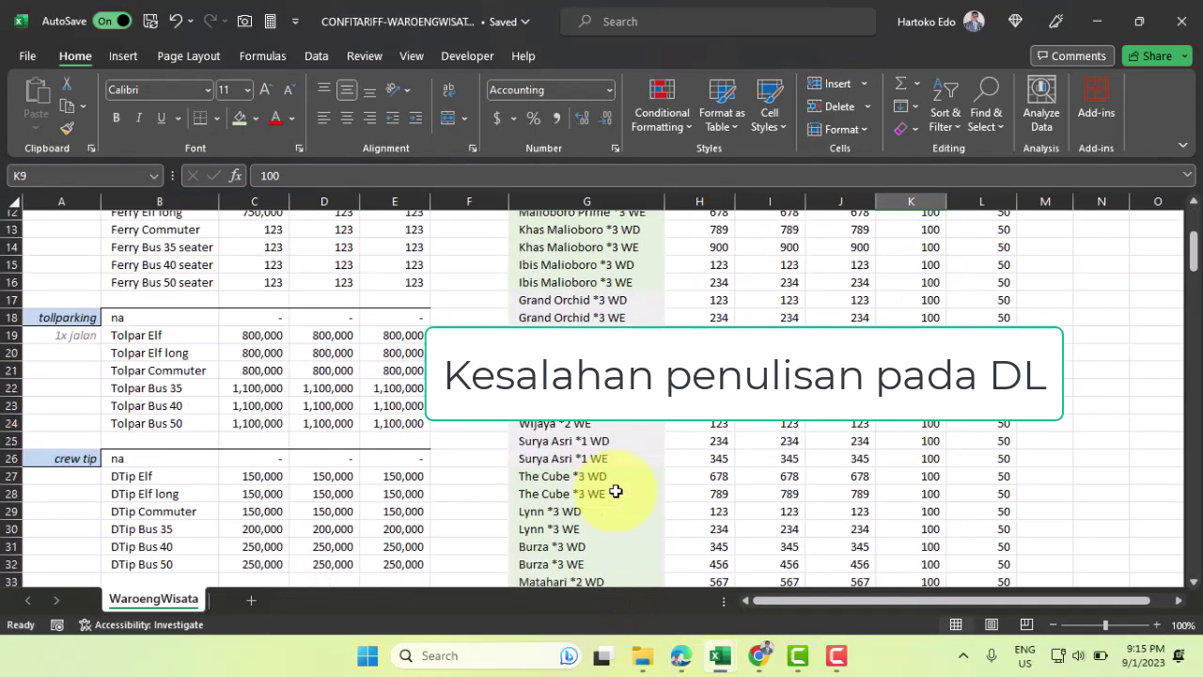
scroll(571, 428, down, 8)
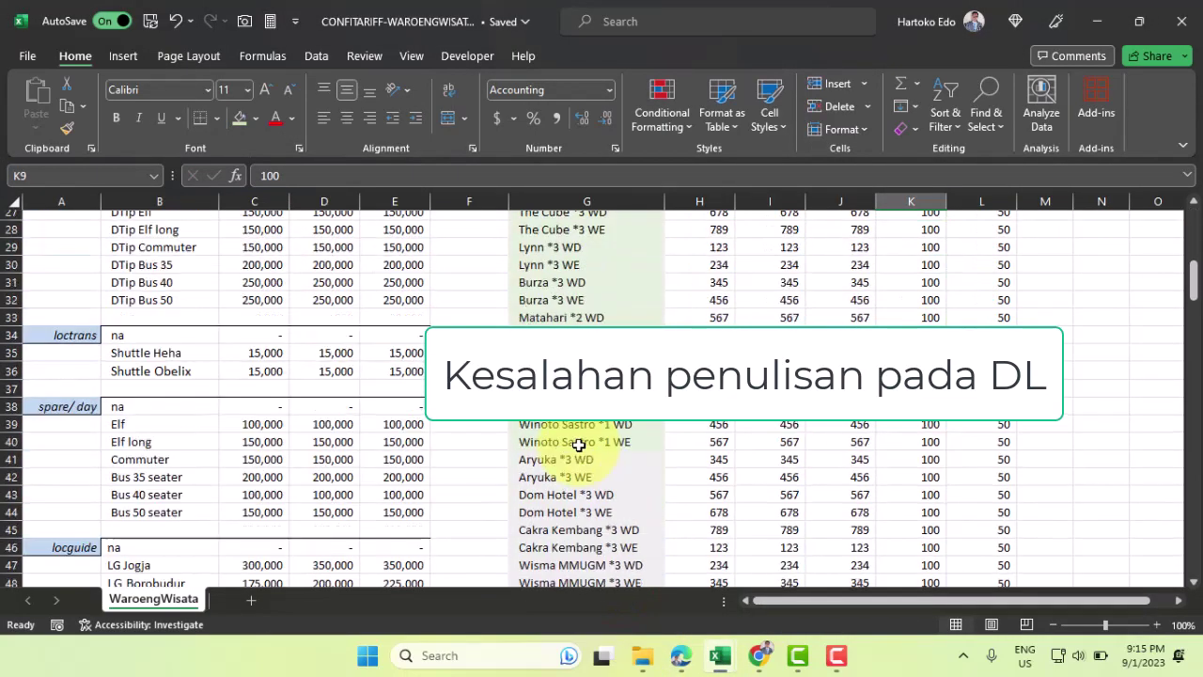
scroll(578, 444, up, 9)
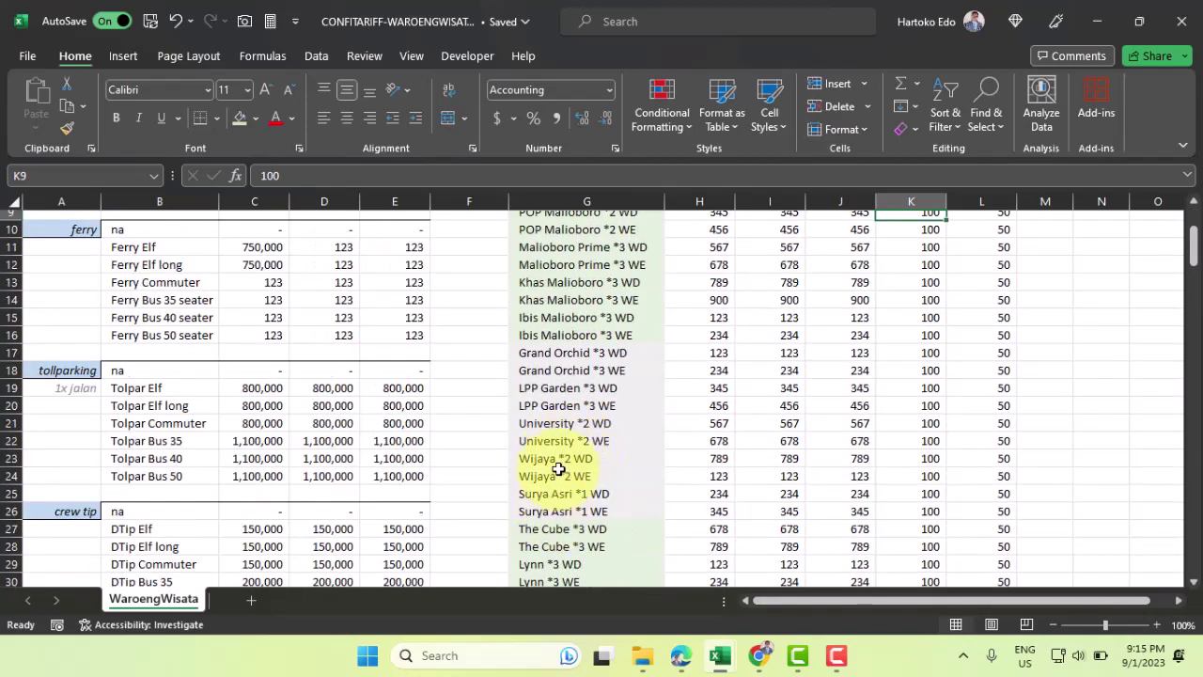
scroll(558, 451, up, 3)
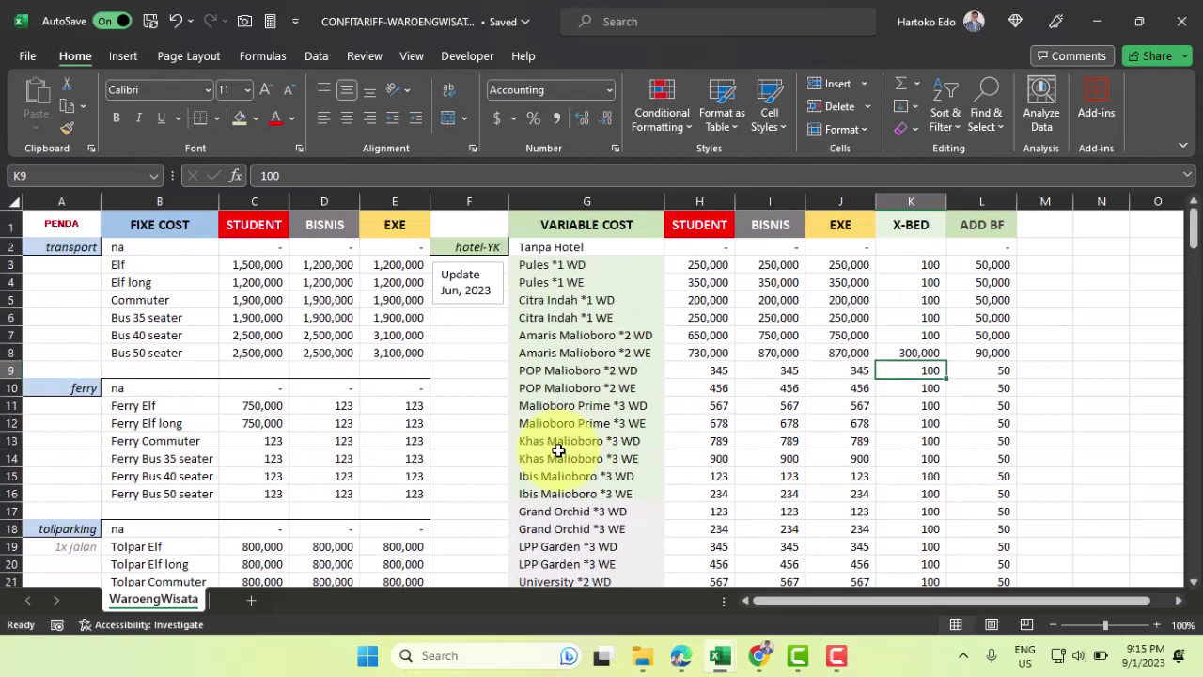
scroll(559, 451, down, 3)
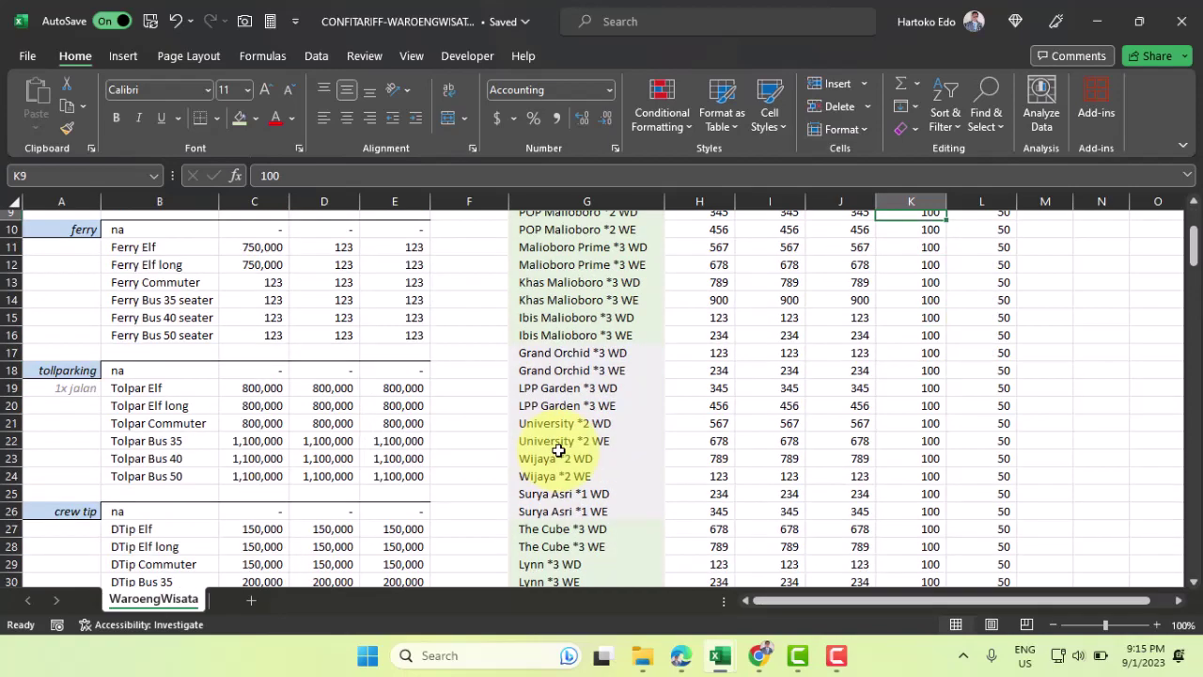
scroll(559, 452, down, 8)
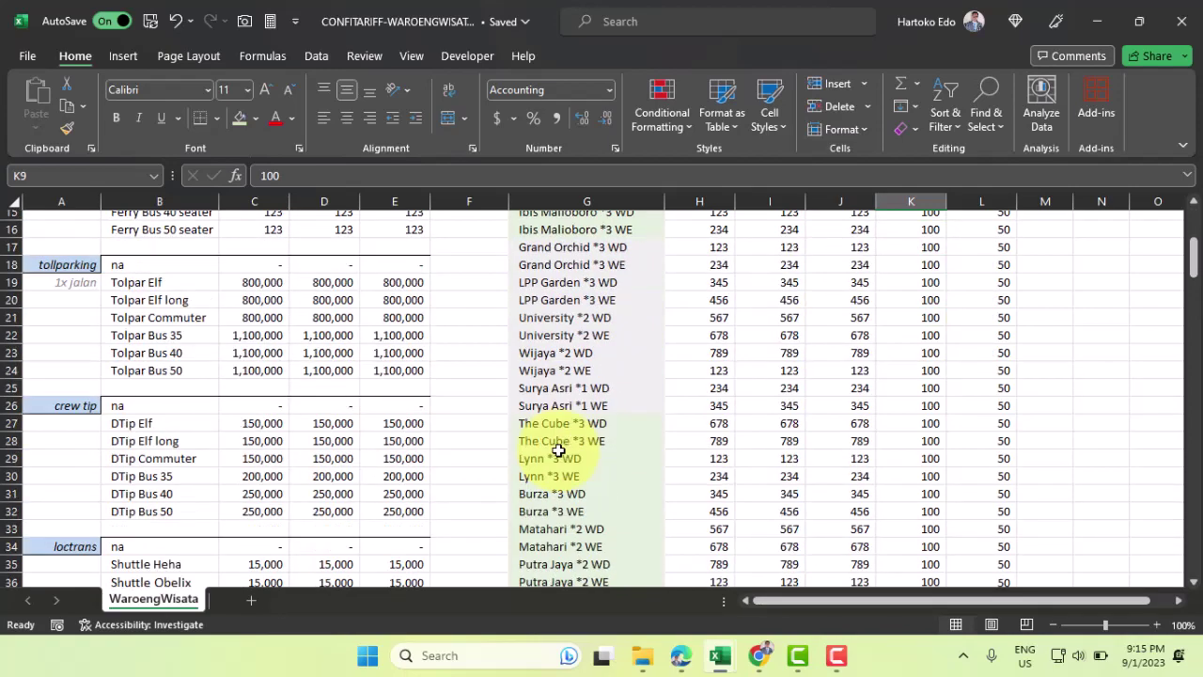
click(602, 549)
click(581, 532)
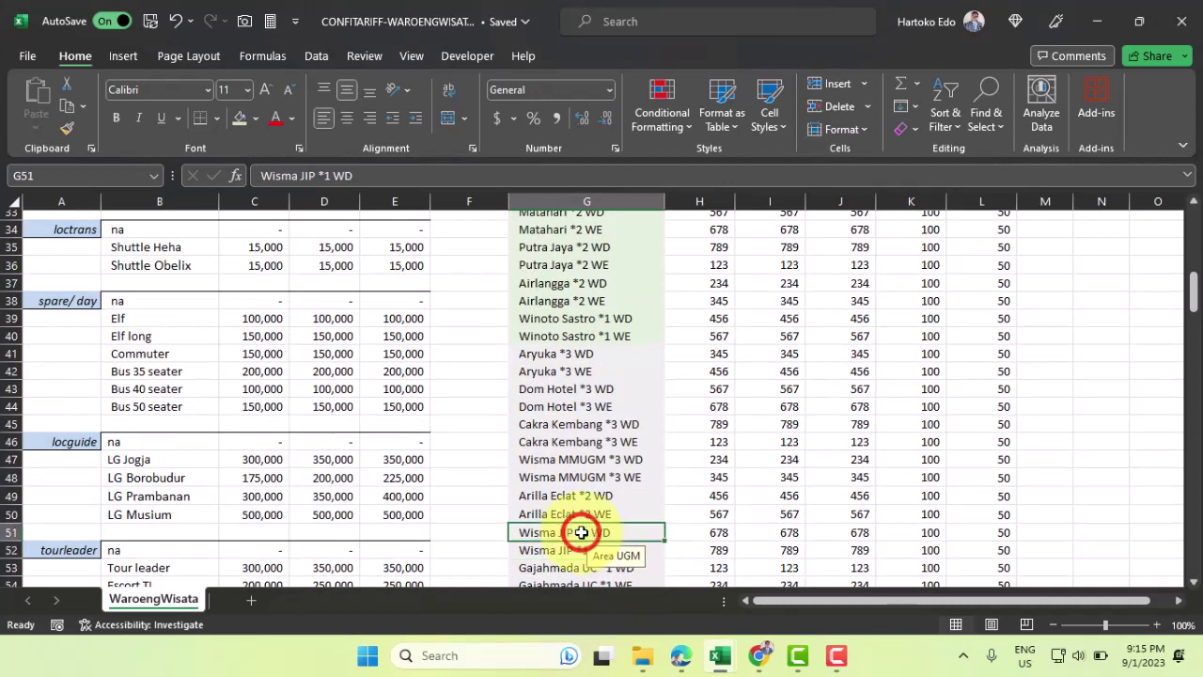
click(571, 548)
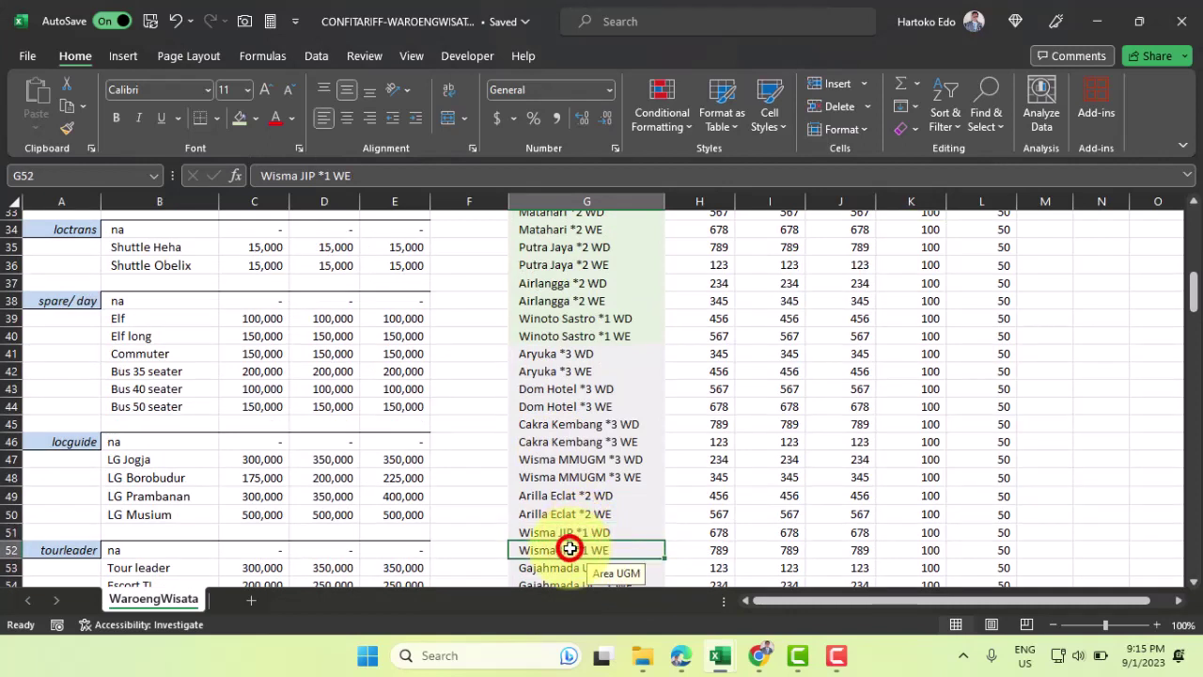
Return to the ST-LAMPUNG-JOGJA quotation workbook and check the UGM sheet's hotel rate formula in E32 and its tour costing values
mouse_move(749, 655)
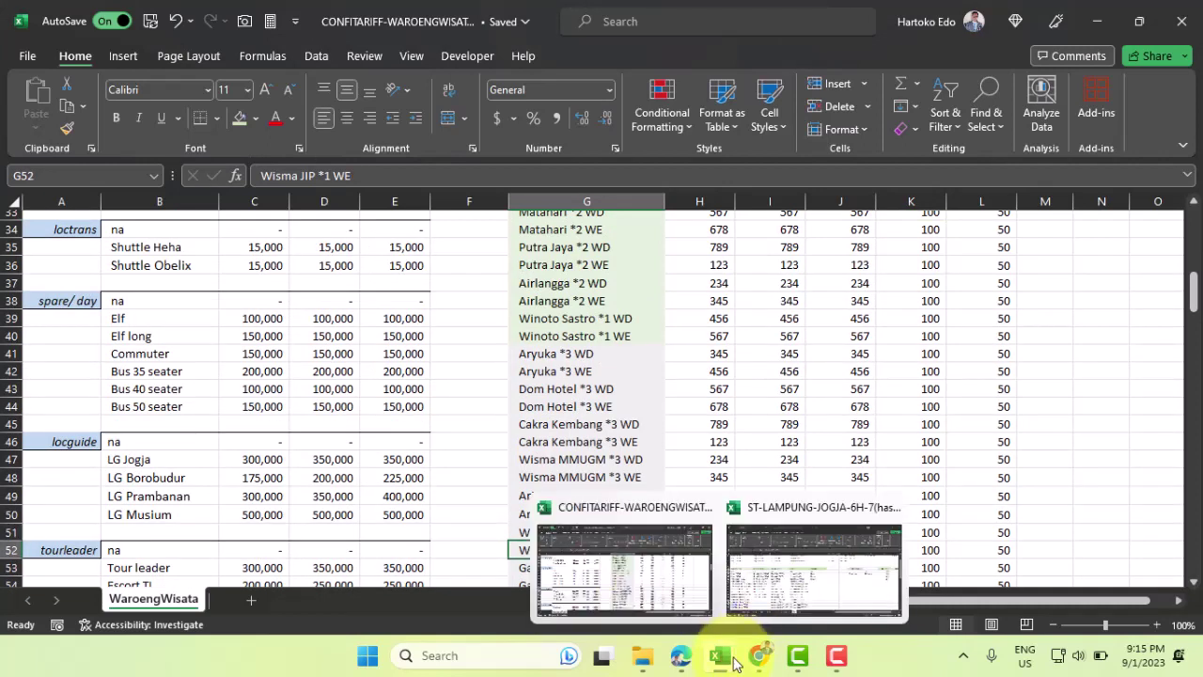
click(805, 573)
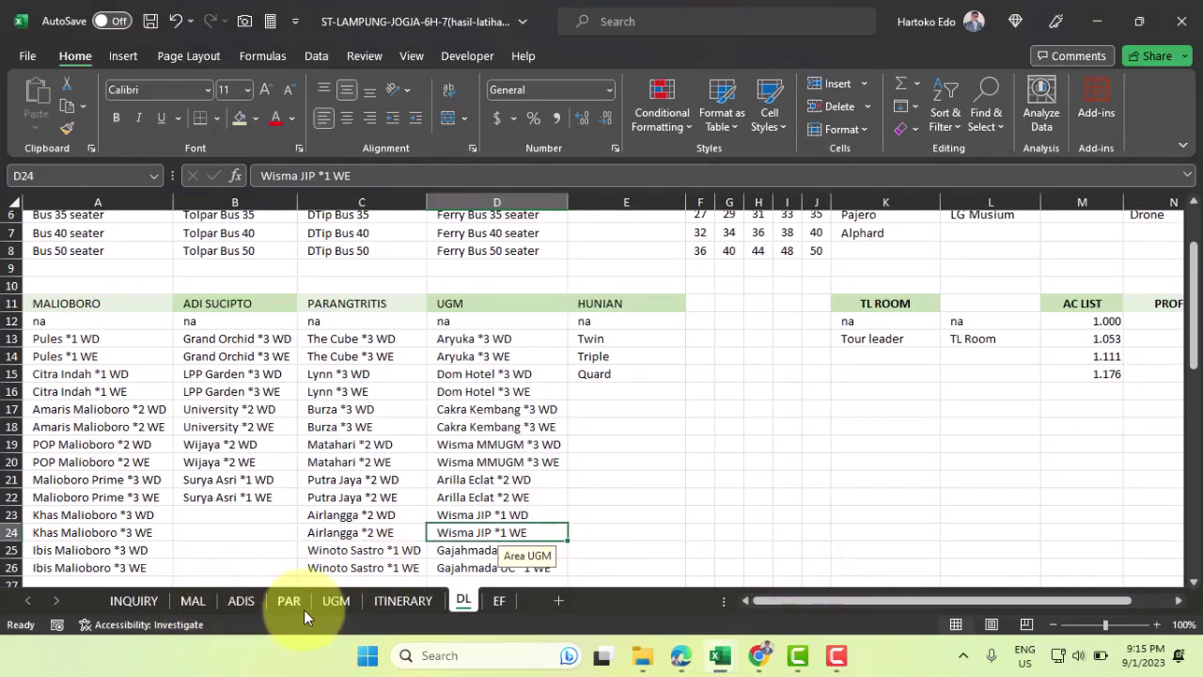
click(331, 600)
click(288, 500)
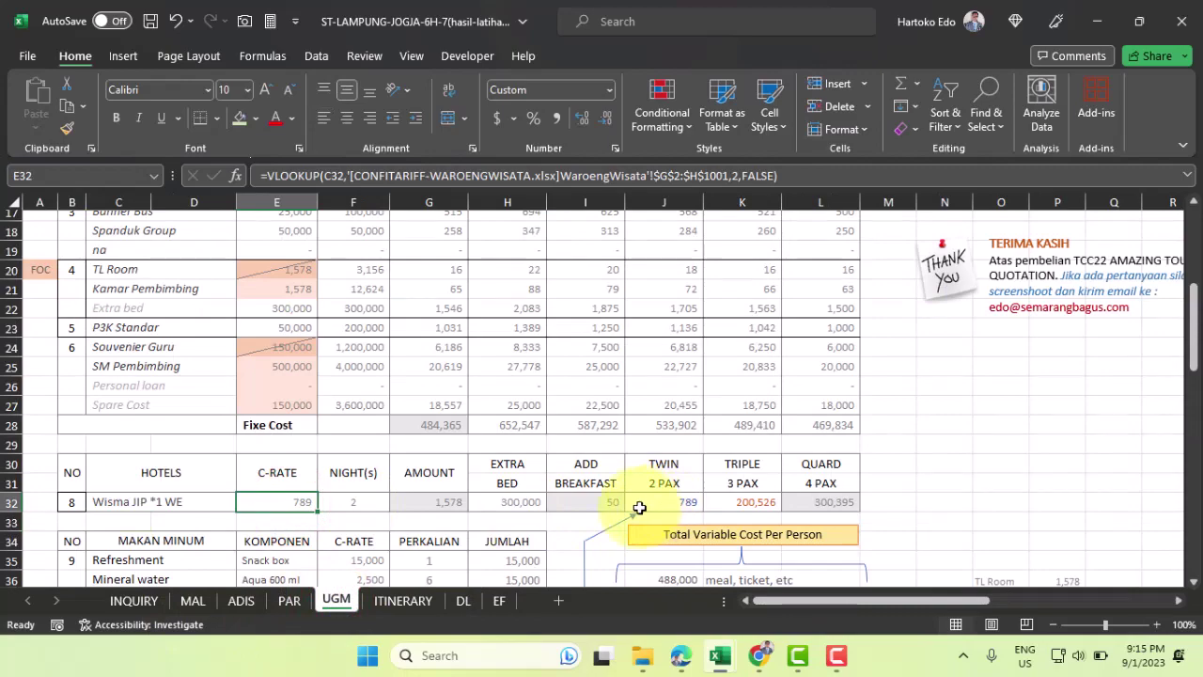
scroll(520, 509, down, 3)
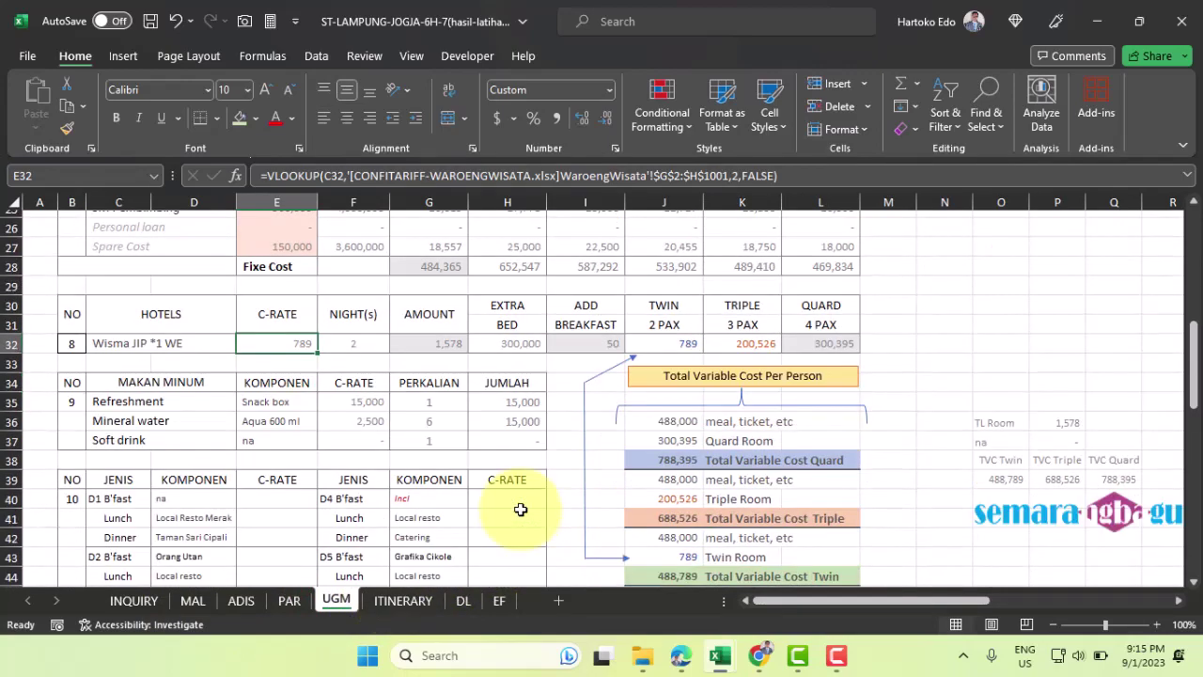
scroll(520, 508, down, 6)
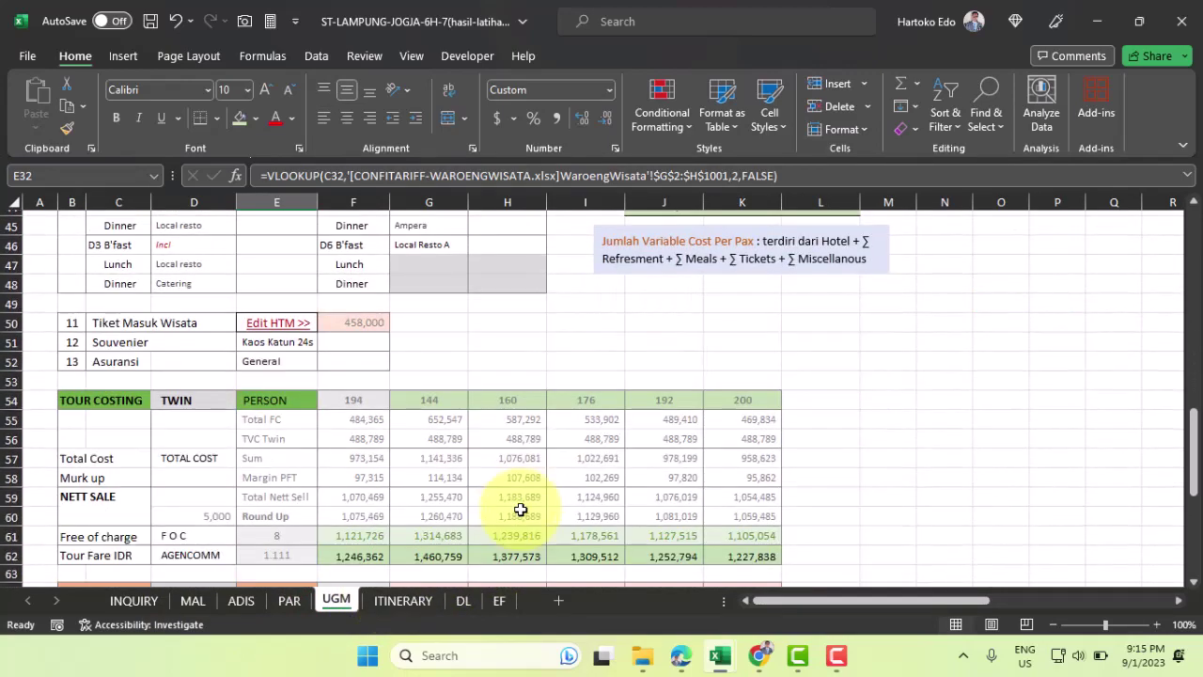
scroll(520, 508, up, 4)
Review the fixed cost, hotel, refreshment and meal sections on the PAR sheet
click(289, 598)
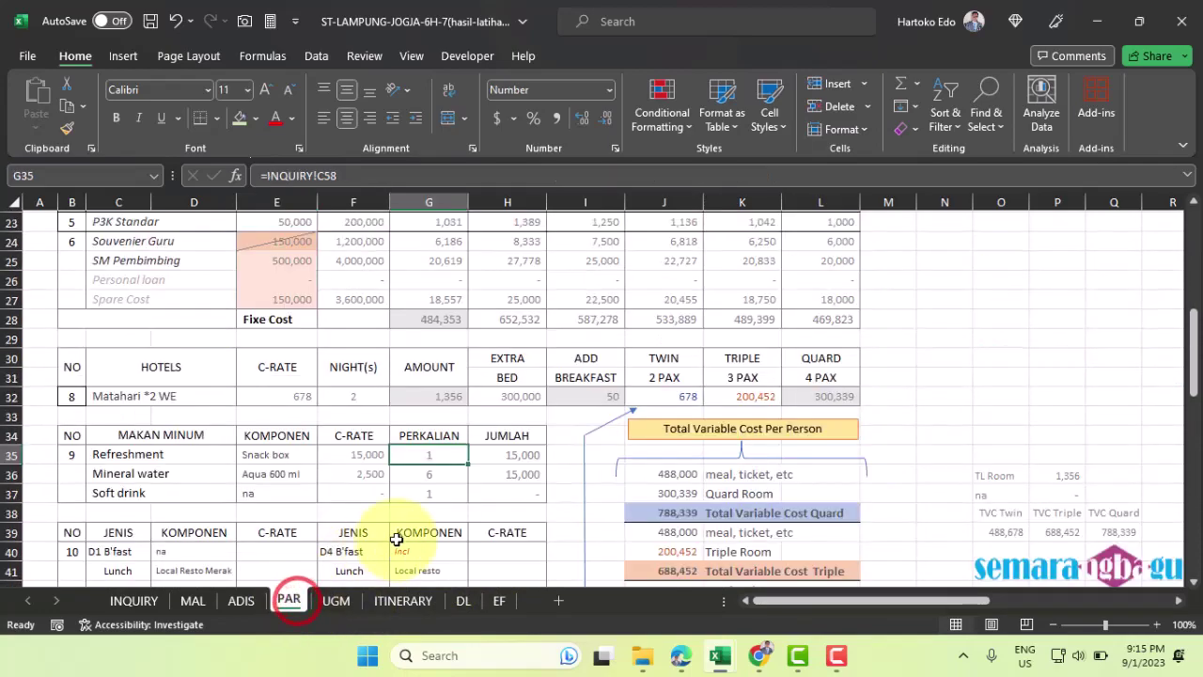
scroll(430, 518, up, 6)
scroll(432, 517, down, 3)
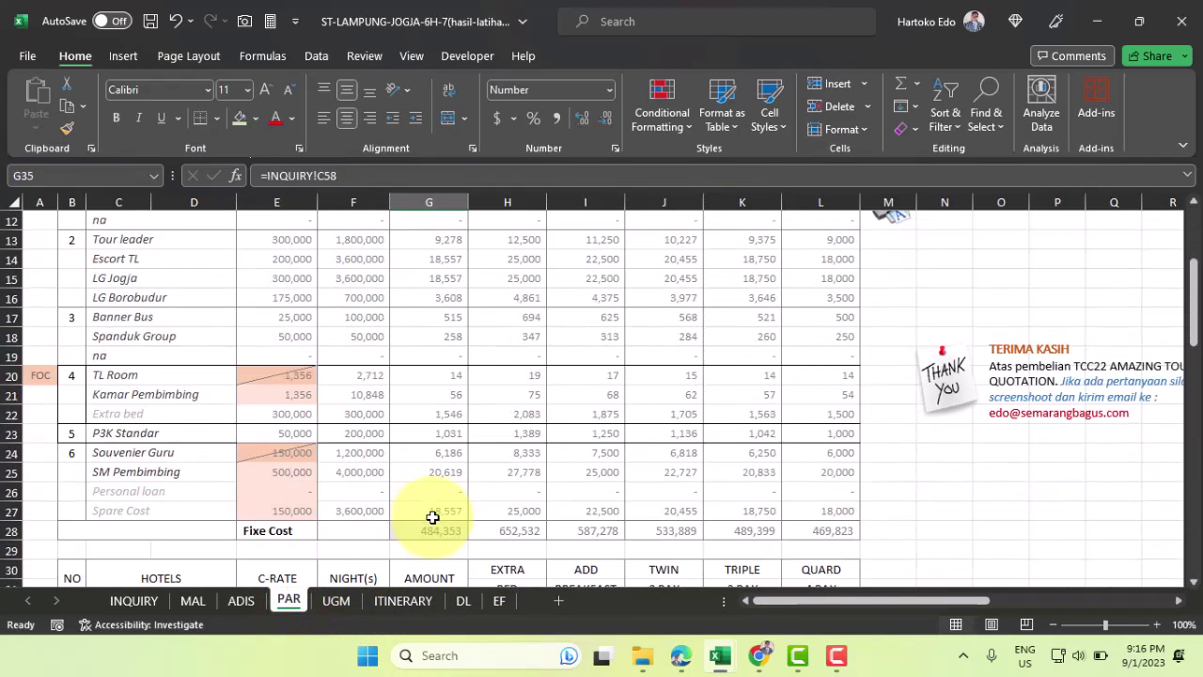
scroll(433, 516, down, 7)
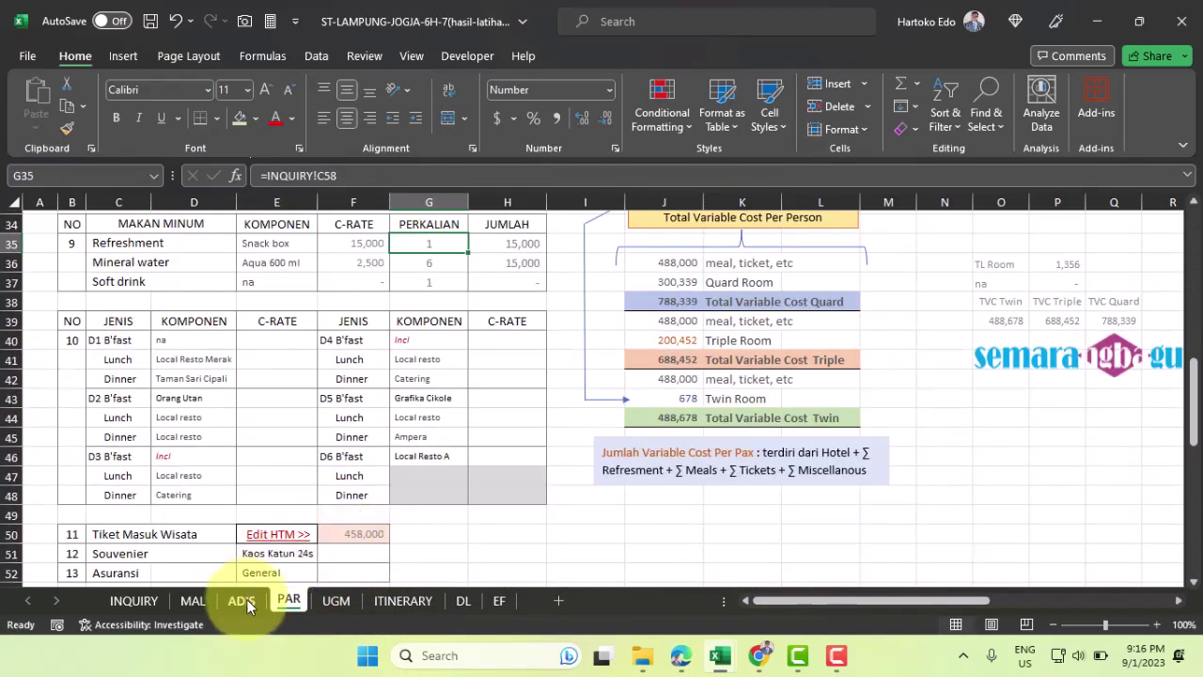
Check the hotel, refreshment and meal sections on the ADIS sheet for missing rates
click(241, 601)
scroll(484, 454, down, 3)
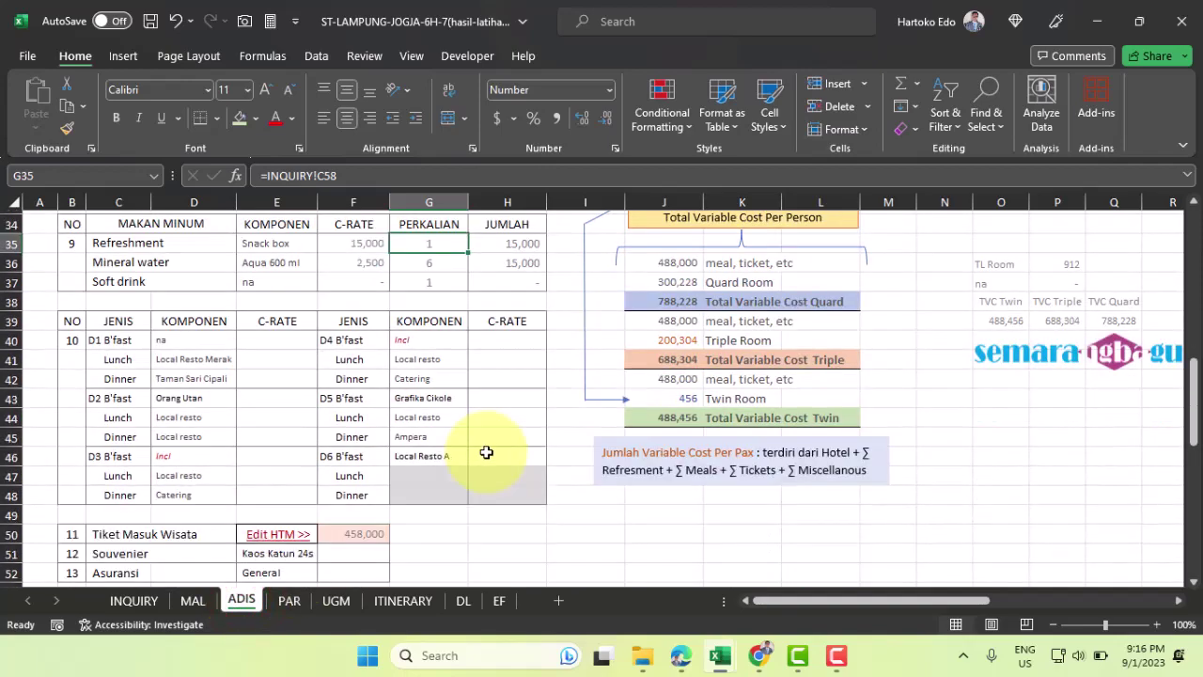
scroll(486, 452, down, 3)
scroll(486, 452, up, 8)
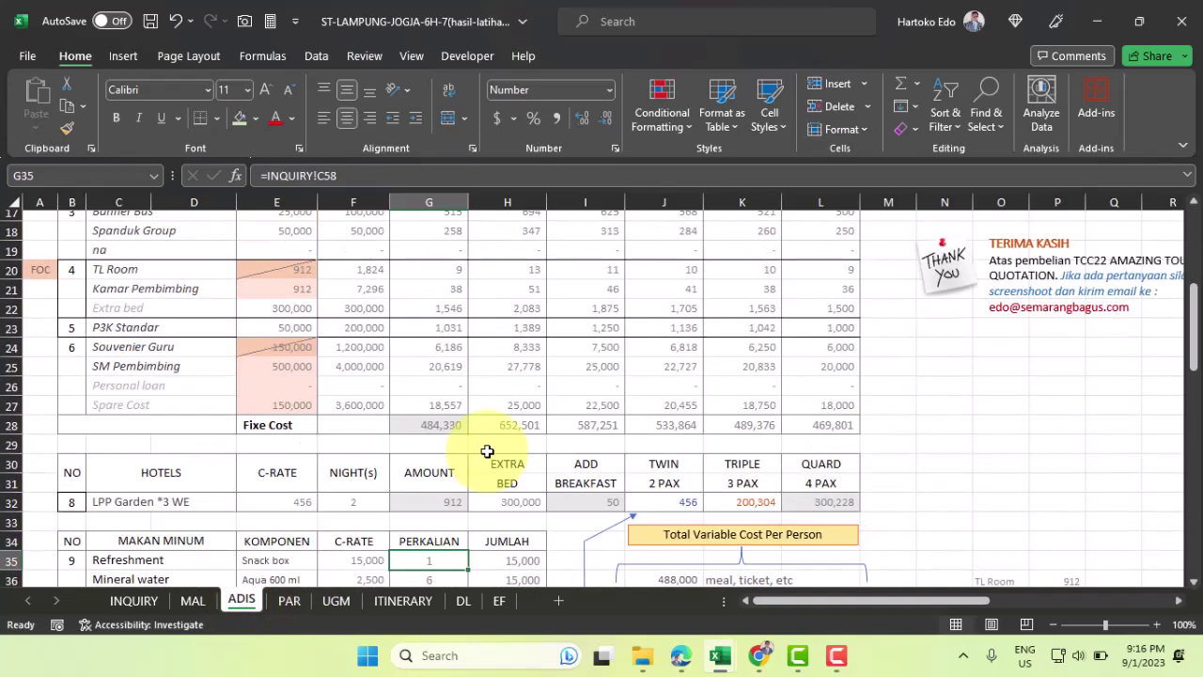
scroll(487, 451, up, 2)
Copy the D1 to D3 meal rate formulas in E40:E48 of MAL to the same cells on the grouped ADIS, PAR and UGM sheets
click(192, 600)
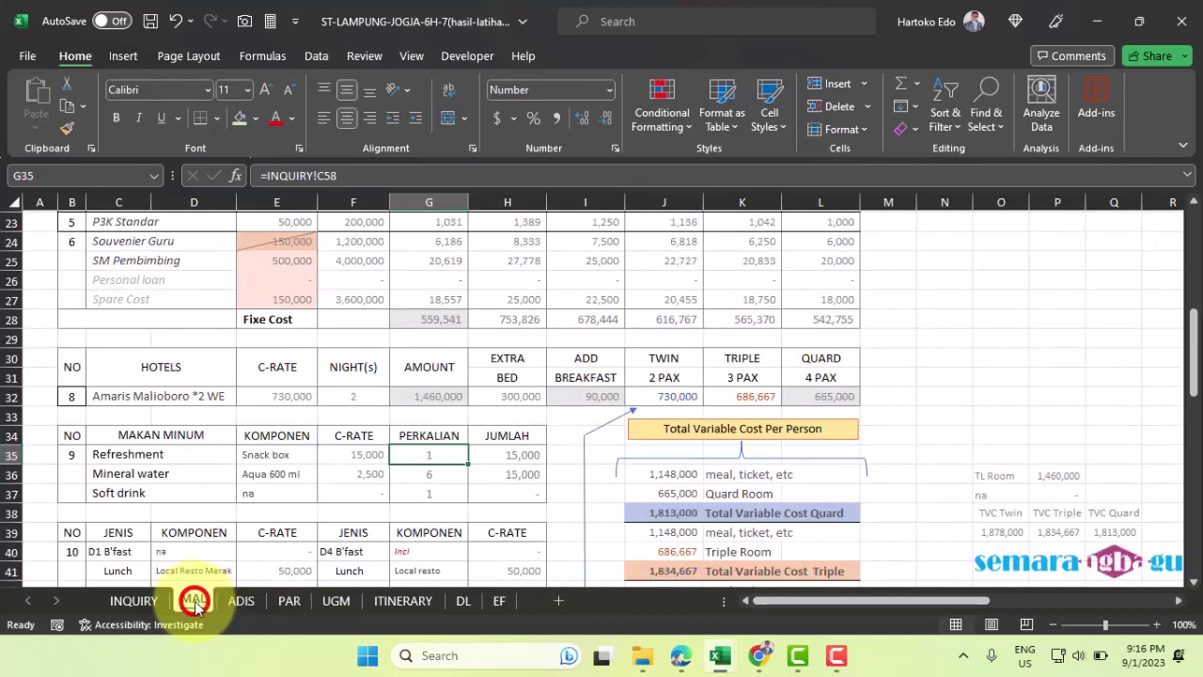
scroll(344, 518, down, 3)
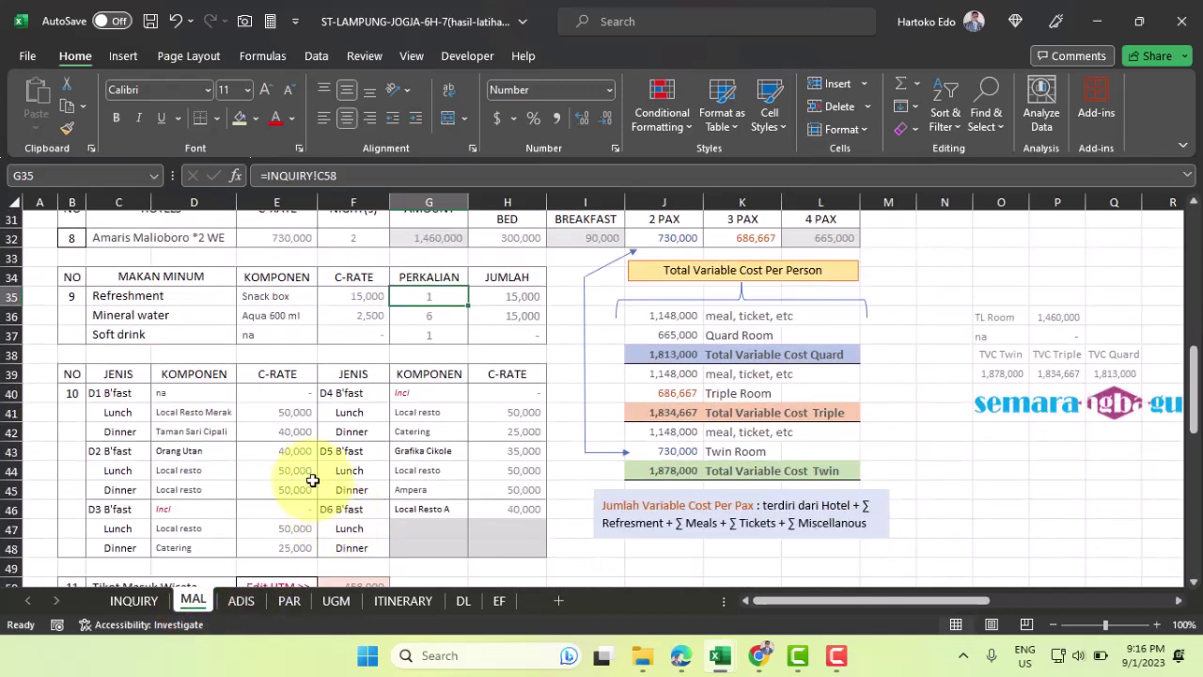
drag(276, 392, 280, 541)
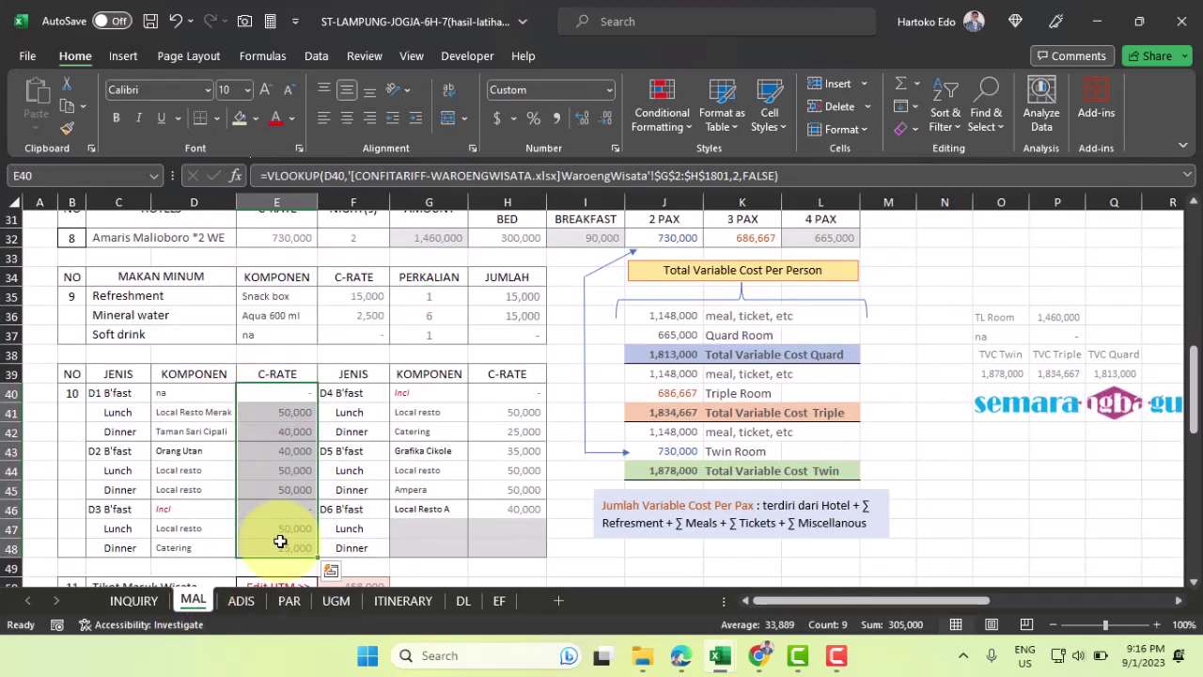
key(ctrl+c)
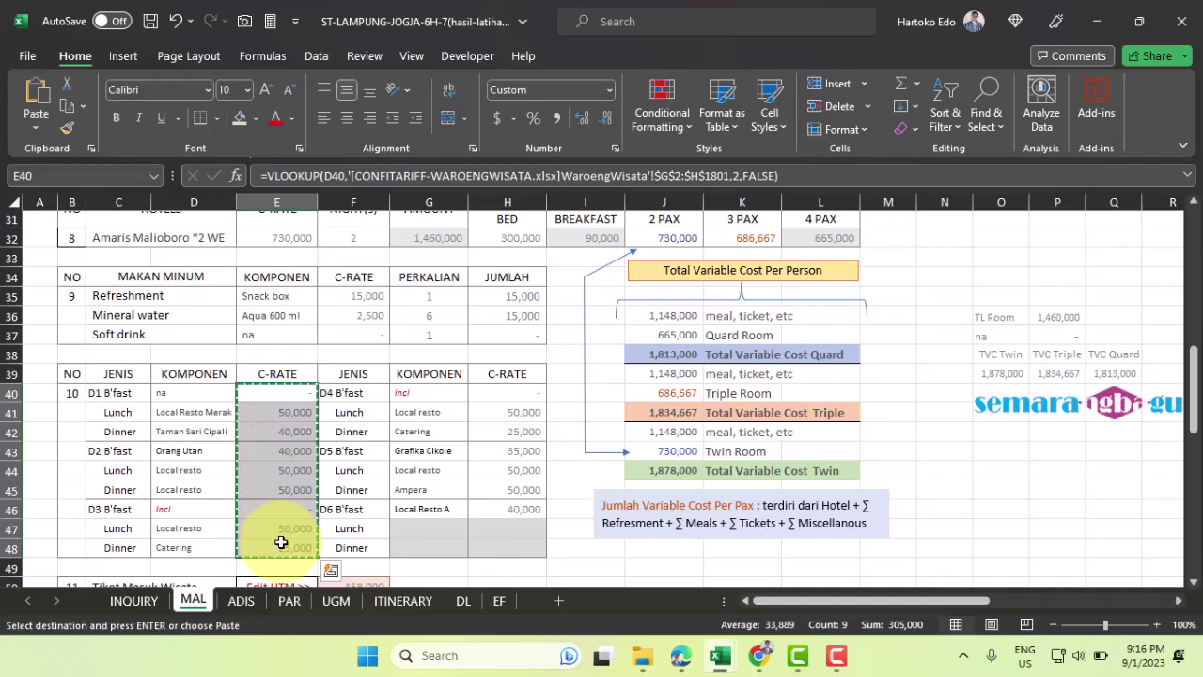
click(245, 603)
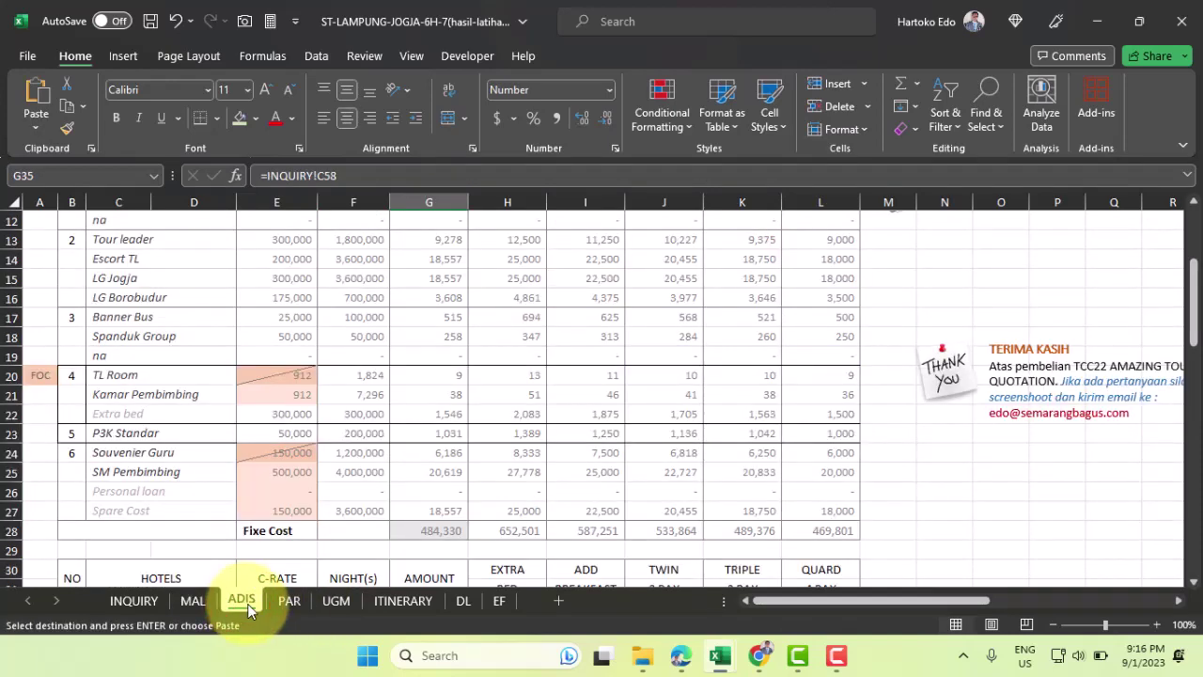
ctrl+click(288, 600)
ctrl+click(335, 599)
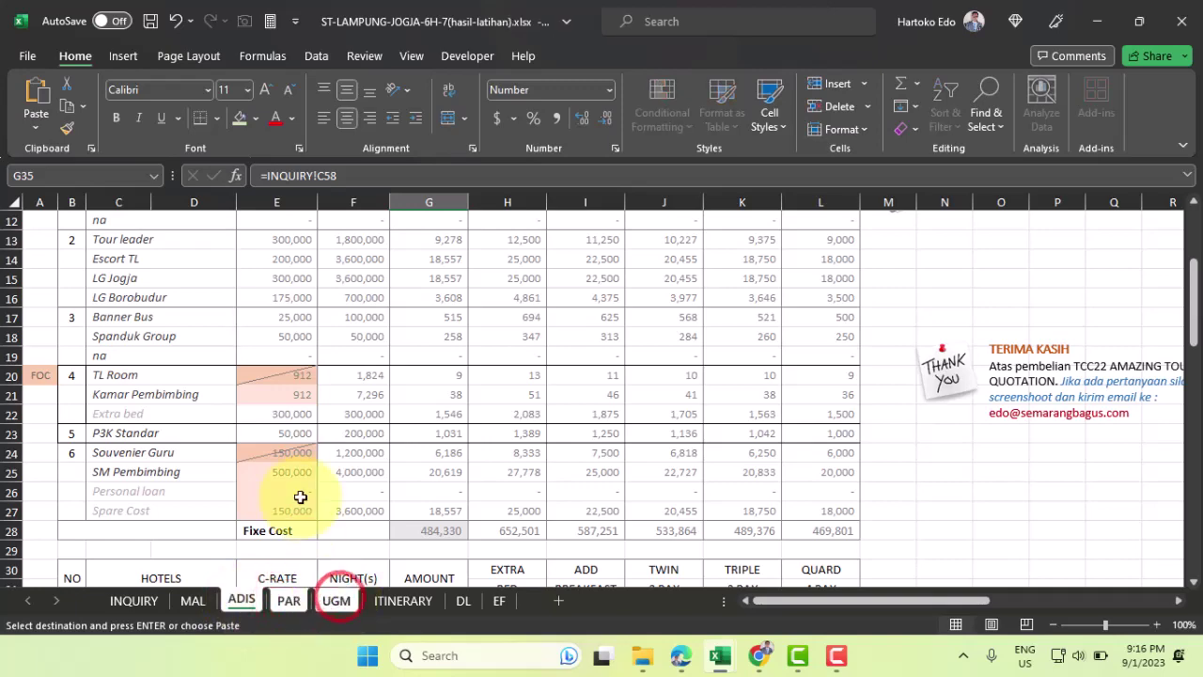
scroll(300, 496, down, 5)
click(280, 449)
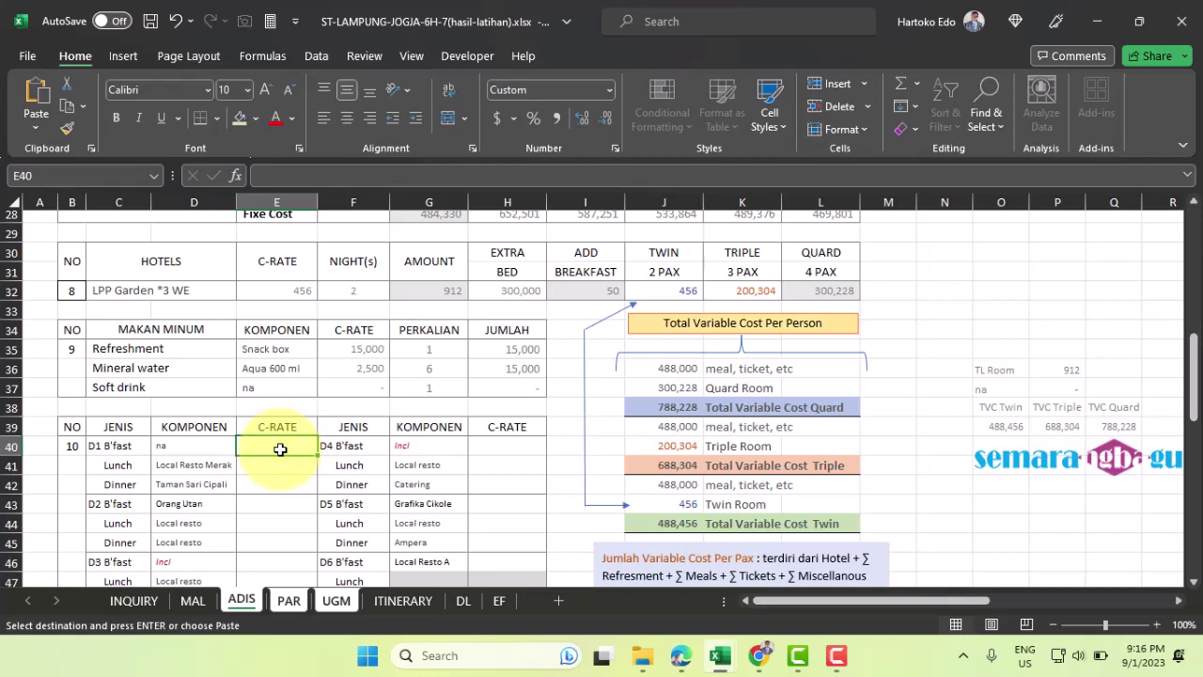
key(Return)
scroll(279, 449, down, 2)
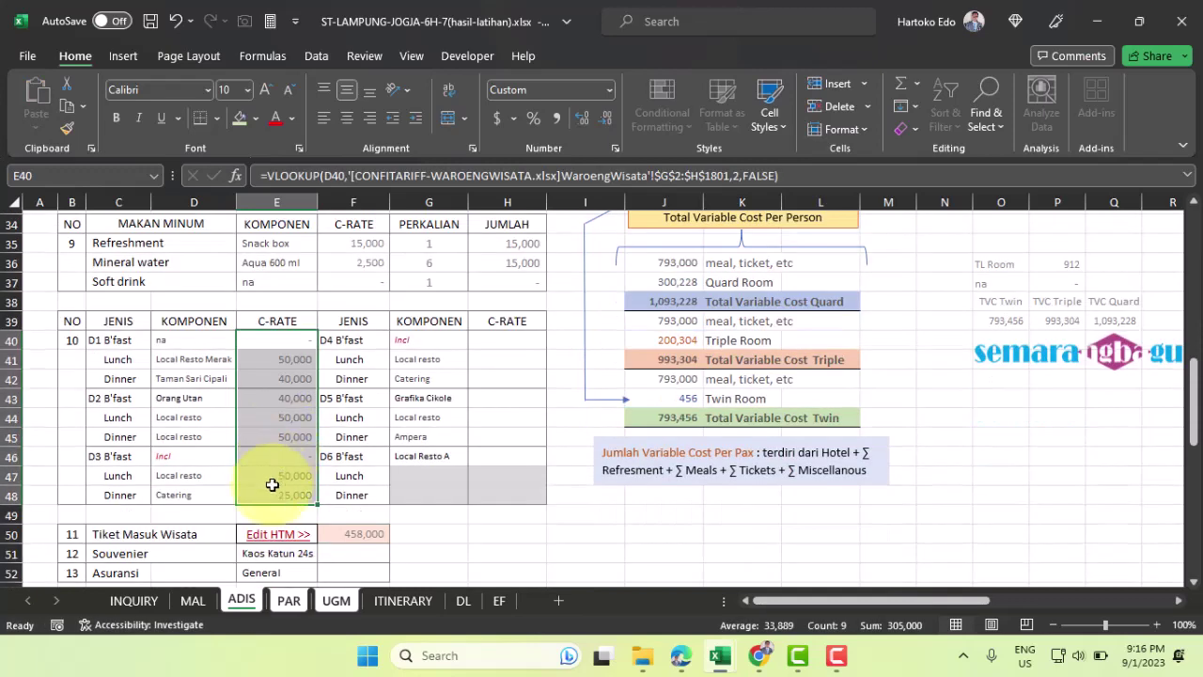
Copy the D4 to D6 meal rate formulas in H40:H46 of MAL to the same cells on ADIS, PAR and UGM together
click(193, 601)
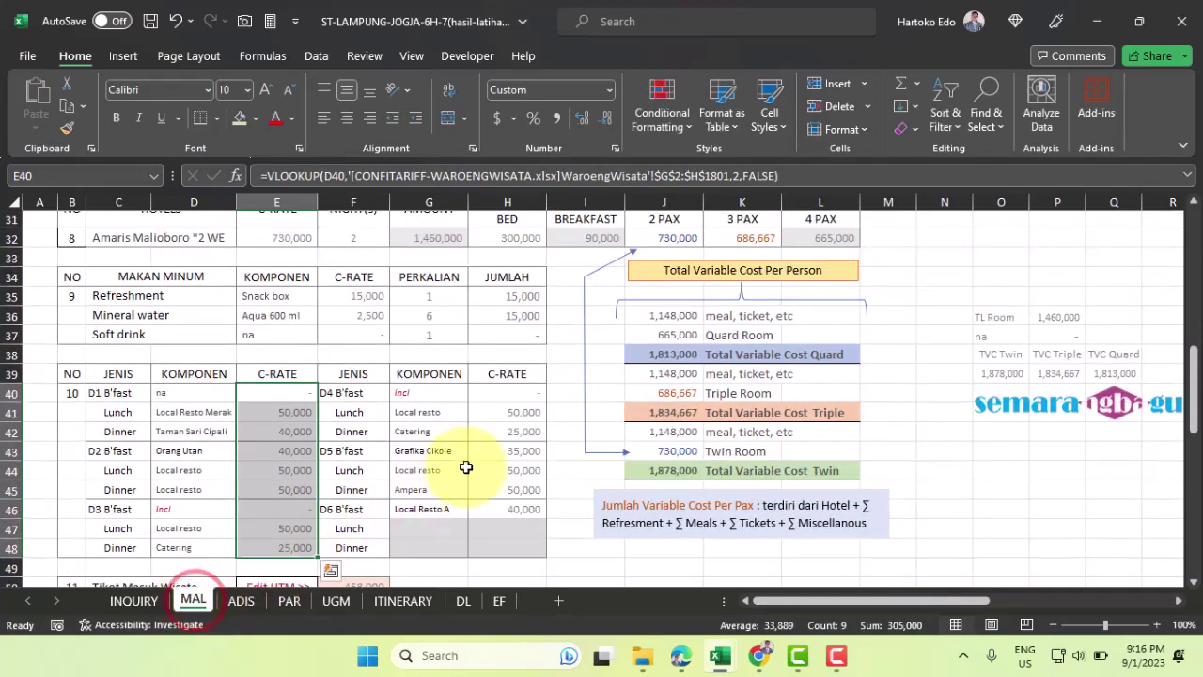
click(508, 385)
drag(508, 385, 507, 502)
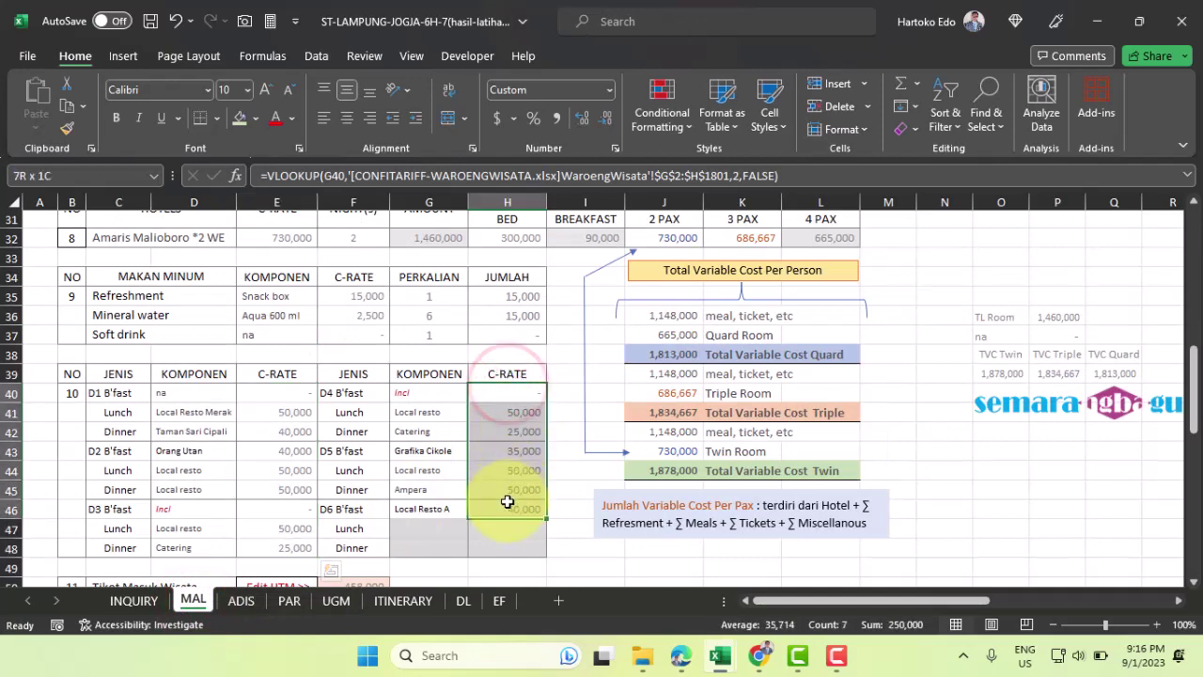
key(ctrl+c)
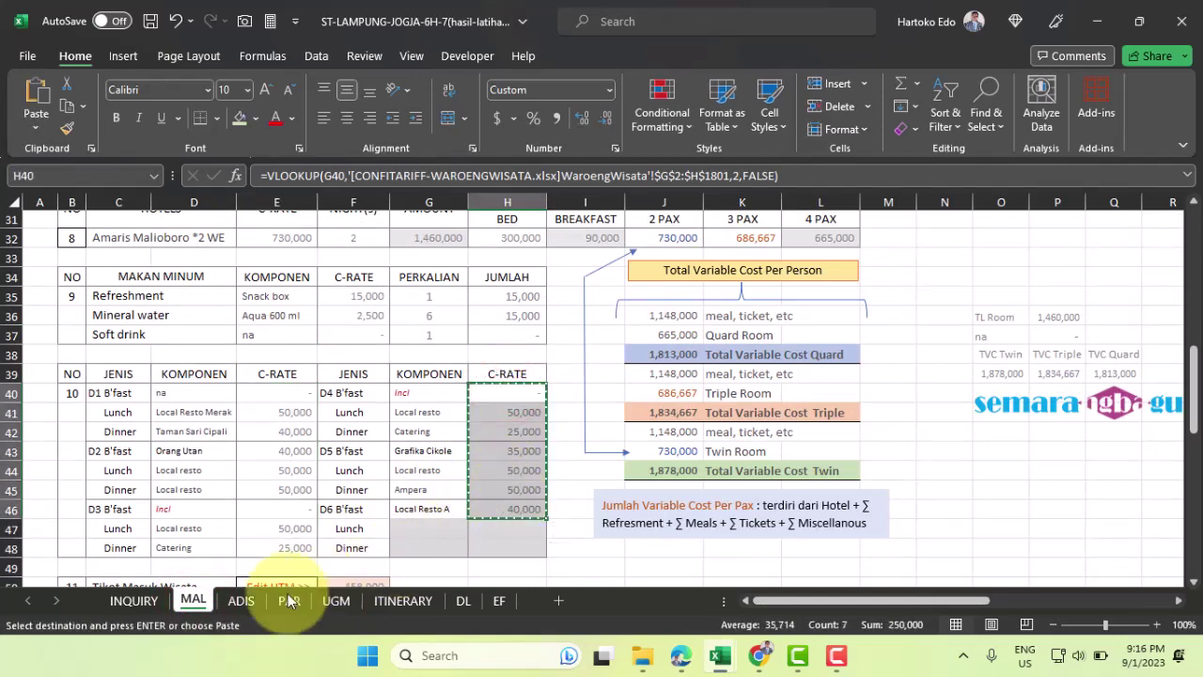
click(246, 602)
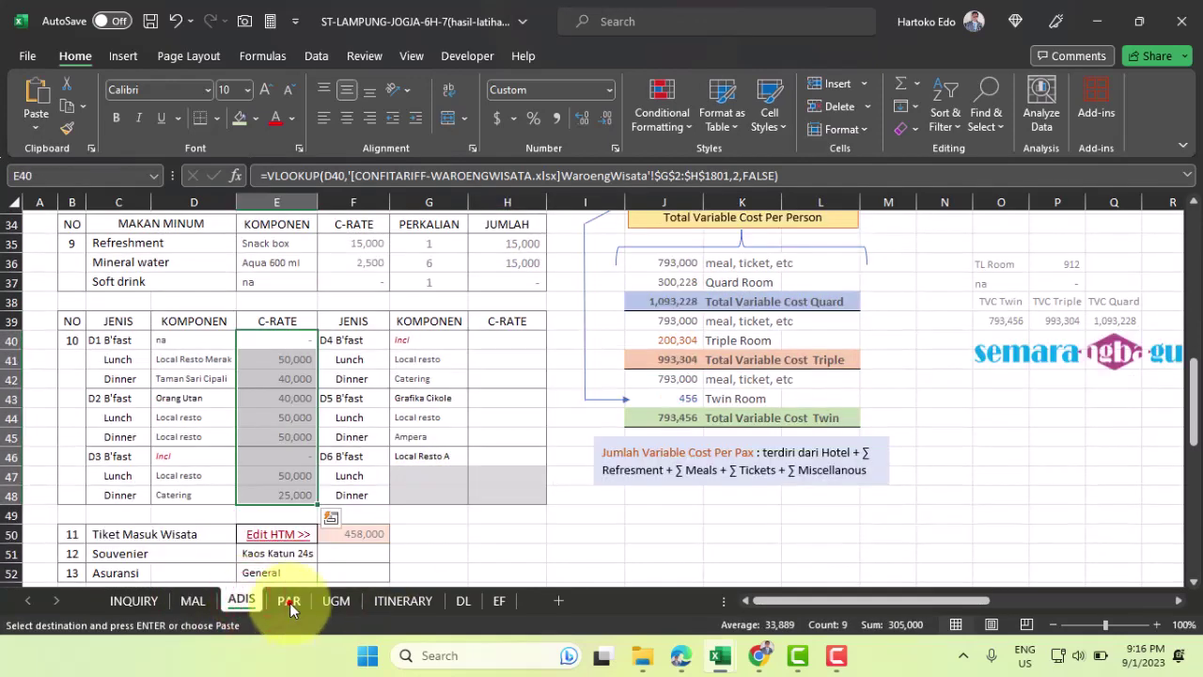
shift+click(335, 602)
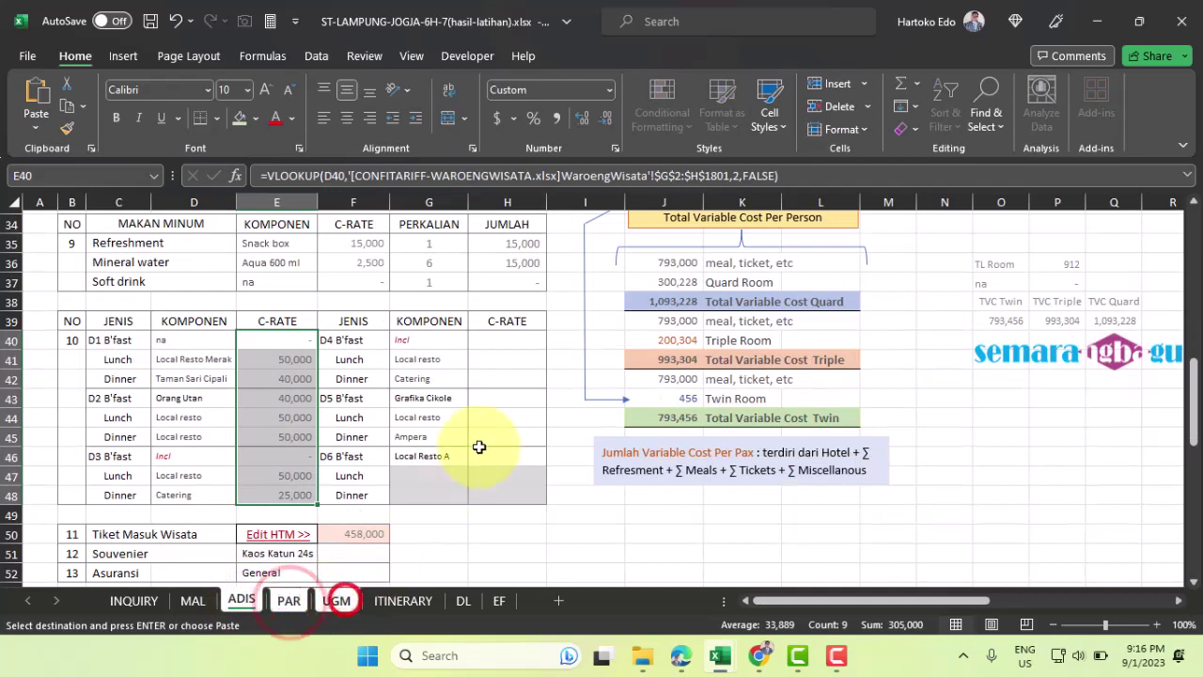
click(510, 339)
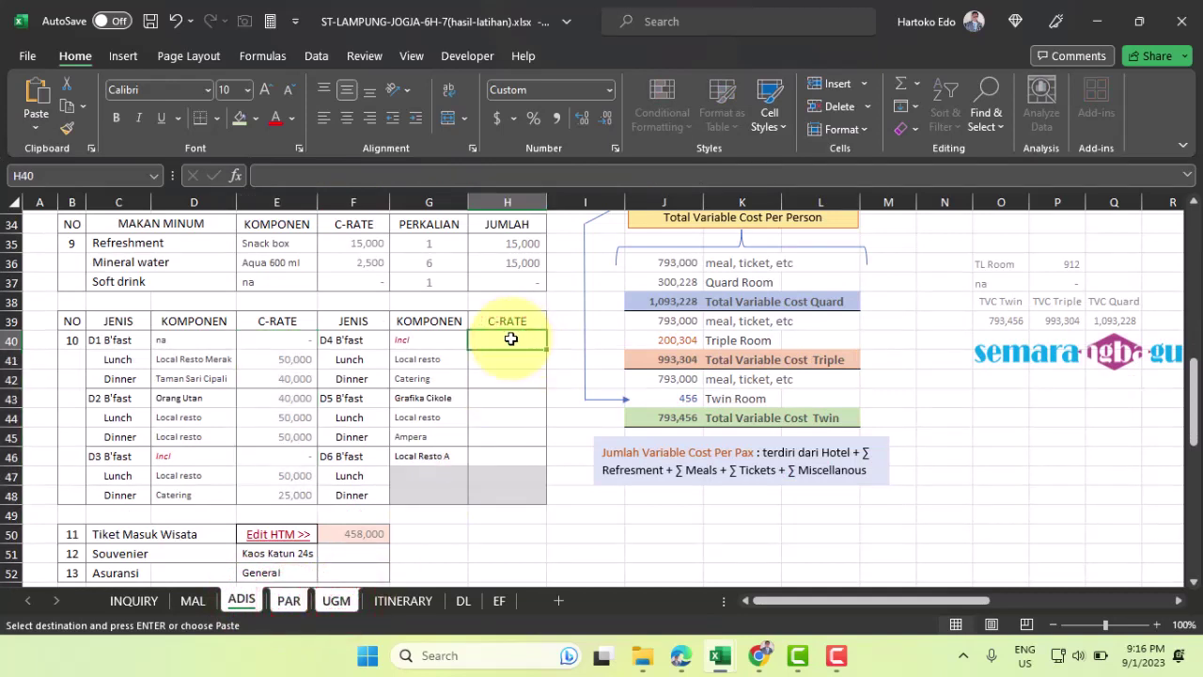
key(Return)
scroll(384, 412, down, 2)
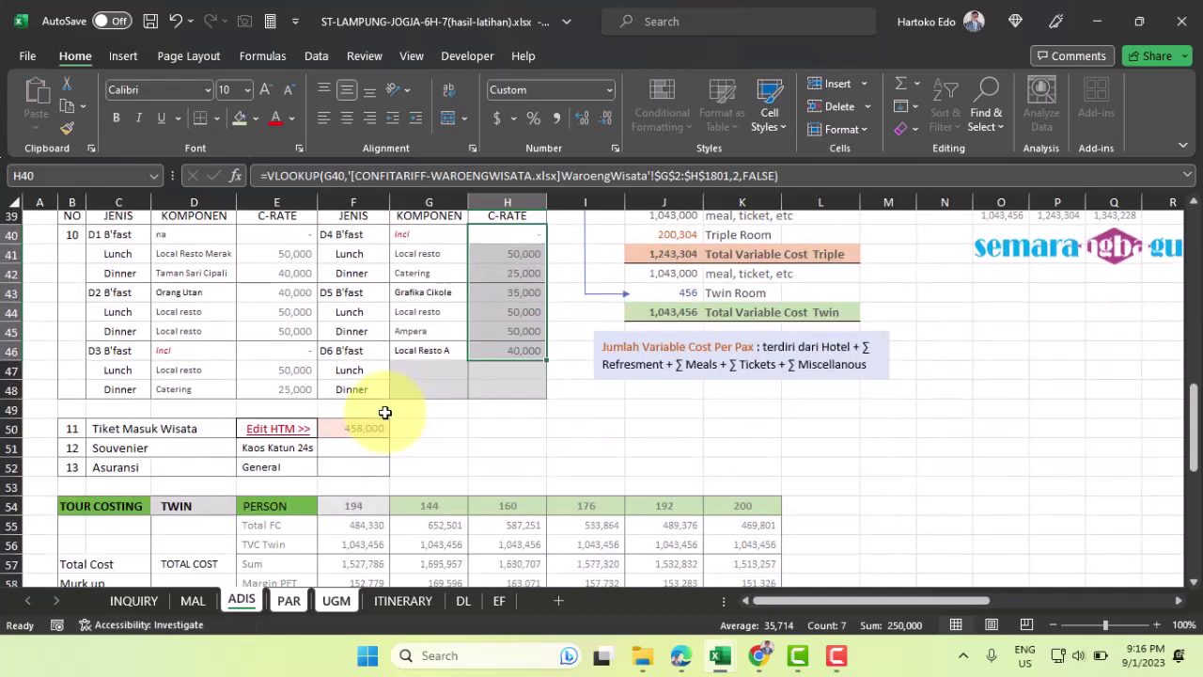
Copy the ticket, souvenir and insurance rates in F50:F52 of MAL to the same cells on ADIS, PAR and UGM together
click(192, 601)
scroll(406, 470, down, 2)
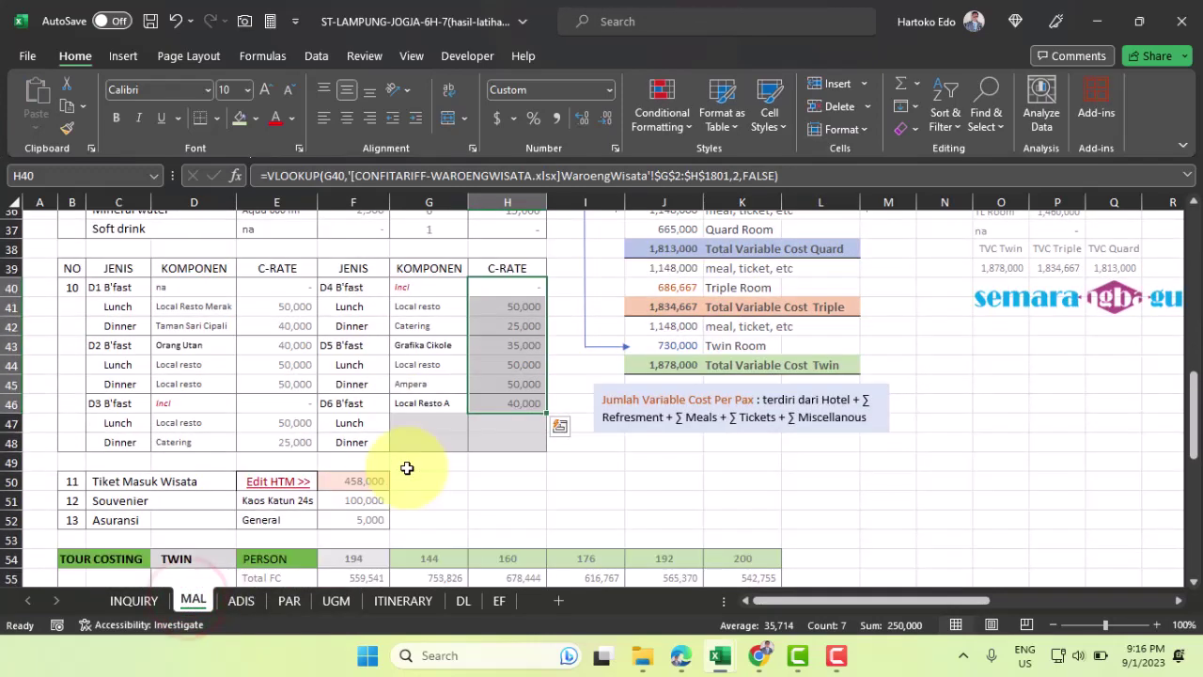
scroll(364, 492, down, 1)
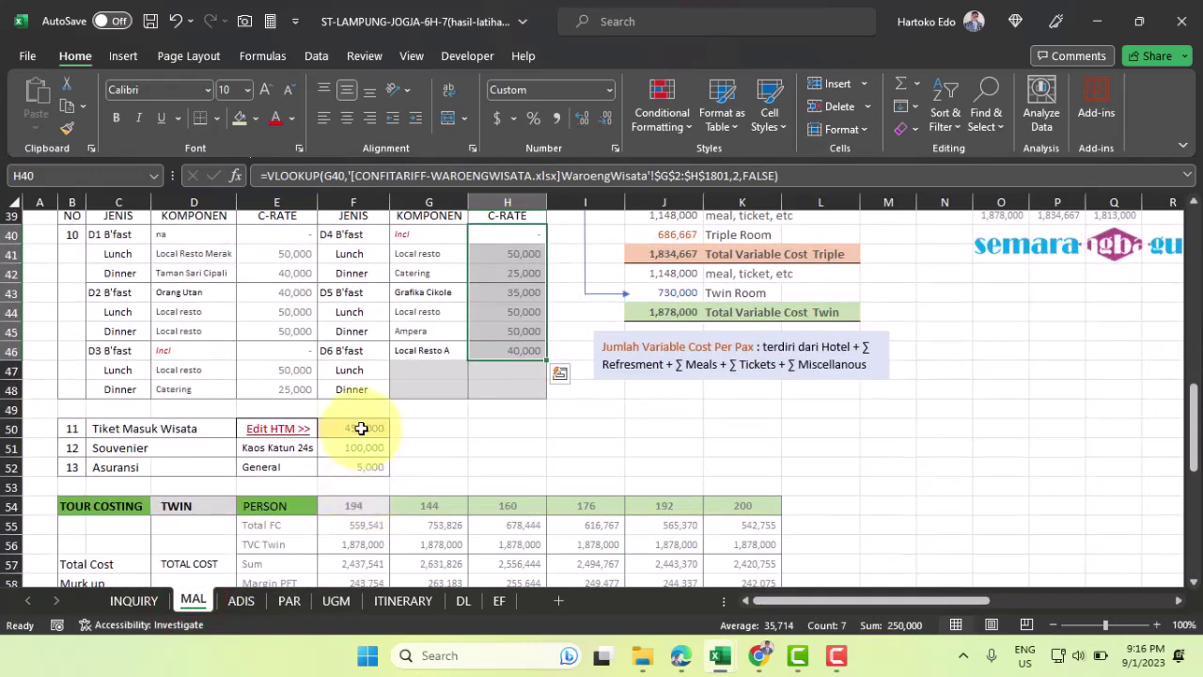
drag(361, 428, 360, 463)
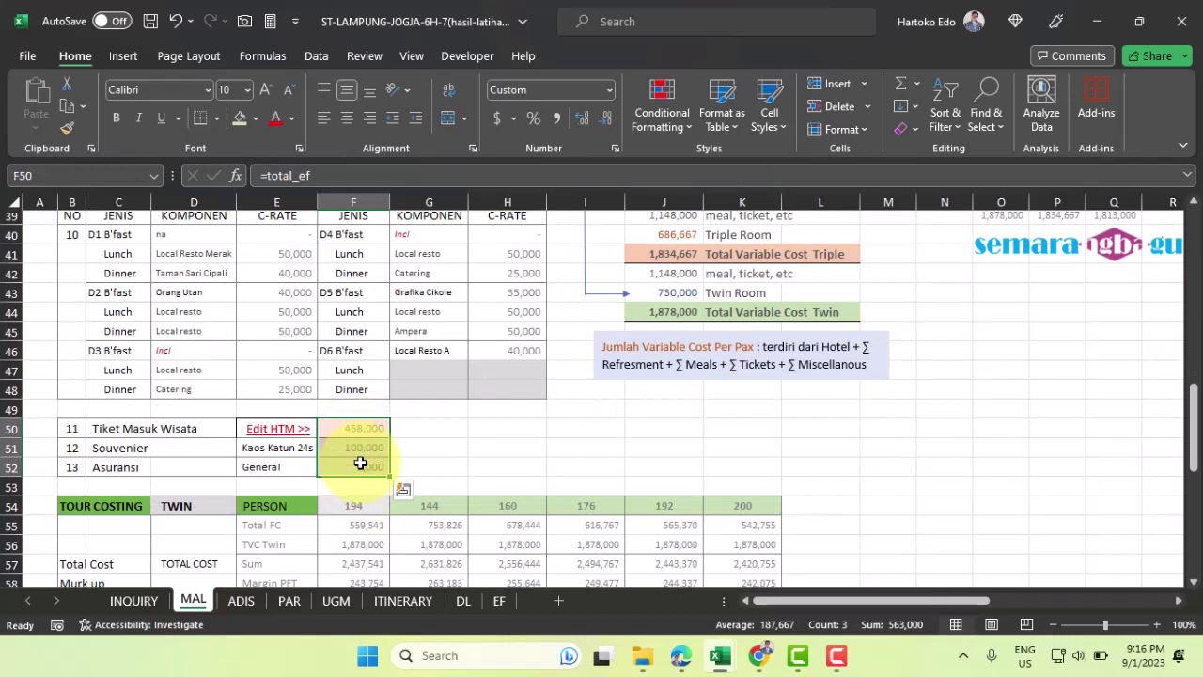
key(ctrl+c)
click(242, 600)
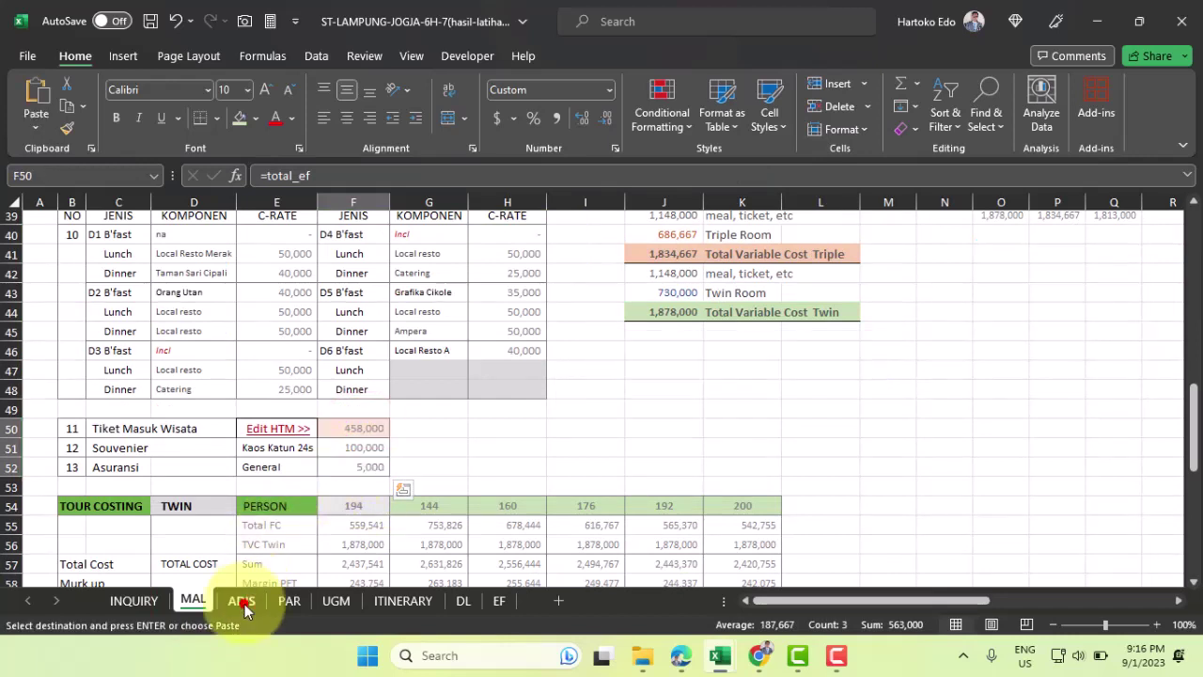
click(286, 601)
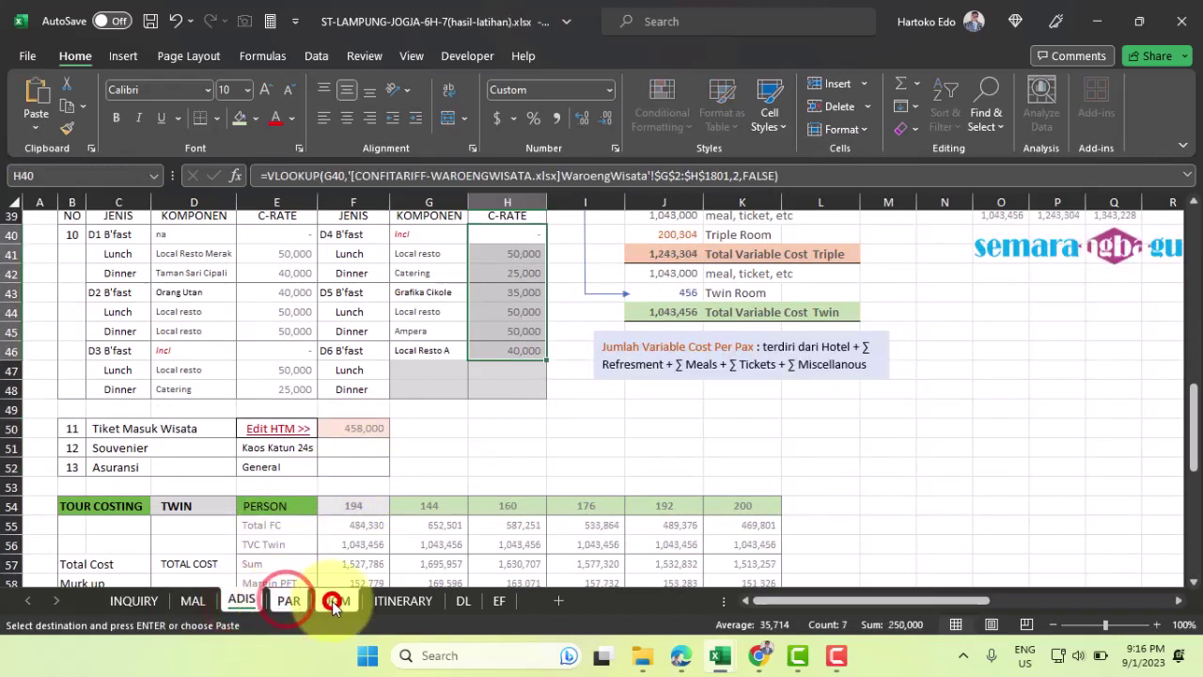
click(362, 424)
key(Return)
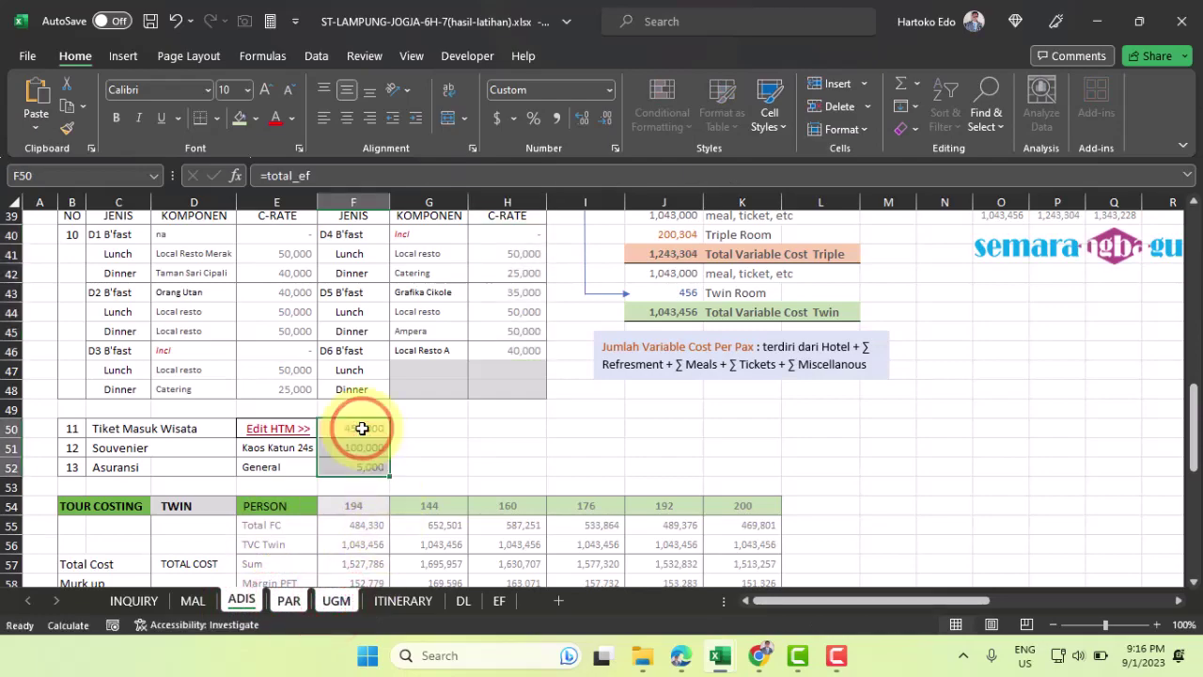
Check the updated cost and tour costing tables on ADIS, and ungroup the sheets by returning to MAL
scroll(492, 449, down, 3)
scroll(492, 443, up, 2)
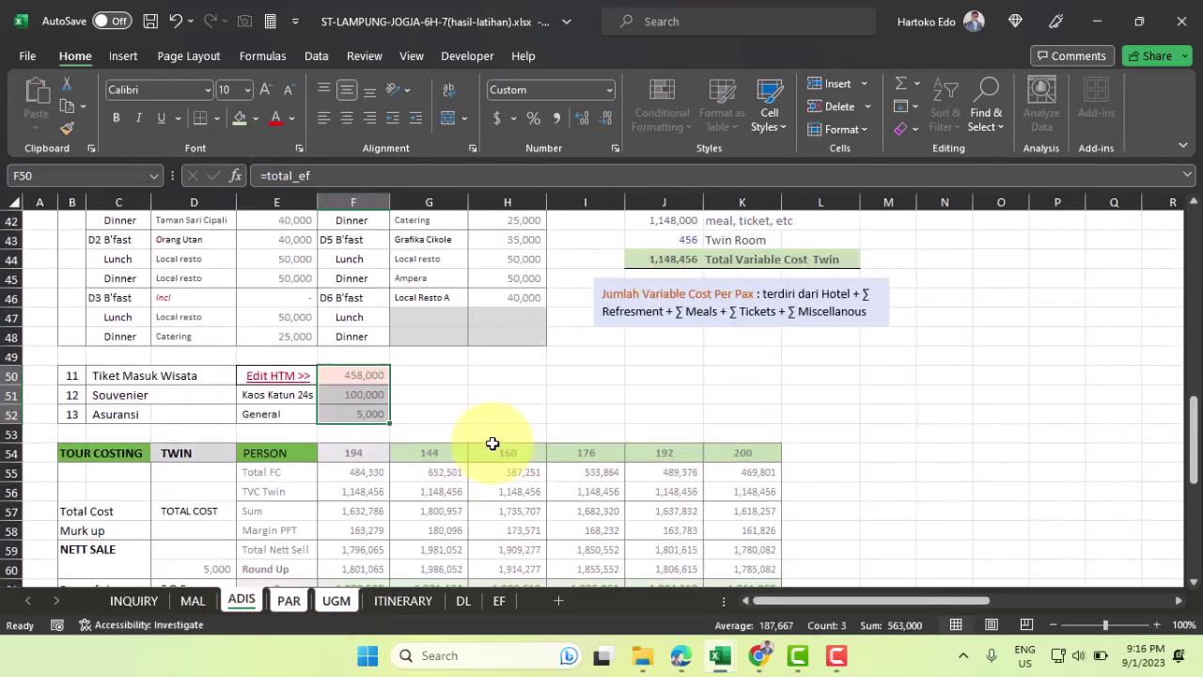
scroll(493, 443, down, 10)
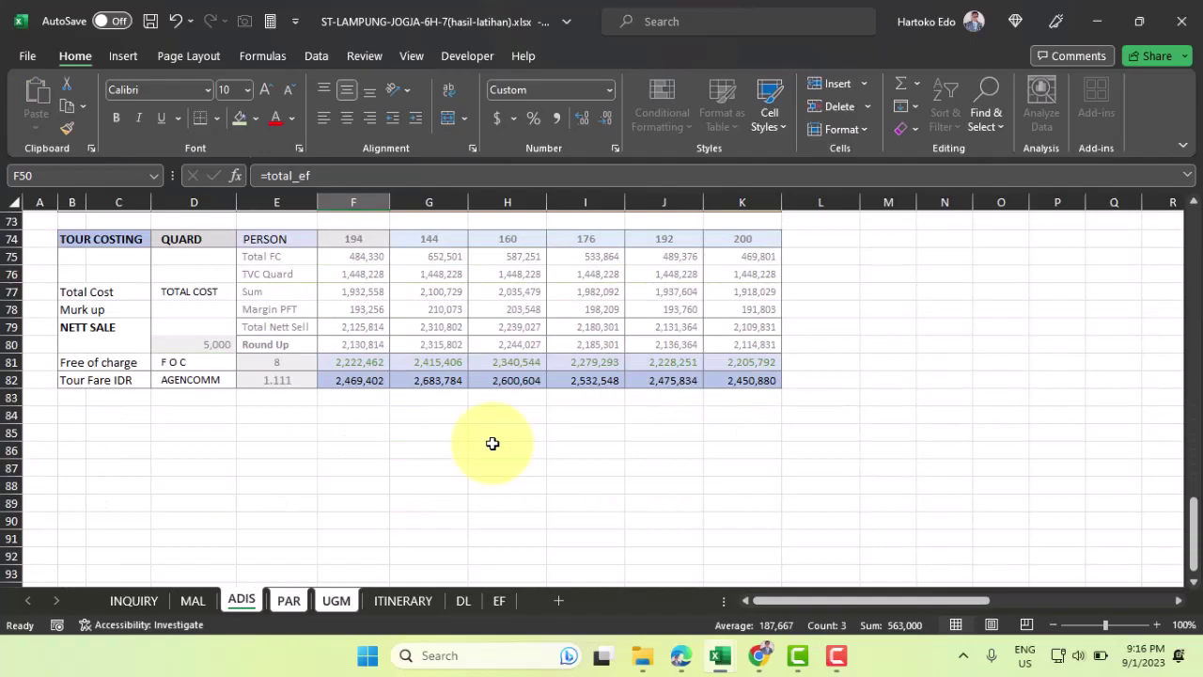
scroll(492, 442, up, 18)
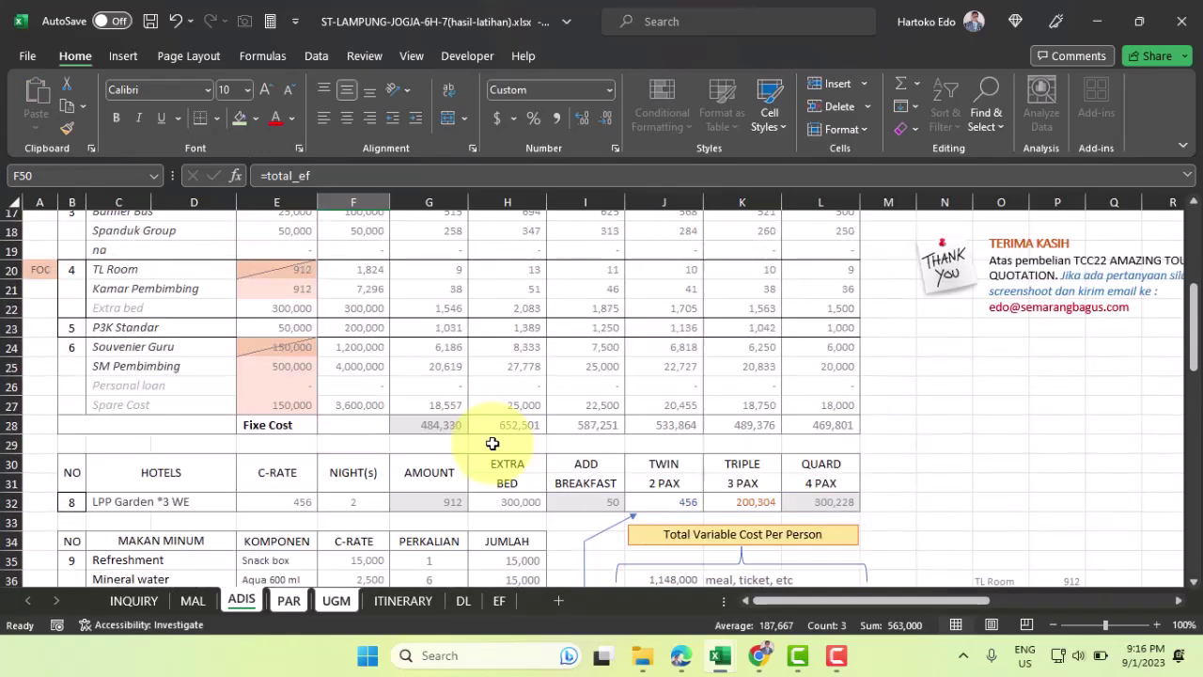
scroll(491, 443, up, 5)
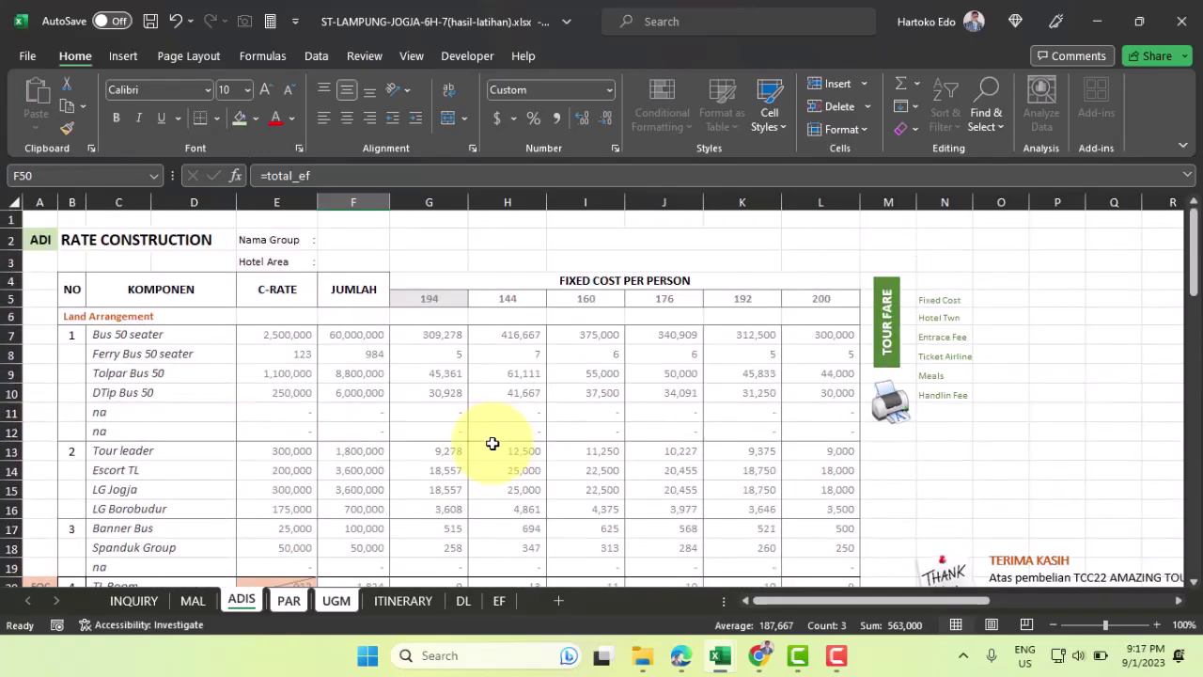
click(337, 599)
click(193, 601)
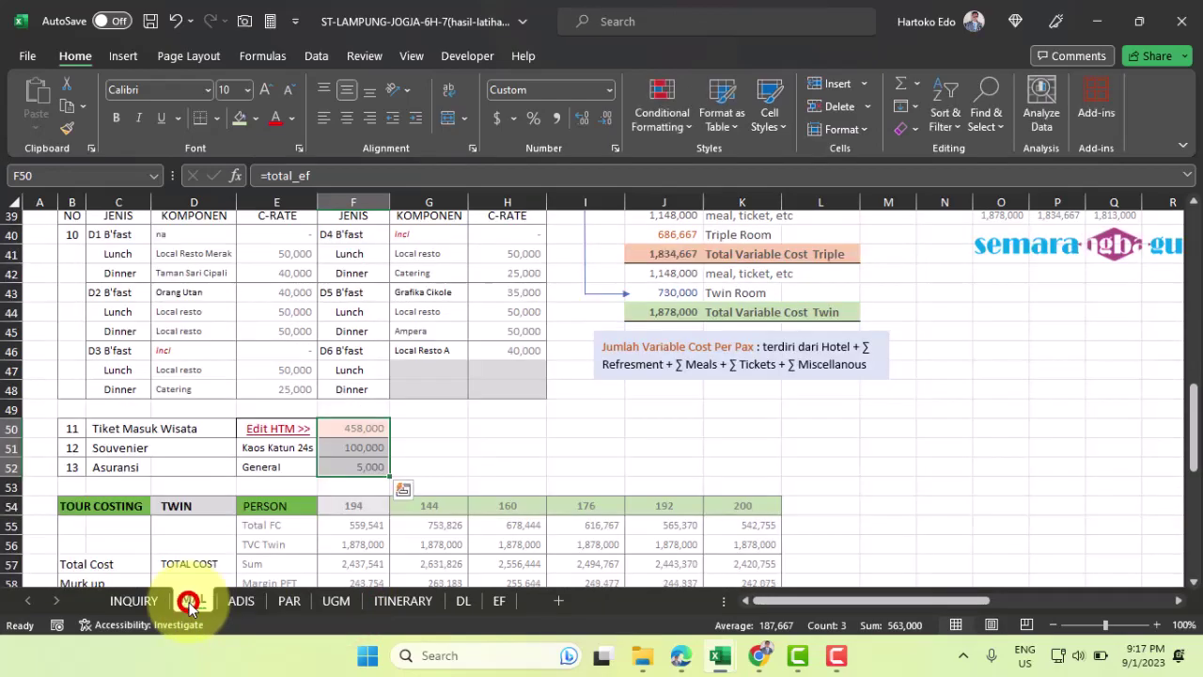
Review the ADIS sheet from its fixed costs through the hotel, meal and TWIN, TRIPLE and QUARD tour costing sections
click(248, 603)
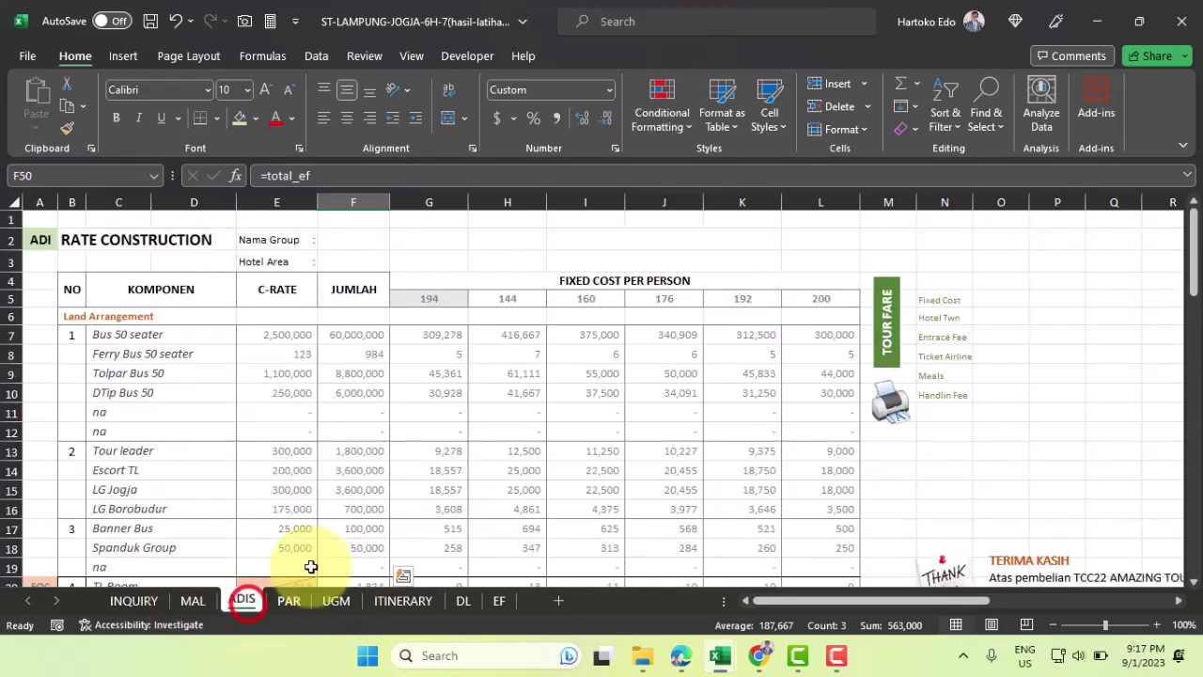
scroll(394, 474, down, 5)
scroll(395, 474, down, 4)
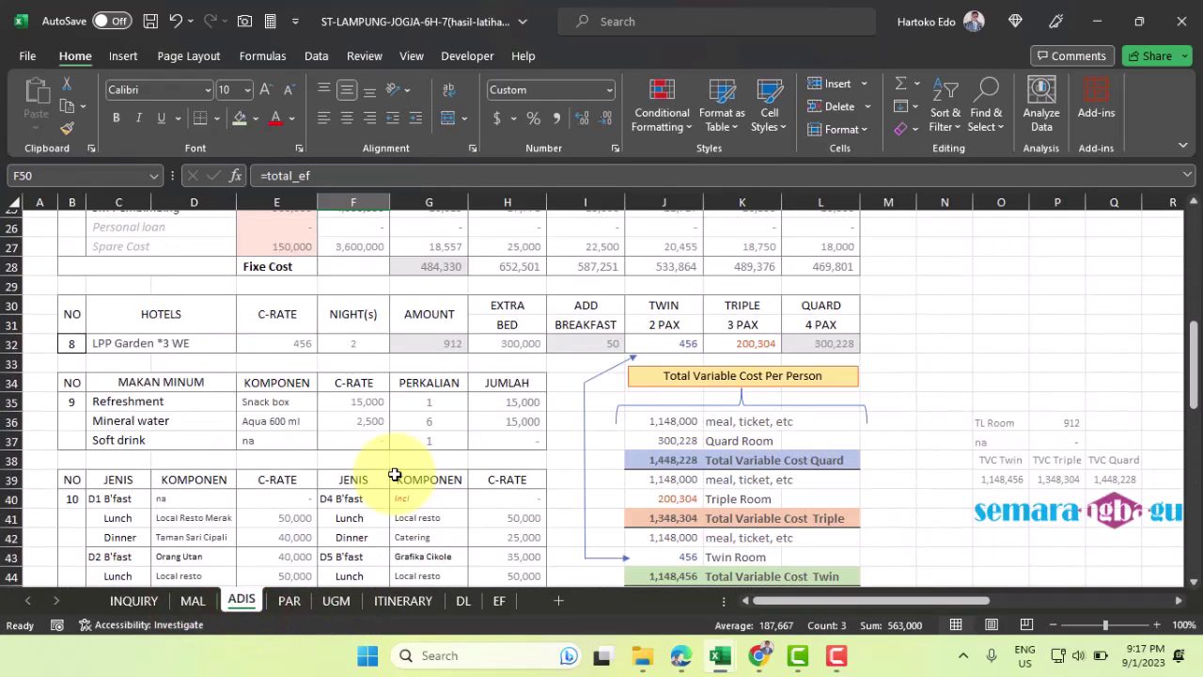
scroll(395, 474, down, 7)
scroll(395, 474, down, 4)
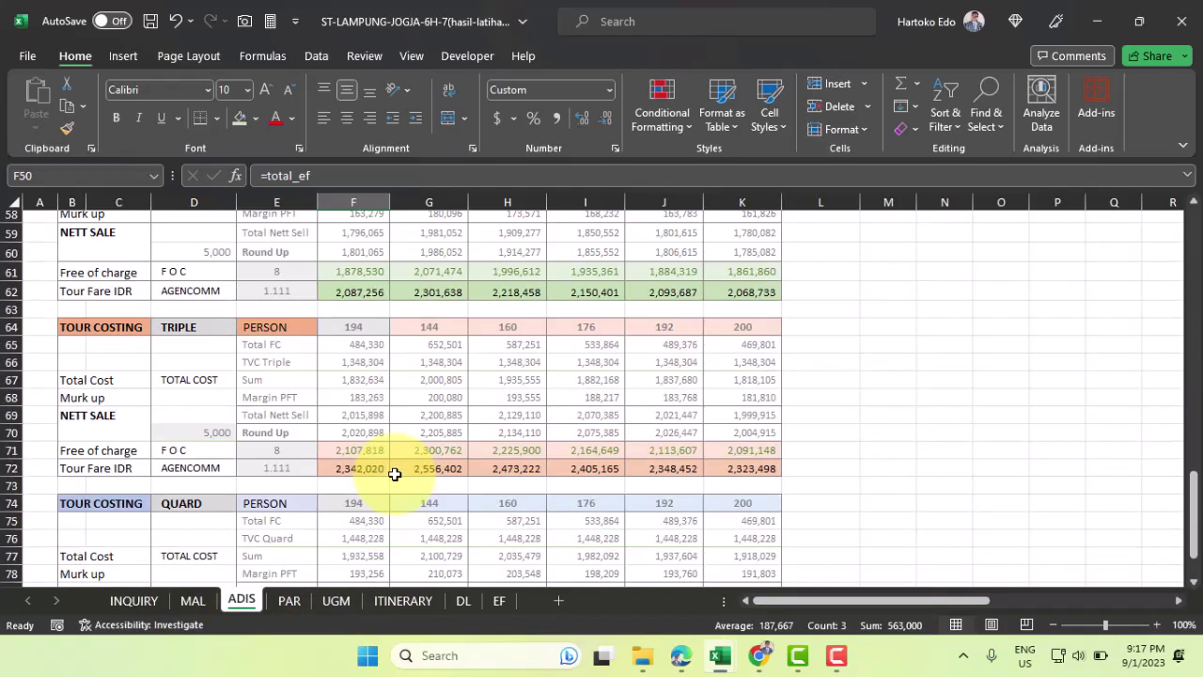
scroll(395, 475, down, 4)
scroll(366, 452, up, 20)
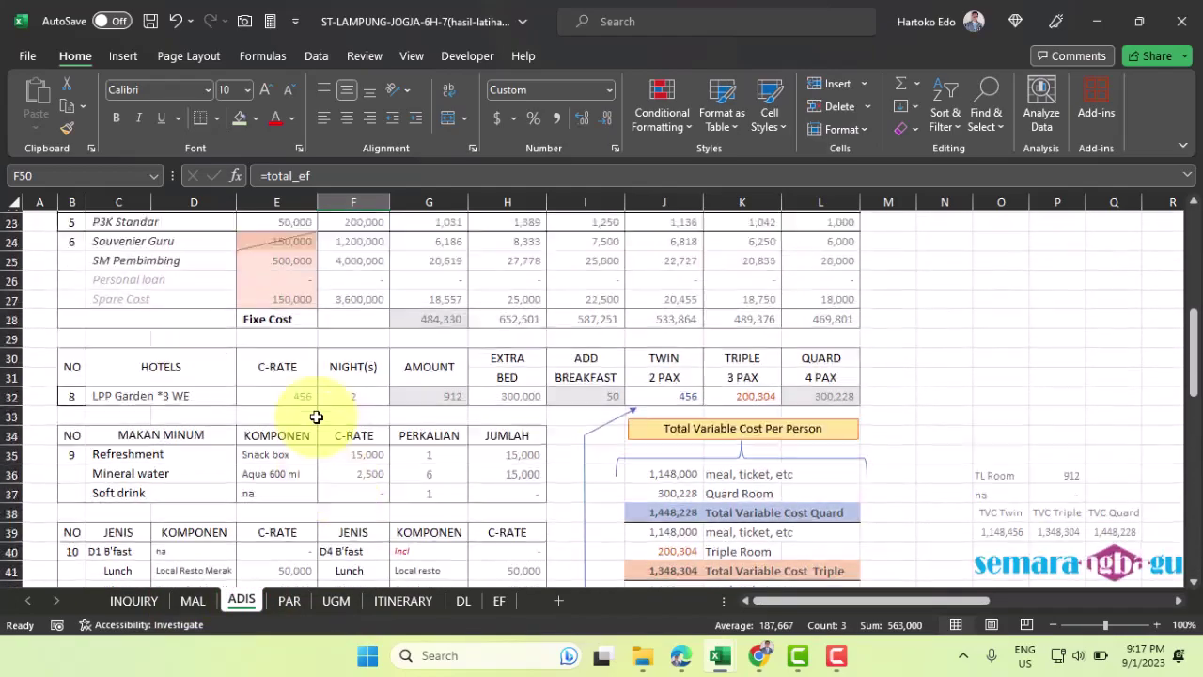
click(36, 240)
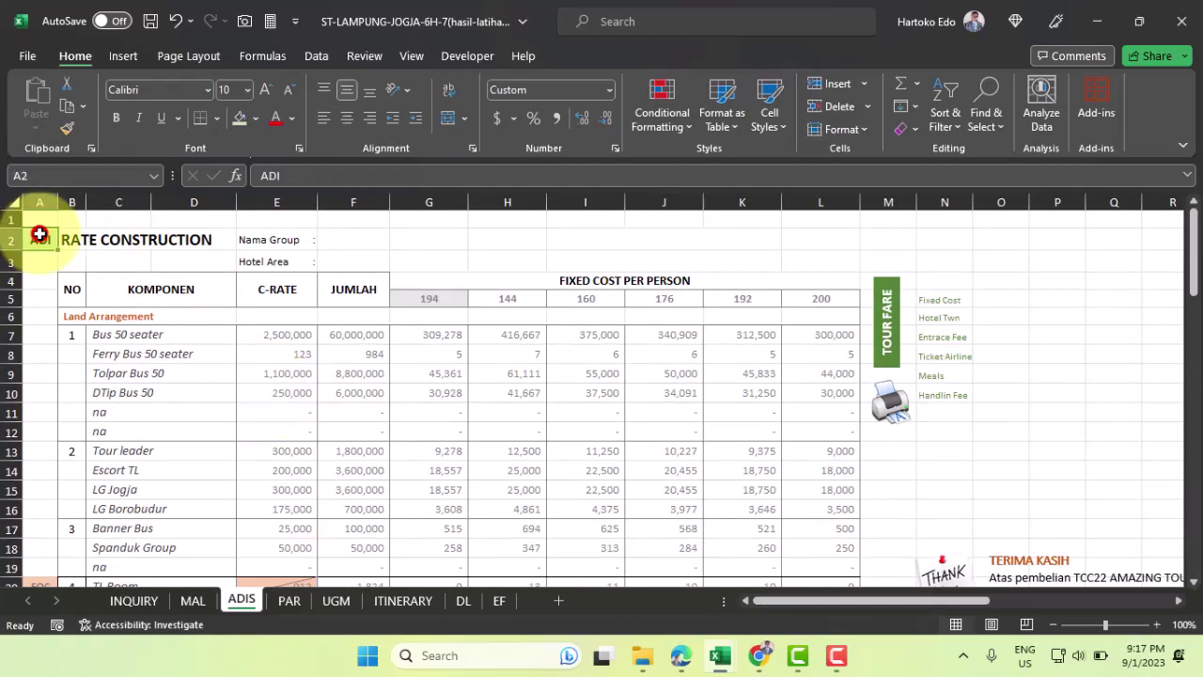
Review the PAR and UGM sheets, checking their fixed cost, hotel, meal and variable cost sections
click(289, 601)
scroll(251, 531, up, 10)
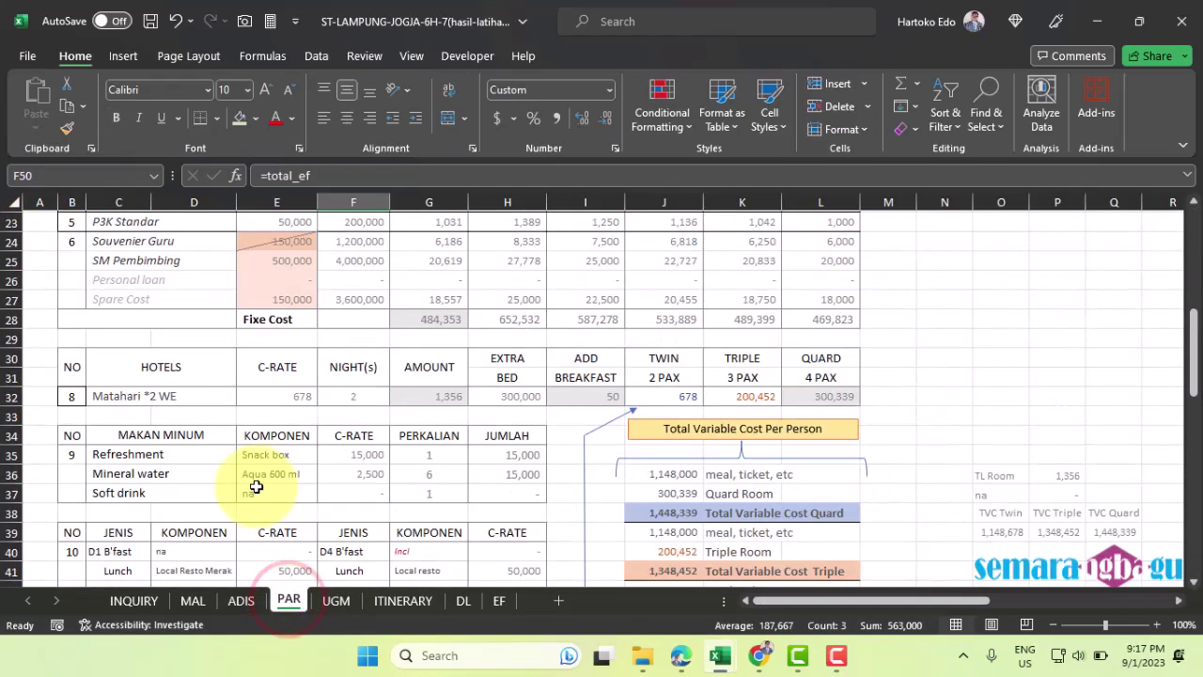
scroll(255, 486, down, 20)
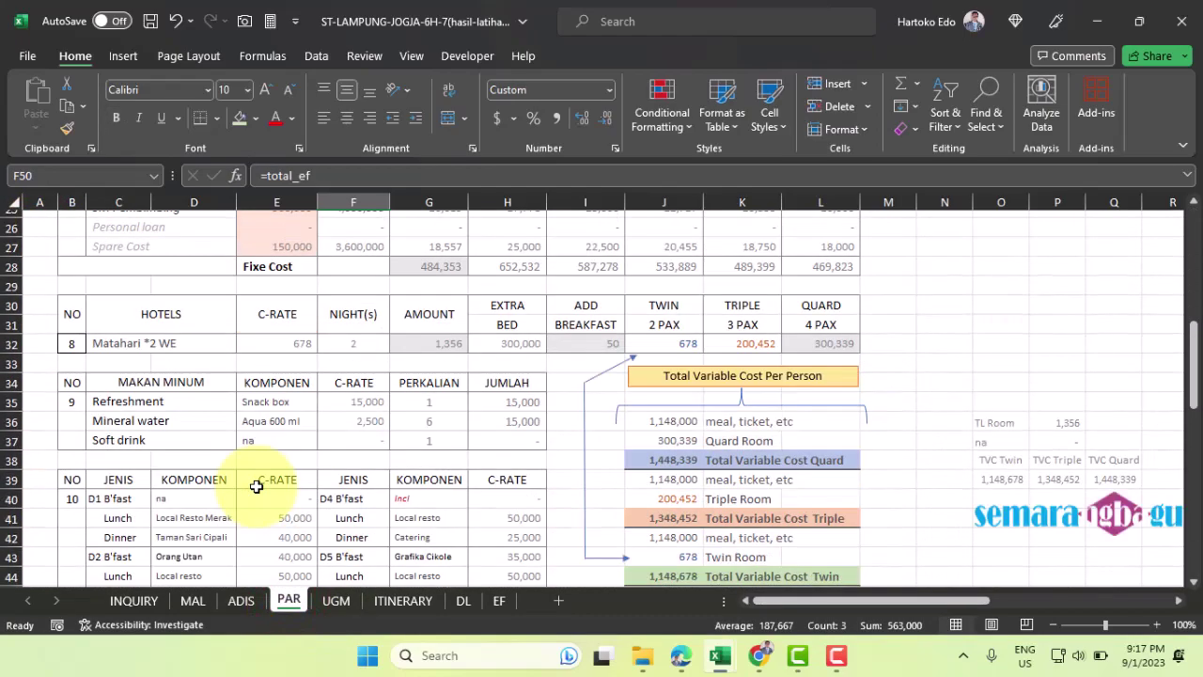
scroll(256, 486, up, 20)
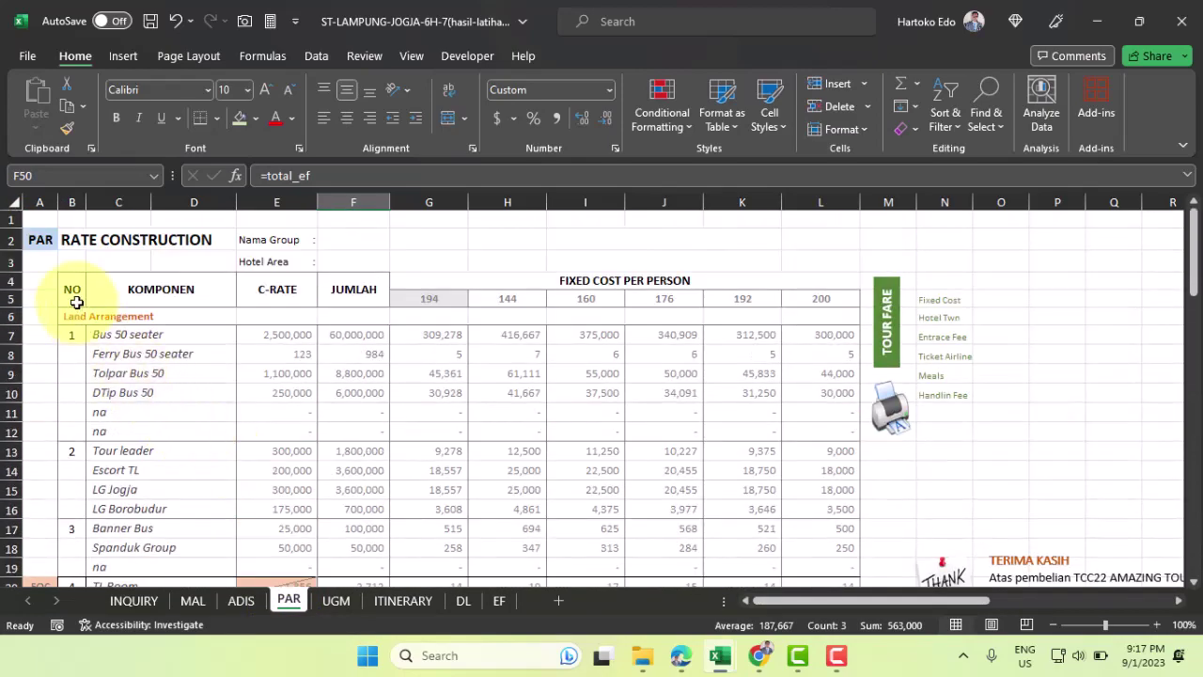
click(40, 240)
click(342, 599)
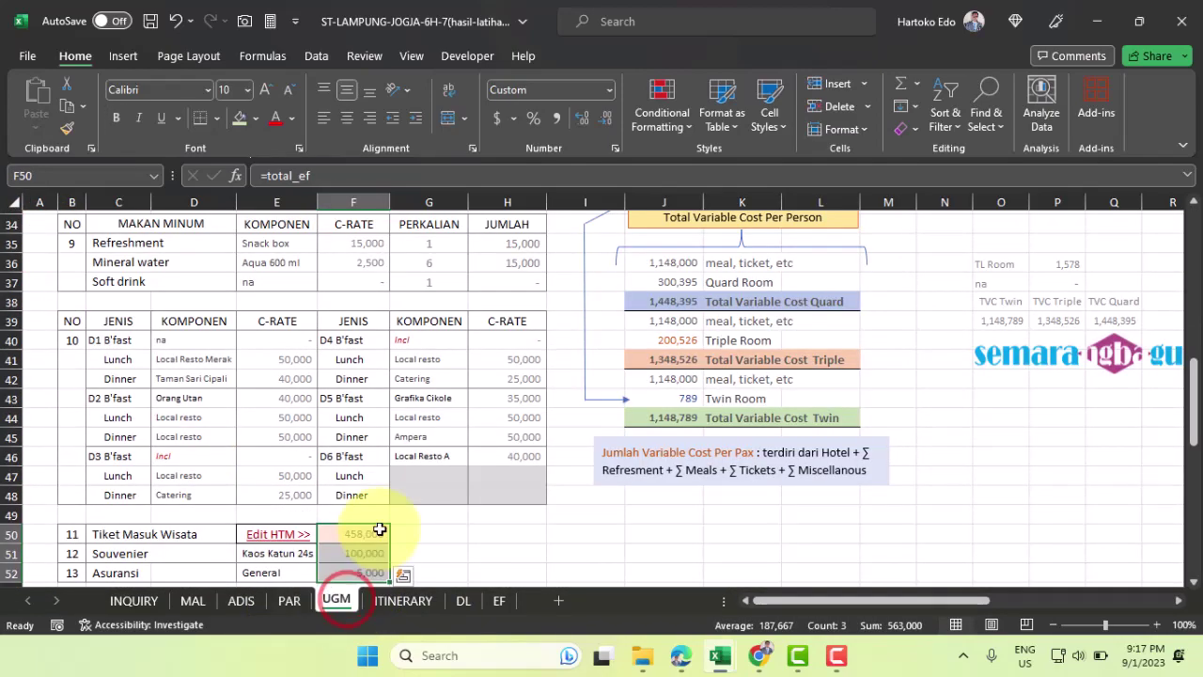
scroll(376, 526, up, 9)
scroll(378, 527, up, 2)
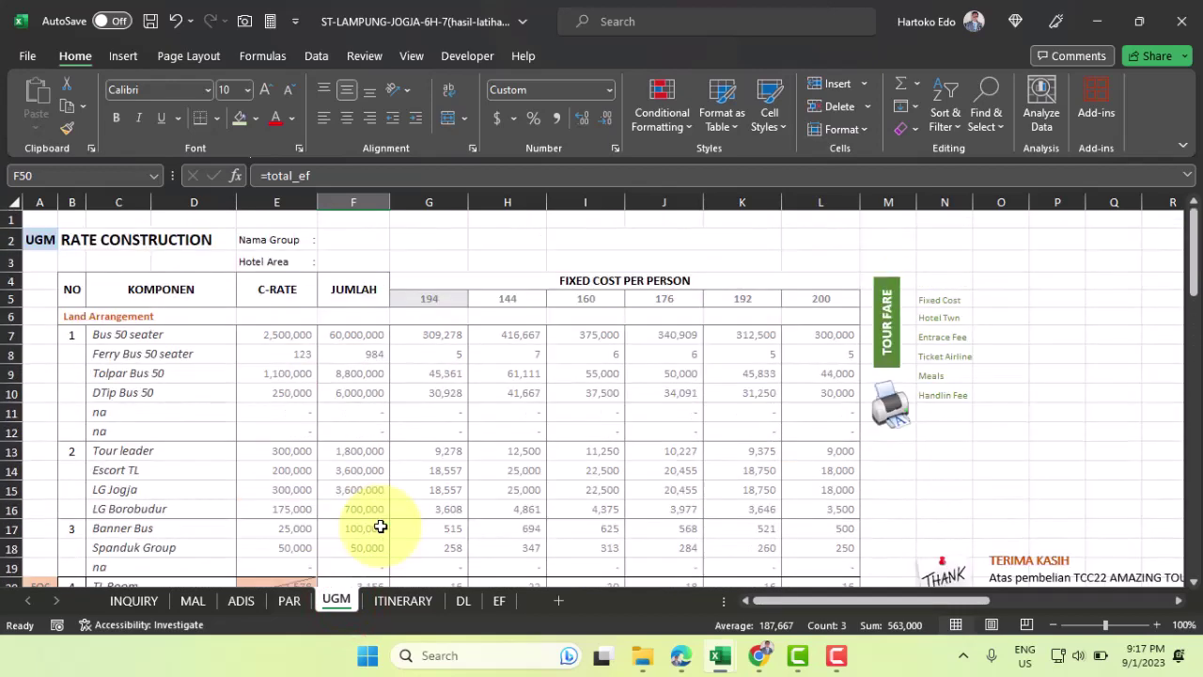
click(41, 239)
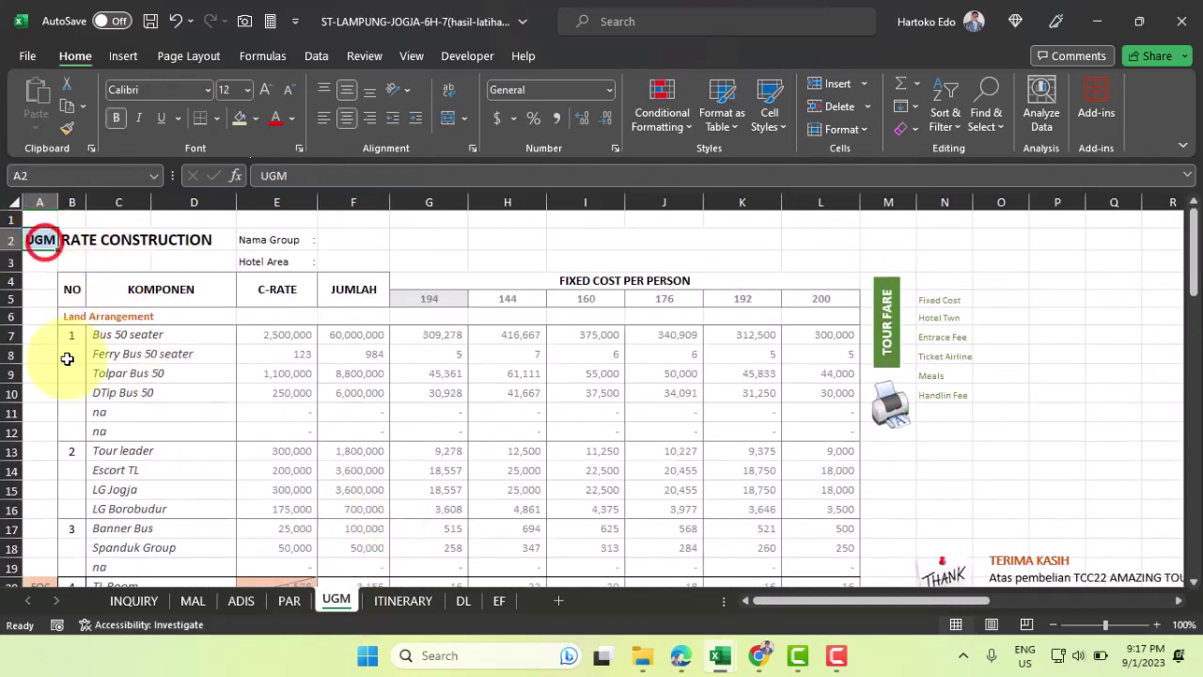
Link cell B93 beside TOUR FARE PER PAX on INQUIRY to the Hunian room type in B79
click(135, 603)
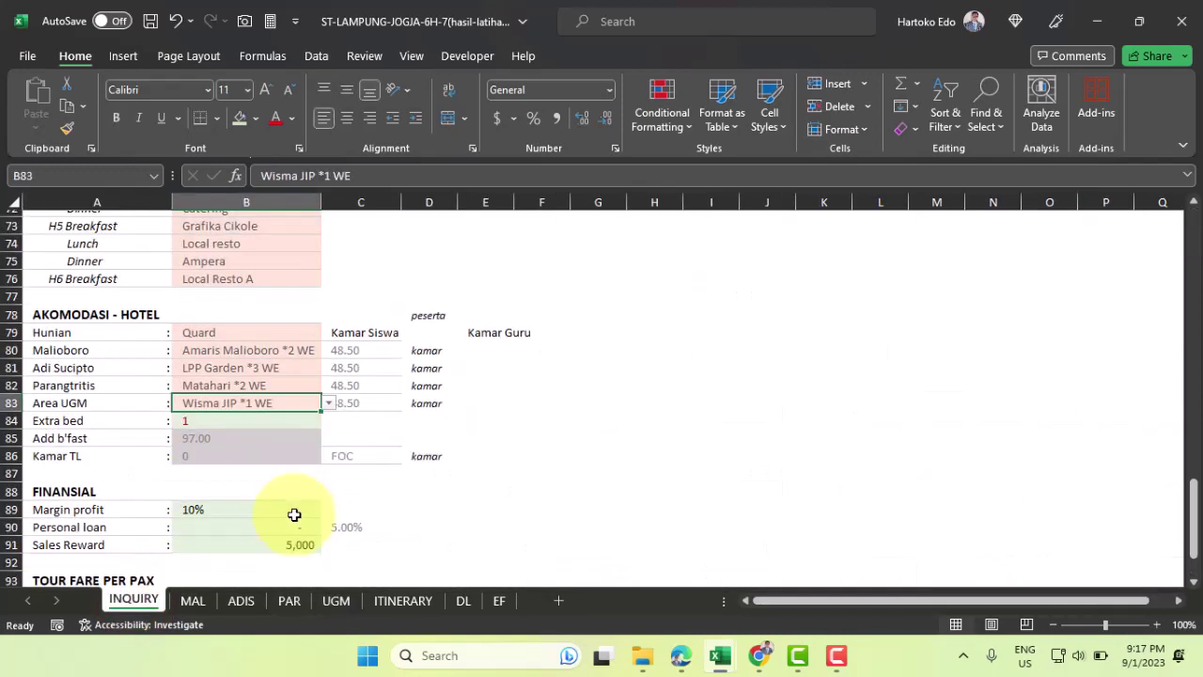
scroll(294, 513, down, 4)
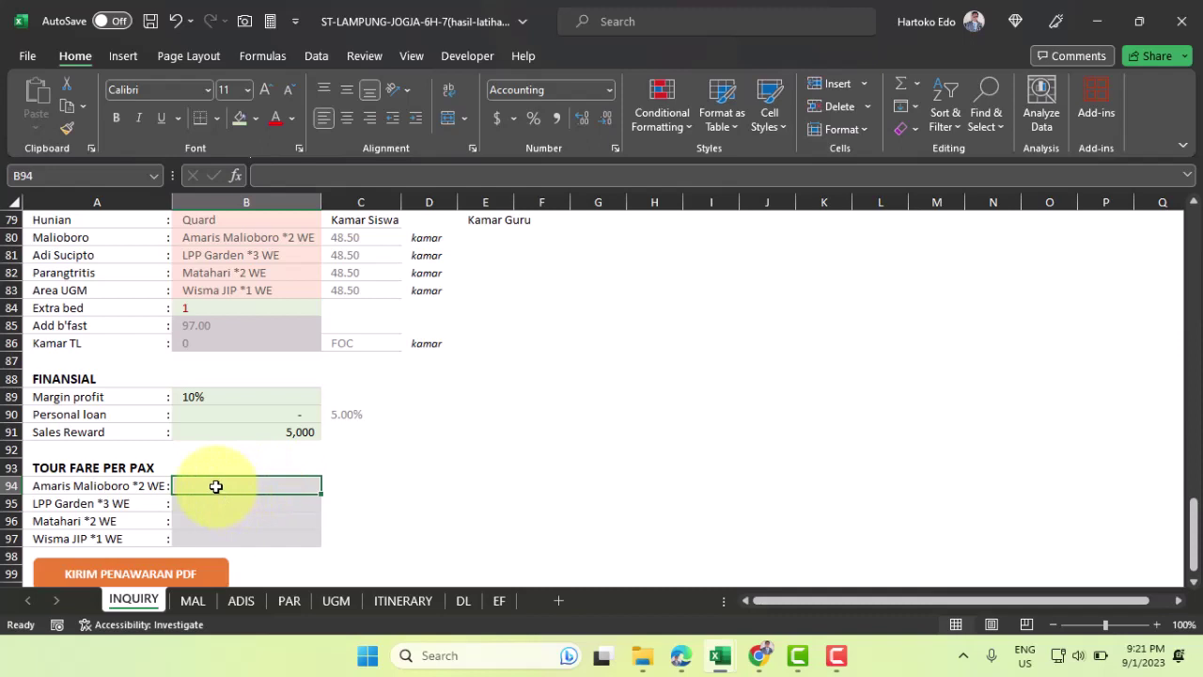
scroll(215, 486, up, 1)
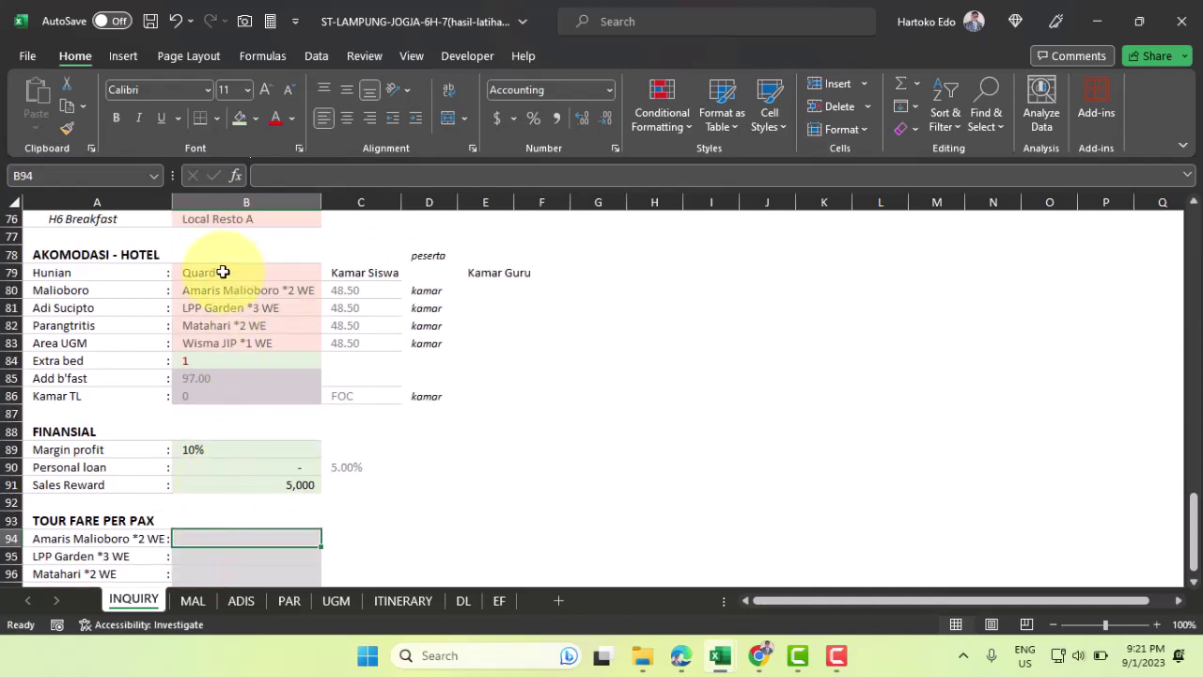
click(216, 519)
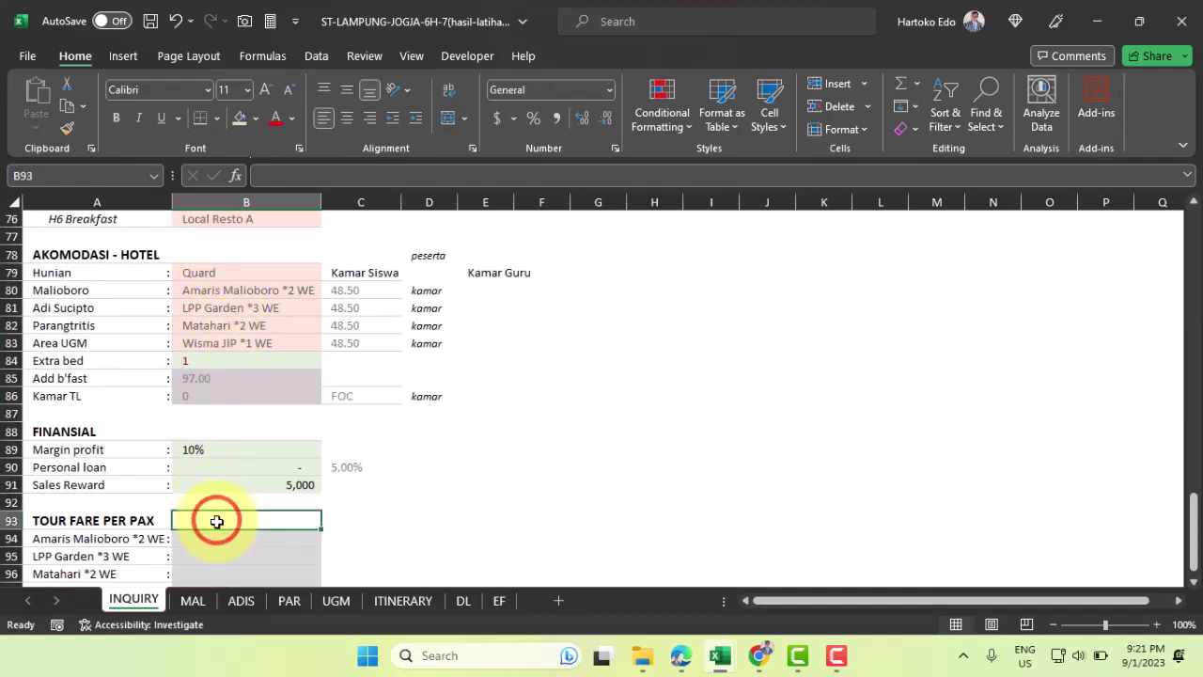
click(203, 272)
key(Return)
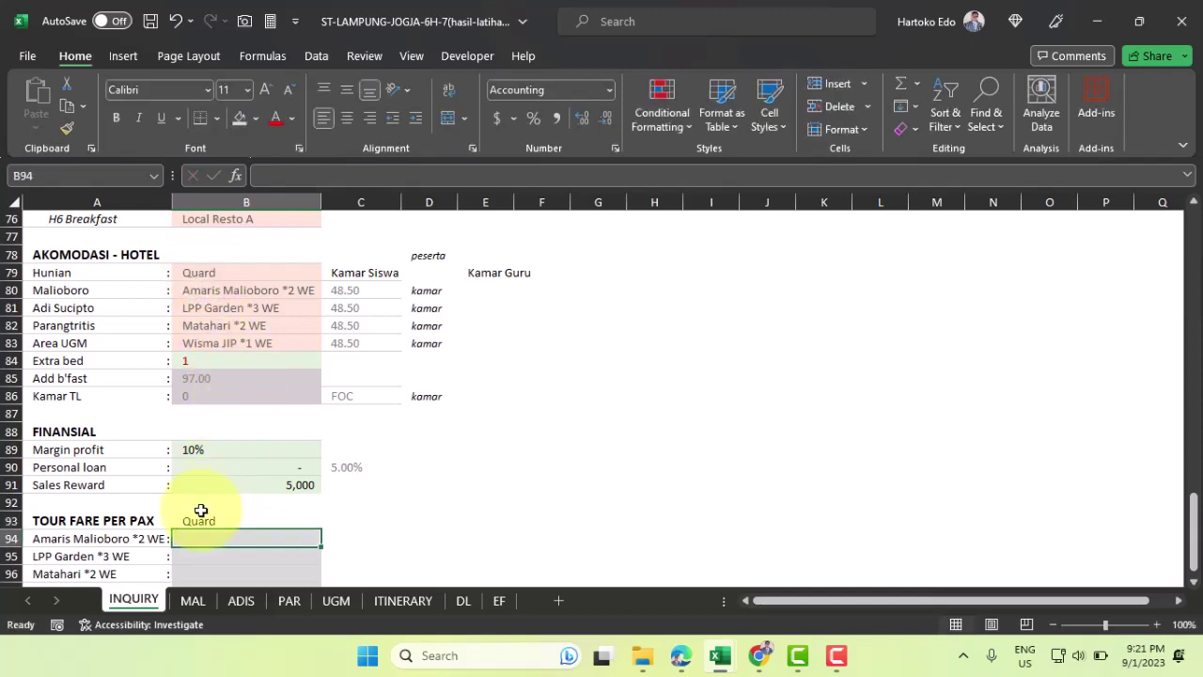
Link the tour fares in B94 and B95 of INQUIRY to the QUARD fare in F82 of MAL and ADIS respectively
scroll(226, 524, down, 1)
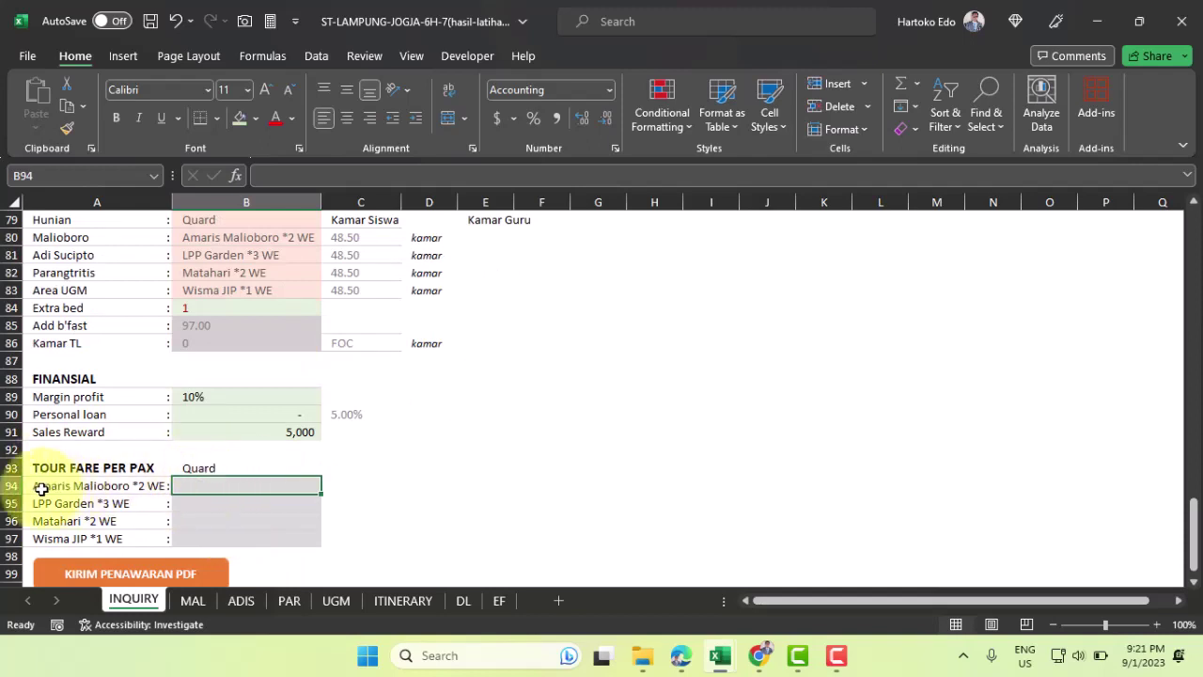
click(213, 483)
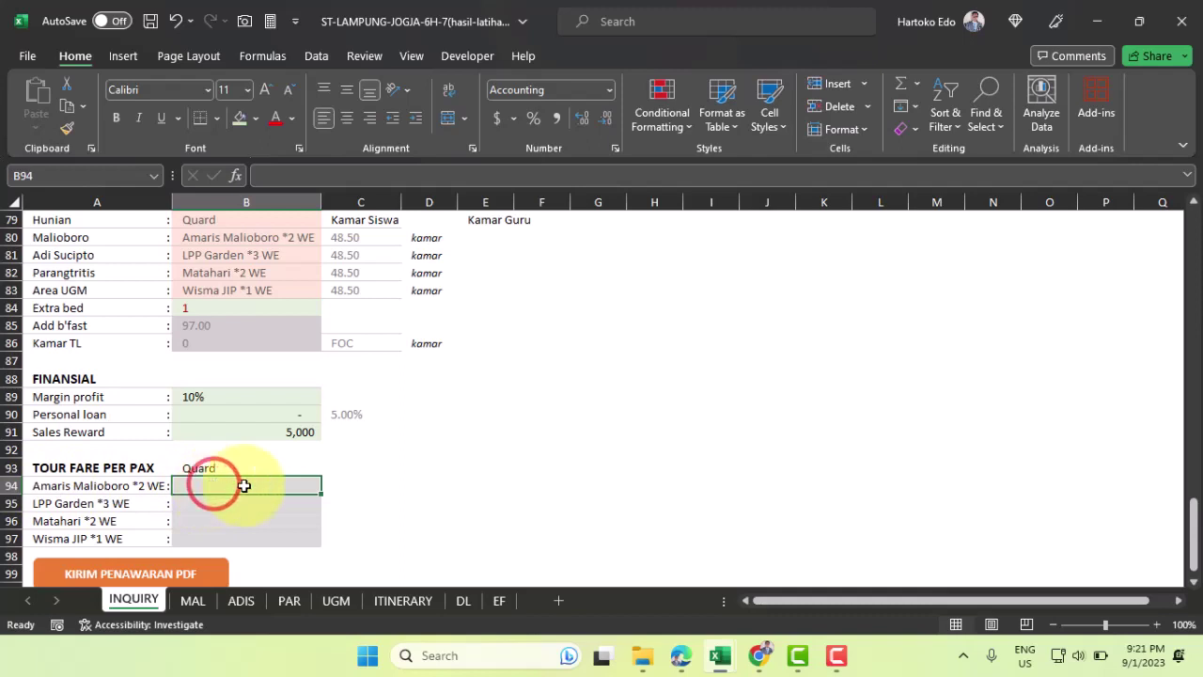
text(=)
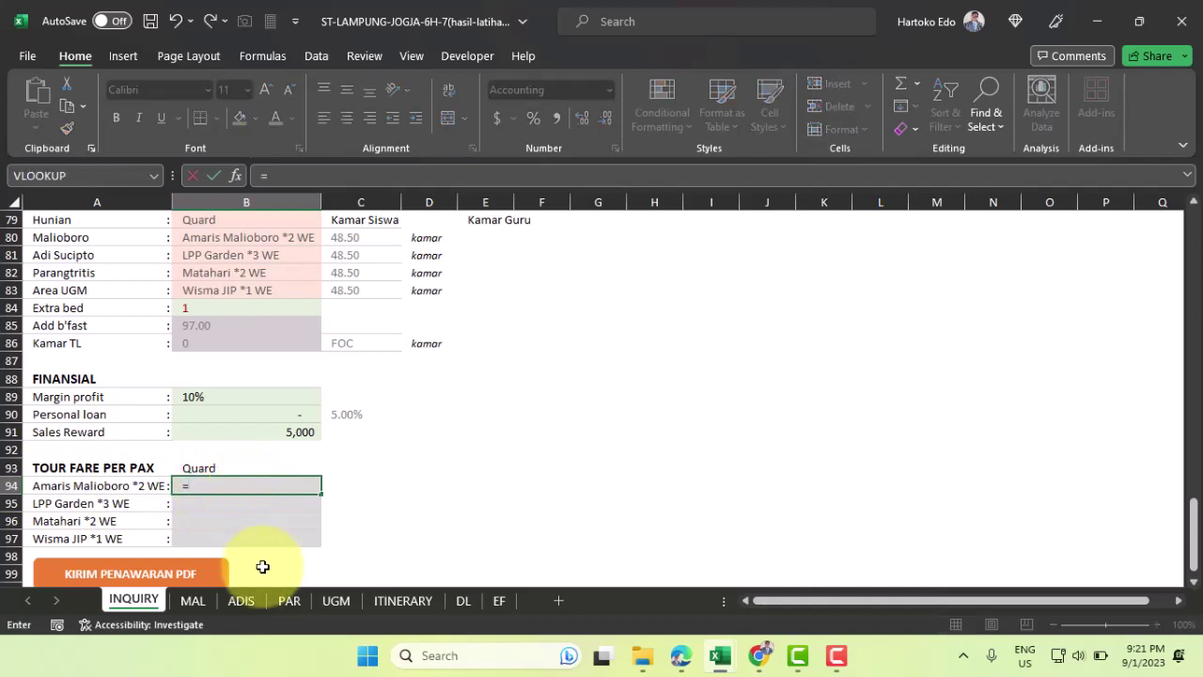
click(192, 597)
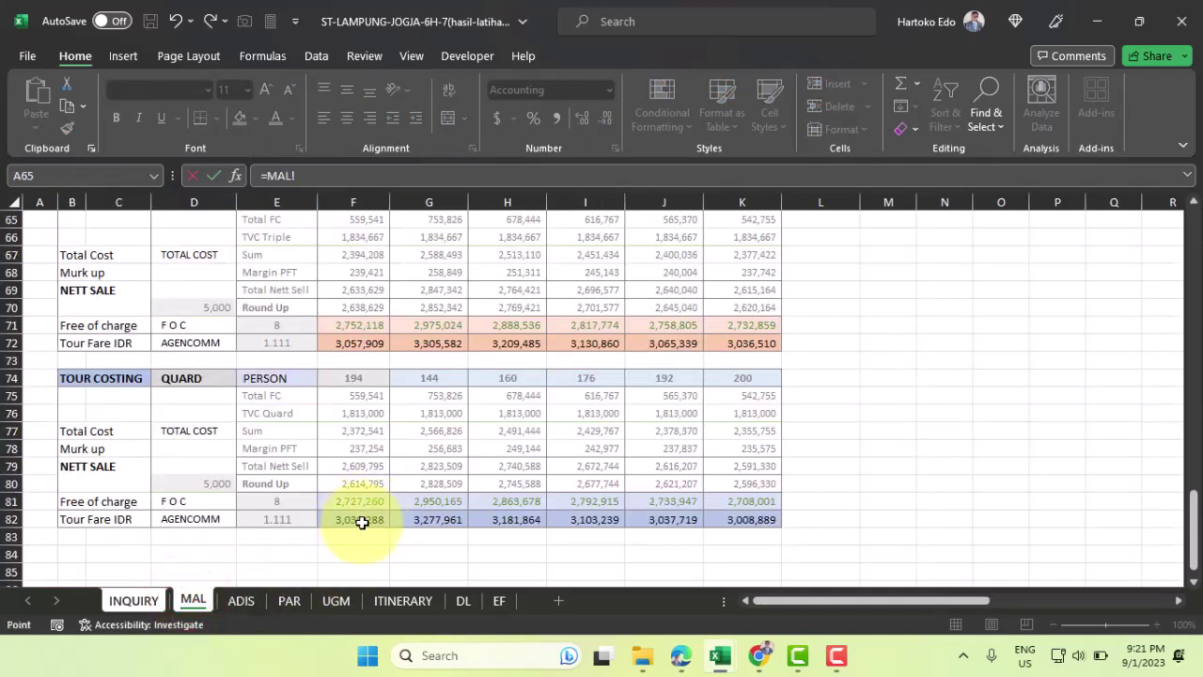
key(Return)
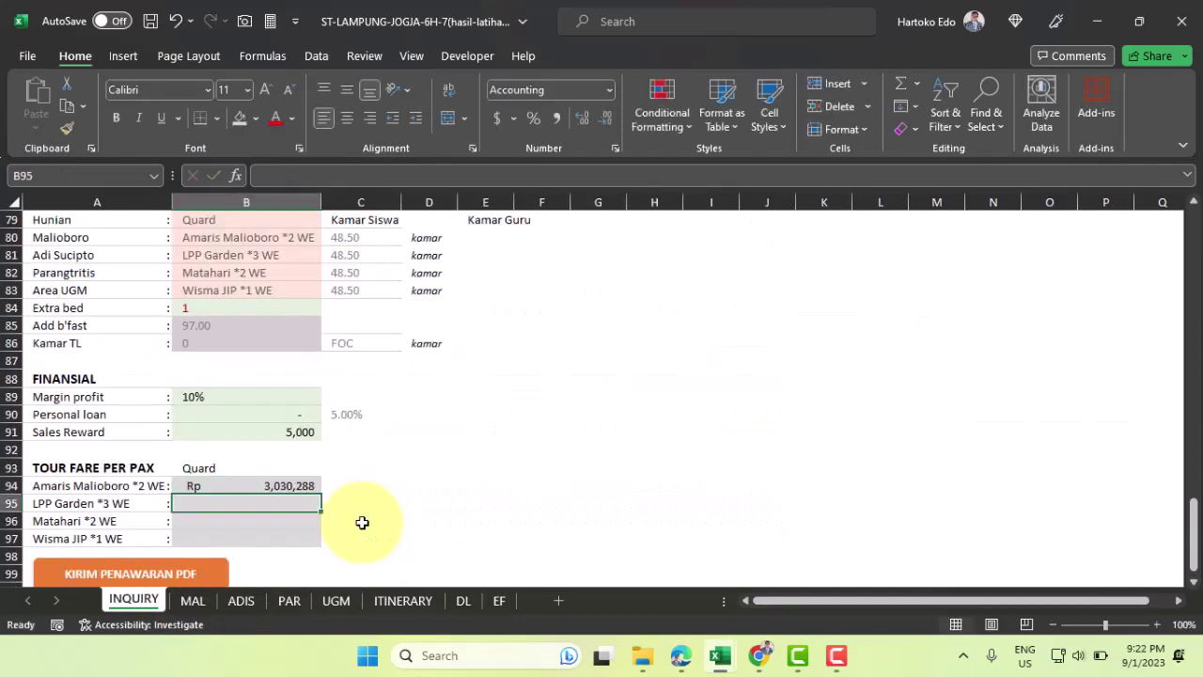
text(=)
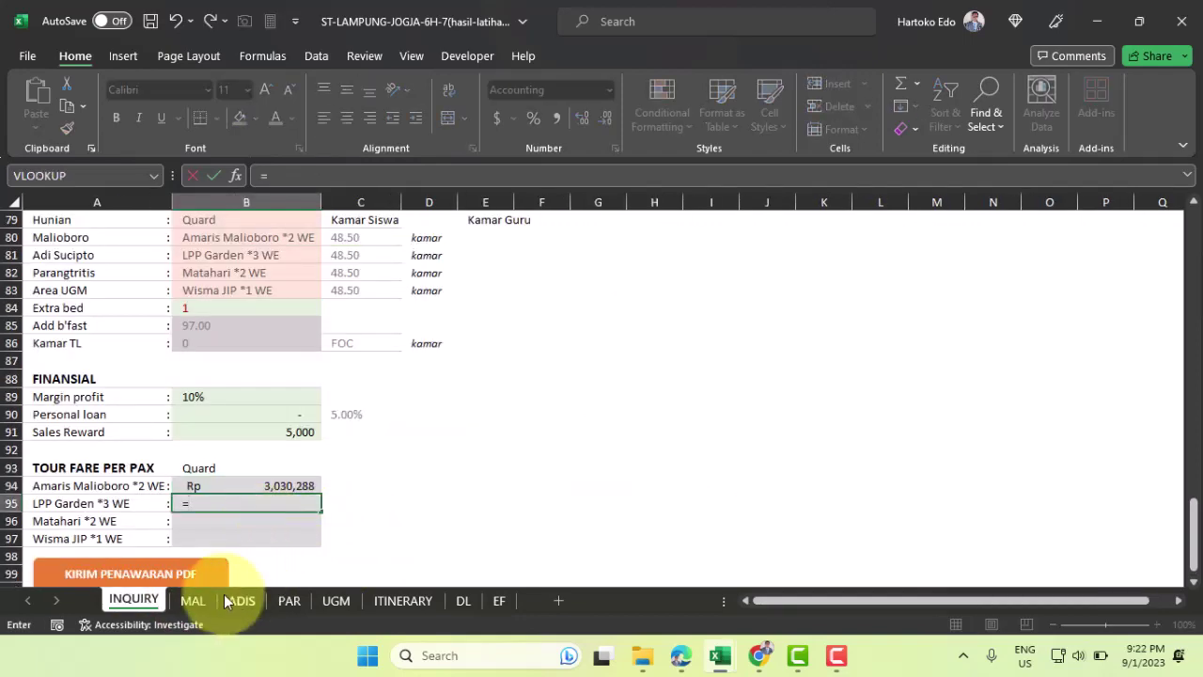
click(240, 599)
scroll(338, 547, down, 4)
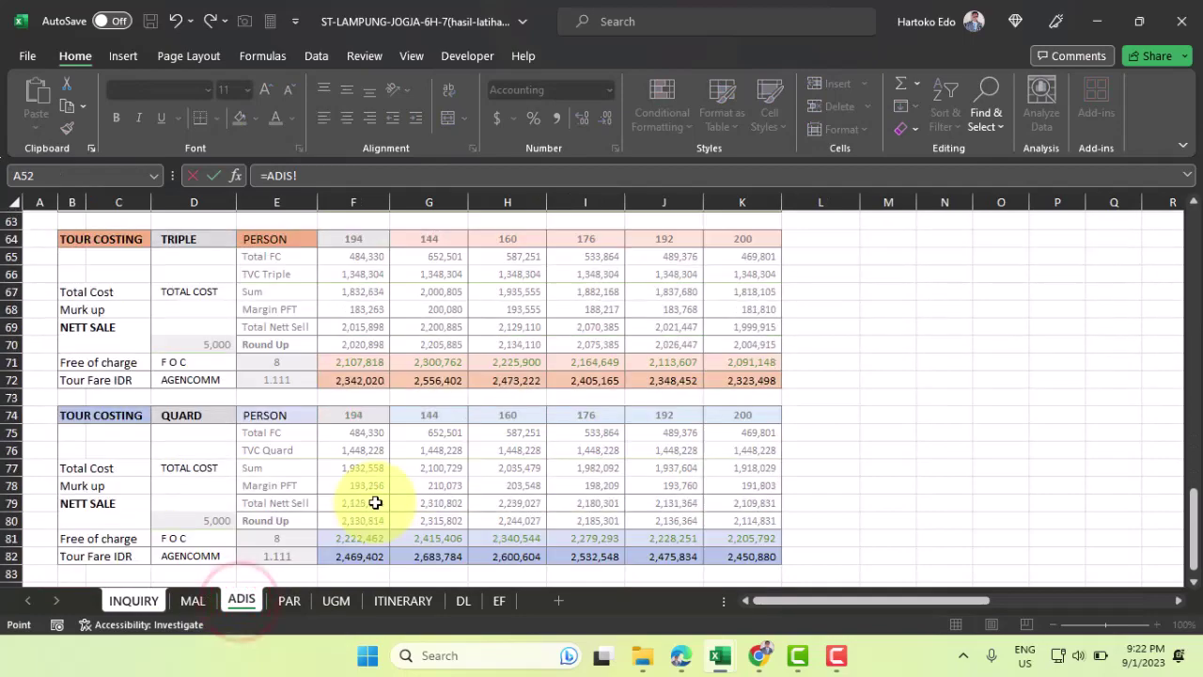
key(Return)
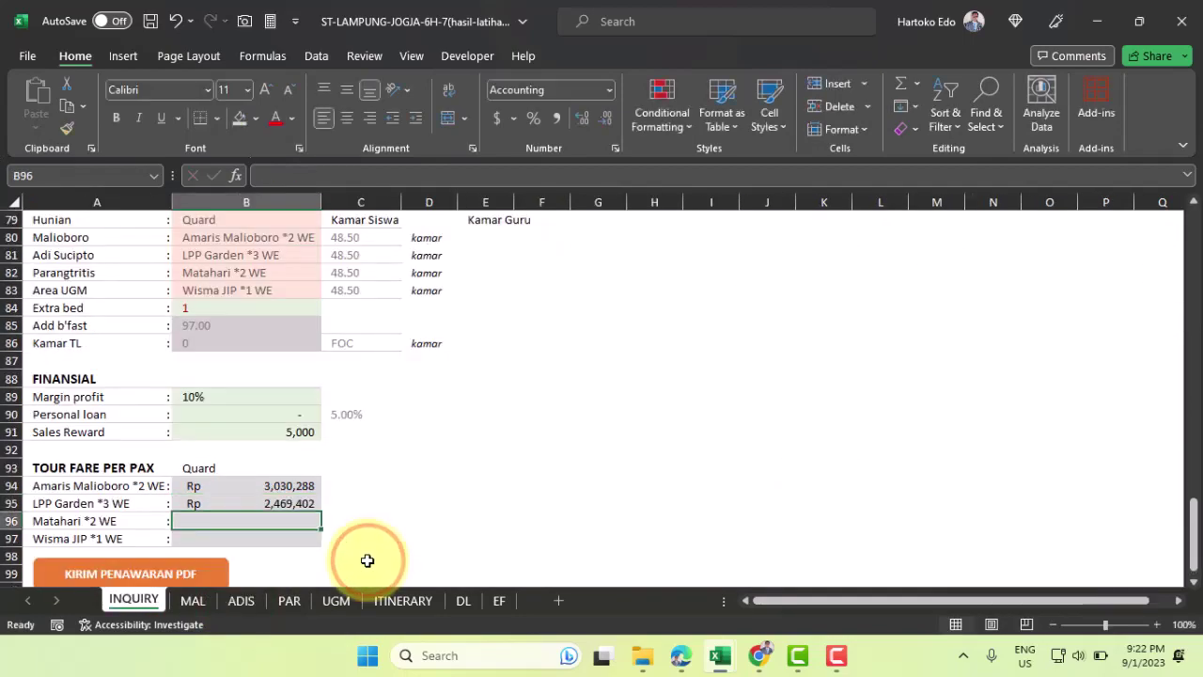
Link the tour fares in B96 and B97 of INQUIRY to the QUARD fare in F82 of PAR and UGM respectively
text(=)
click(288, 601)
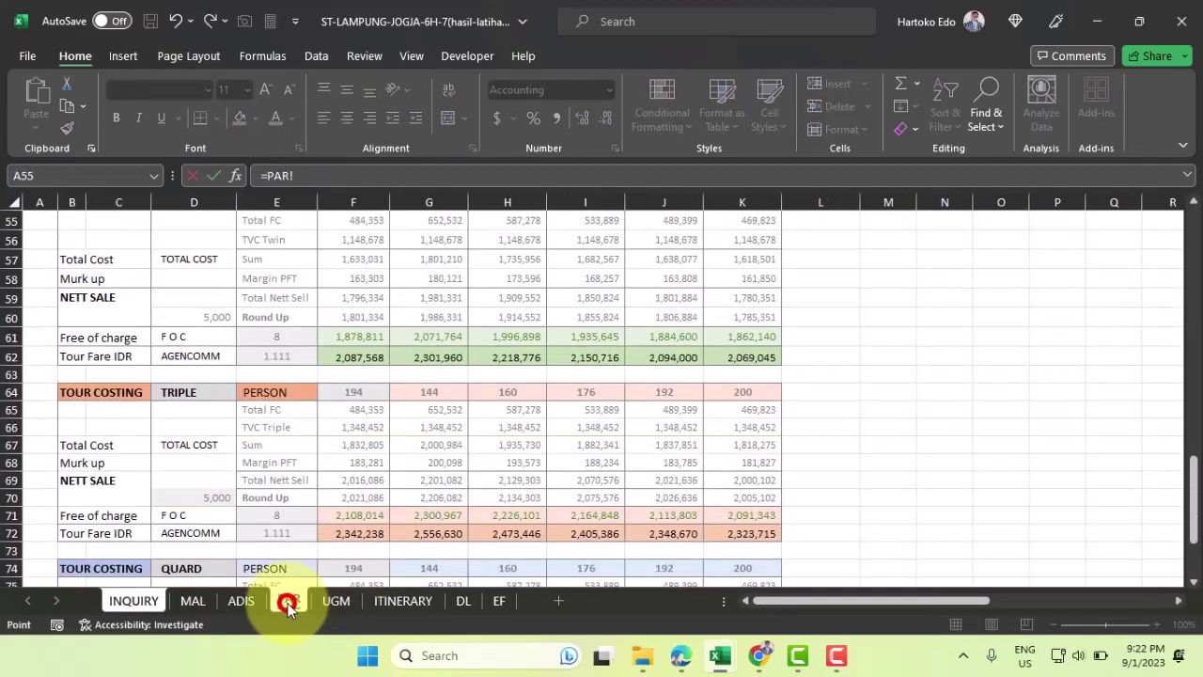
scroll(377, 512, down, 3)
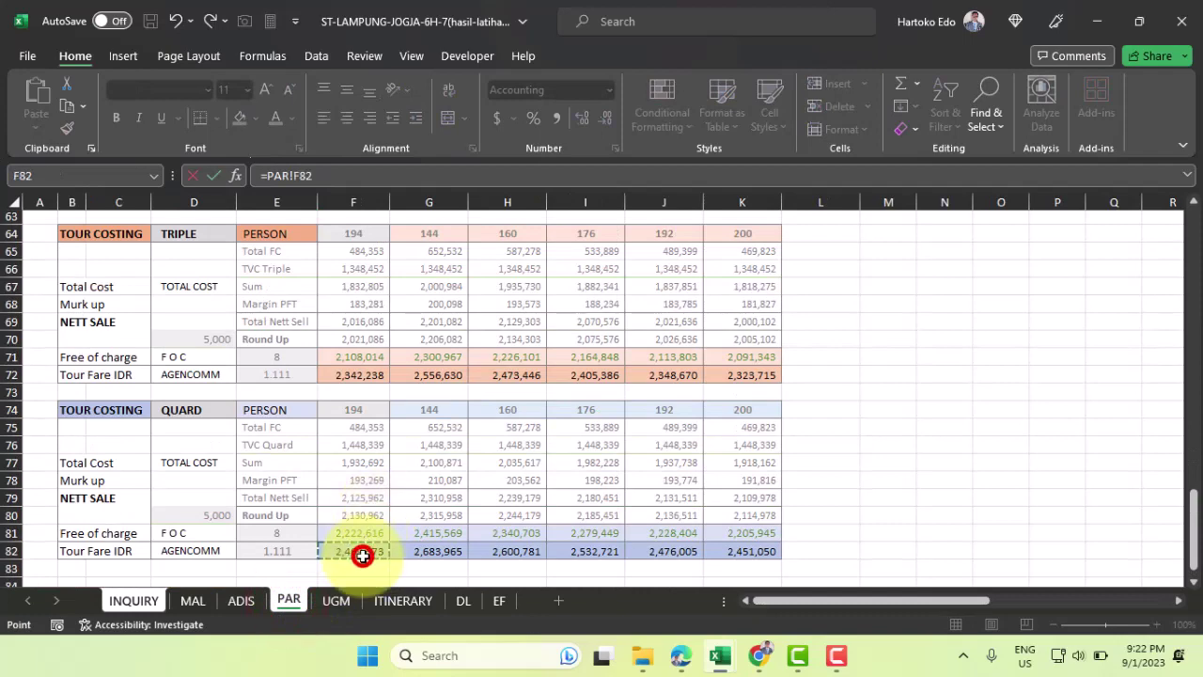
key(Return)
text(=)
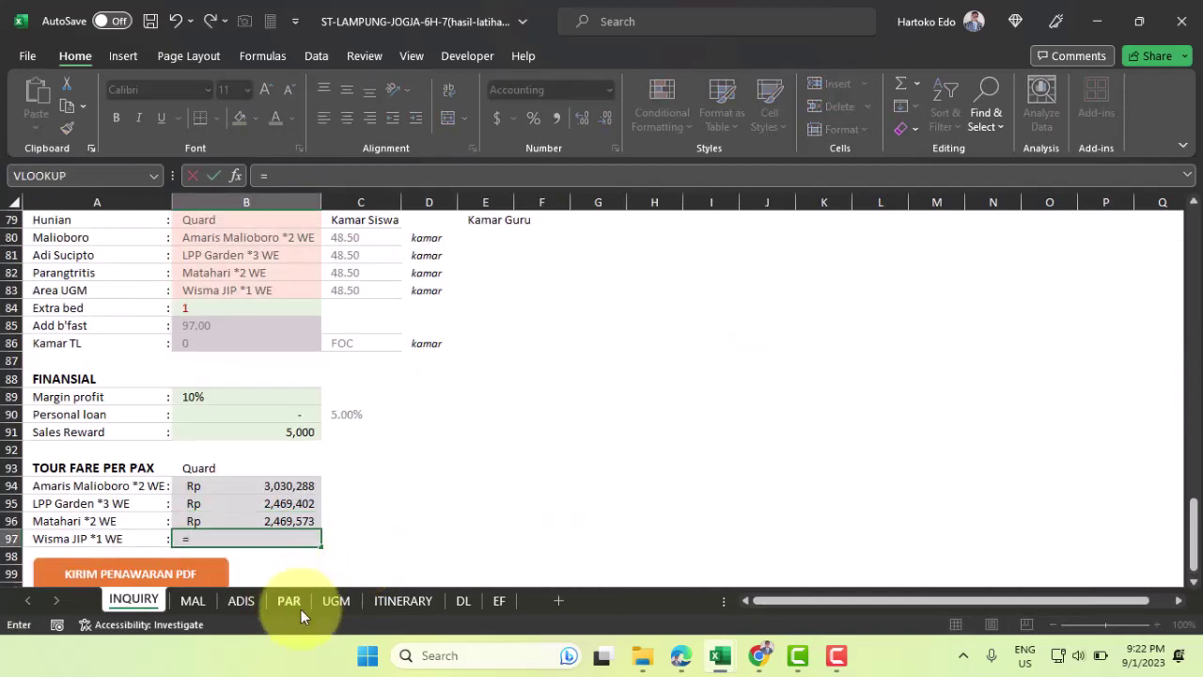
click(341, 606)
scroll(448, 507, down, 6)
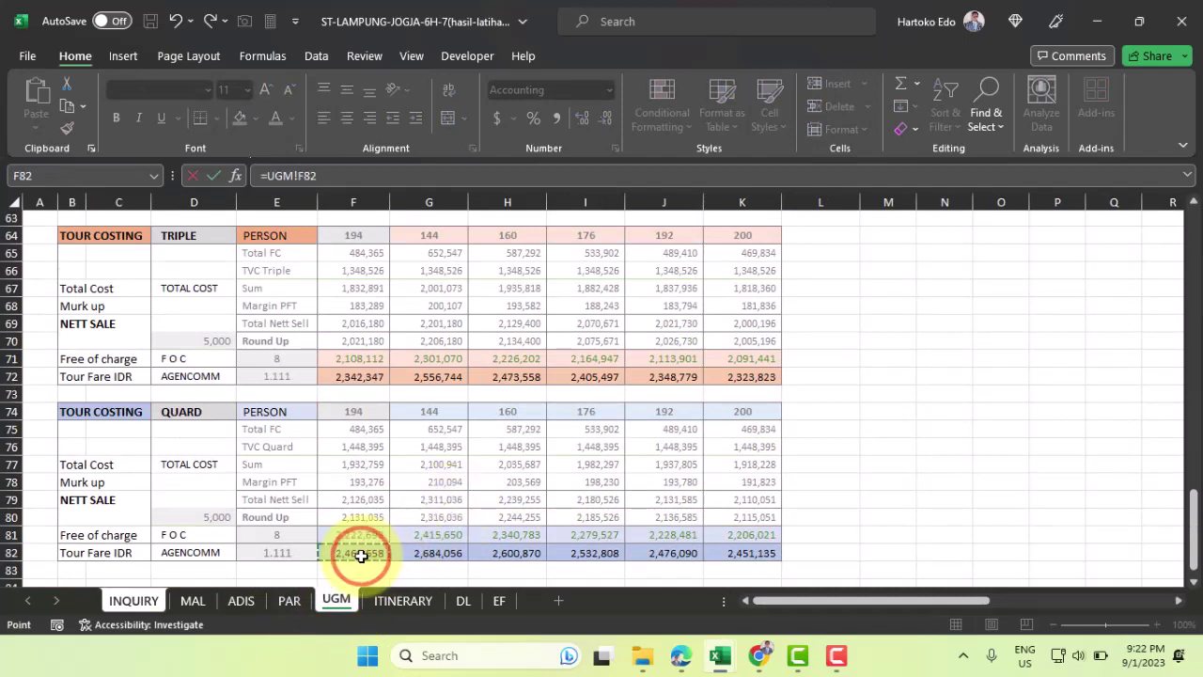
key(Return)
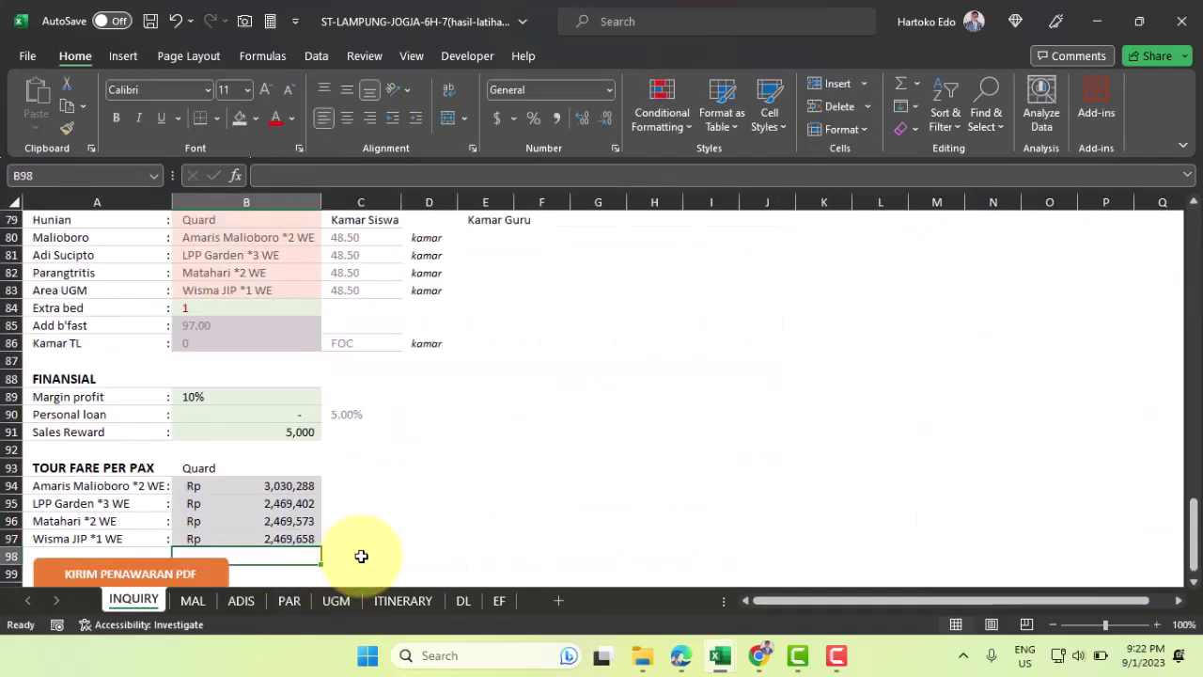
click(202, 469)
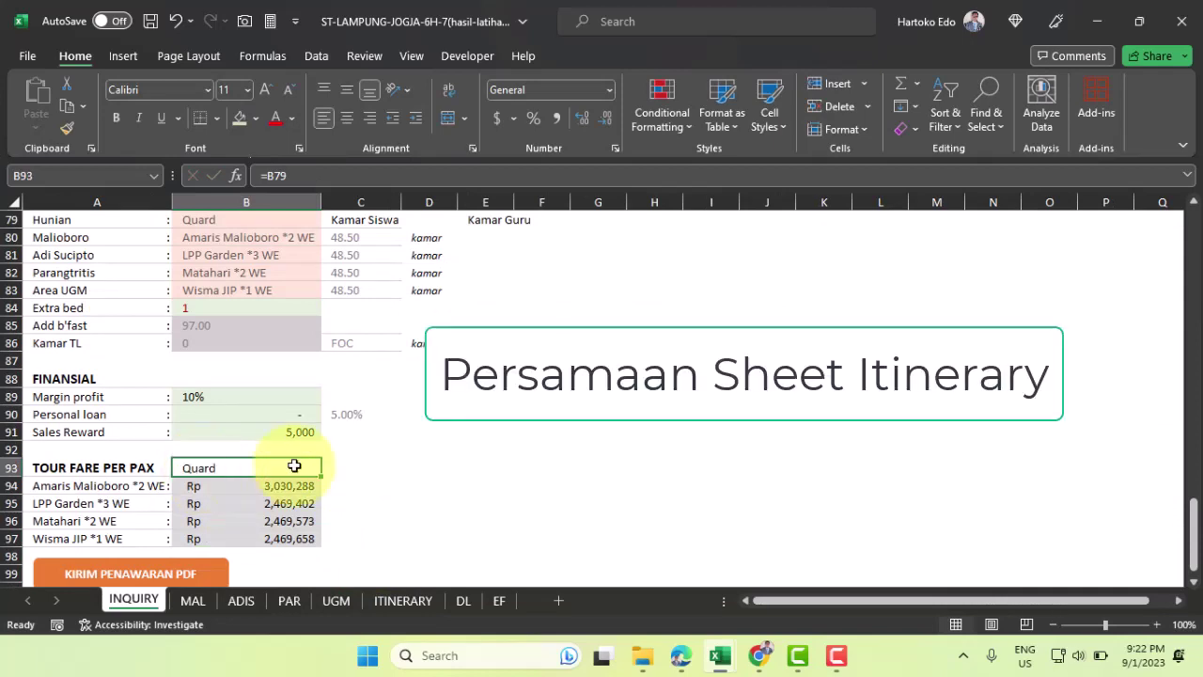
Link the MAL and ADS hotel names in B59 and B60 of ITINERARY to A94 and A95 of INQUIRY
click(401, 601)
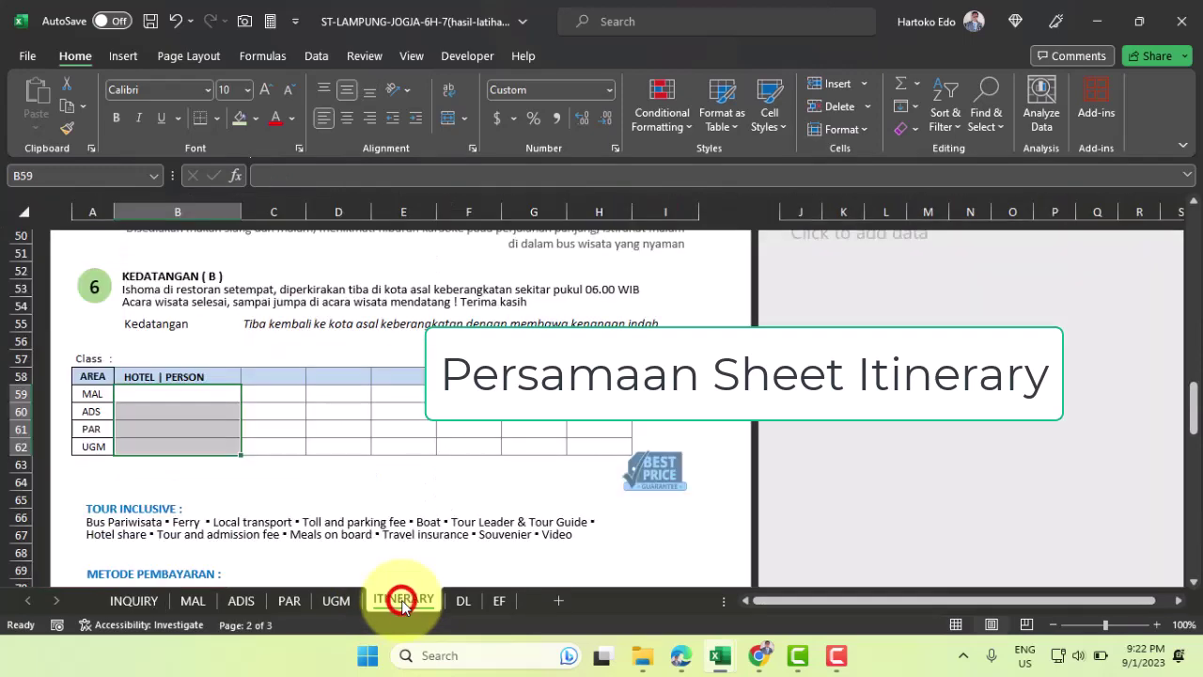
click(169, 391)
text(=)
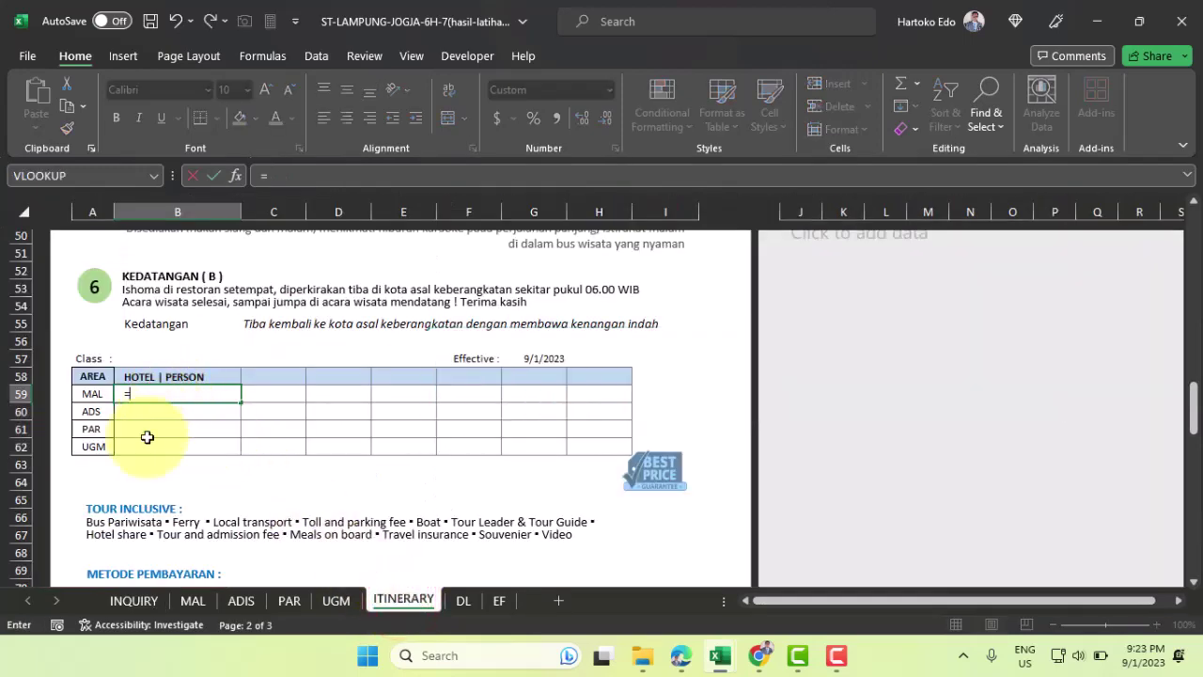
click(133, 599)
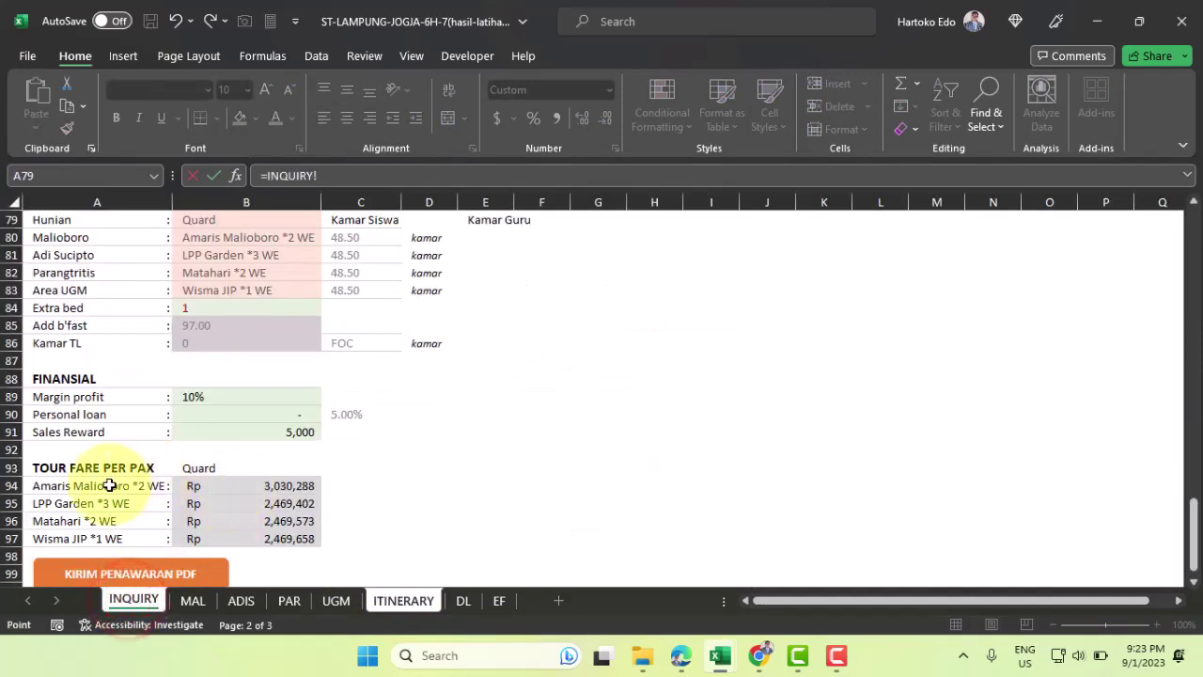
key(Return)
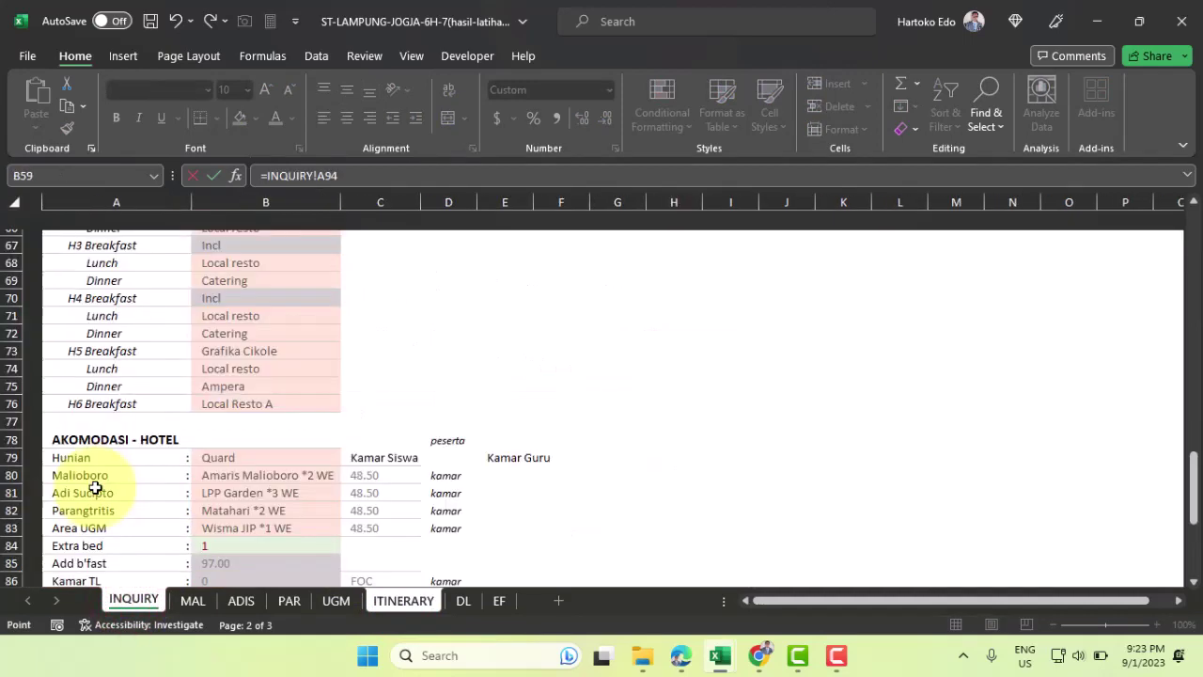
text(=)
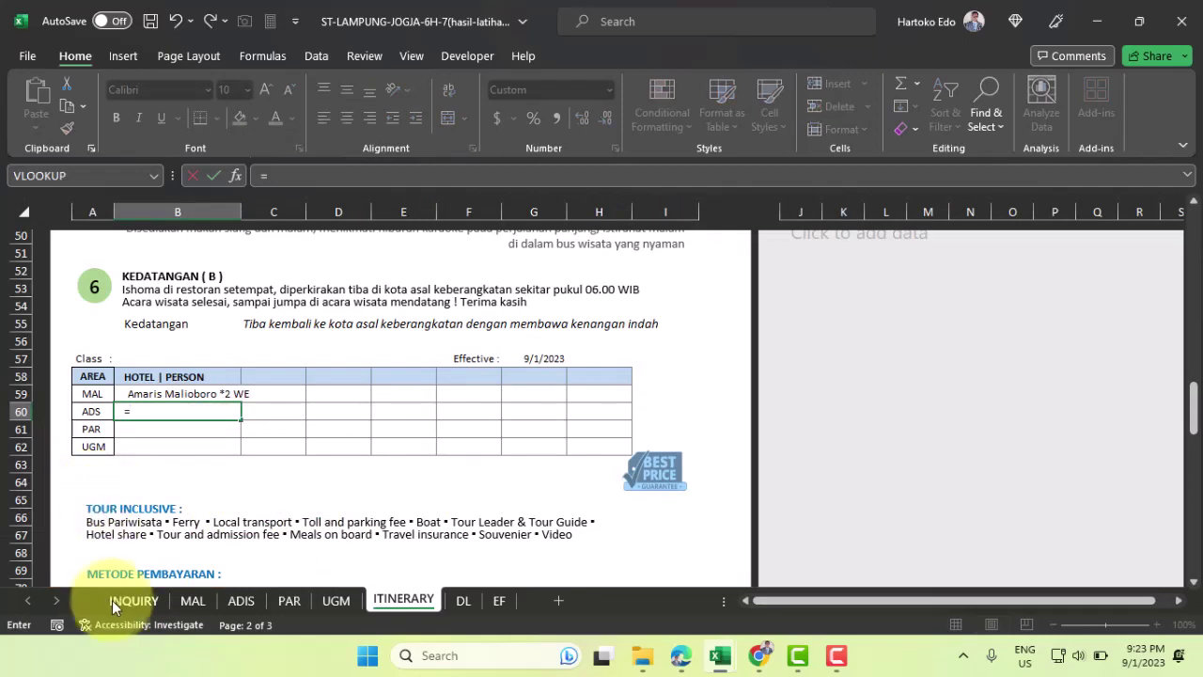
click(133, 600)
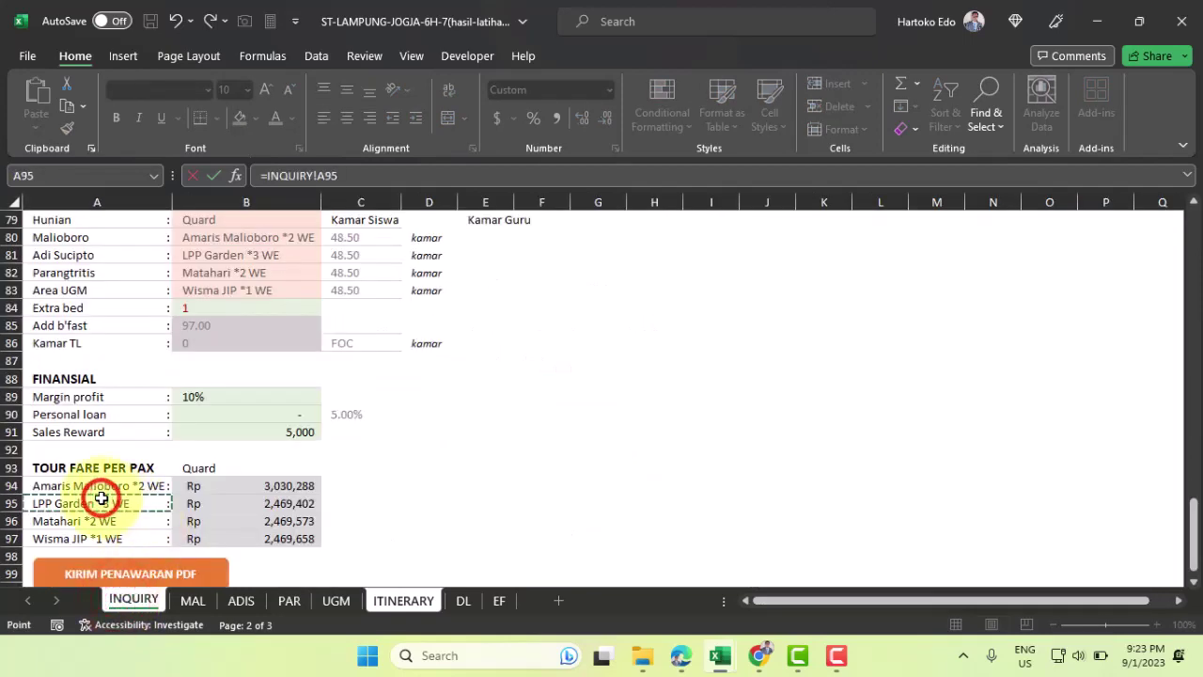
key(Return)
Link the PAR and UGM hotel names in B61 and B62 of ITINERARY to A96 and A97 of INQUIRY
text(=)
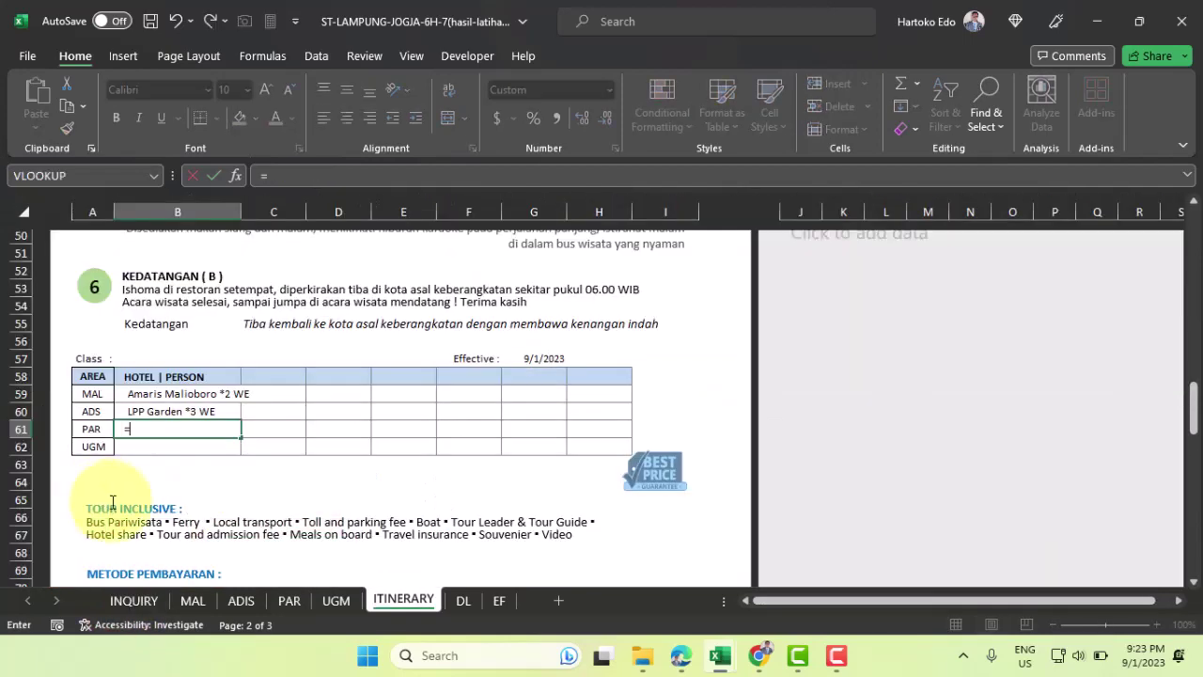
click(134, 599)
click(102, 518)
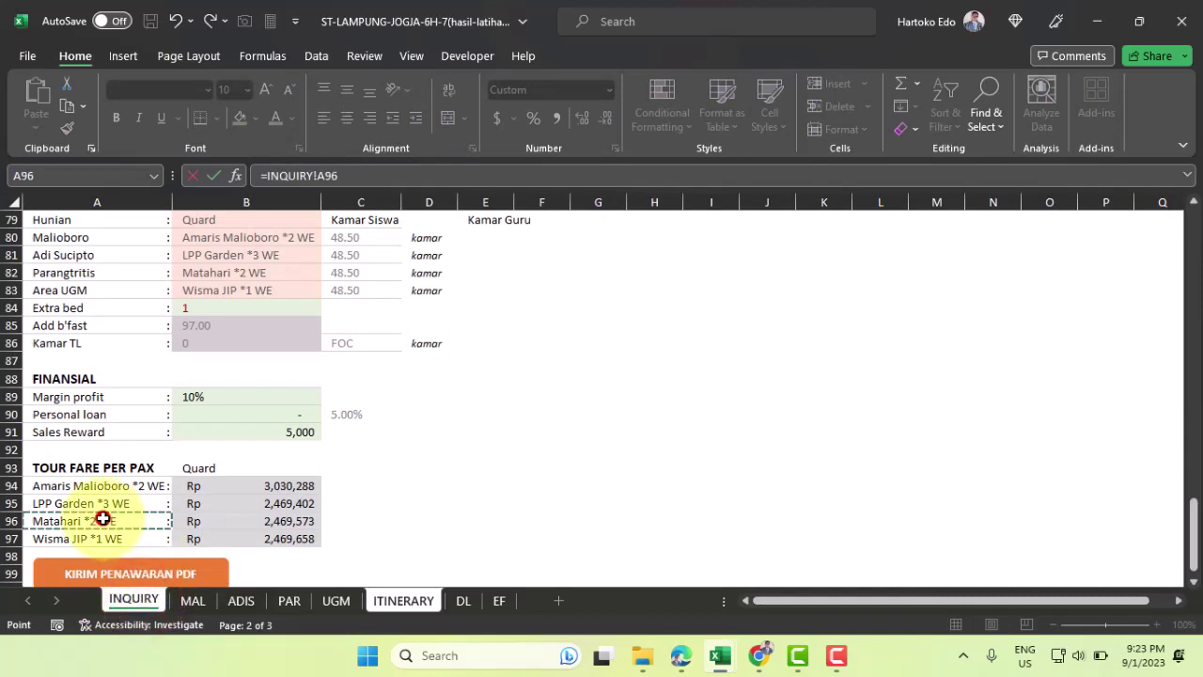
key(Return)
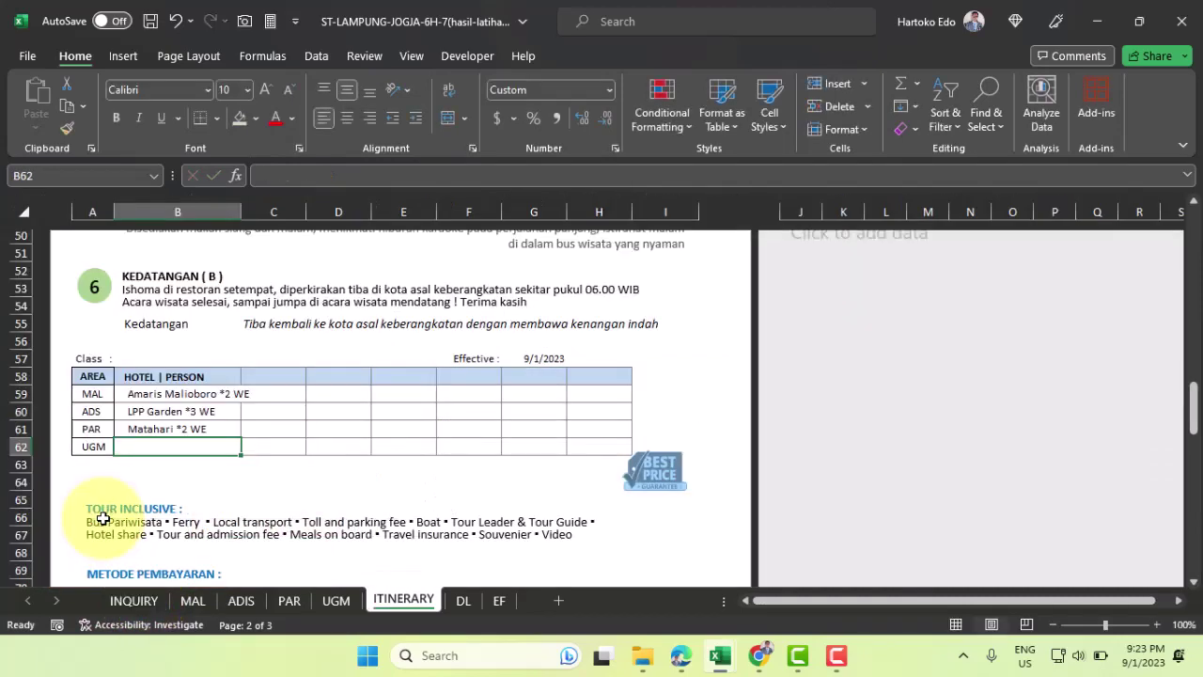
text(=)
click(133, 600)
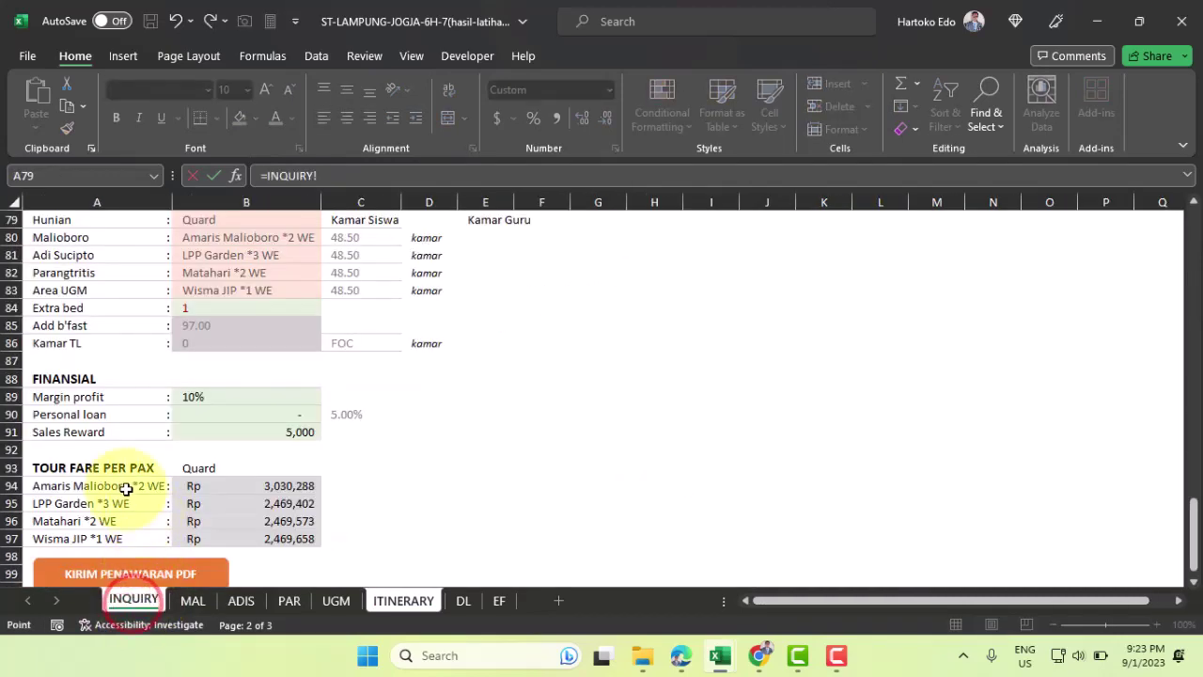
key(Return)
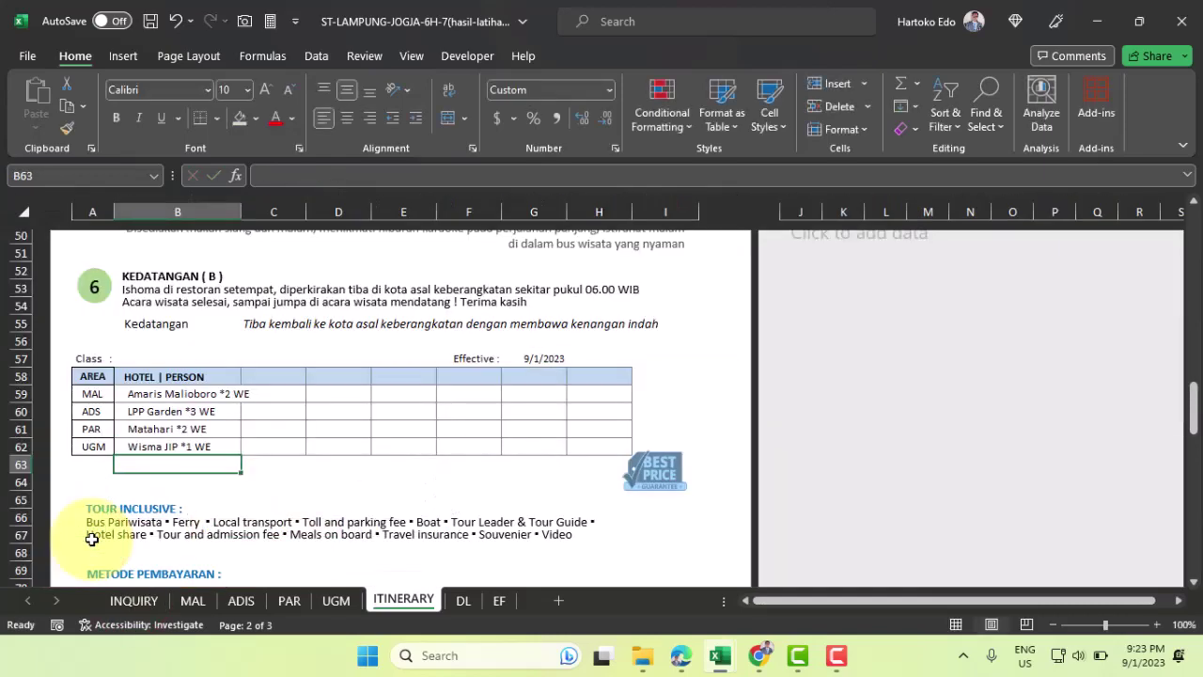
Link the Class cell B57 on ITINERARY to the Hunian room type in B79 of INQUIRY
click(91, 358)
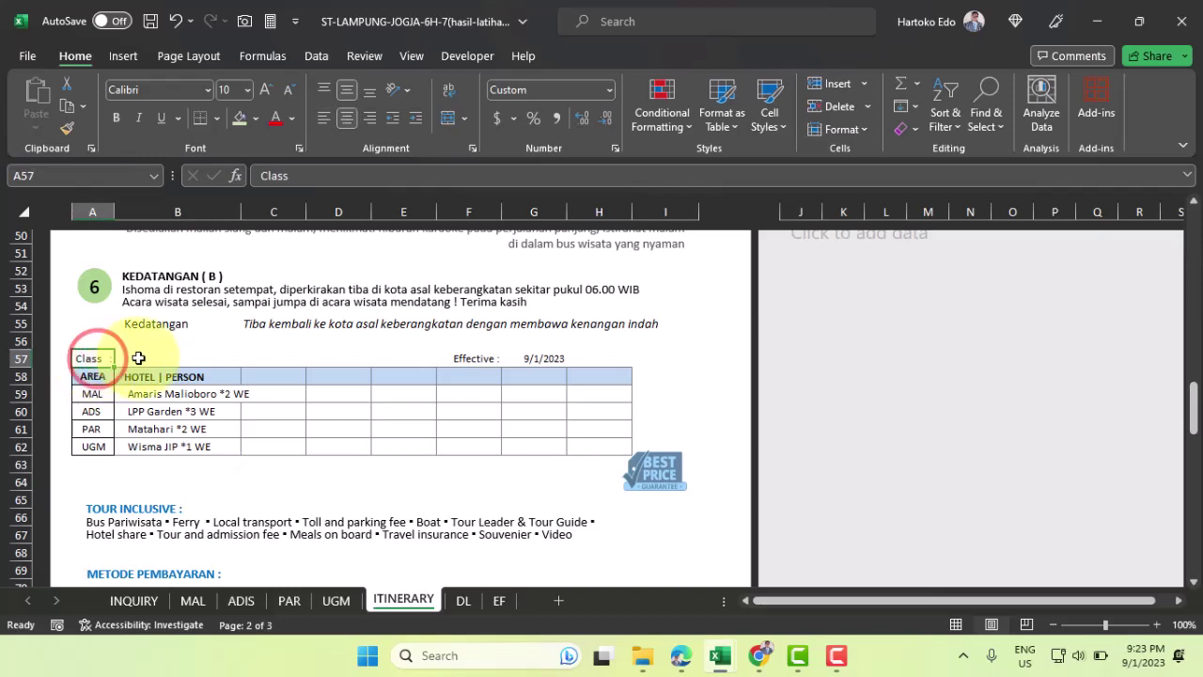
click(139, 358)
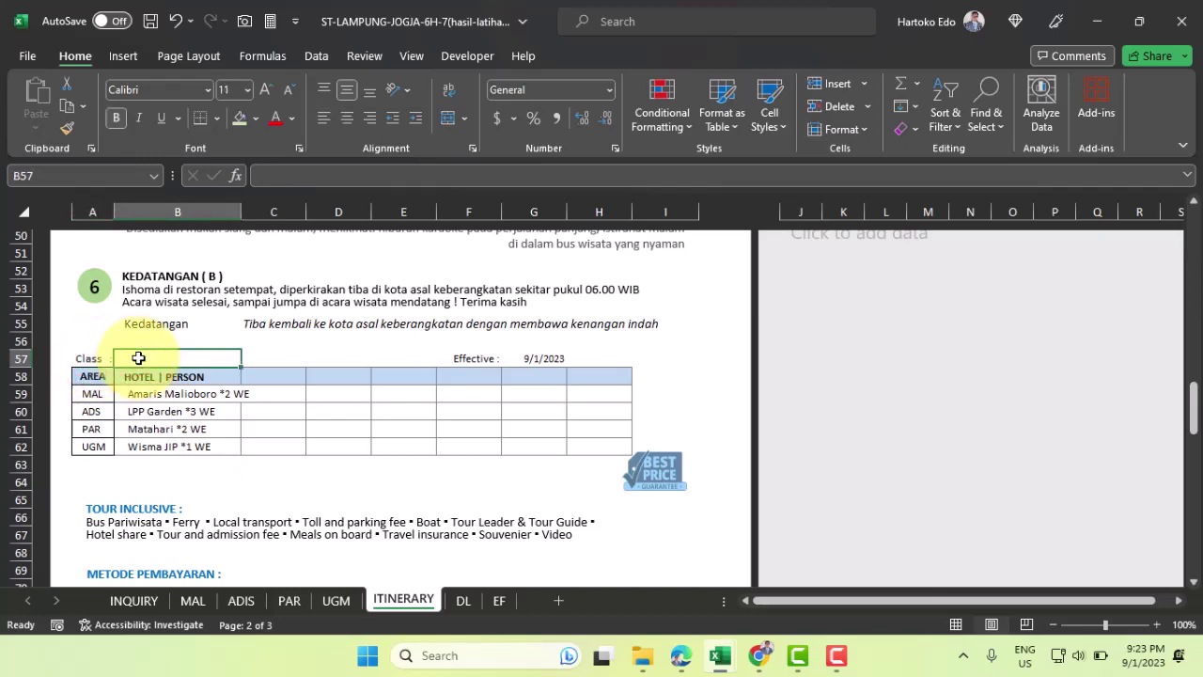
text(=)
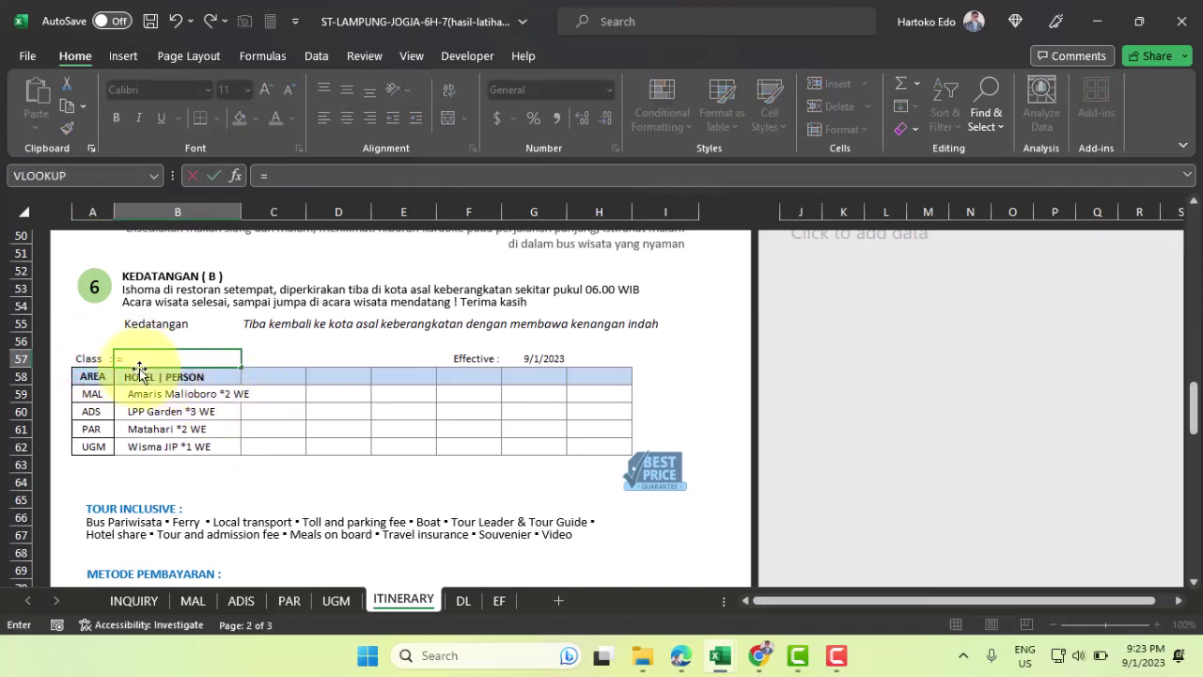
click(133, 602)
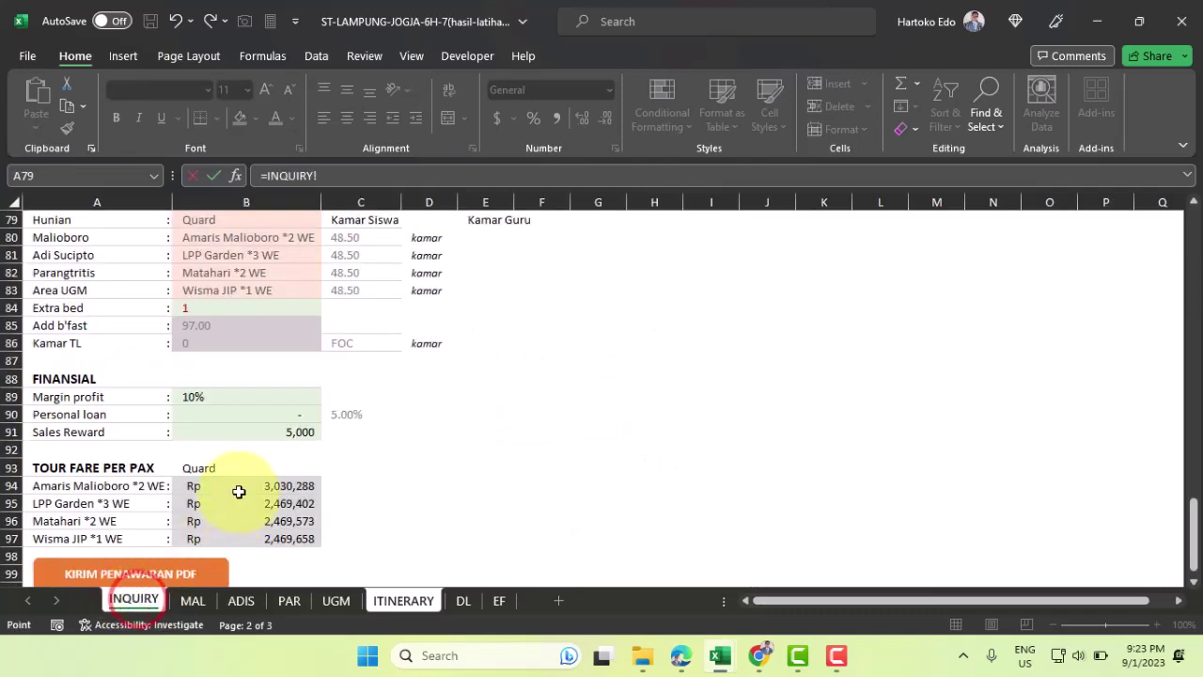
scroll(236, 489, up, 2)
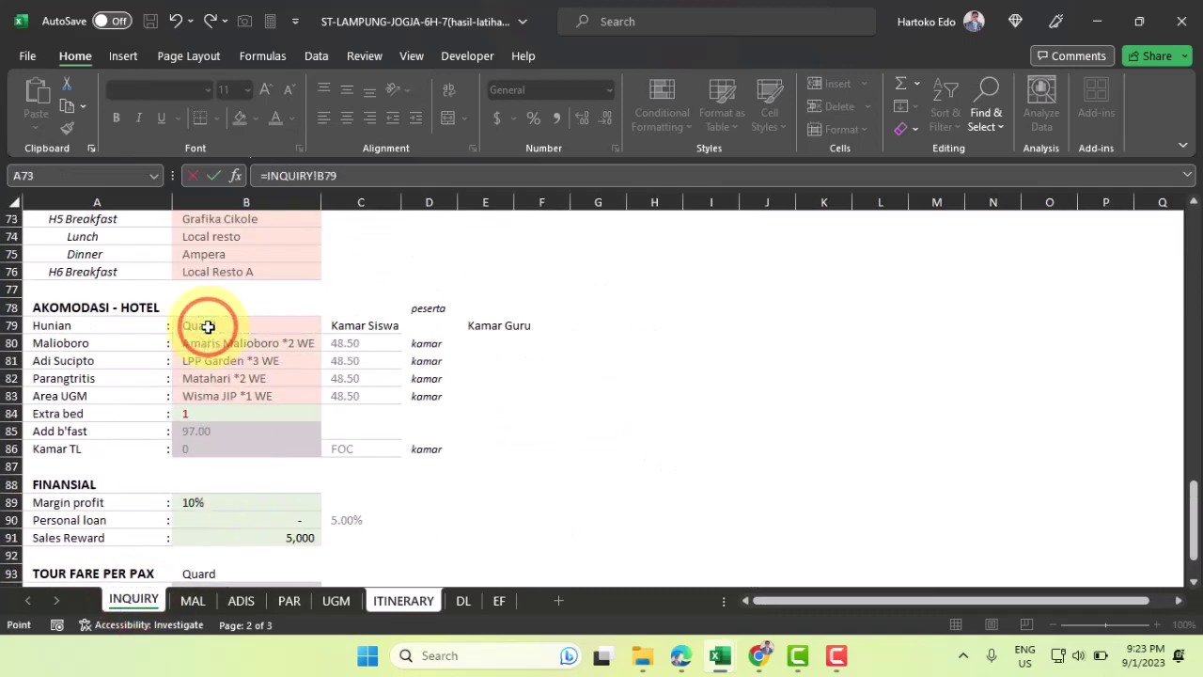
key(Return)
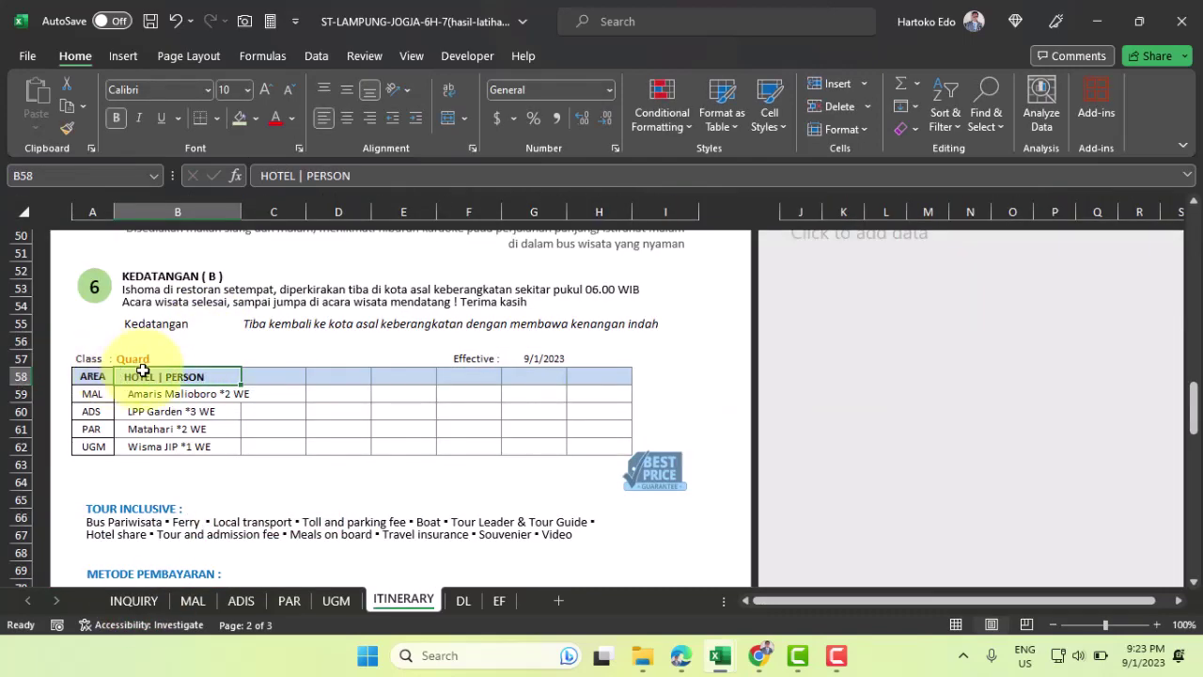
Link the first person-count header C58 on ITINERARY to G5 of MAL
click(276, 376)
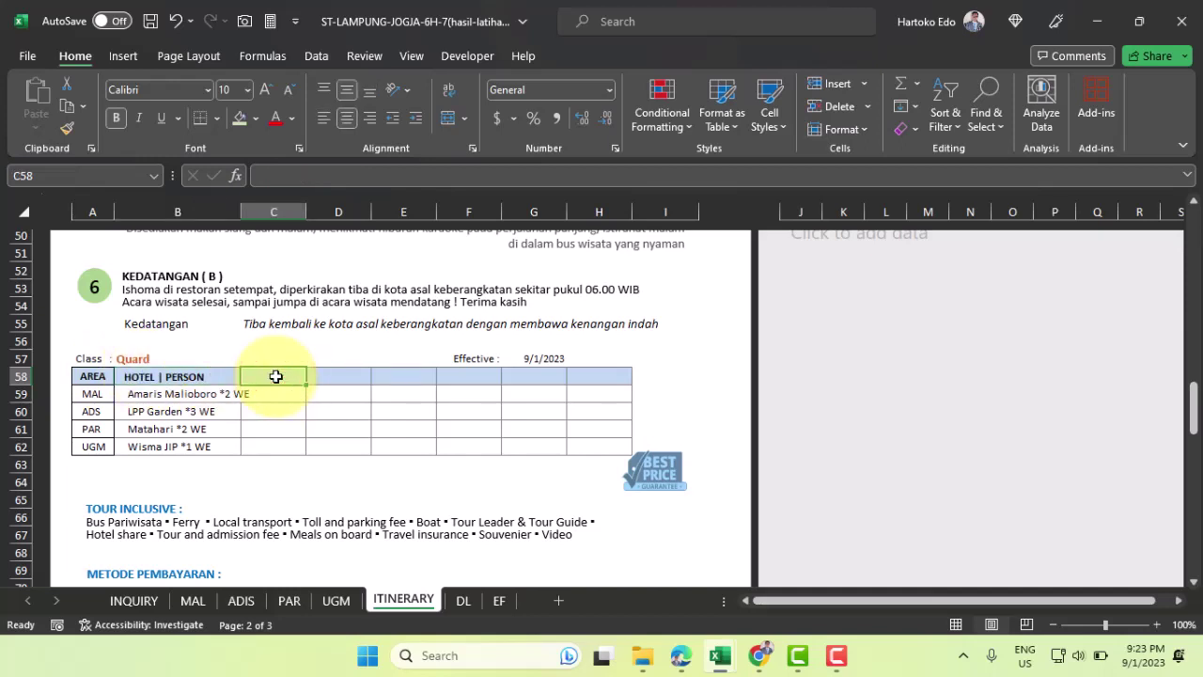
text(=)
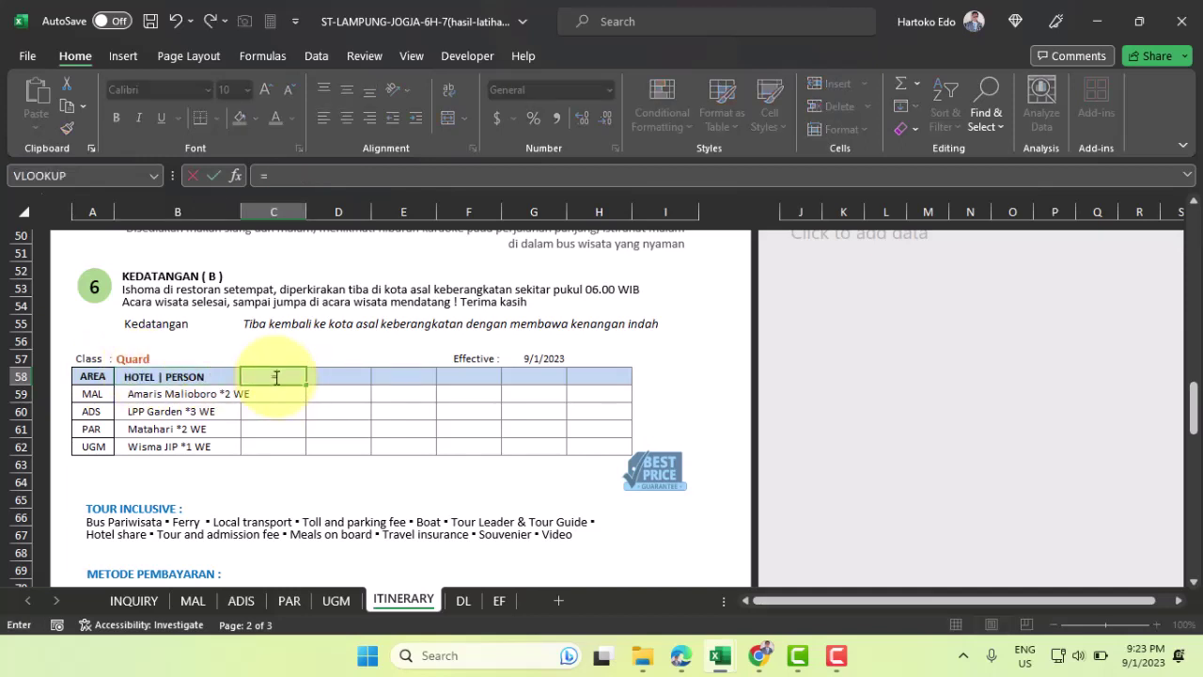
click(193, 600)
scroll(507, 395, up, 7)
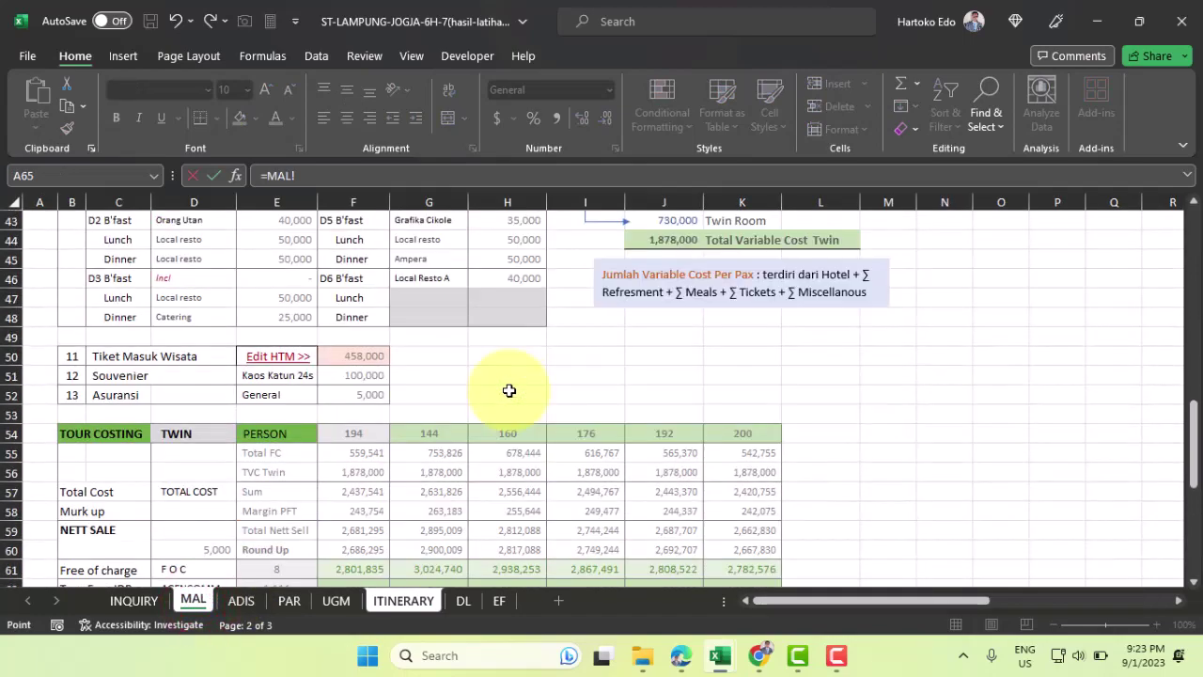
scroll(508, 390, up, 14)
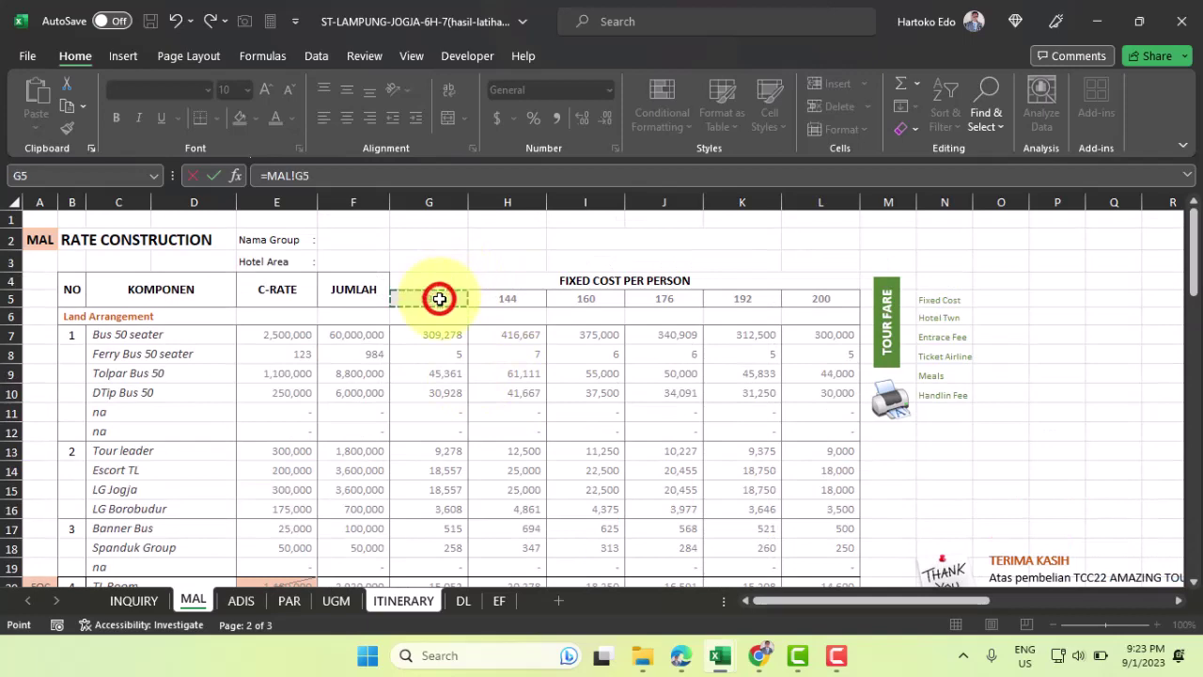
key(Return)
Link the person-count headers D58 and E58 on ITINERARY to H5 and I5 of MAL
click(322, 373)
text(=)
click(192, 600)
click(477, 300)
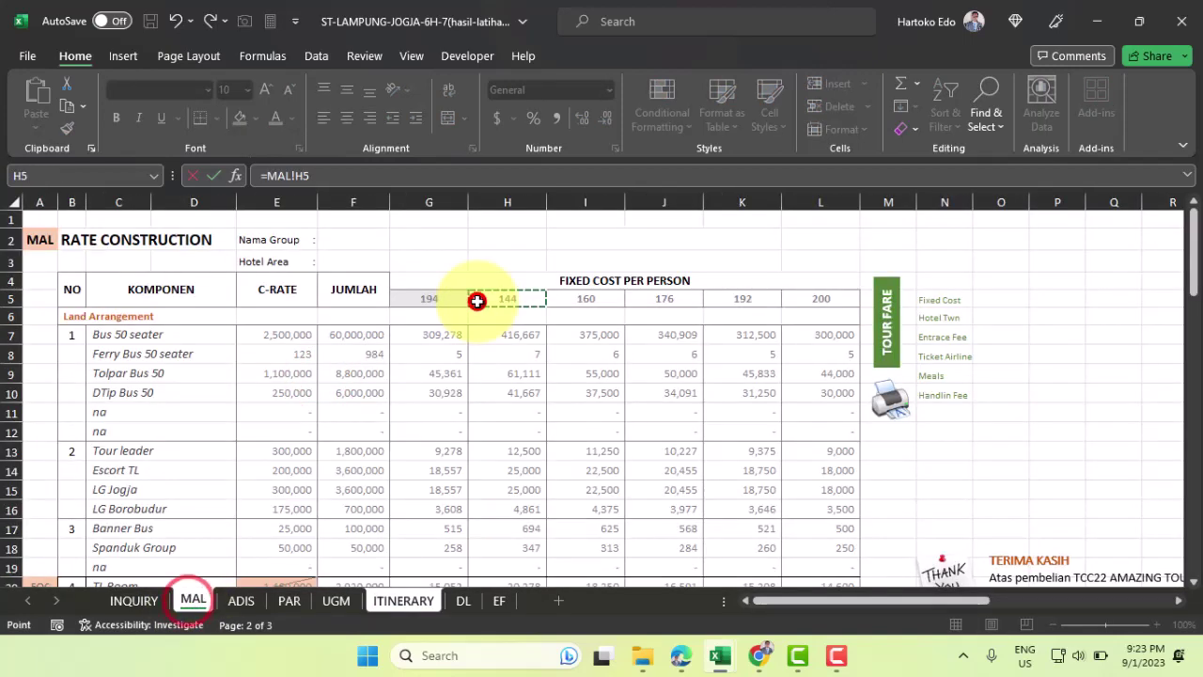
key(Return)
click(403, 375)
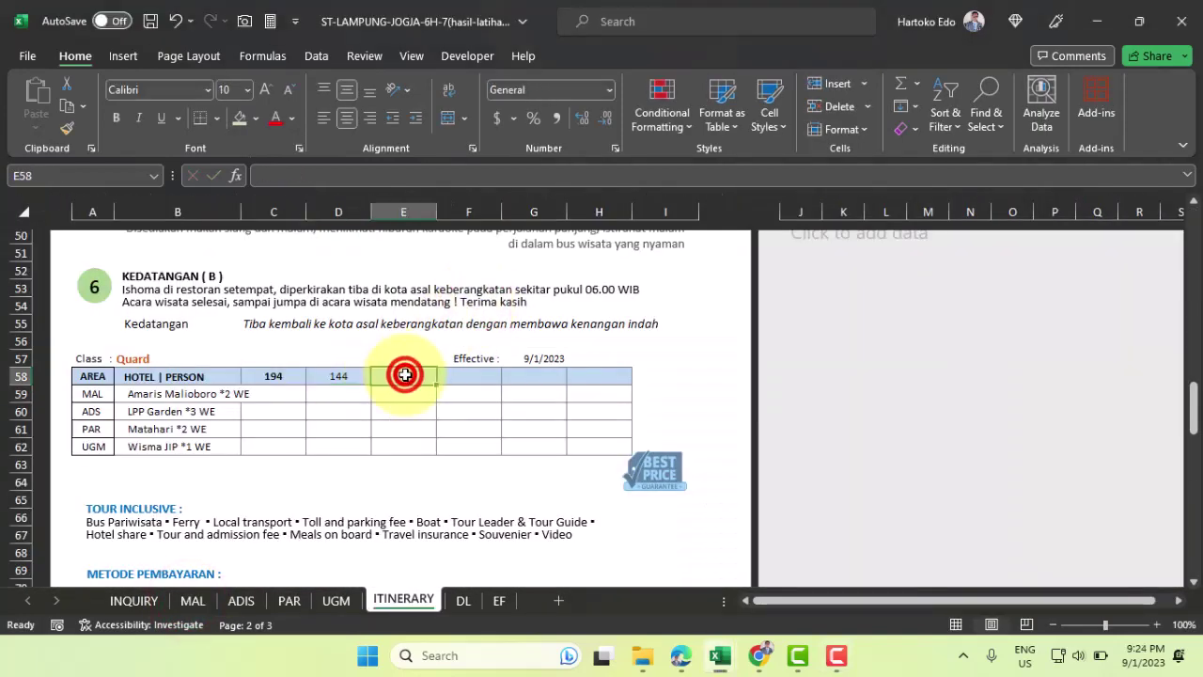
text(=)
click(193, 600)
click(595, 302)
key(Return)
Link the person-count headers F58 and G58 on ITINERARY to J5 and K5 of MAL
click(476, 378)
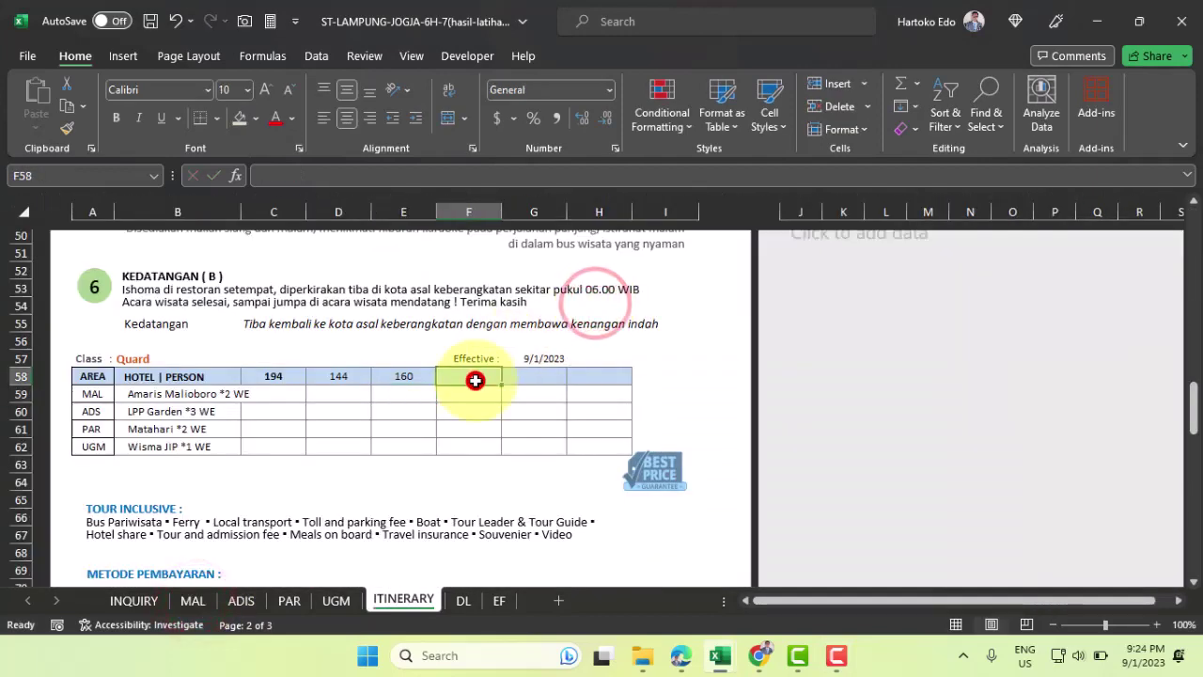
text(=)
click(193, 600)
click(669, 297)
key(Return)
click(526, 376)
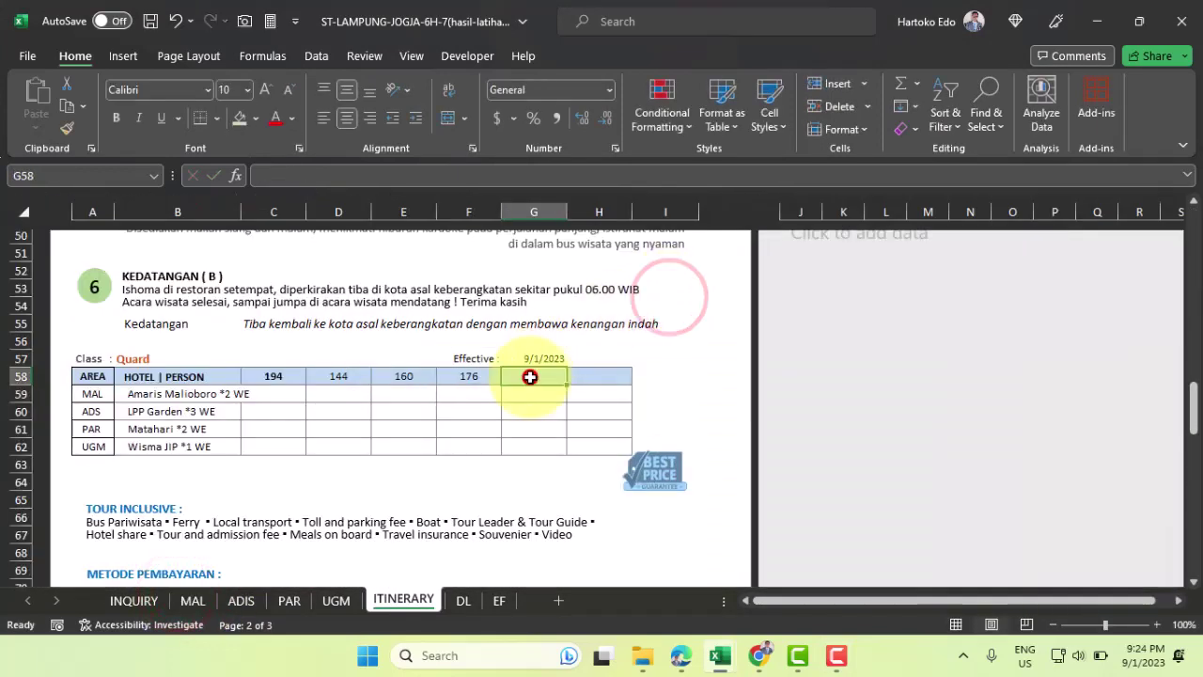
text(=)
click(193, 599)
click(742, 297)
key(Return)
Link the last person-count header H58 to L5 of MAL and widen column B to fit the hotel names
click(752, 457)
text(=)
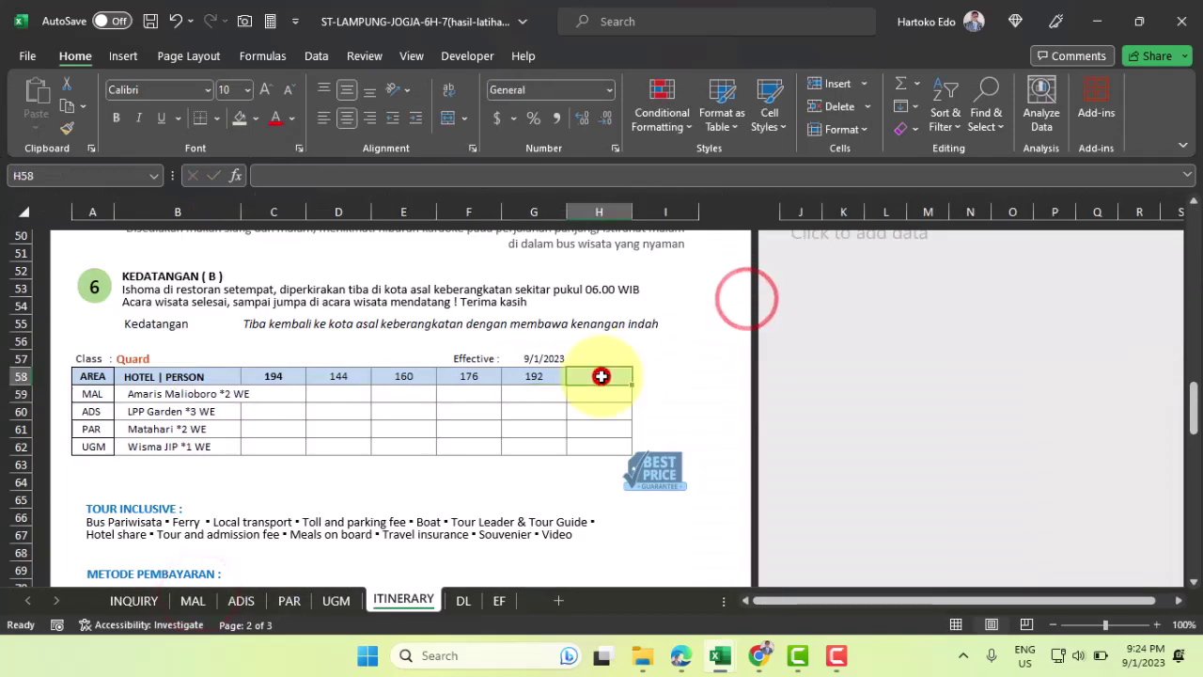
click(193, 600)
click(832, 299)
key(Return)
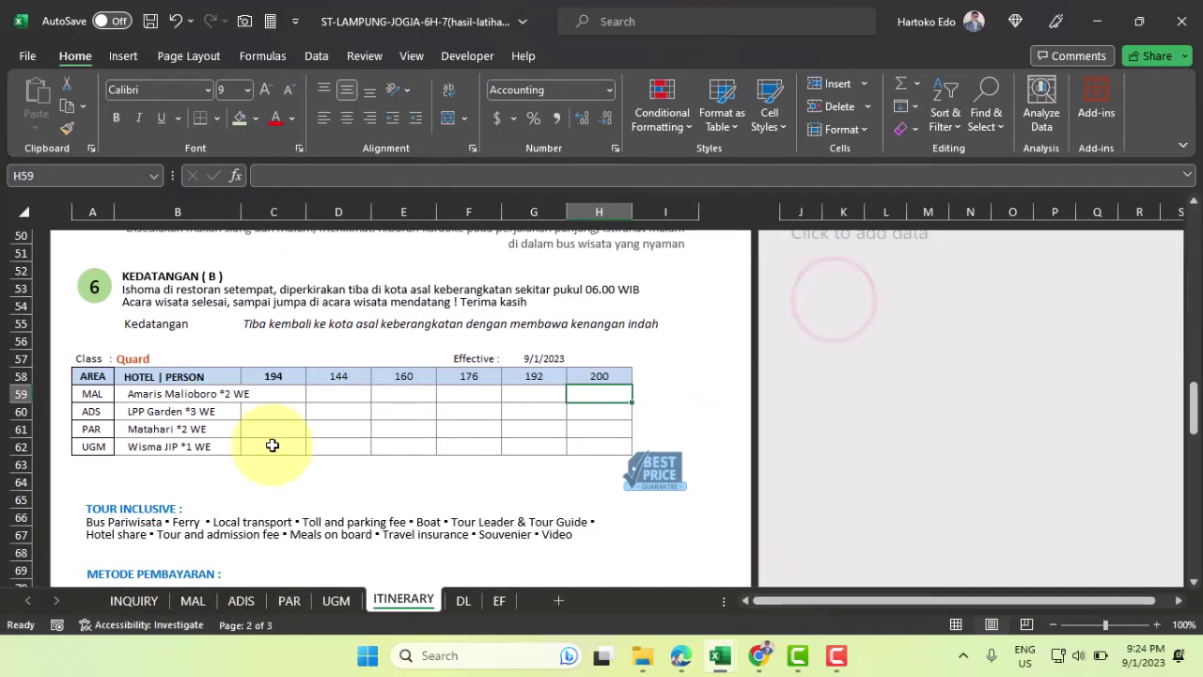
drag(240, 209, 255, 223)
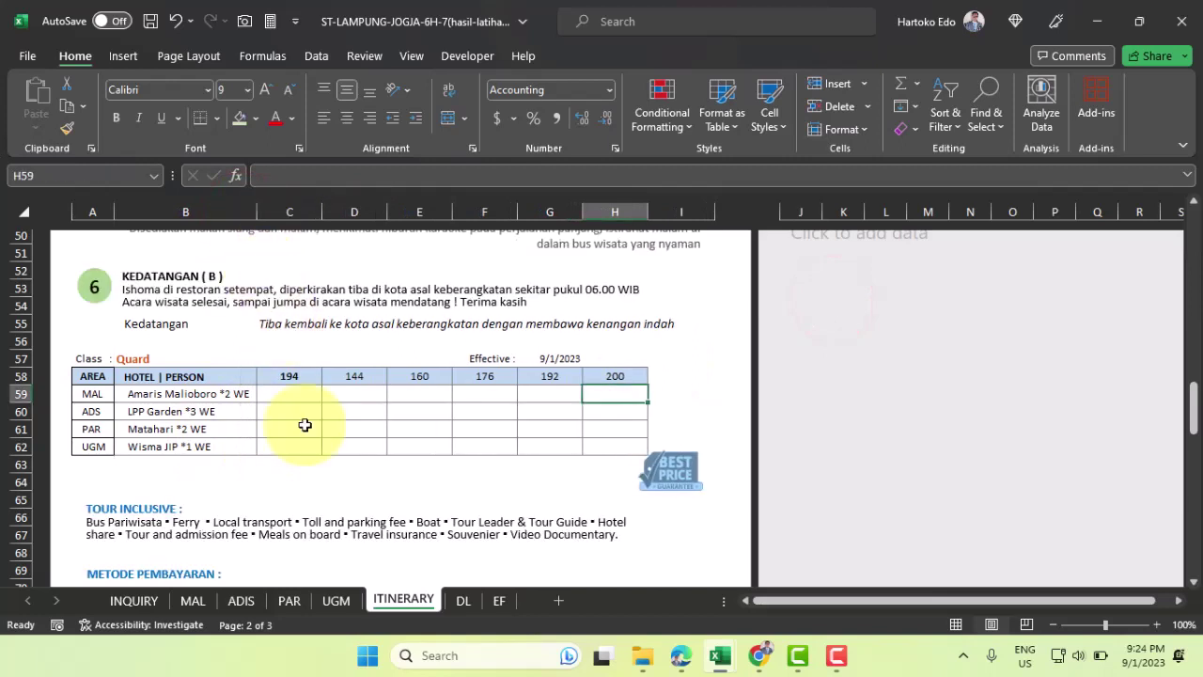
Check the linked formulas in the person-count headers of row 58 and in the Class cell B57
click(276, 394)
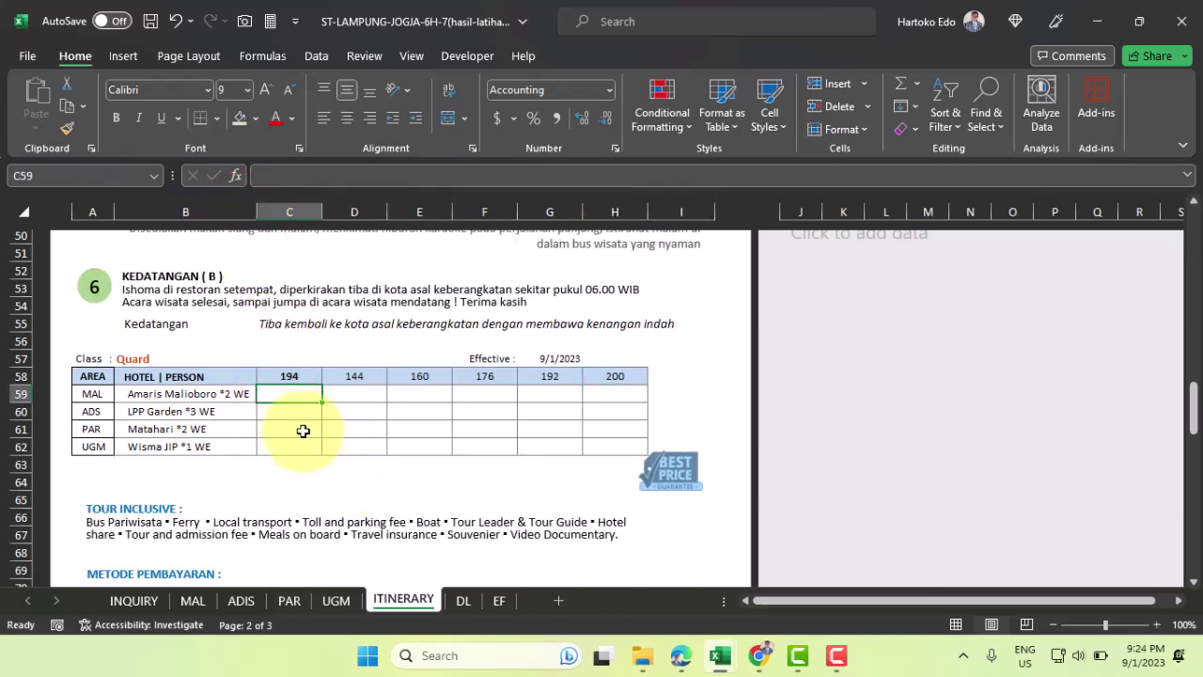
click(289, 375)
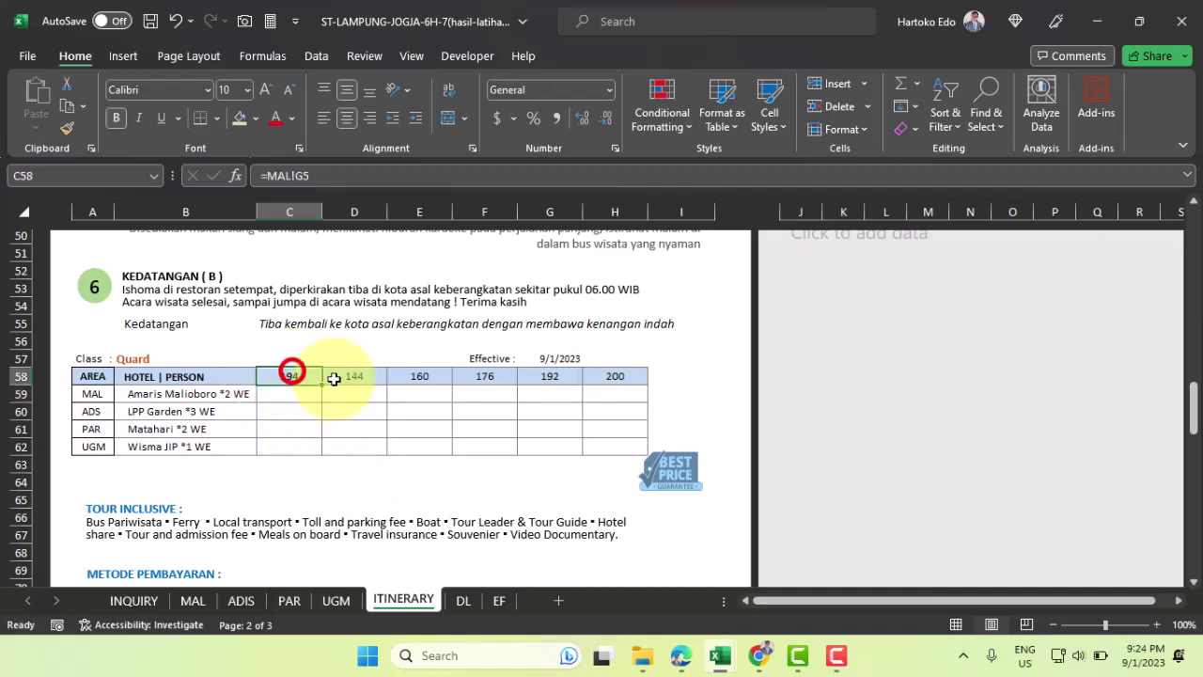
click(362, 381)
click(419, 378)
click(479, 378)
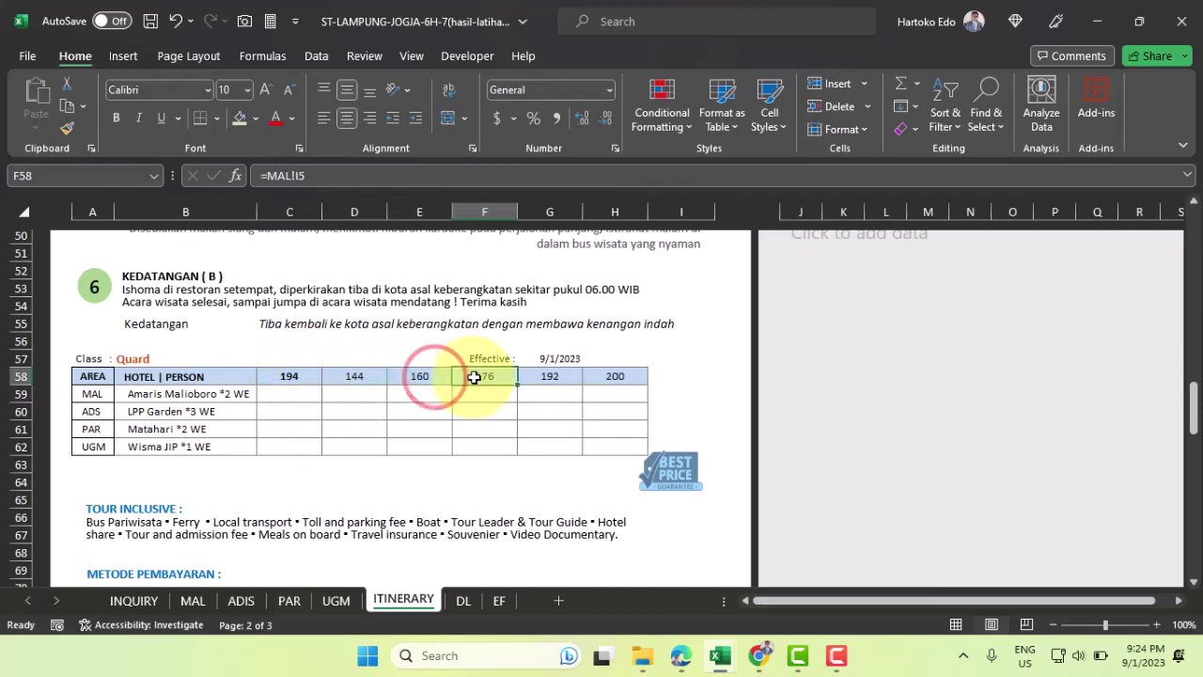
click(617, 378)
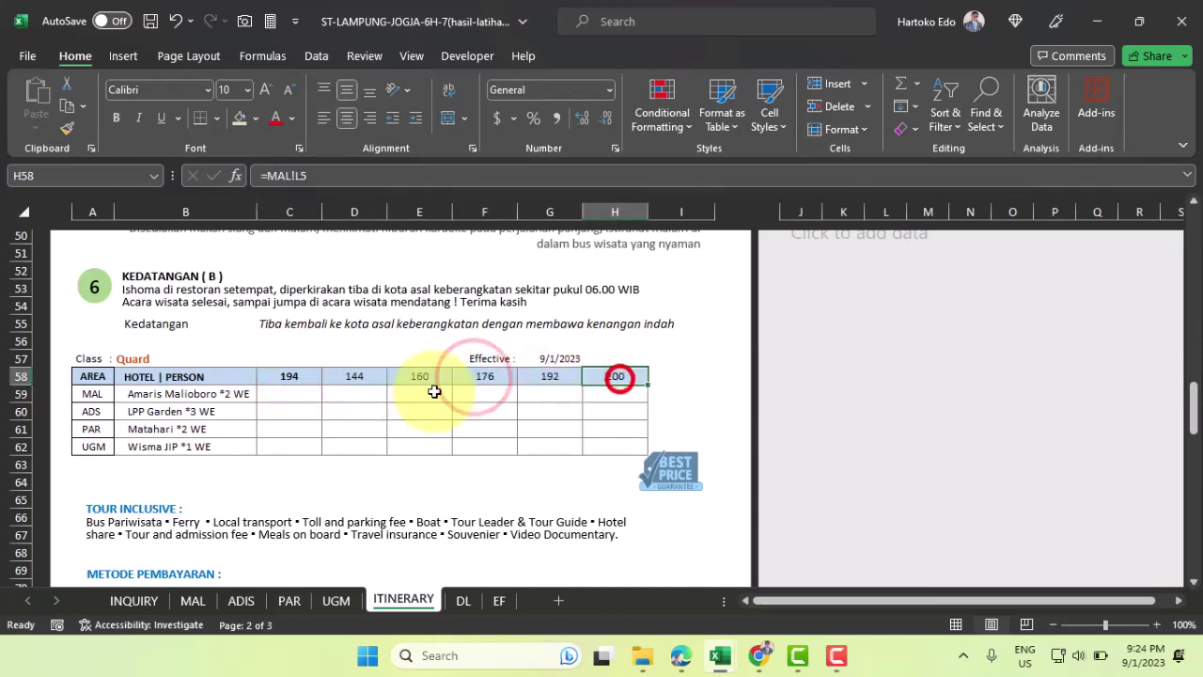
click(124, 359)
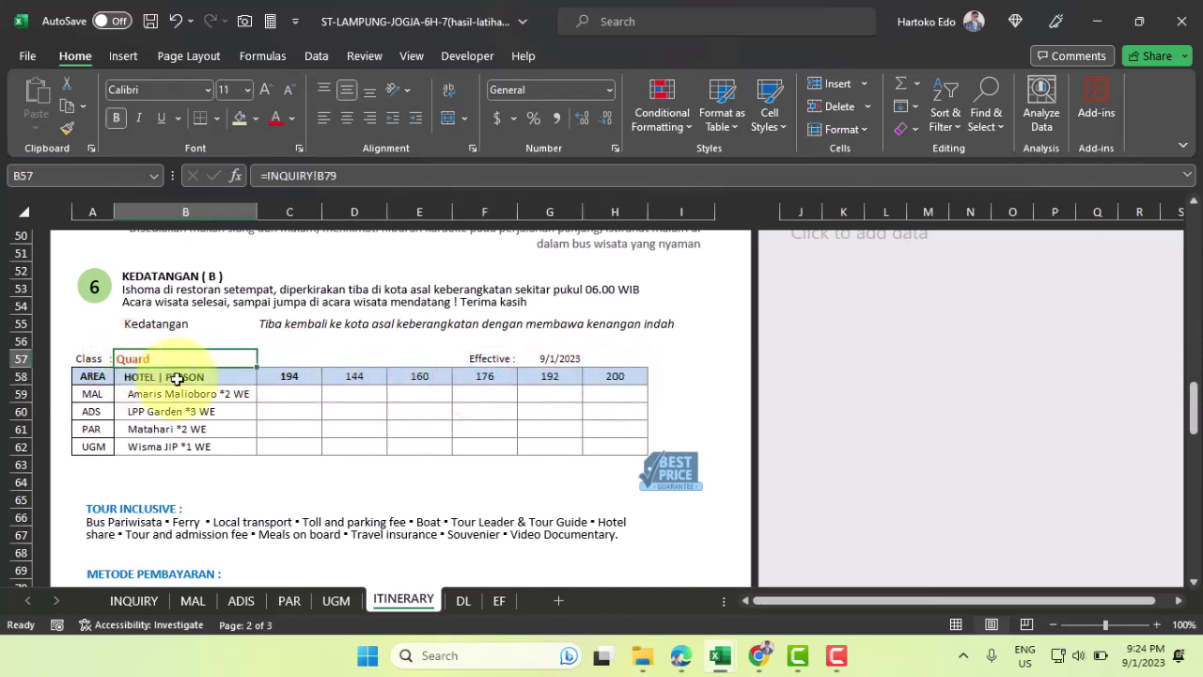
Link the MAL hotel price in C59 of ITINERARY to the QUARD tour fare in F82 of MAL
click(295, 393)
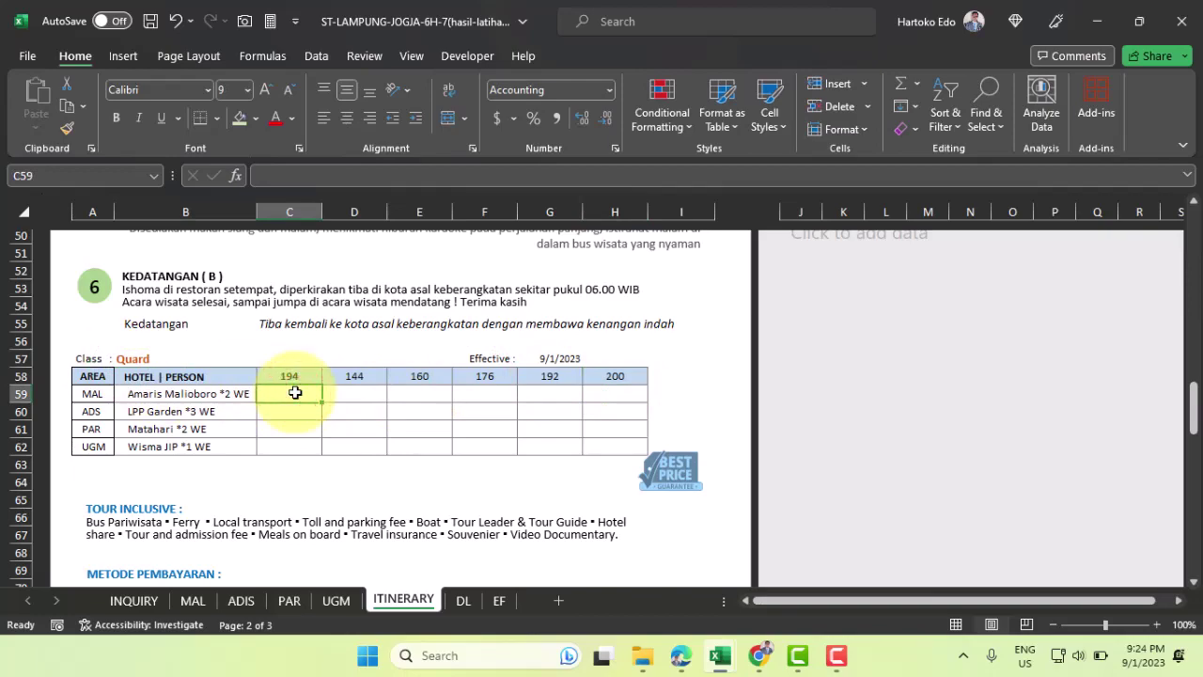
text(=)
click(193, 599)
scroll(411, 505, down, 3)
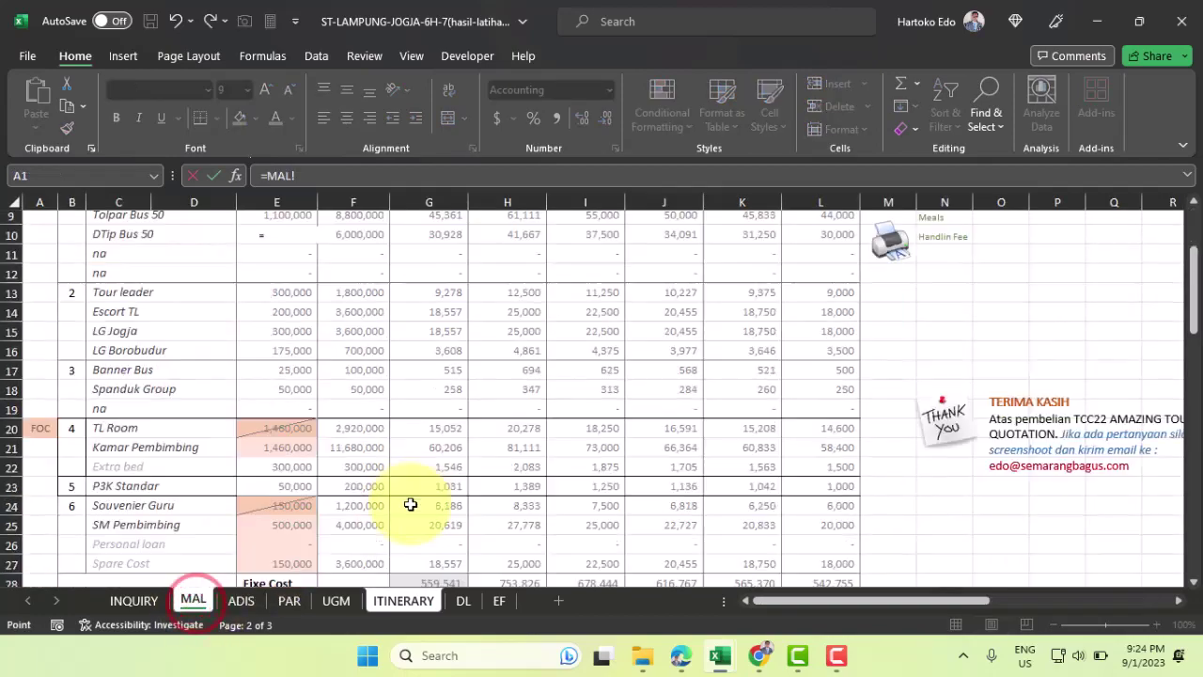
scroll(411, 504, down, 19)
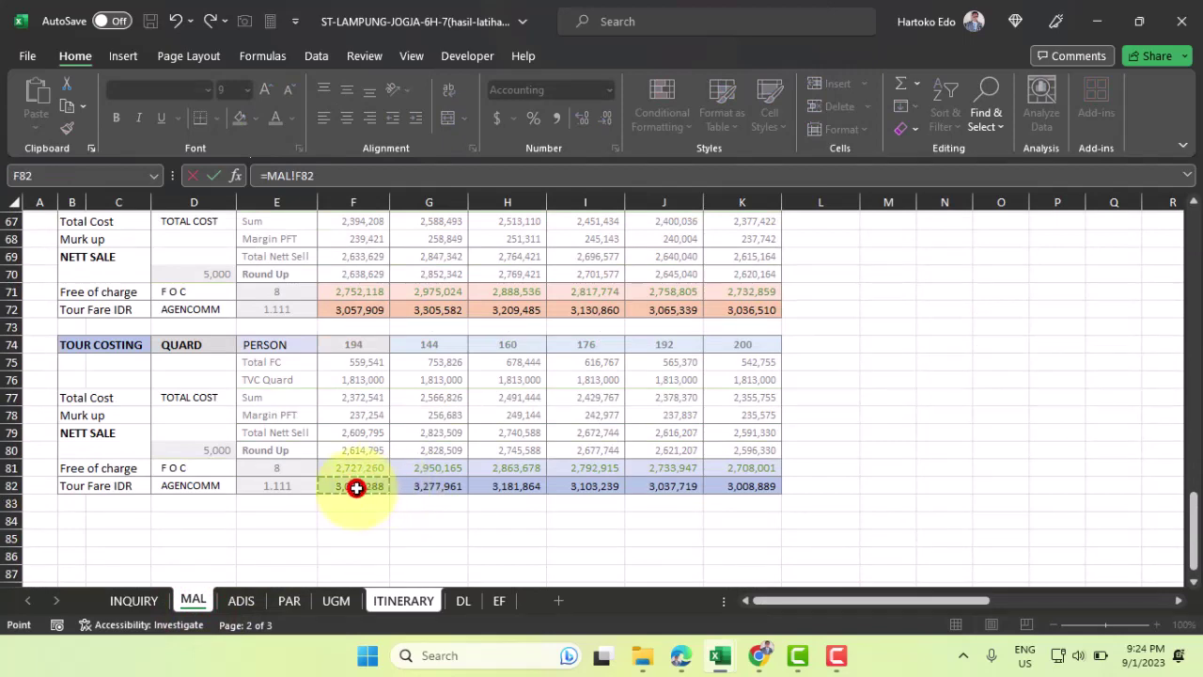
key(Return)
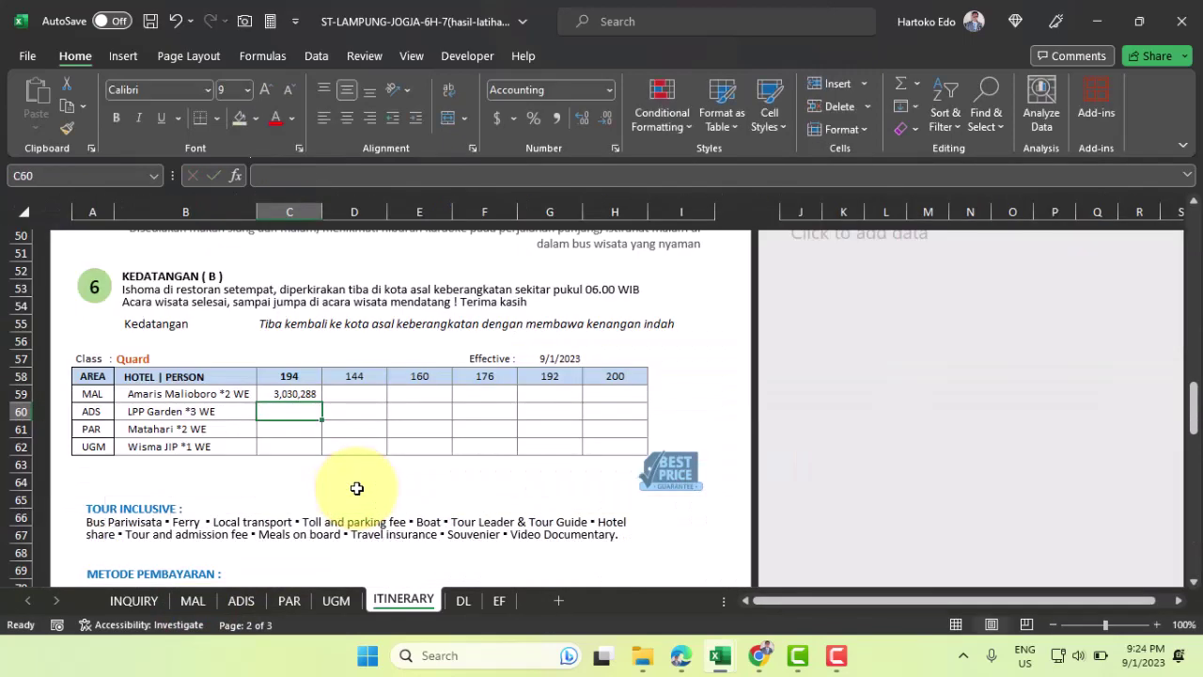
Link the ADS hotel price in C60 of ITINERARY to the QUARD tour fare in F82 of ADIS
text(=)
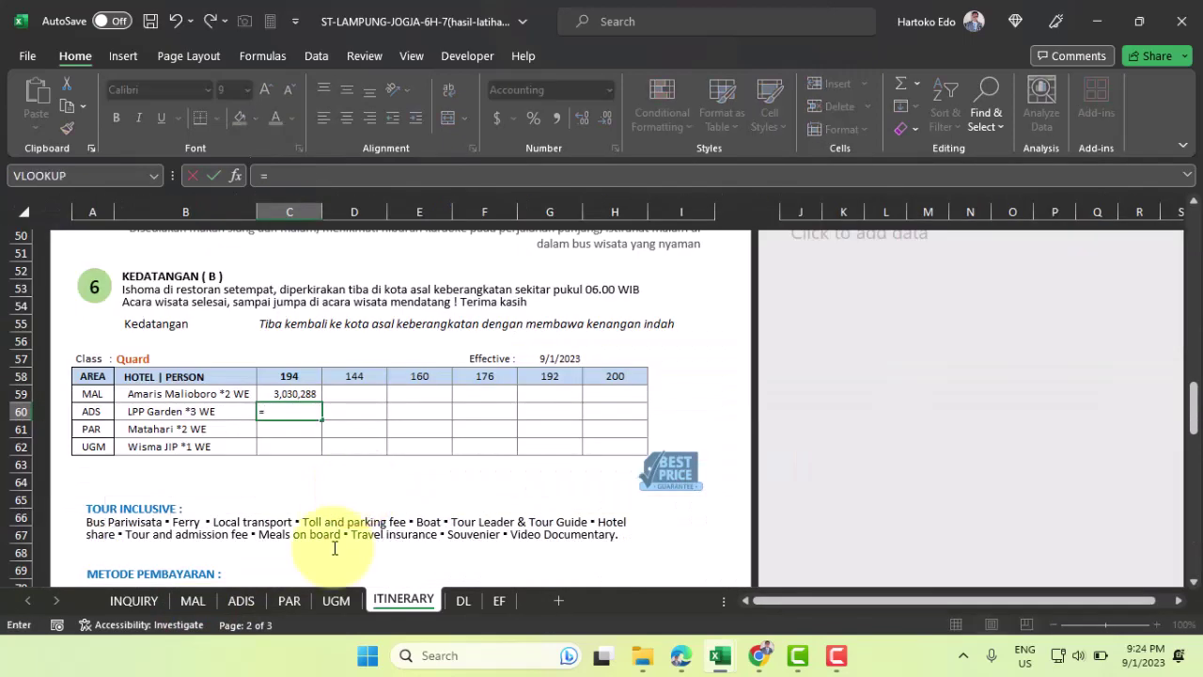
click(240, 600)
scroll(366, 531, down, 4)
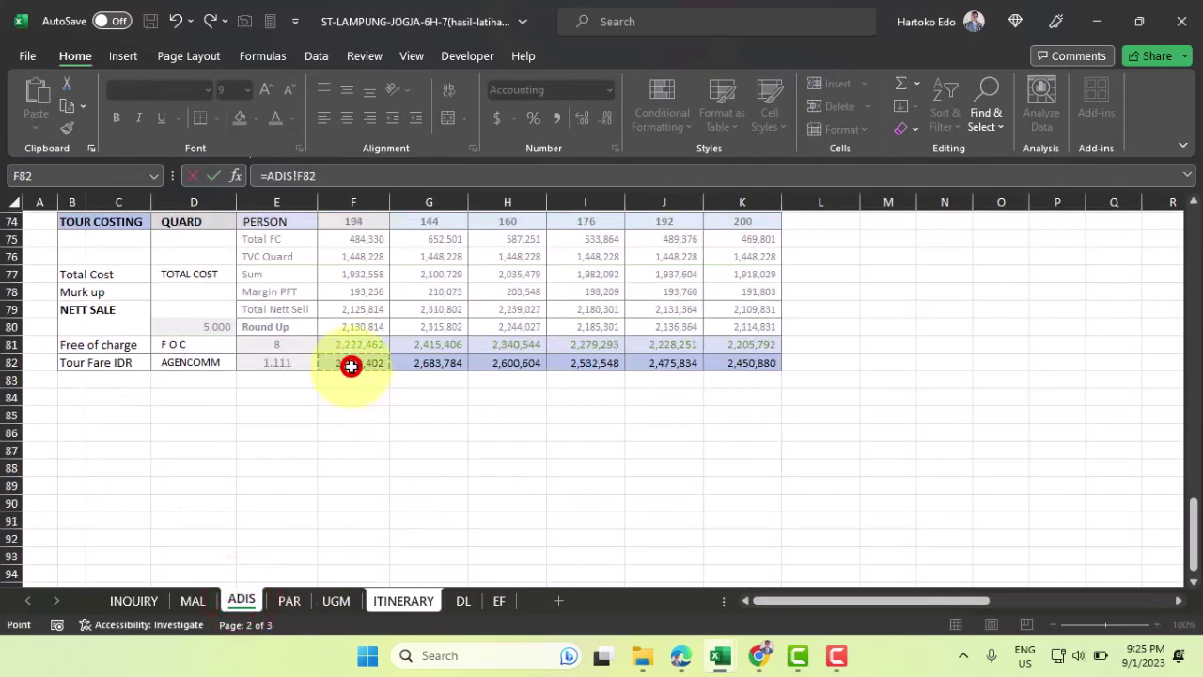
key(Return)
Link the PAR and UGM hotel prices in C61 and C62 of ITINERARY to the QUARD tour fare in F82 of their own area sheets
text(=)
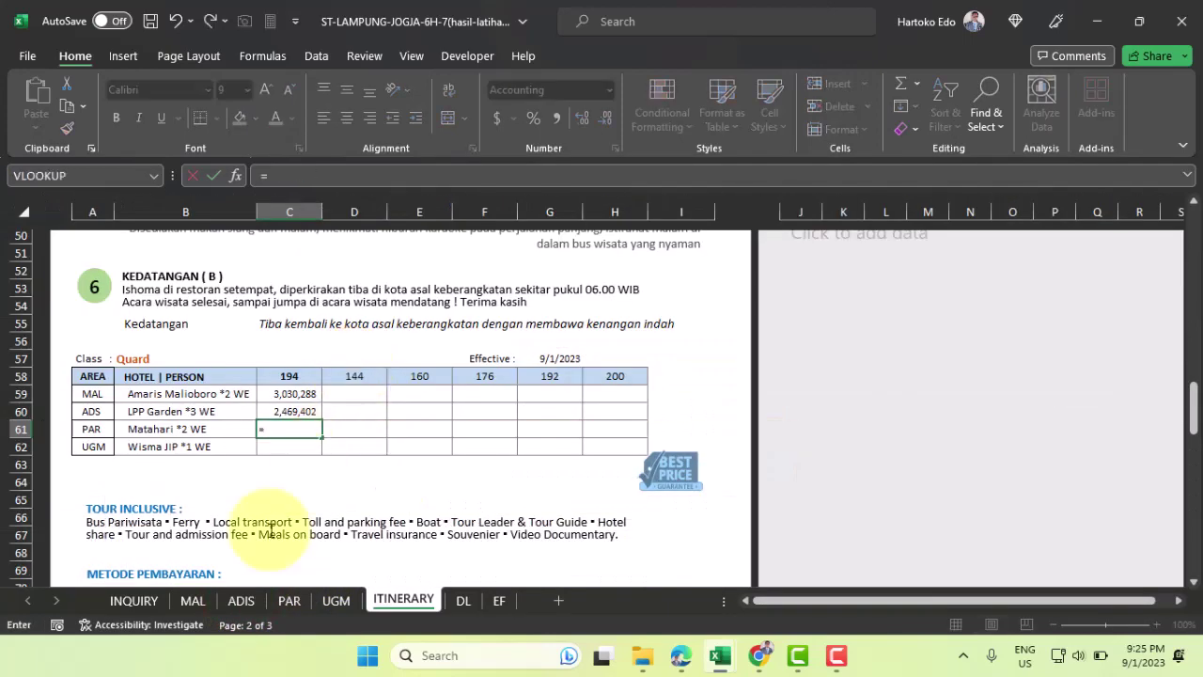
click(289, 600)
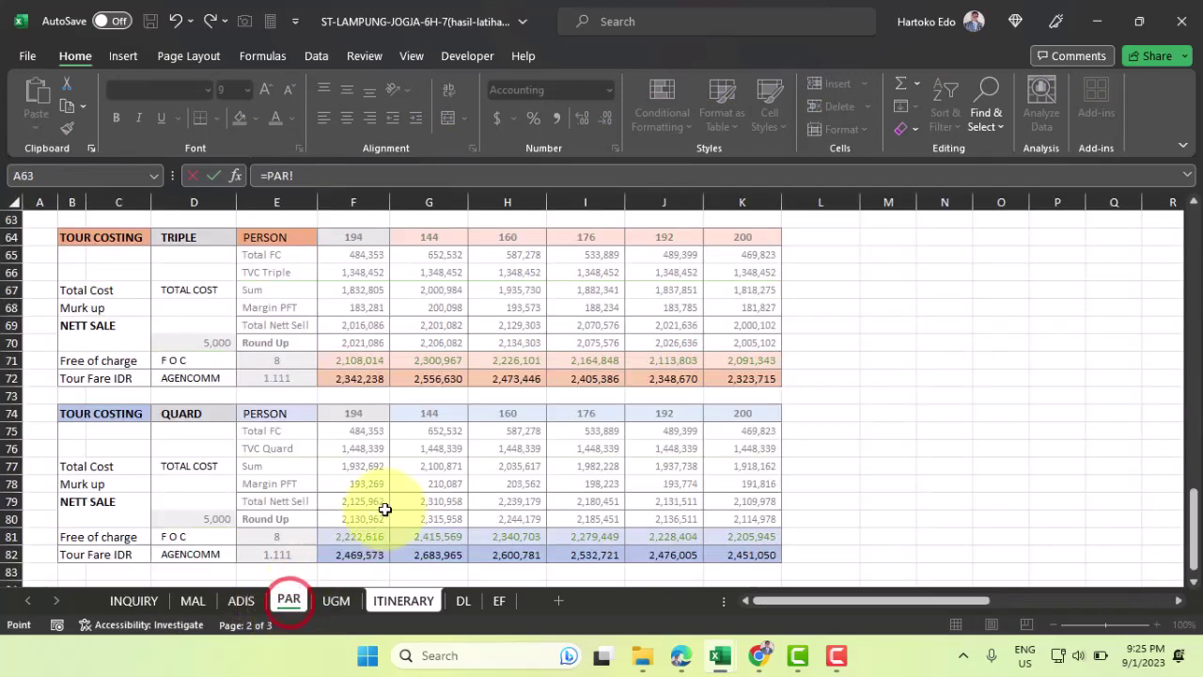
key(Return)
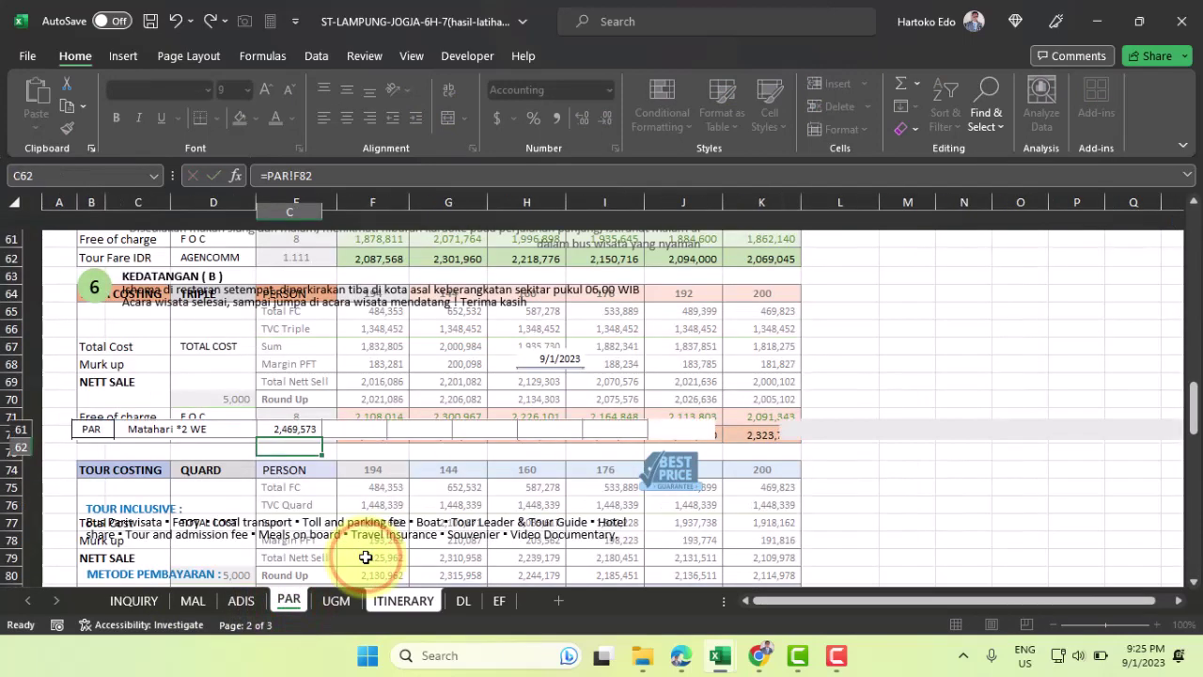
click(334, 600)
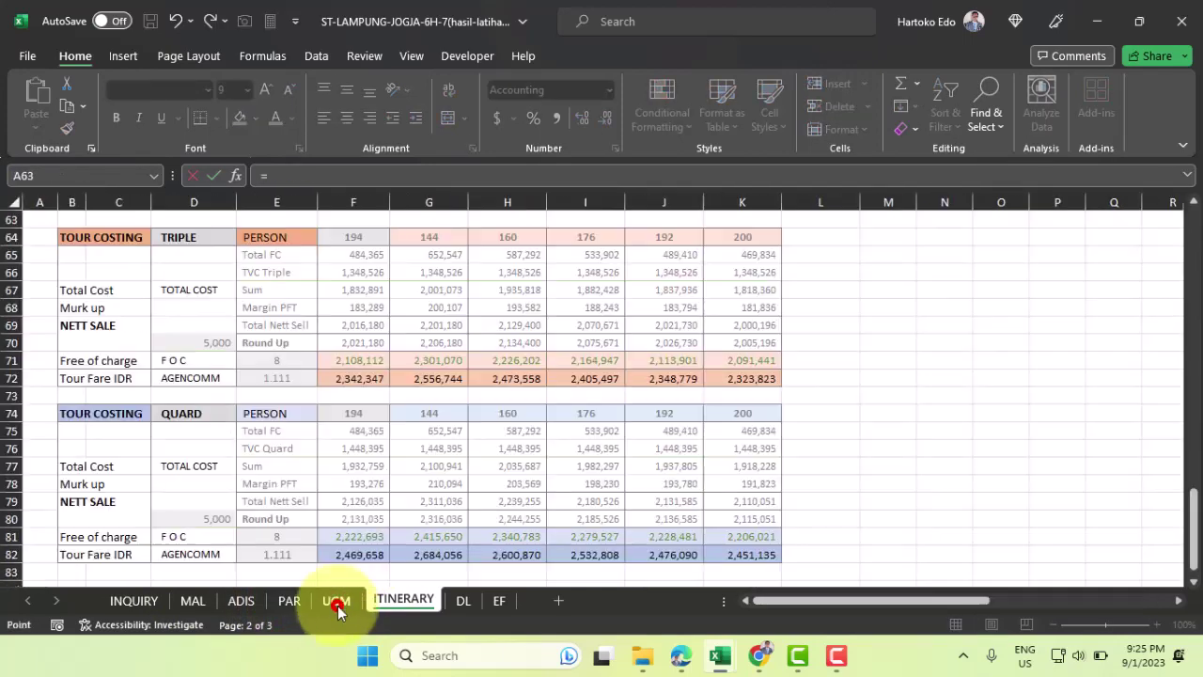
key(Return)
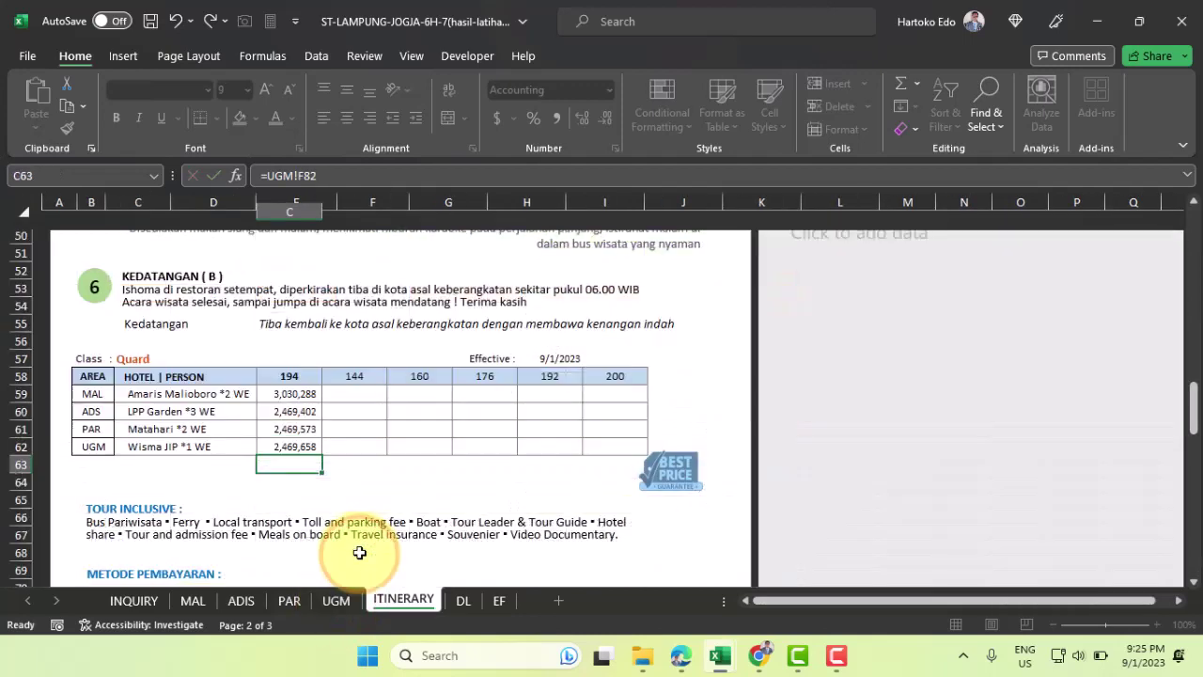
Link the 144-person prices in D59 and D60 of ITINERARY to the QUARD tour fares in G82 of MAL and G82 of ADIS
click(360, 389)
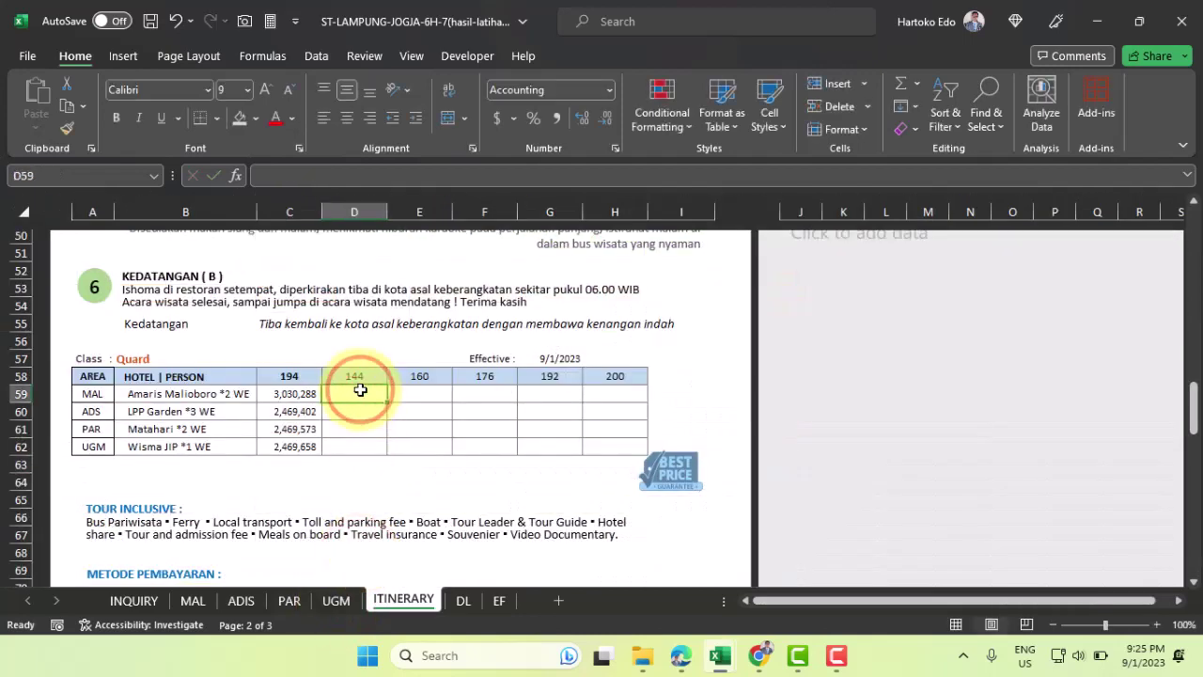
text(=)
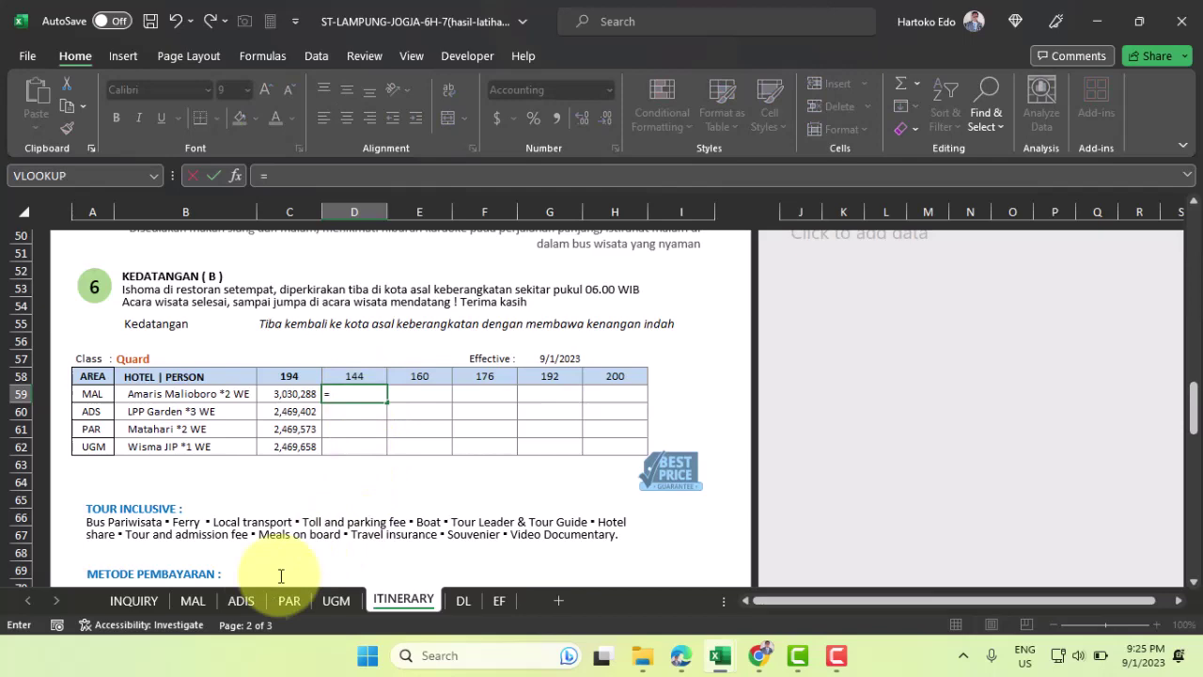
click(193, 600)
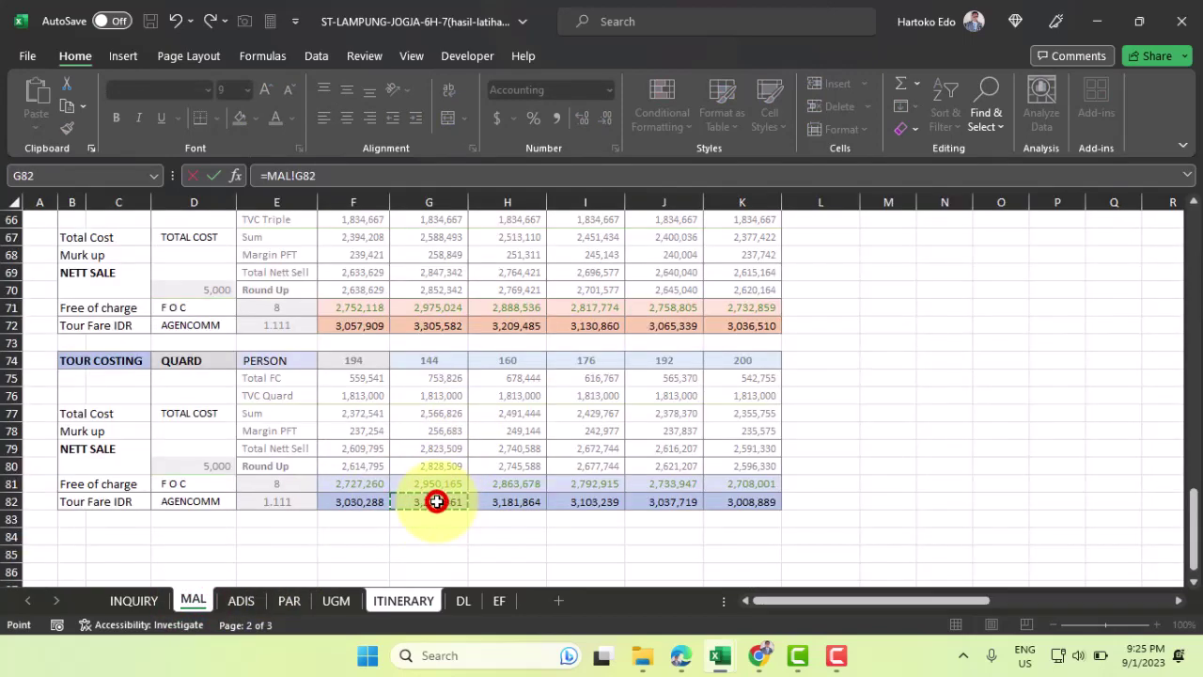
key(Return)
text(=)
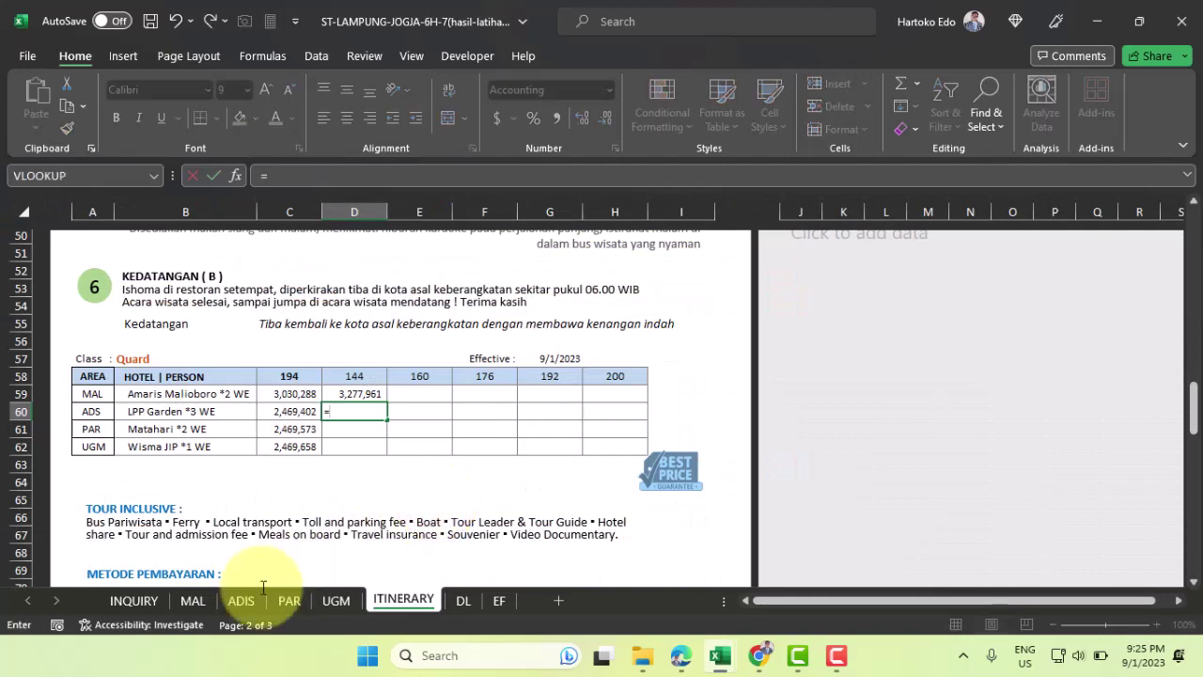
click(242, 598)
click(438, 378)
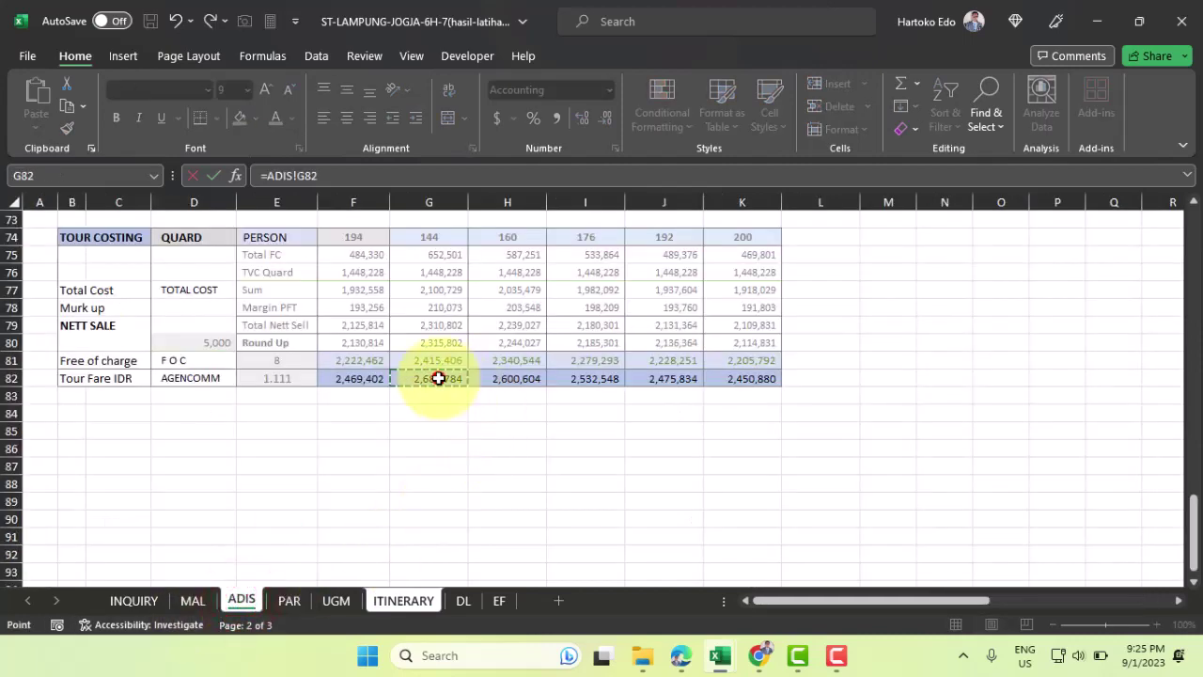
key(Return)
Link the 144-person prices in D61 and D62 of ITINERARY to the QUARD tour fares in G82 of PAR and G82 of UGM
text(=)
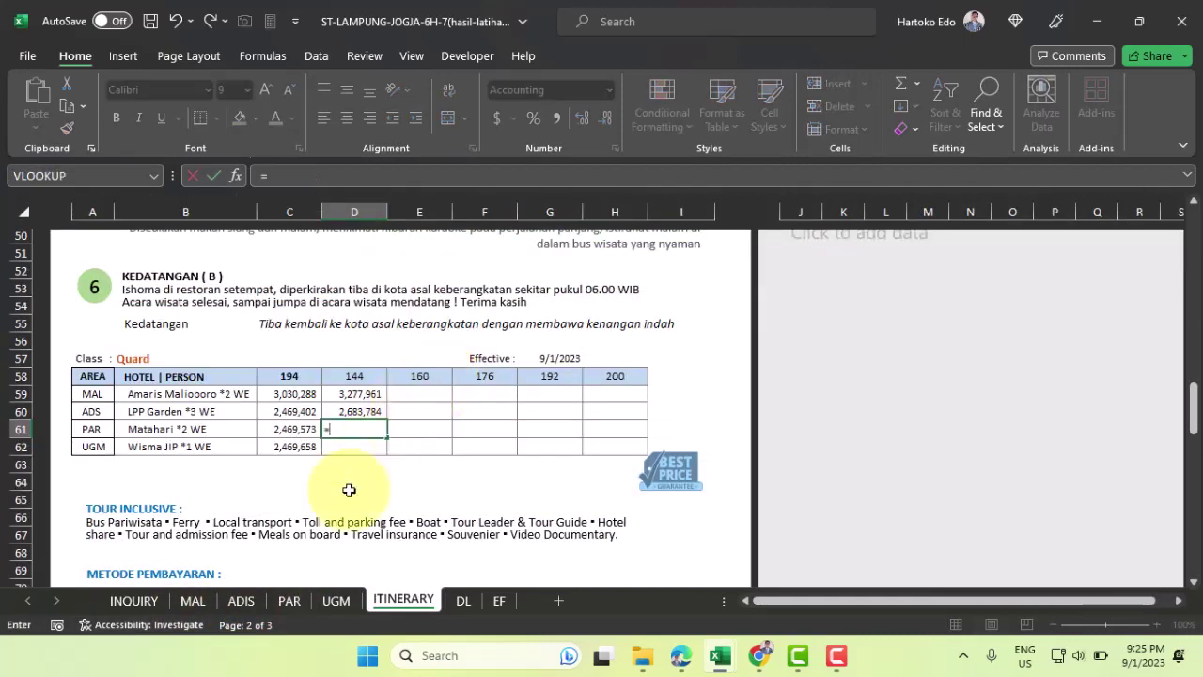
click(288, 600)
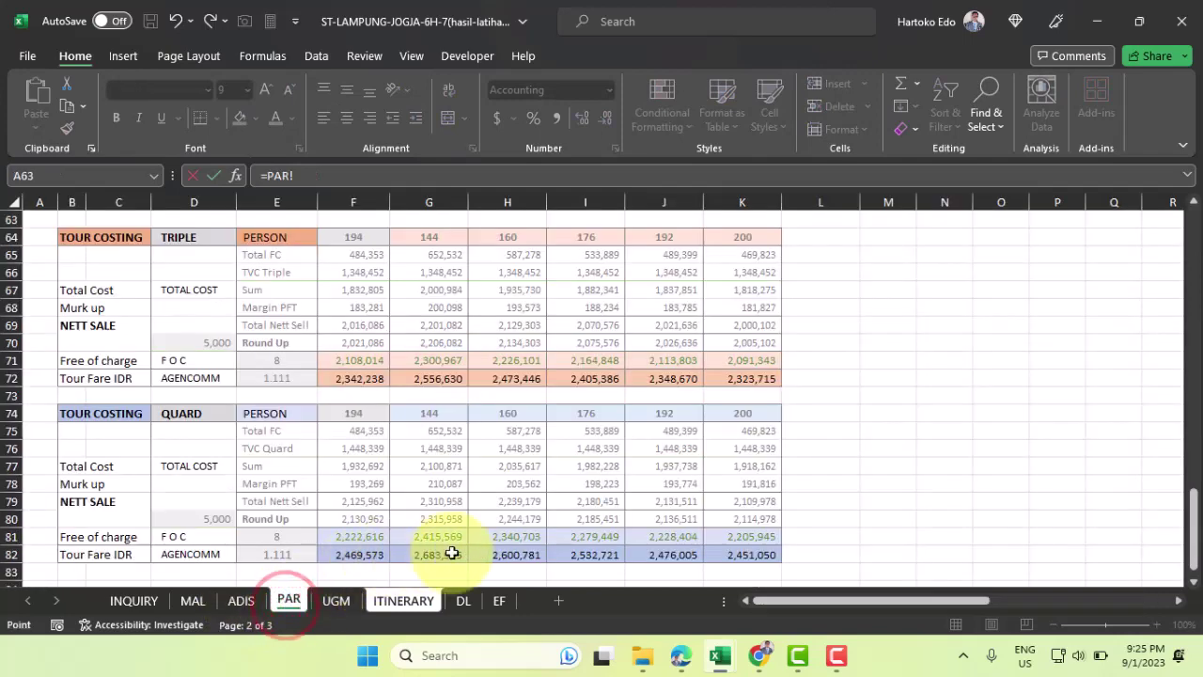
key(Return)
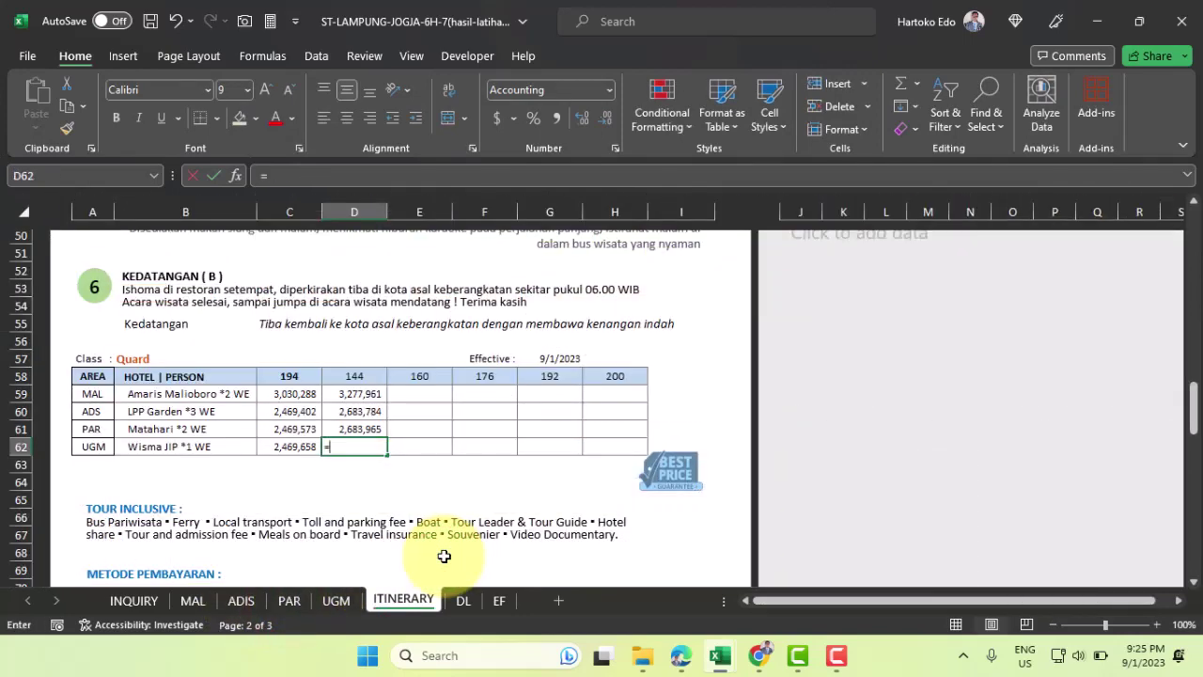
click(333, 602)
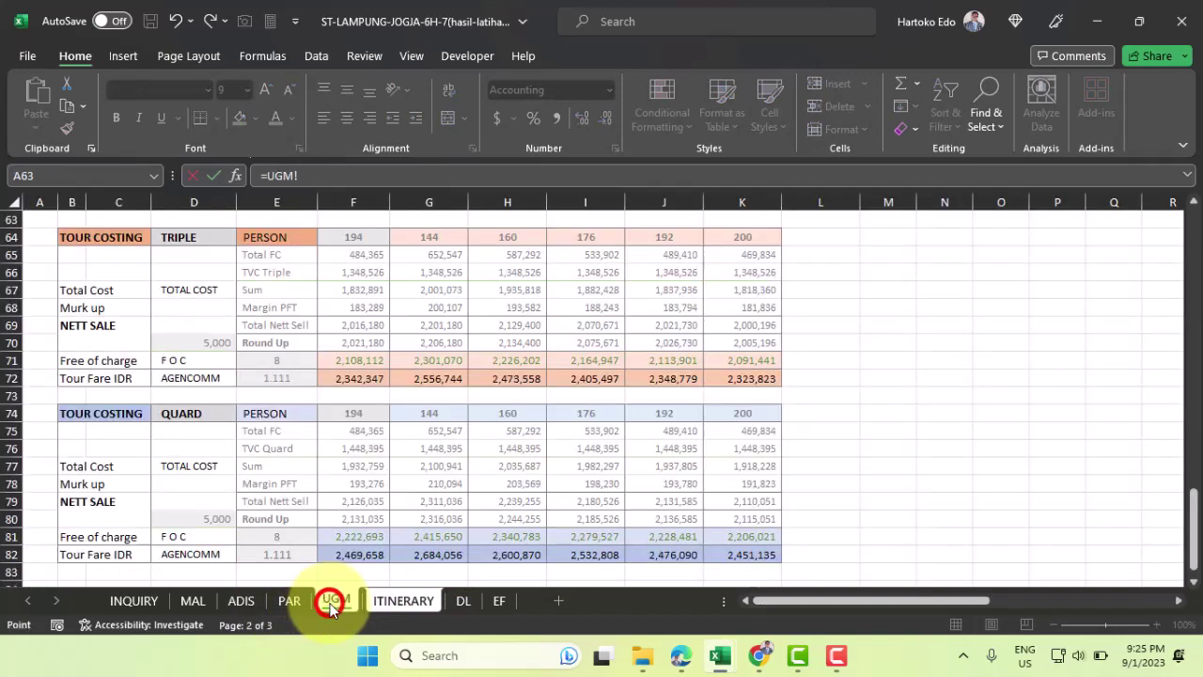
key(Return)
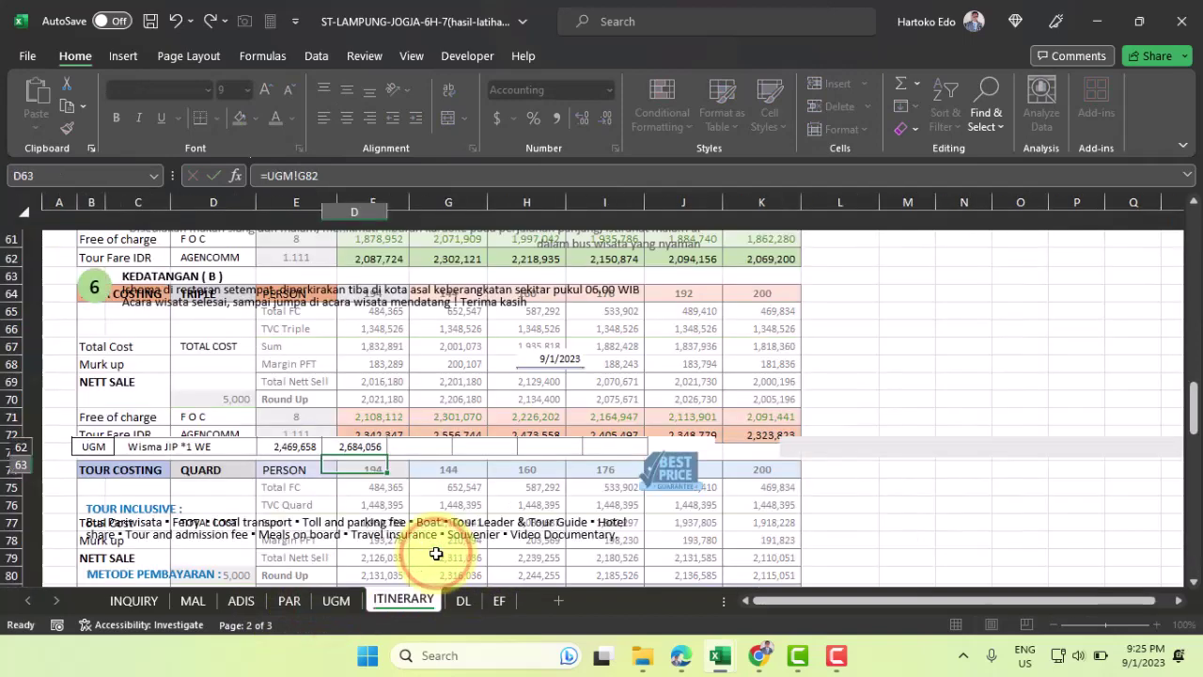
Link the 160-person prices in E59 and E60 of ITINERARY to the QUARD tour fares in H82 of MAL and H82 of ADIS
click(413, 391)
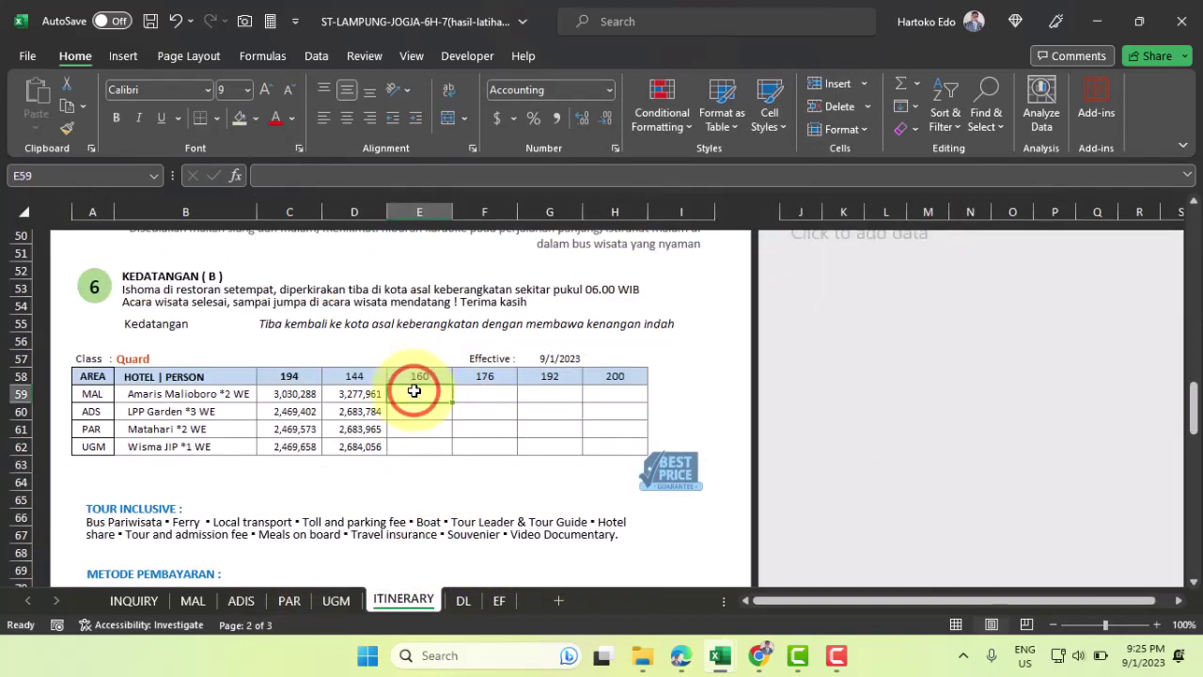
text(=)
click(192, 601)
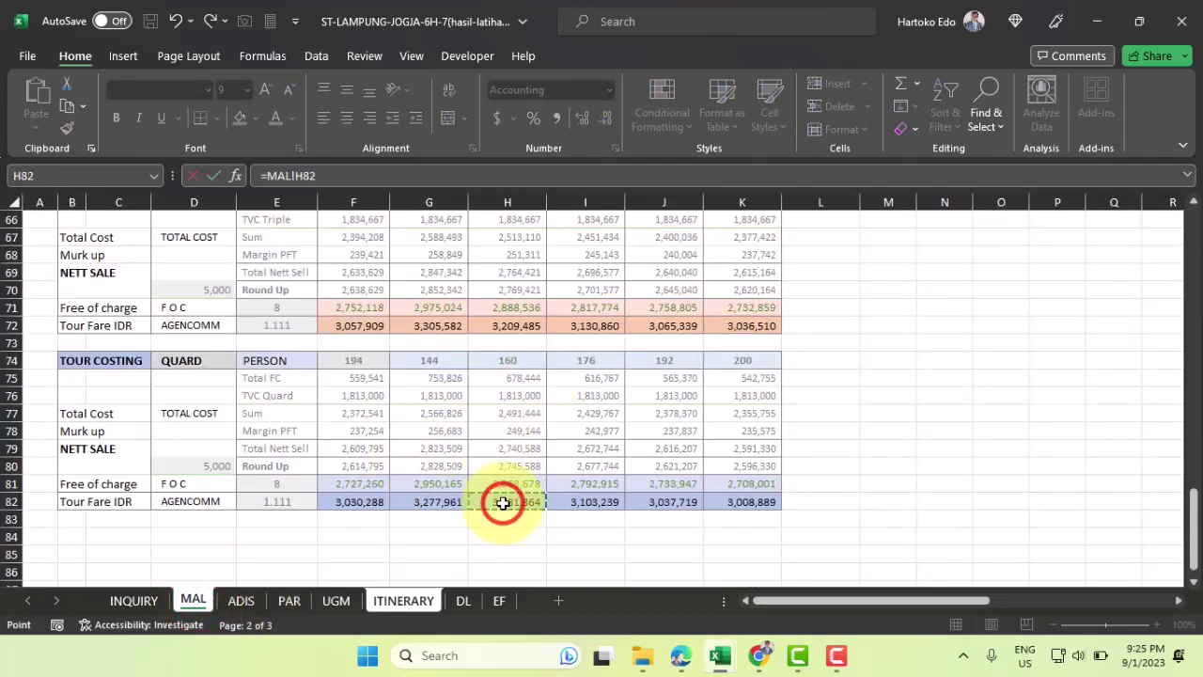
key(Return)
text(=)
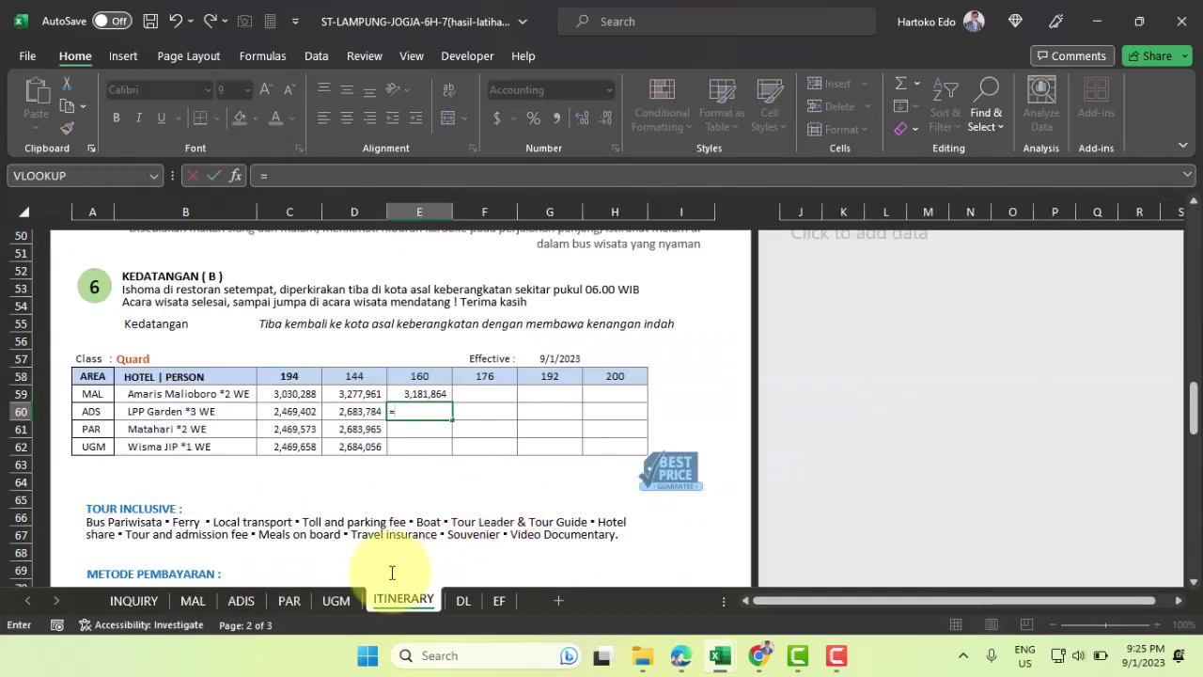
click(241, 600)
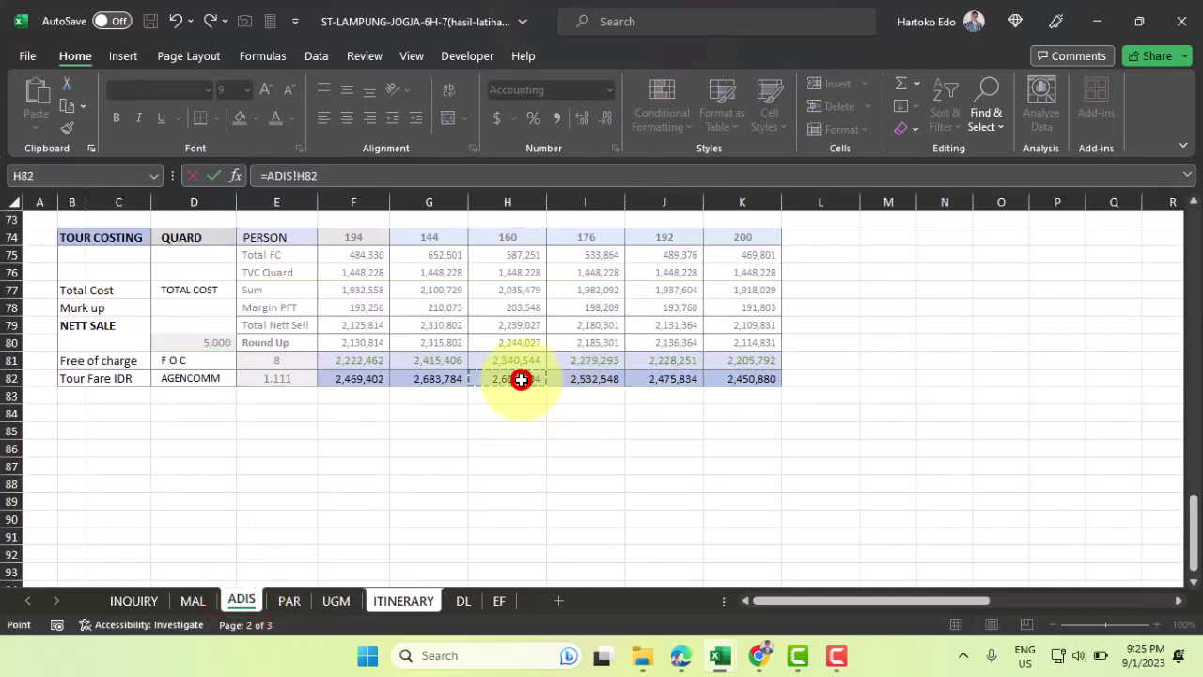
key(Return)
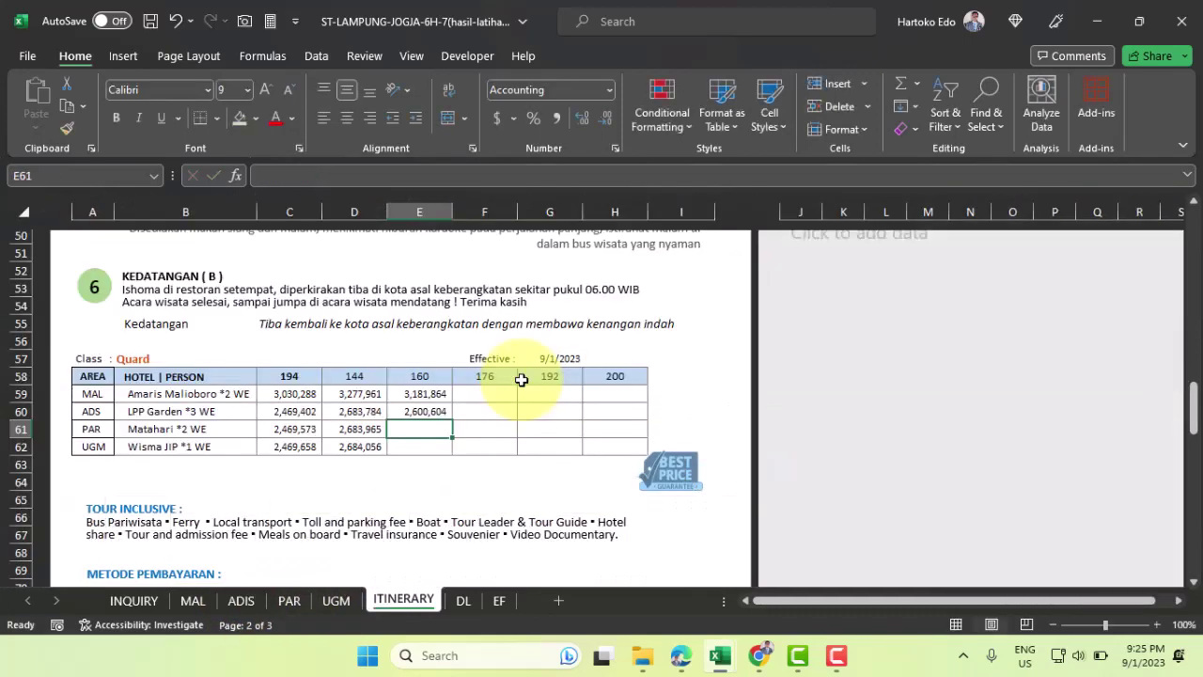
Link the 160-person prices in E61 and E62 of ITINERARY to the QUARD tour fares in H82 of PAR and H82 of UGM
text(=)
click(288, 601)
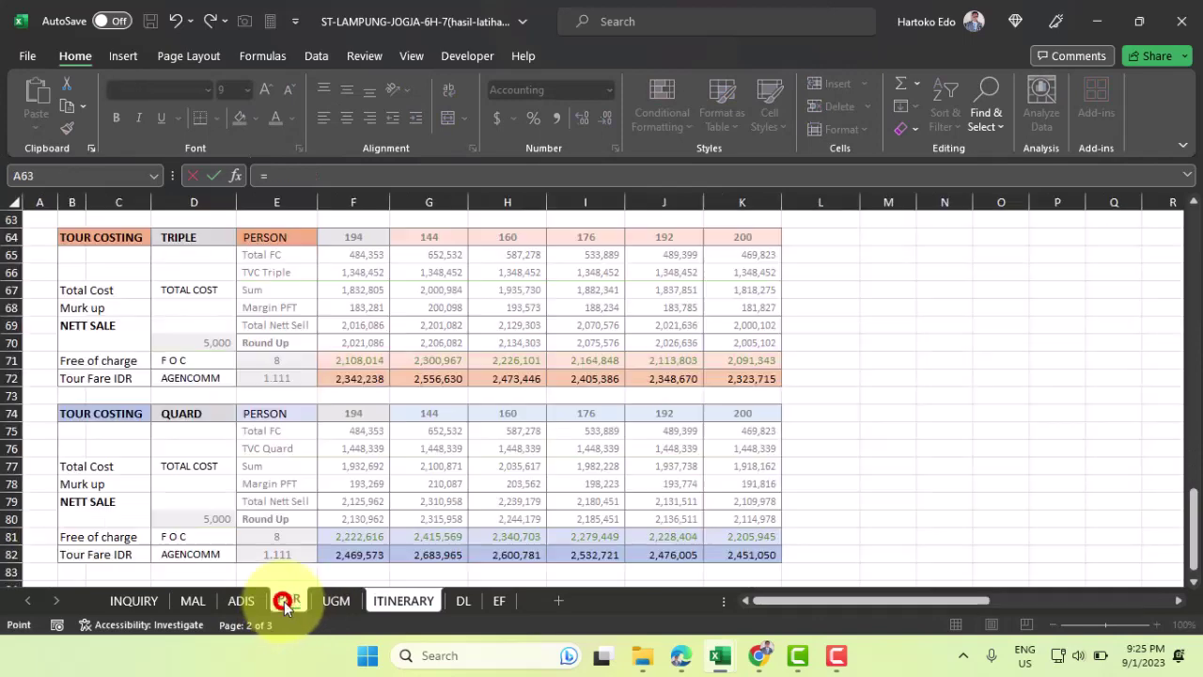
key(Return)
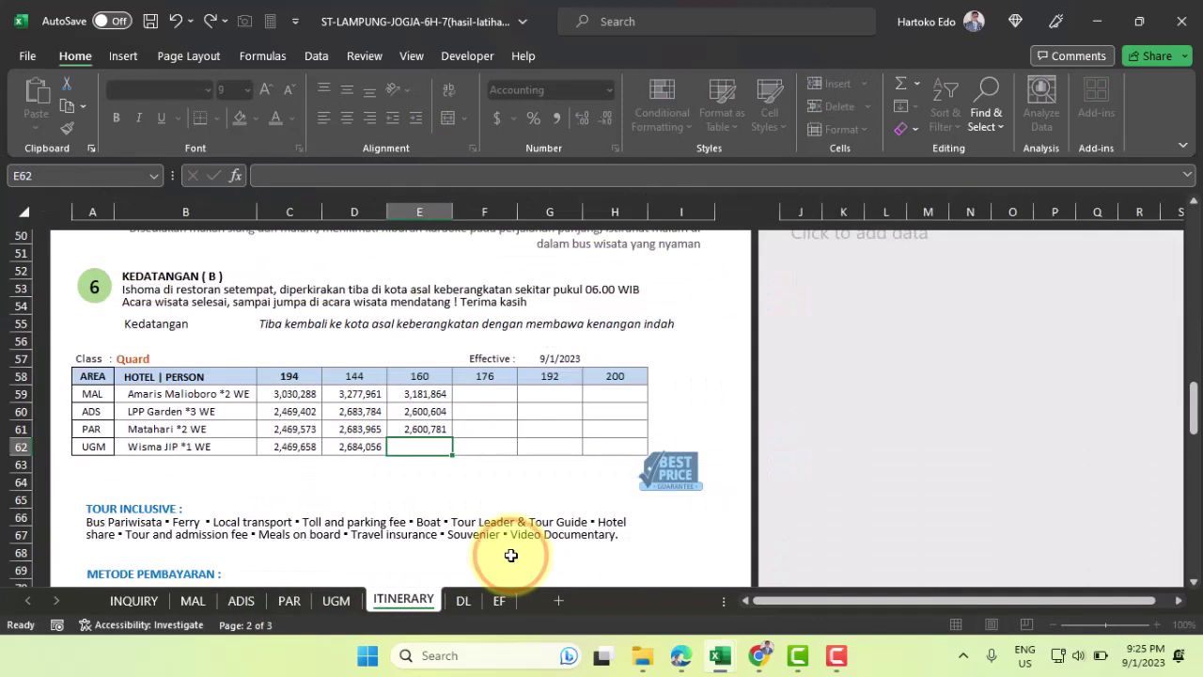
text(=)
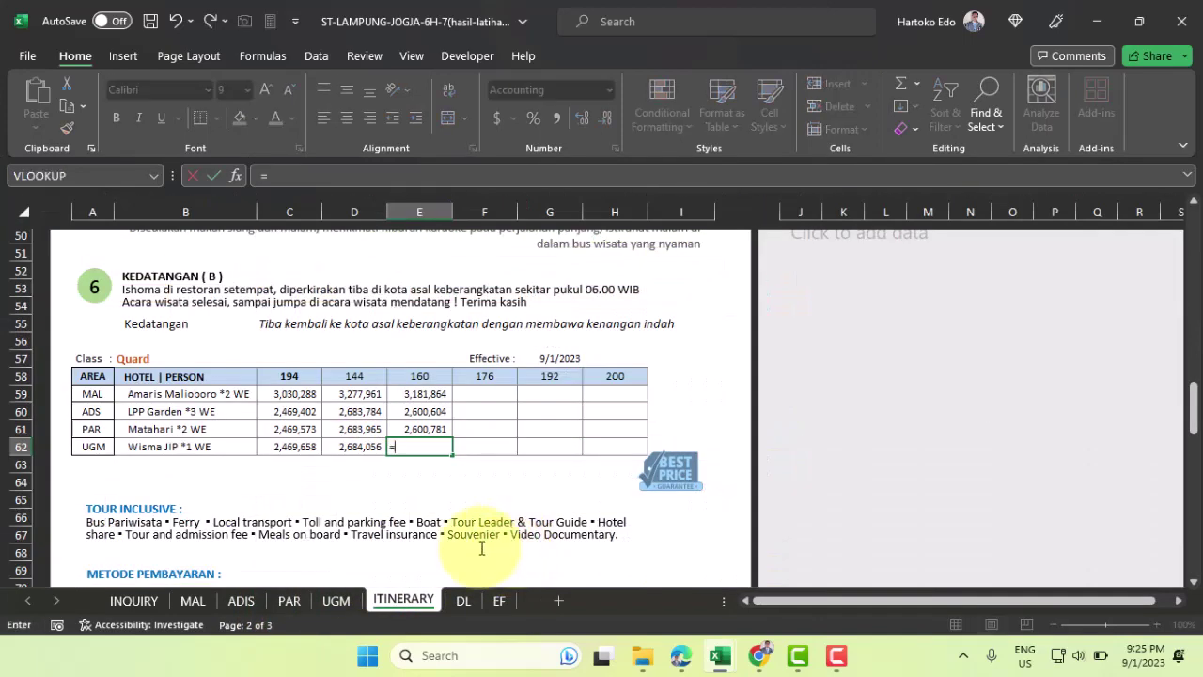
click(335, 600)
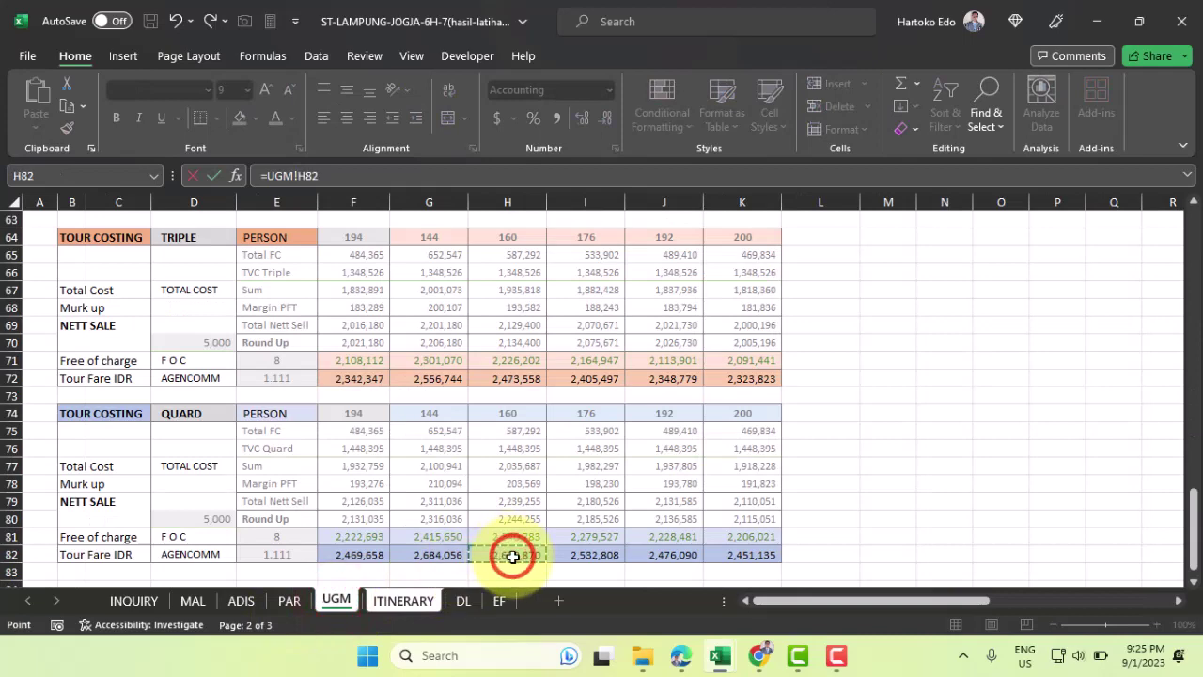
key(Return)
Link the 176-person prices in F59 and F60 of ITINERARY to the QUARD tour fares in I82 of MAL and I82 of ADIS
click(486, 392)
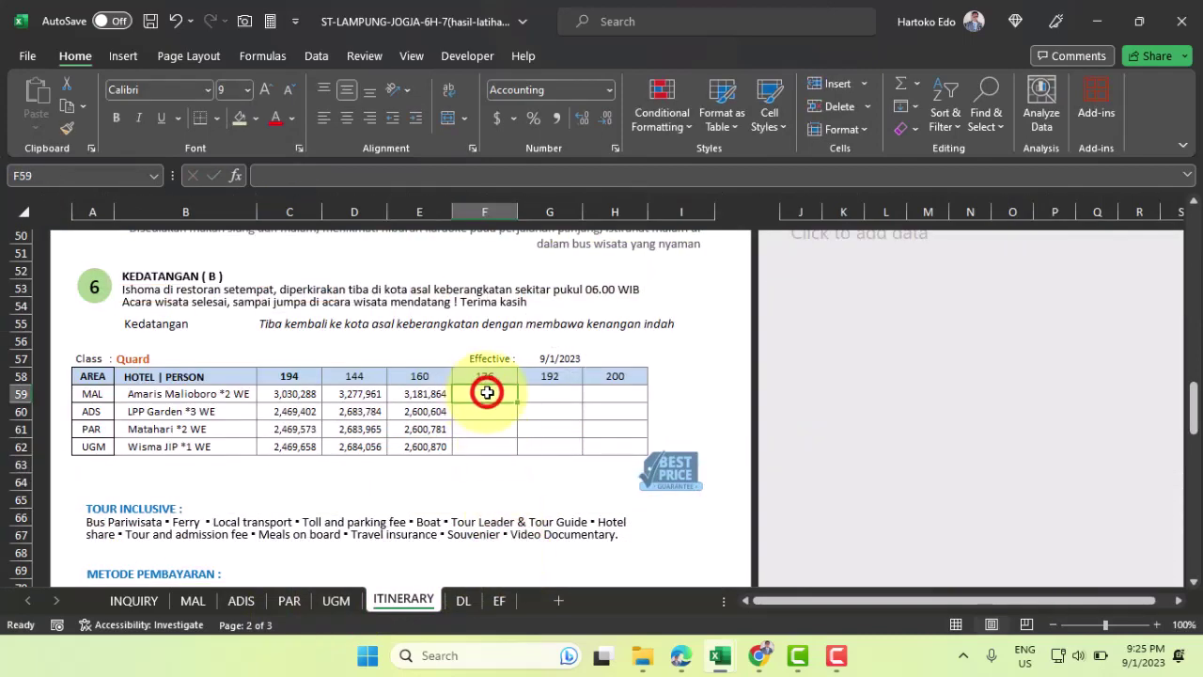
text(=)
click(193, 599)
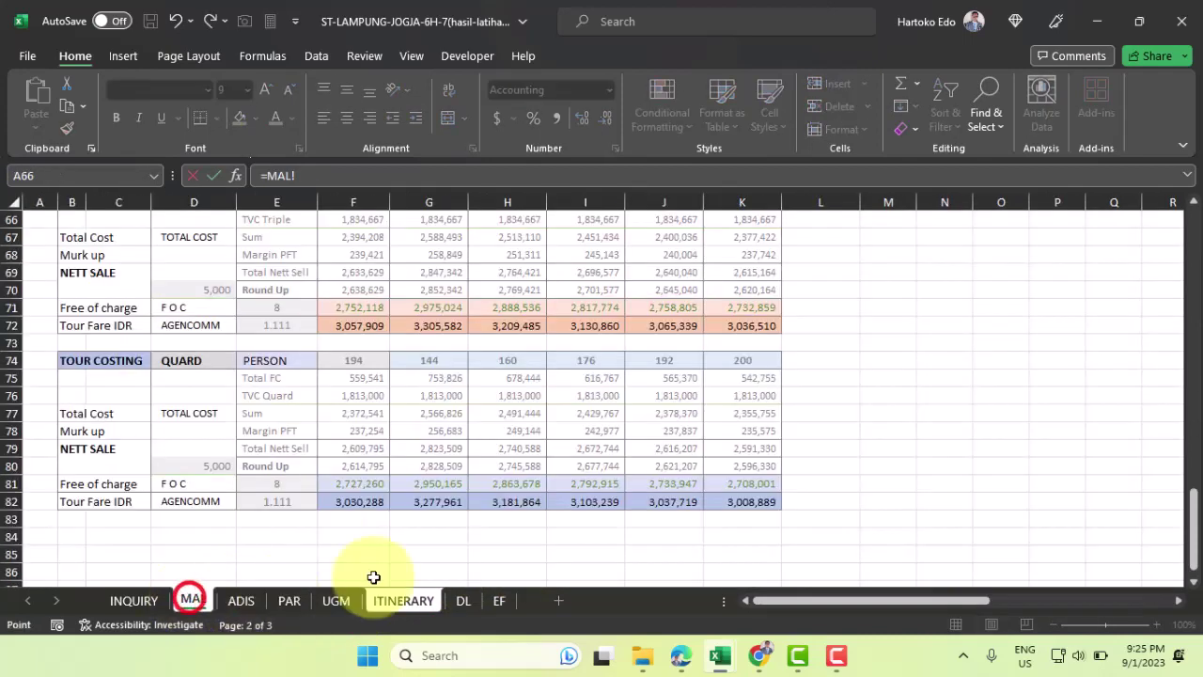
click(598, 500)
key(Return)
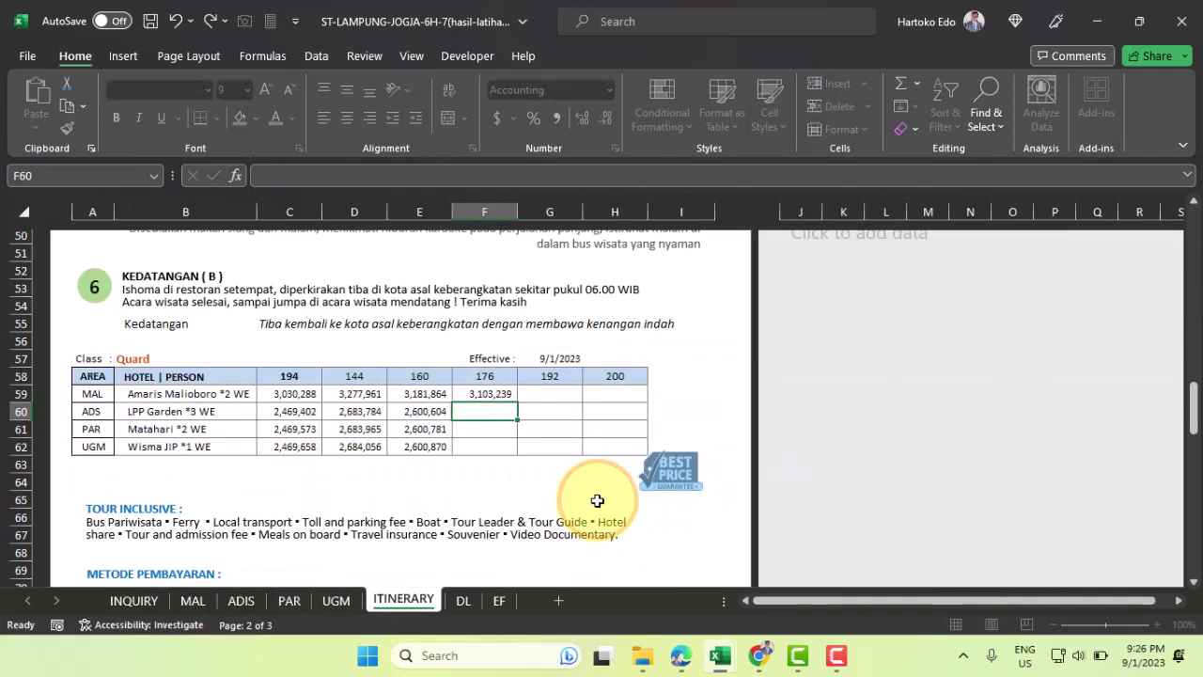
text(=)
click(241, 600)
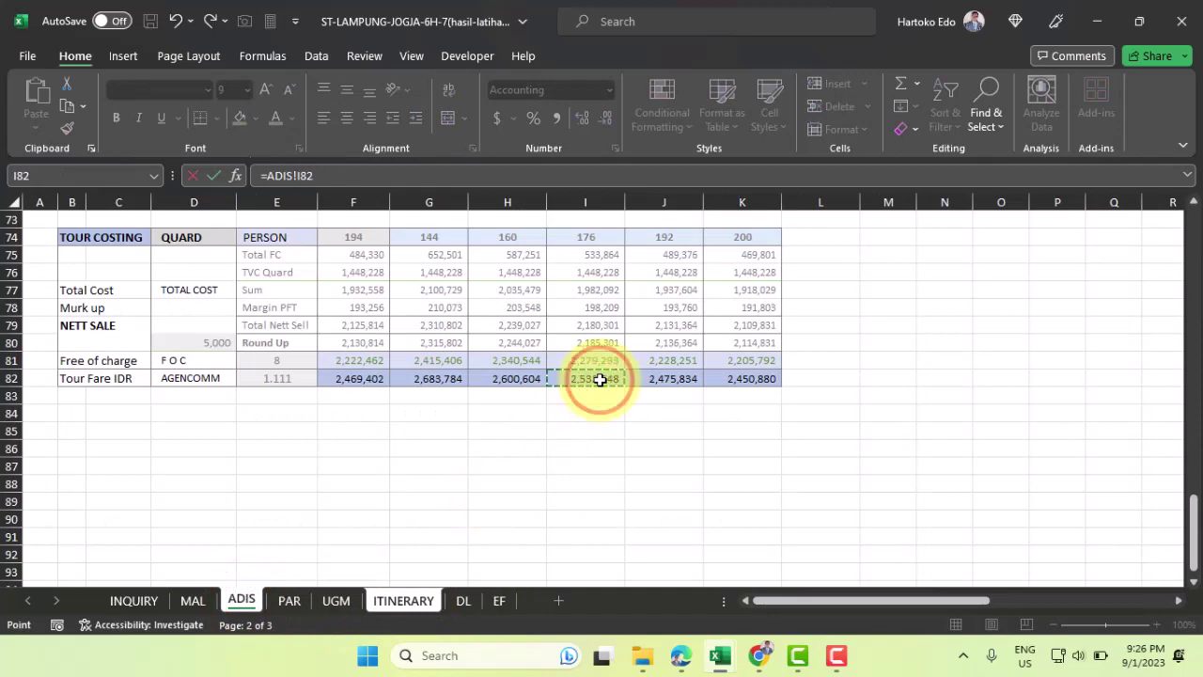
key(Return)
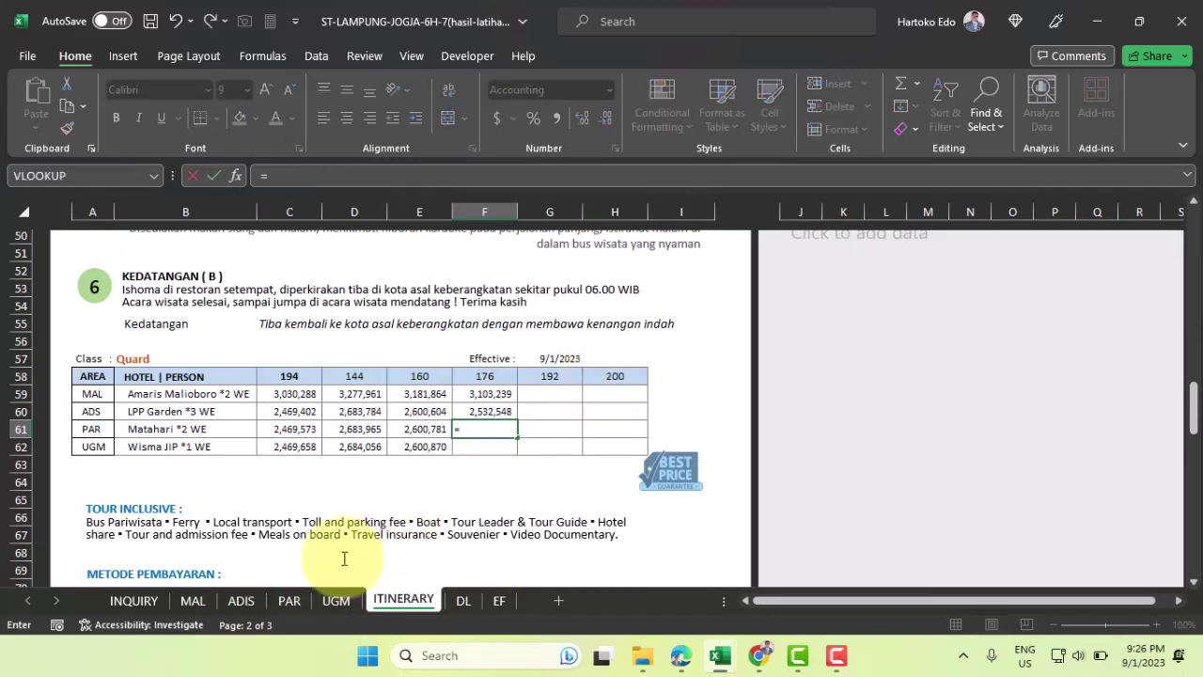
Link the 176-person prices in F61 and F62 of ITINERARY to the QUARD tour fares in I82 of PAR and I82 of UGM
click(290, 601)
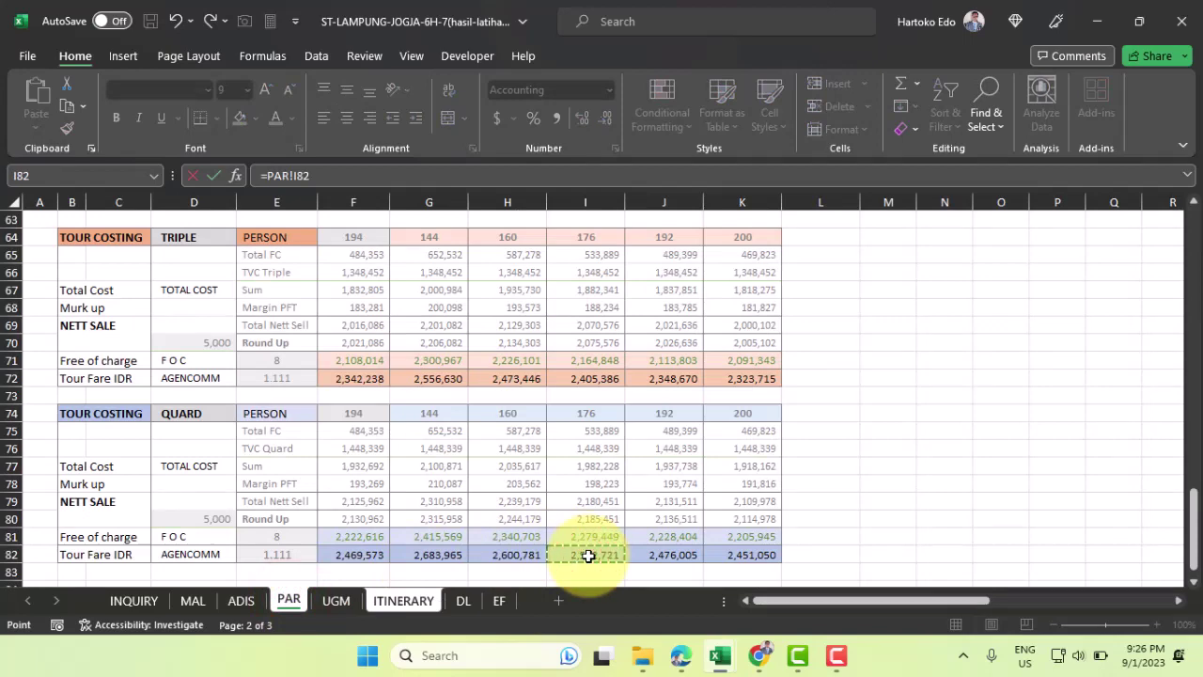
key(Return)
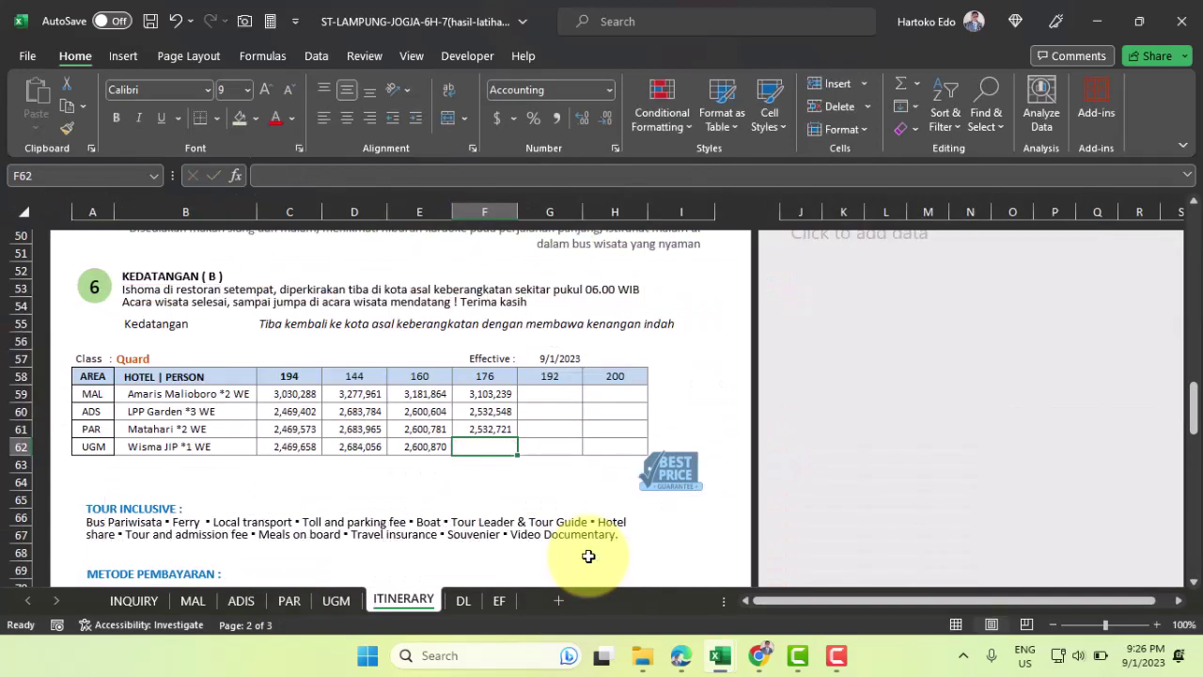
text(=)
click(331, 600)
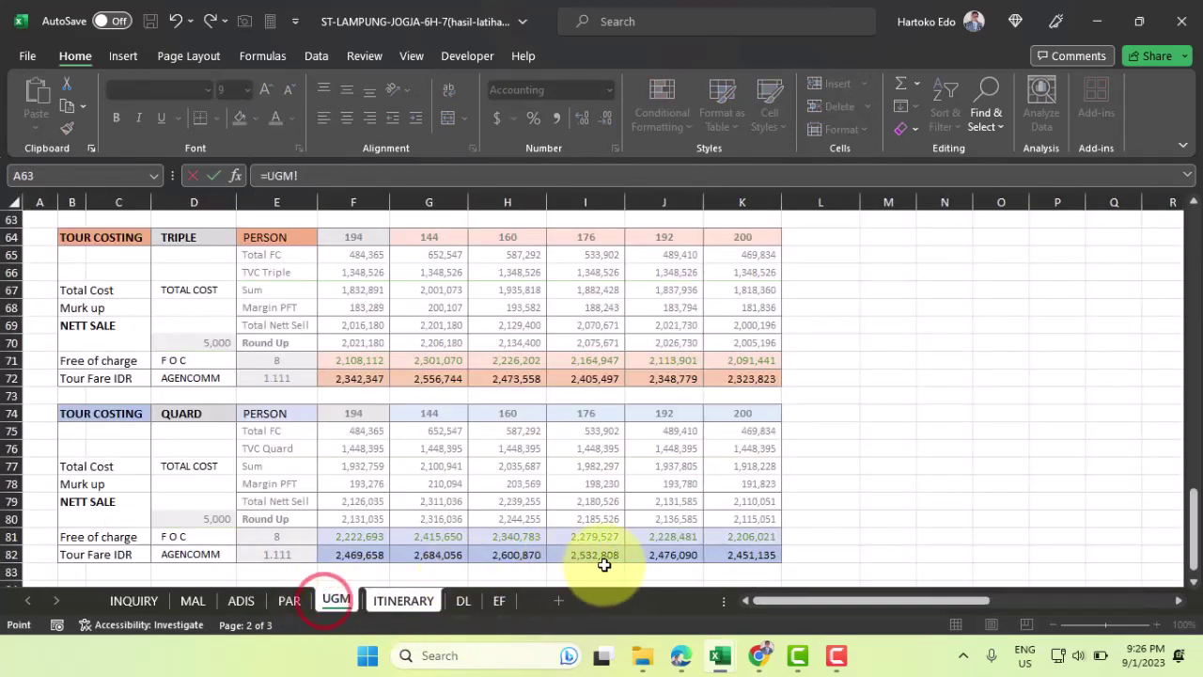
key(Return)
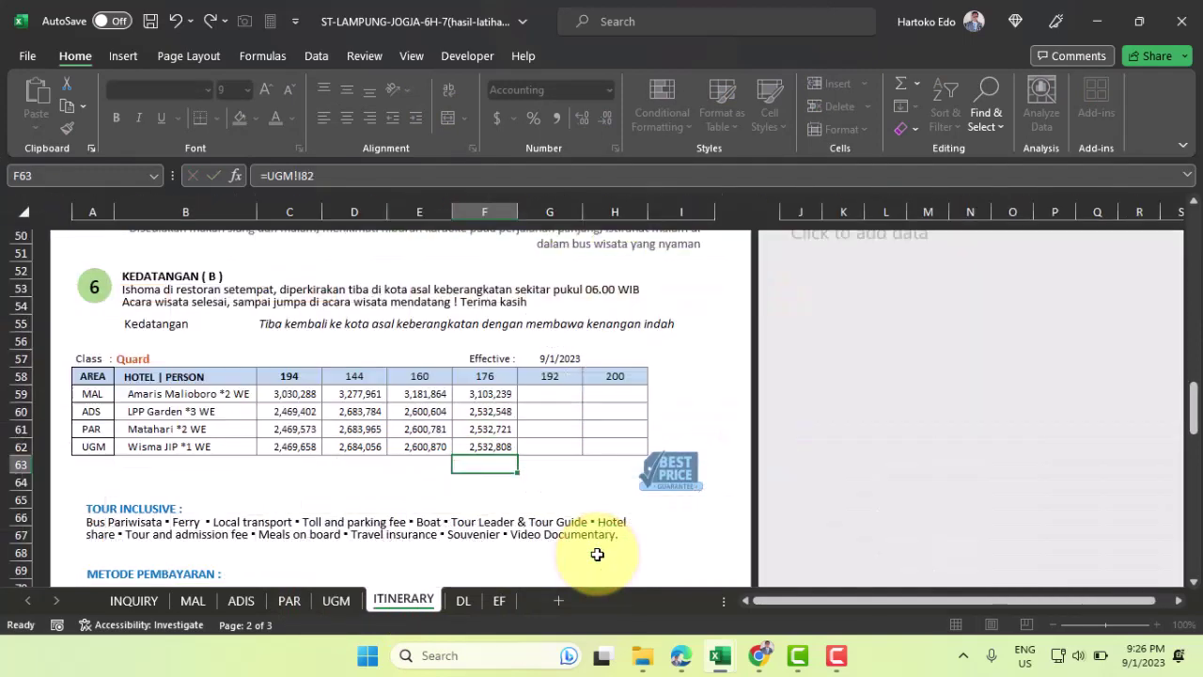
Link the 192-person prices in G59 and G60 of ITINERARY to the QUARD tour fares in J82 of MAL and J82 of ADIS
click(559, 391)
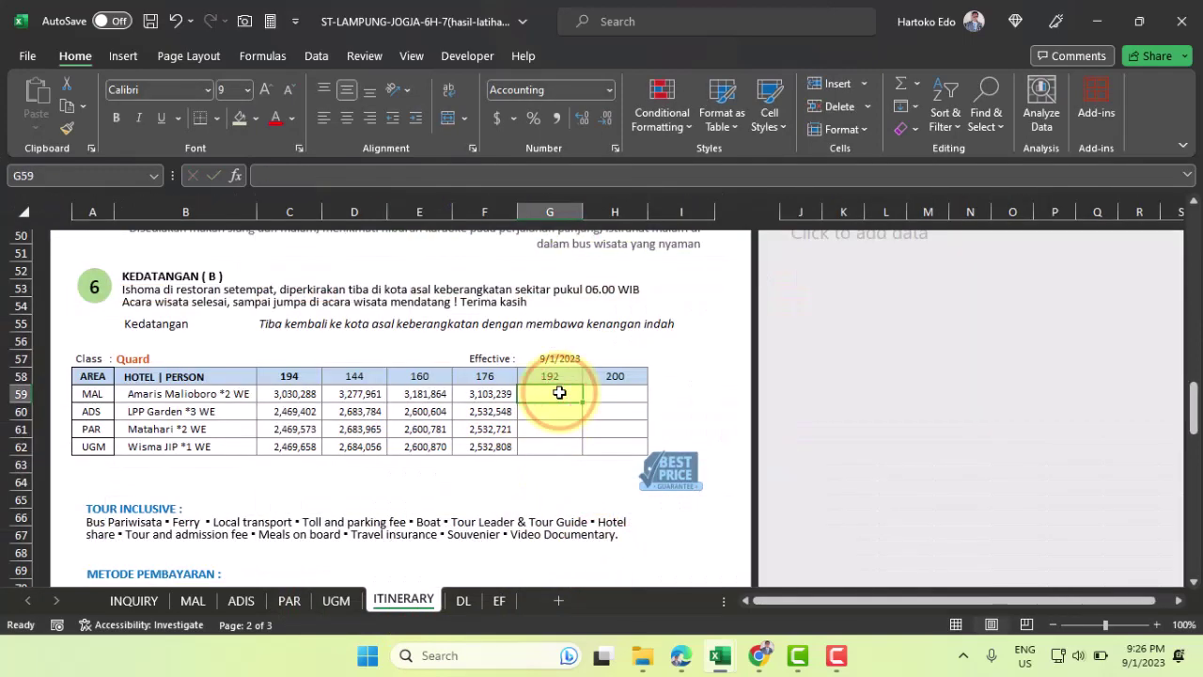
text(=)
click(193, 600)
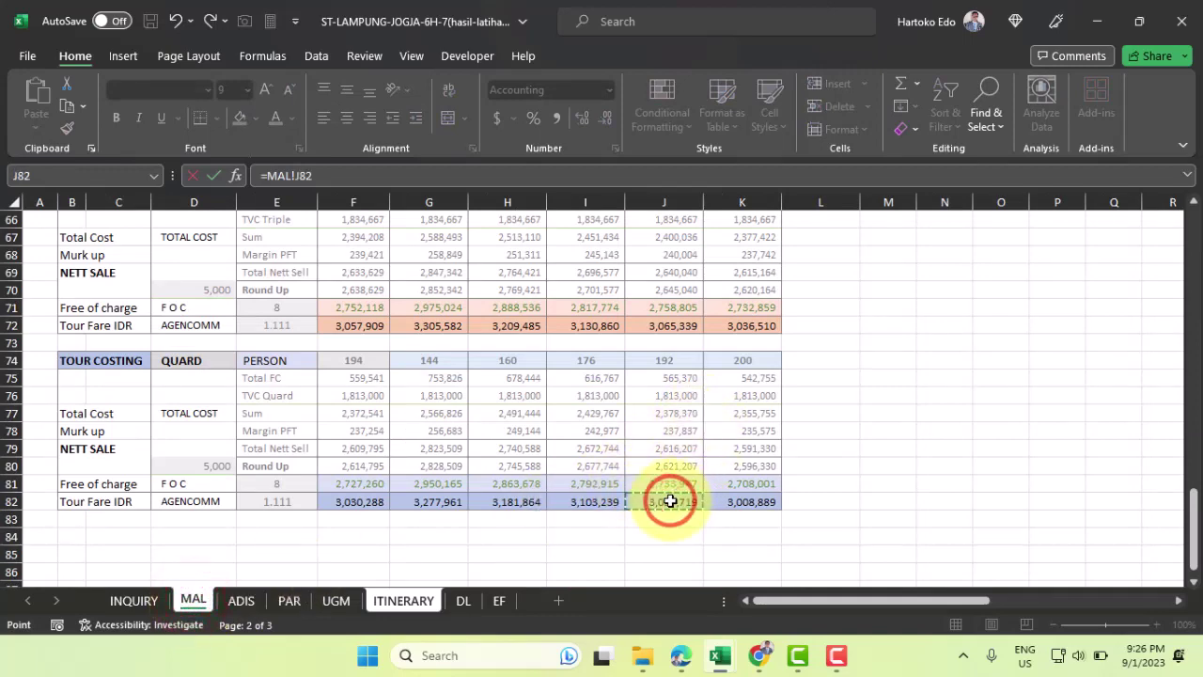
key(Return)
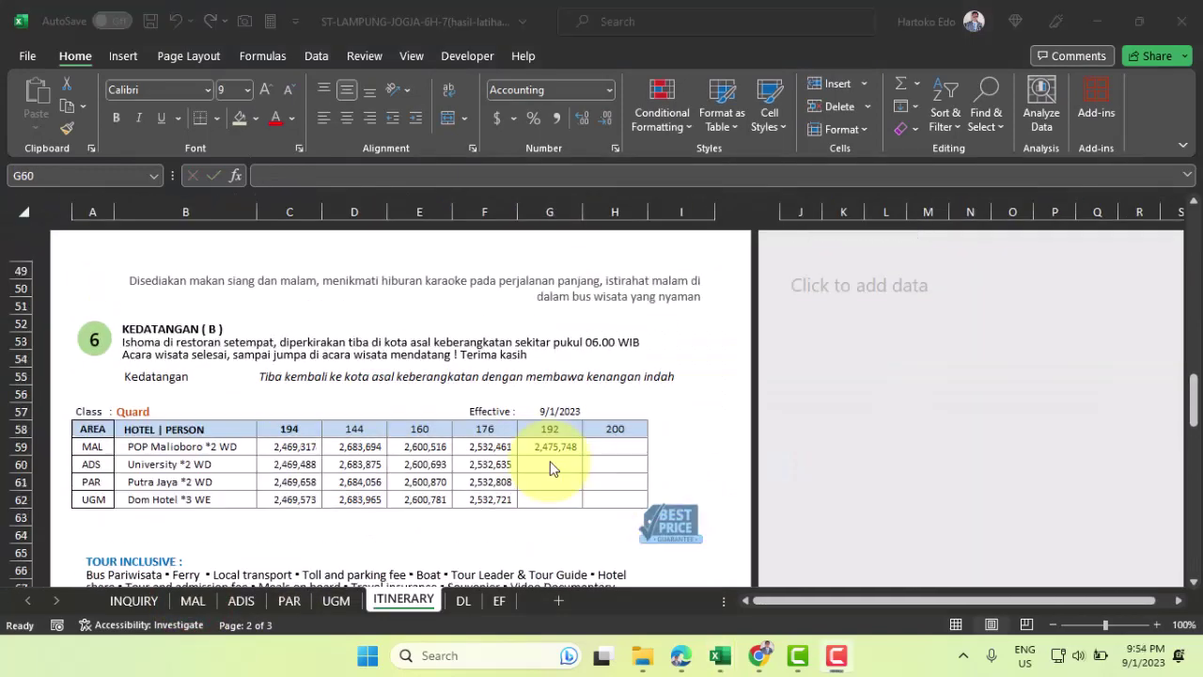
click(549, 460)
text(=)
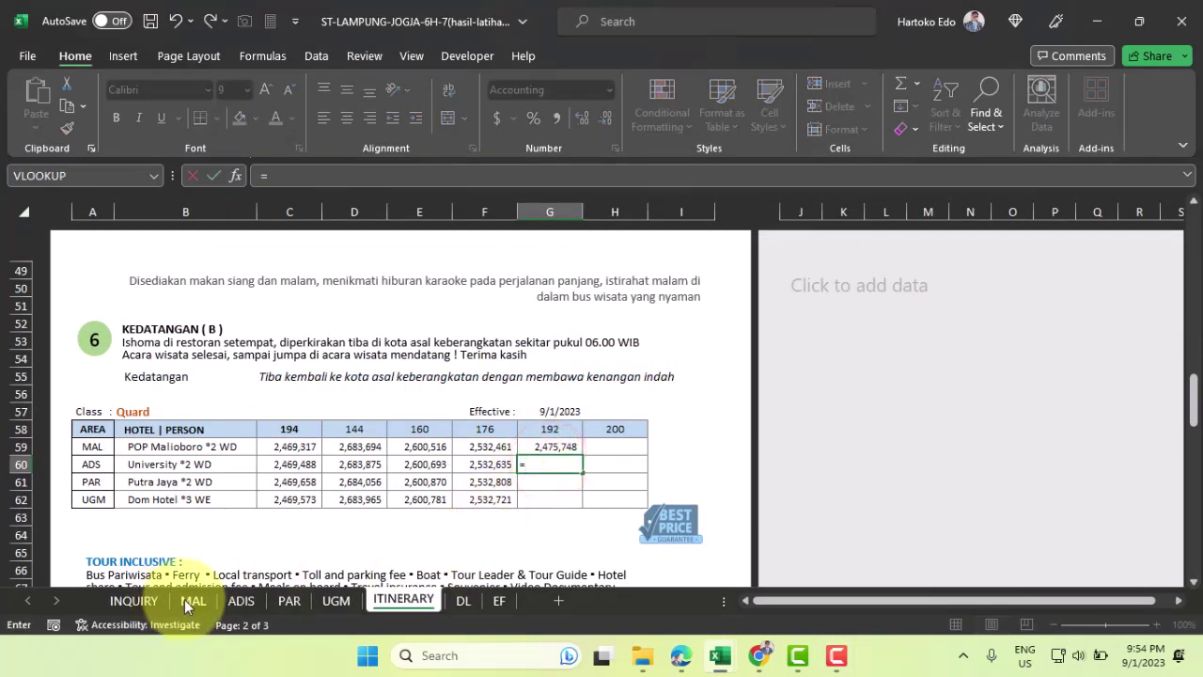
click(240, 599)
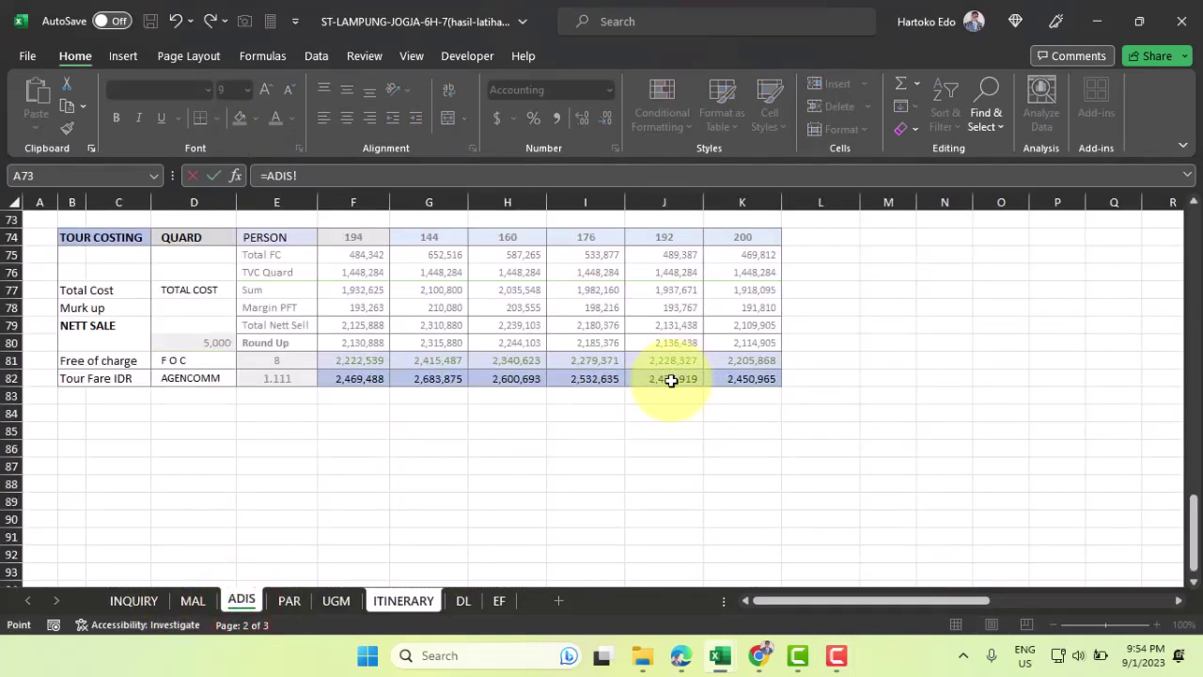
key(Return)
Link the 192-person prices in G61 and G62 of ITINERARY to the QUARD tour fares in J82 of PAR and J82 of UGM
text(=)
click(289, 599)
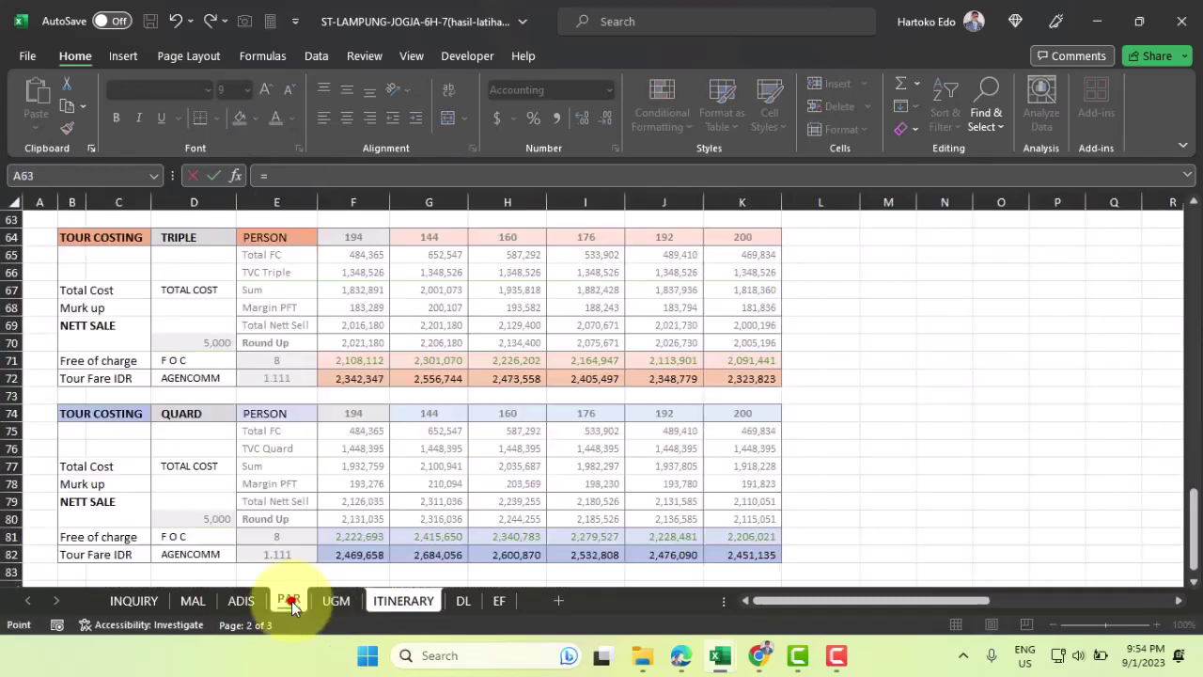
click(675, 558)
key(Return)
text(=)
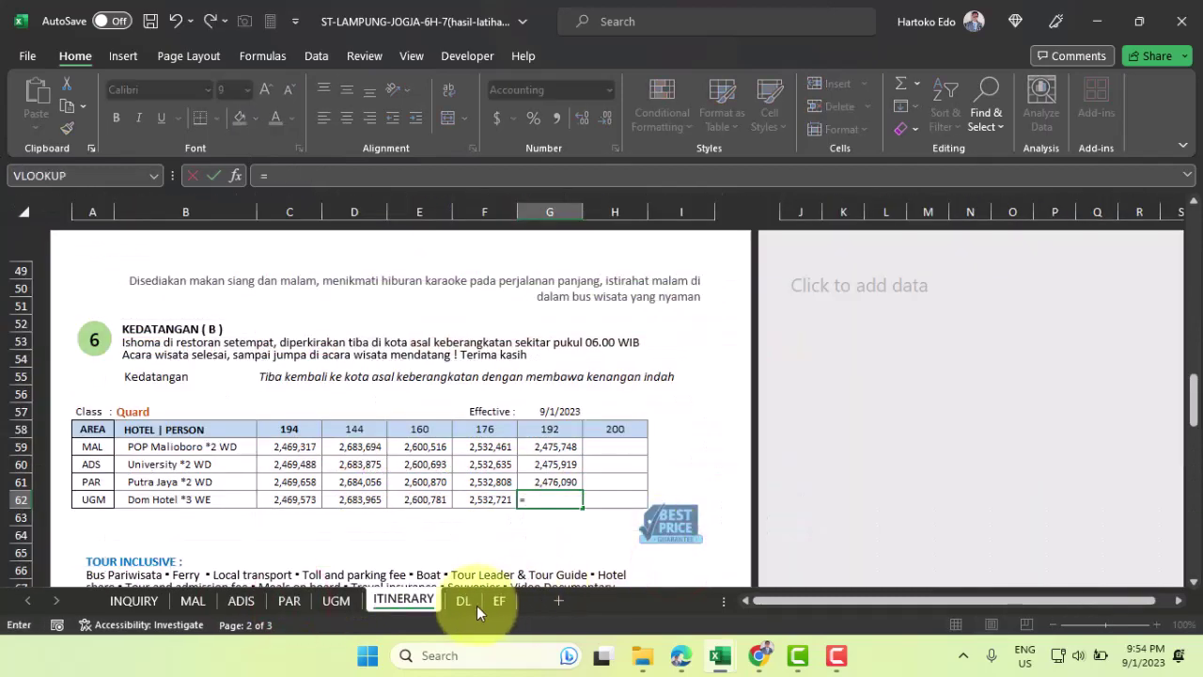
click(337, 599)
click(685, 554)
key(Return)
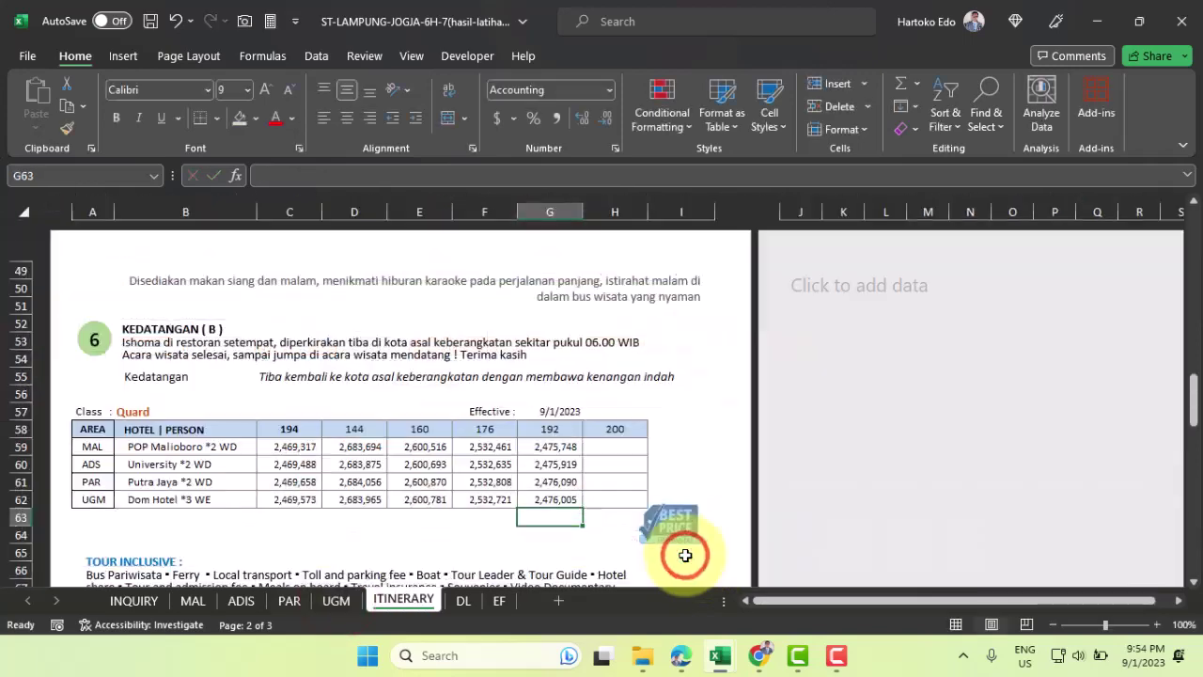
Link the 200-person prices in H59 and H60 of ITINERARY to the QUARD tour fares in K82 of MAL and K82 of ADIS
click(628, 442)
text(=)
click(192, 600)
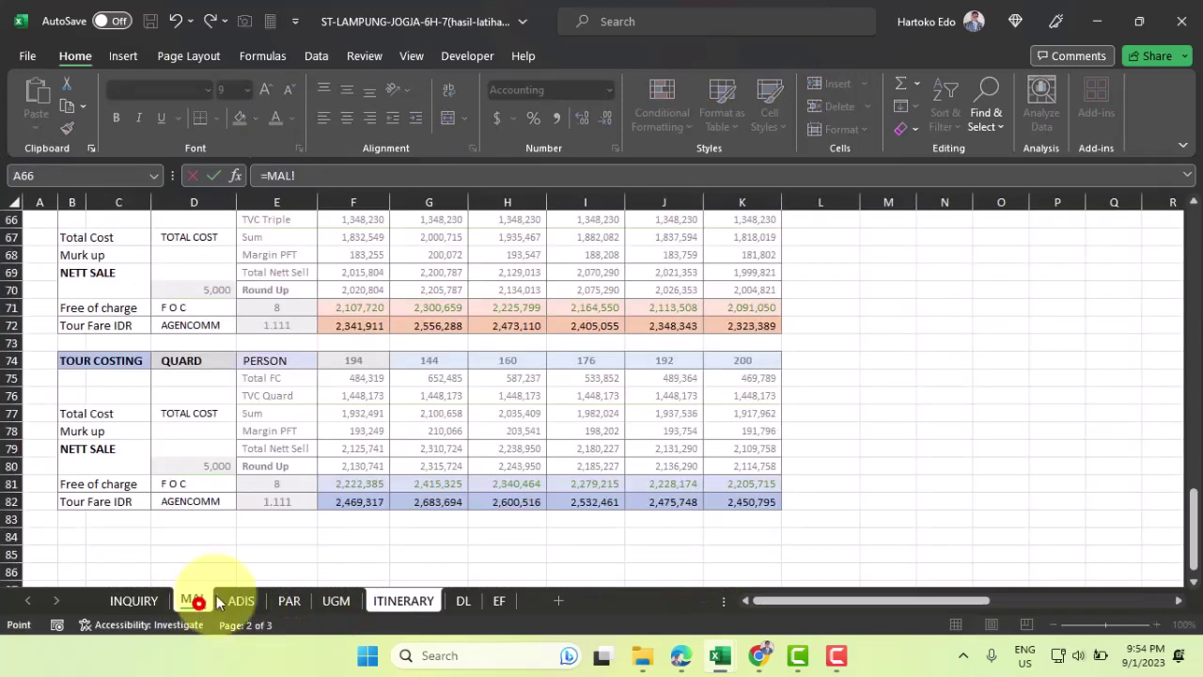
click(758, 496)
key(Return)
text(=)
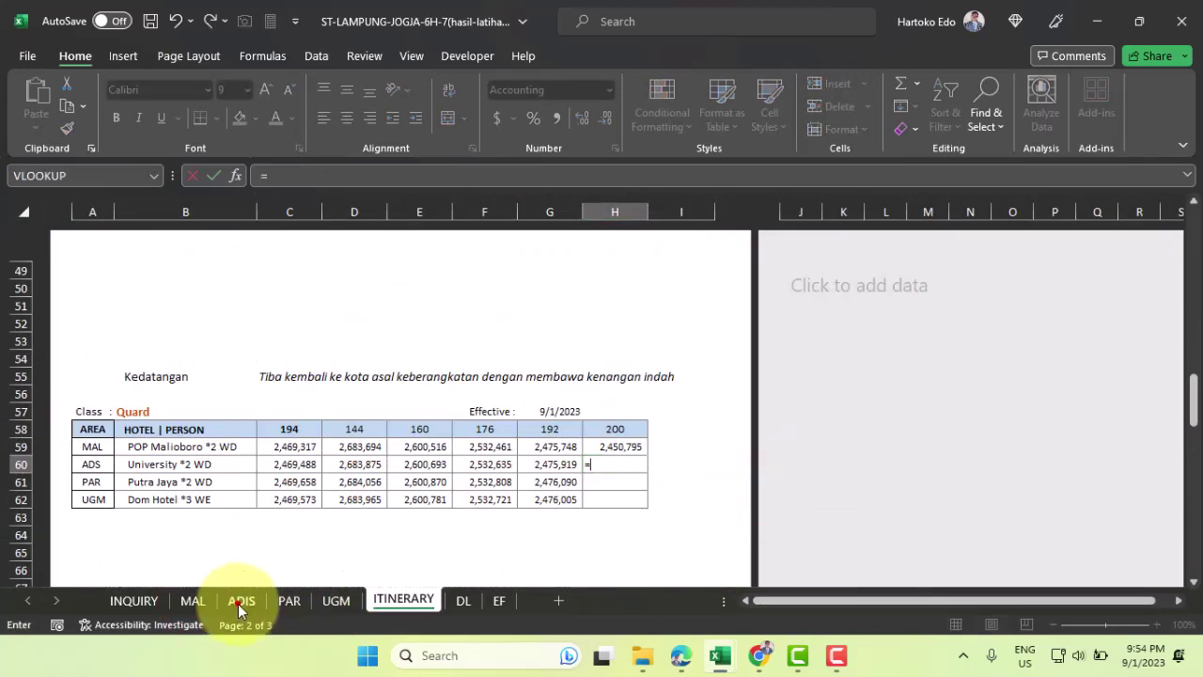
click(242, 600)
click(742, 381)
key(Return)
Link the 200-person prices in H61 and H62 of ITINERARY to the QUARD tour fares in K82 of PAR and K82 of UGM
text(=)
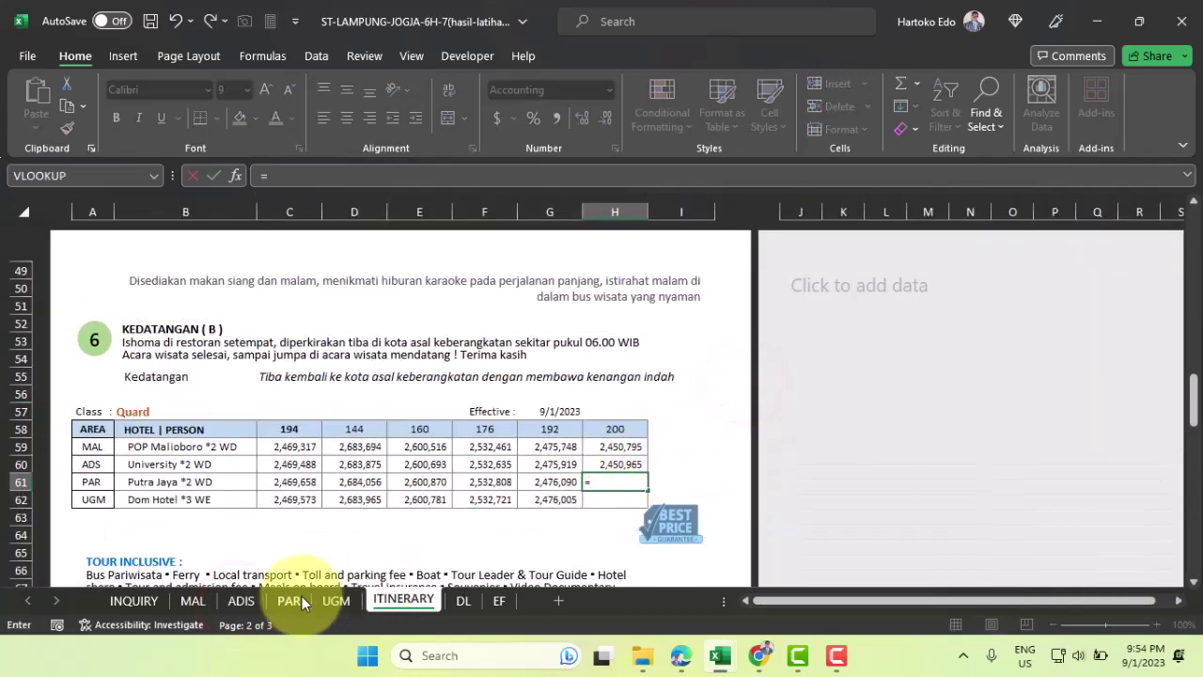
click(287, 600)
click(751, 551)
key(Return)
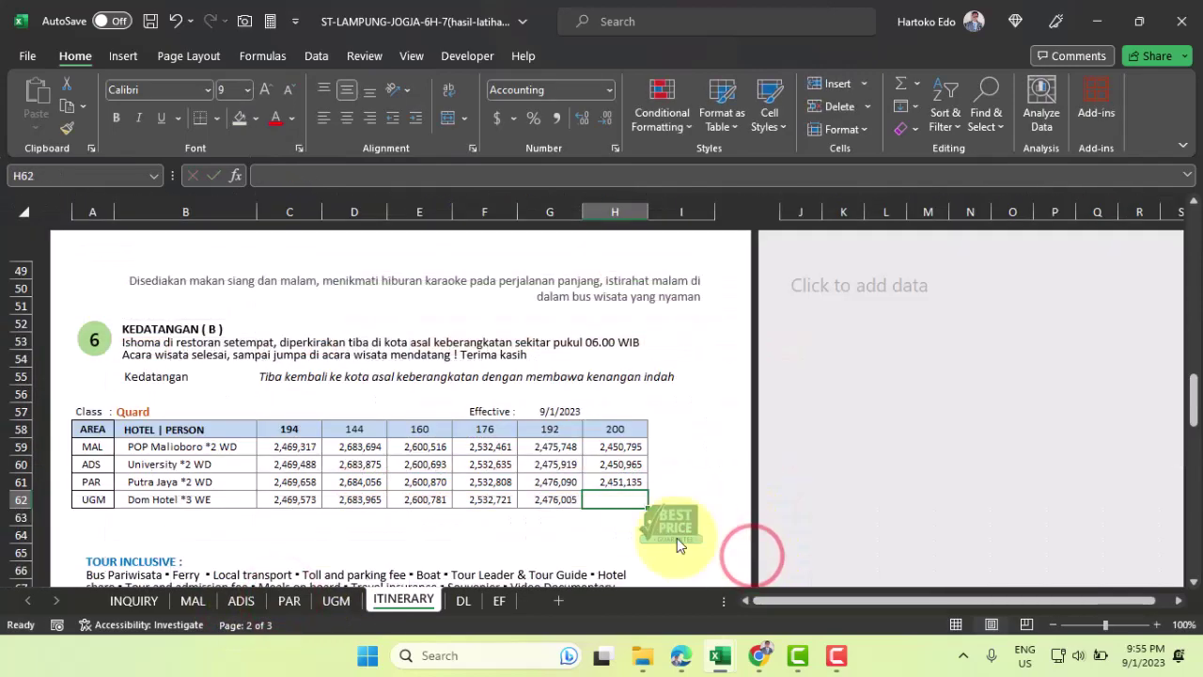
text(=)
click(334, 600)
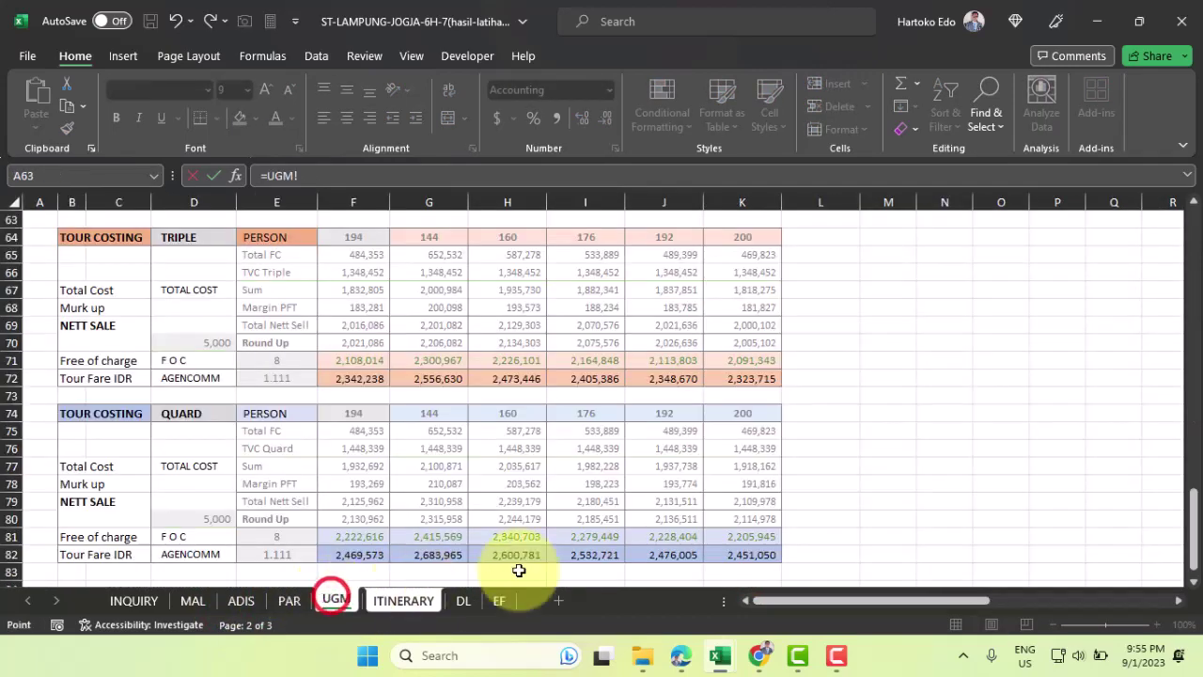
key(Return)
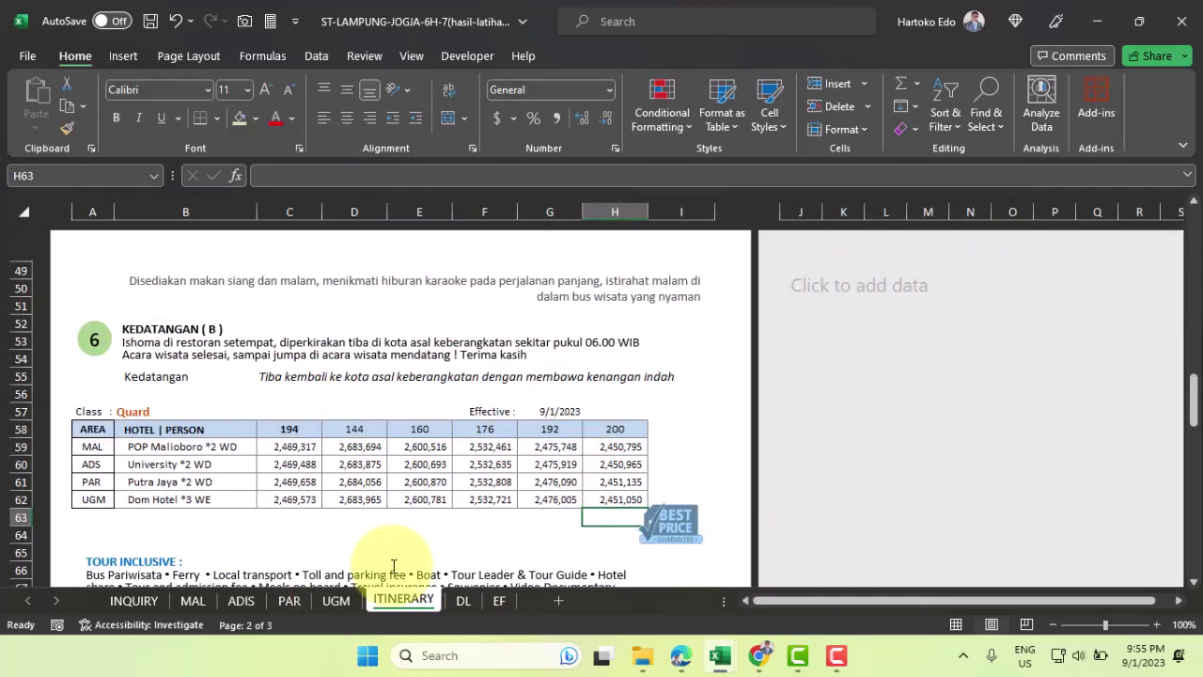
On the INQUIRY sheet, set the Malioboro hotel to Amaris Malioboro *2 WD and the Adi Sucipto hotel to Wijaya *2 WD
click(133, 599)
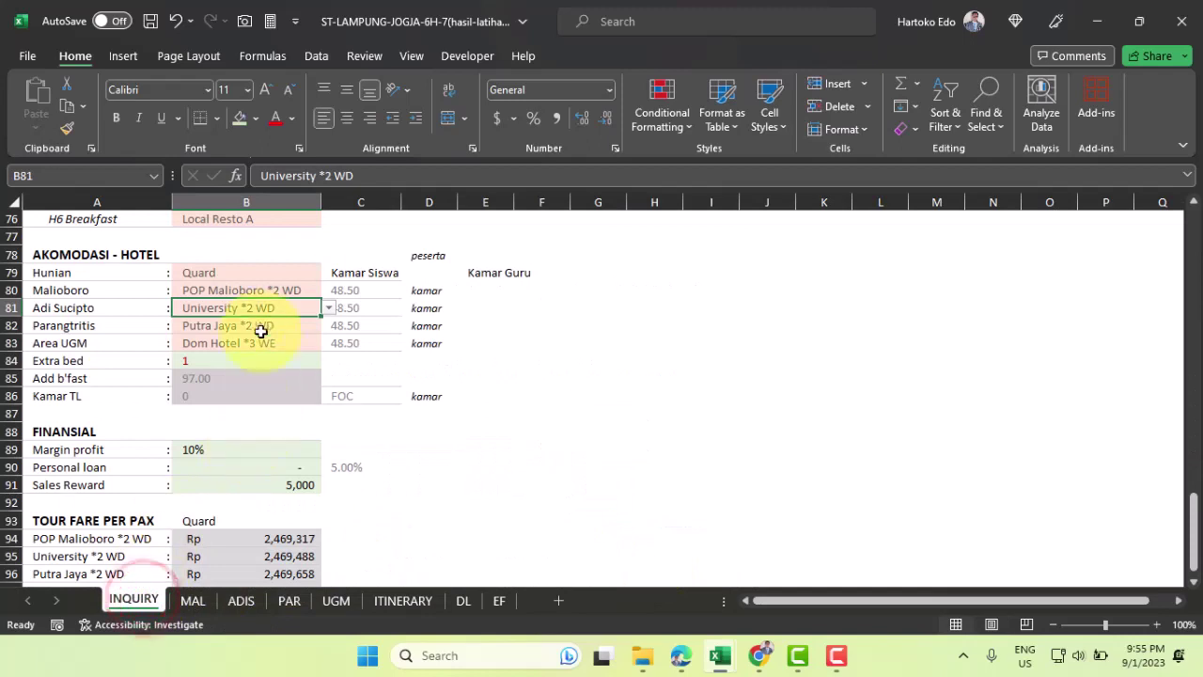
click(232, 289)
click(328, 291)
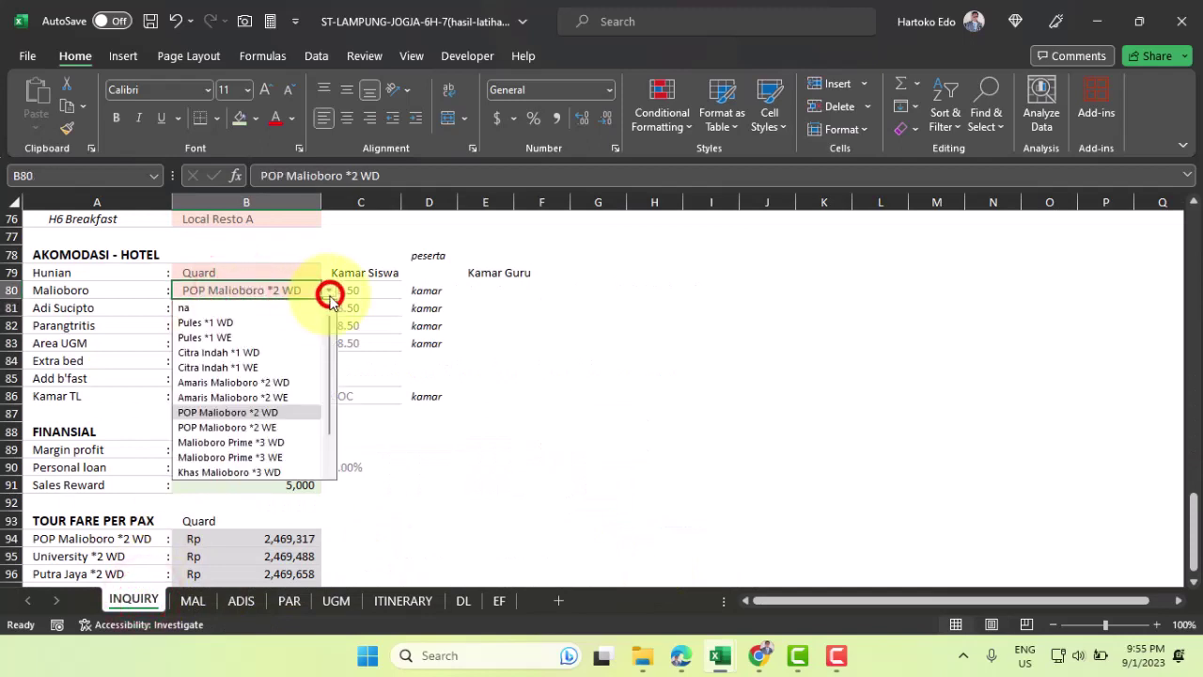
click(218, 382)
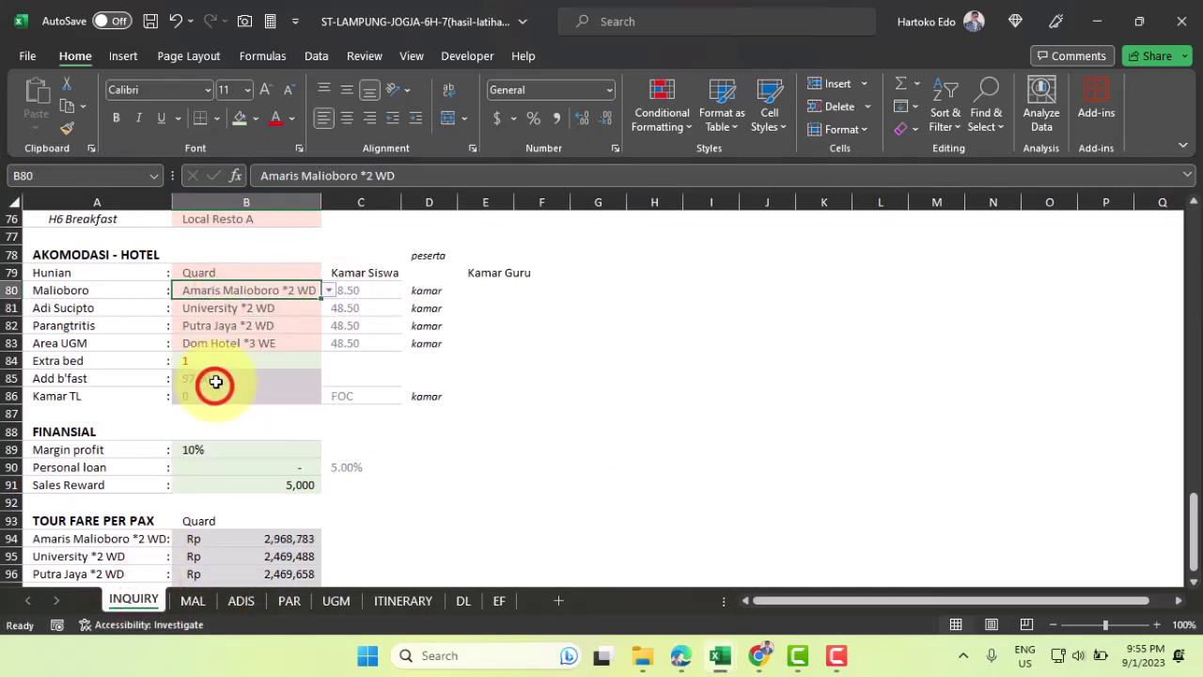
click(240, 307)
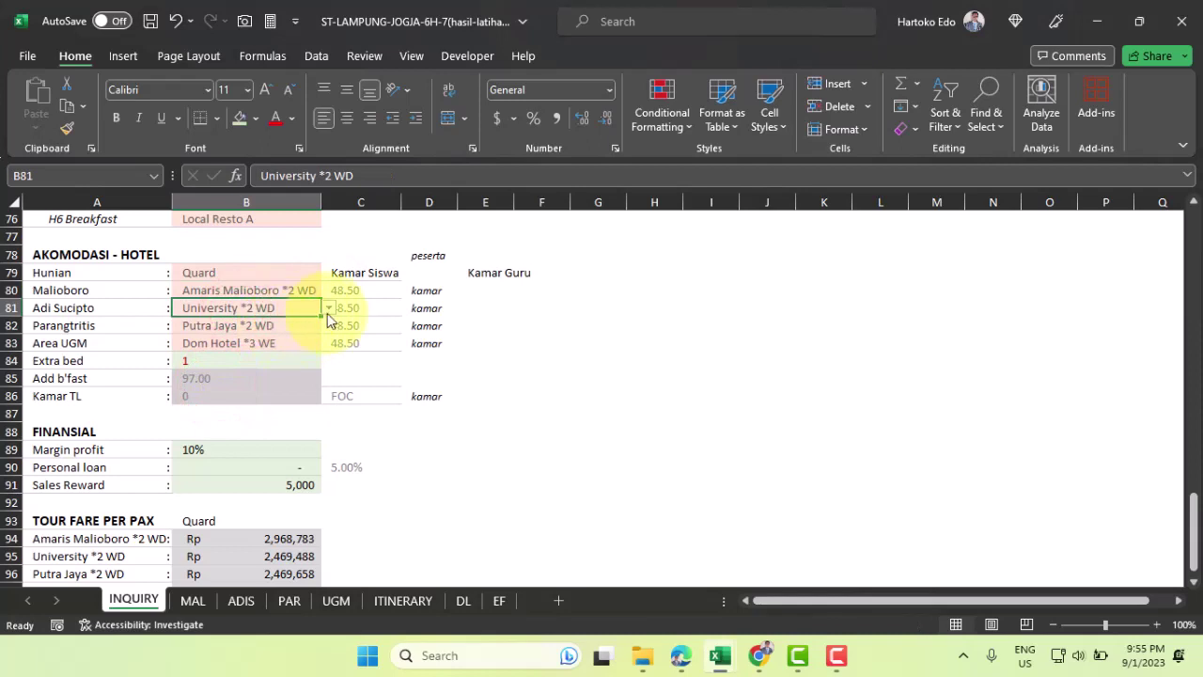
click(328, 308)
click(226, 430)
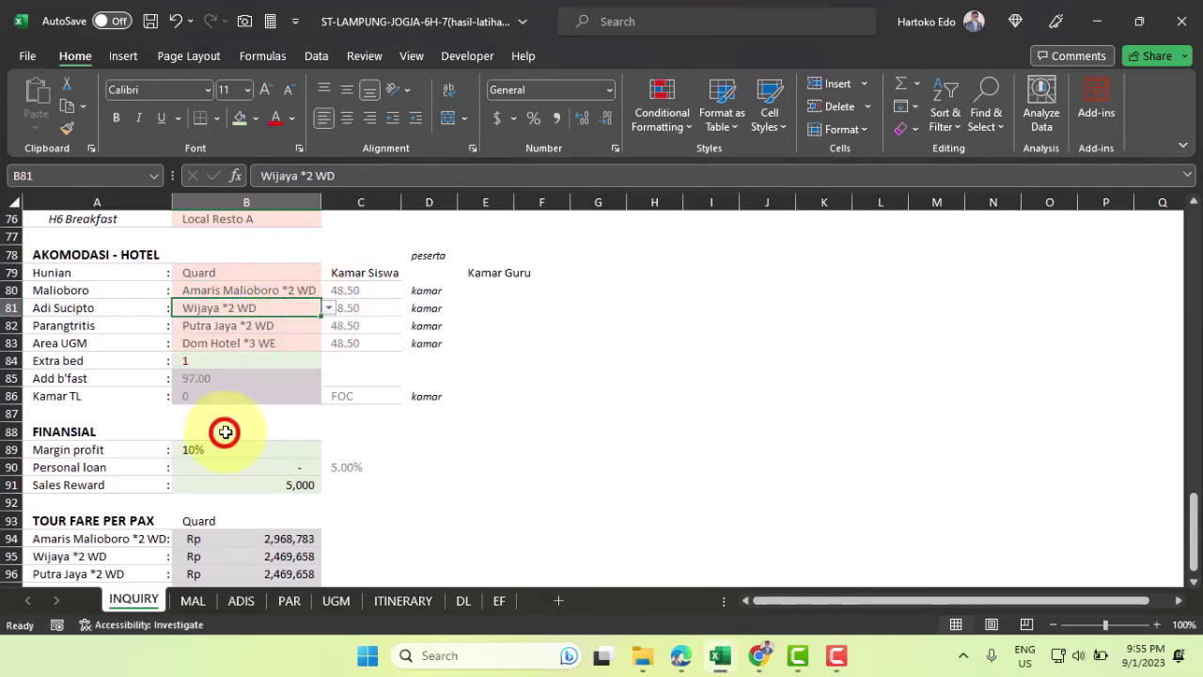
Set the Parangtritis hotel to Putra Jaya *2 WE and the Area UGM hotel to Wisma MMUGM *3 WE
click(265, 324)
click(326, 327)
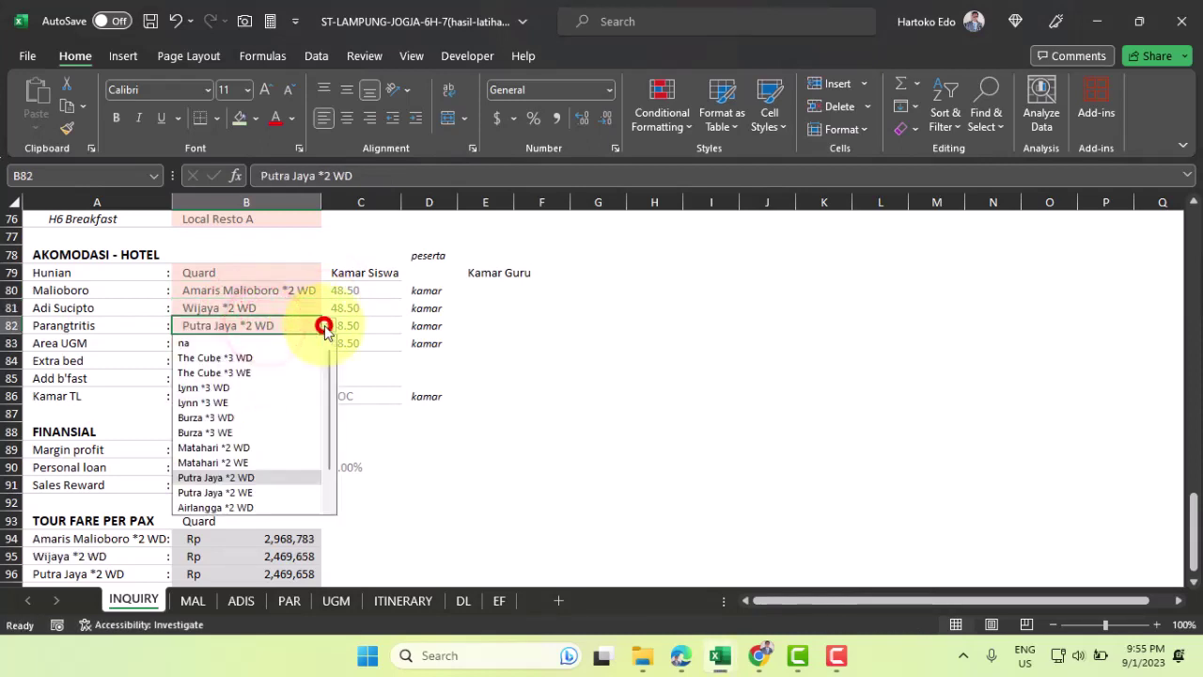
click(205, 498)
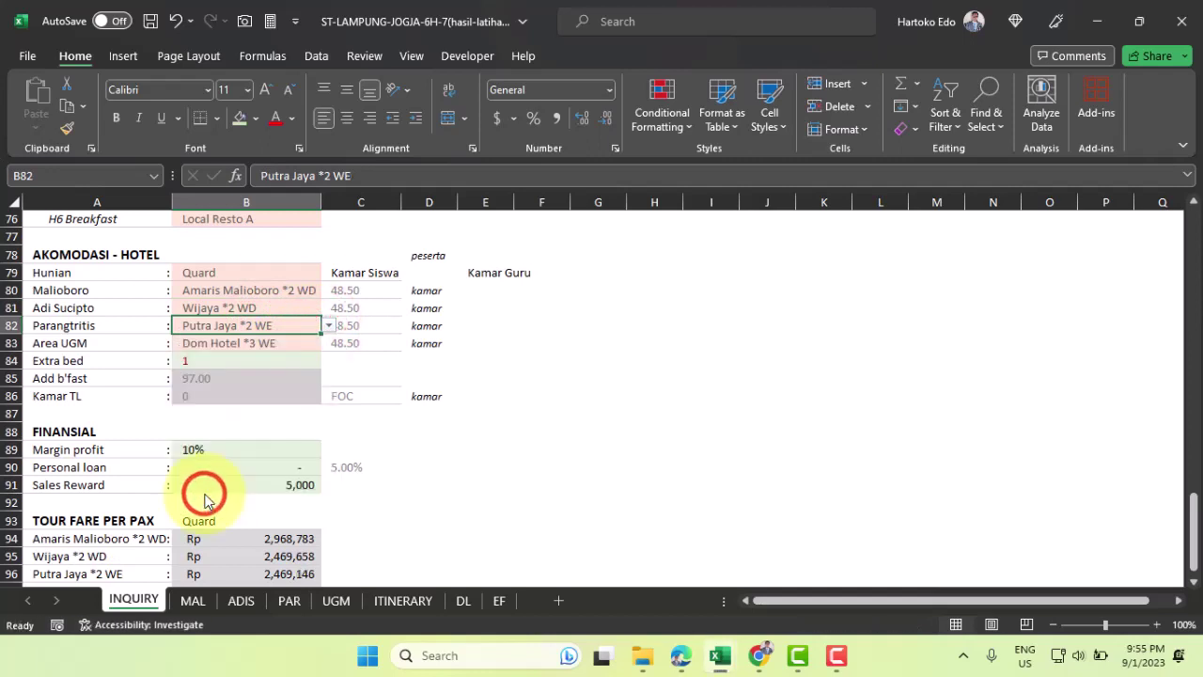
click(297, 344)
click(326, 344)
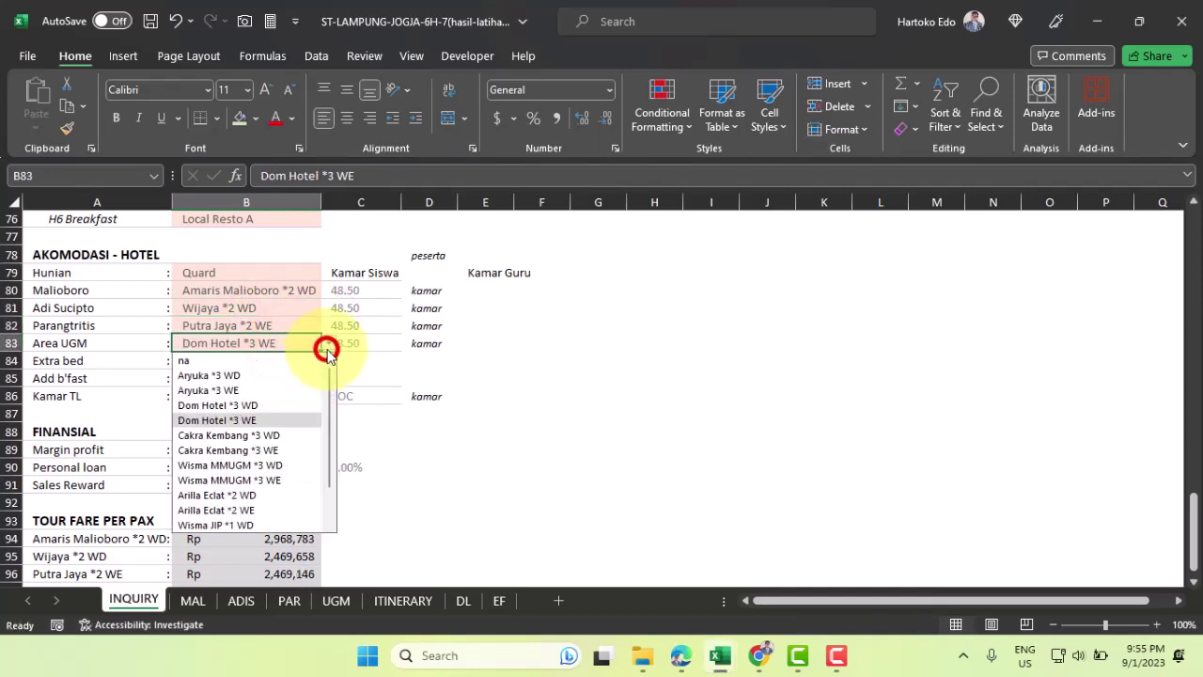
click(226, 480)
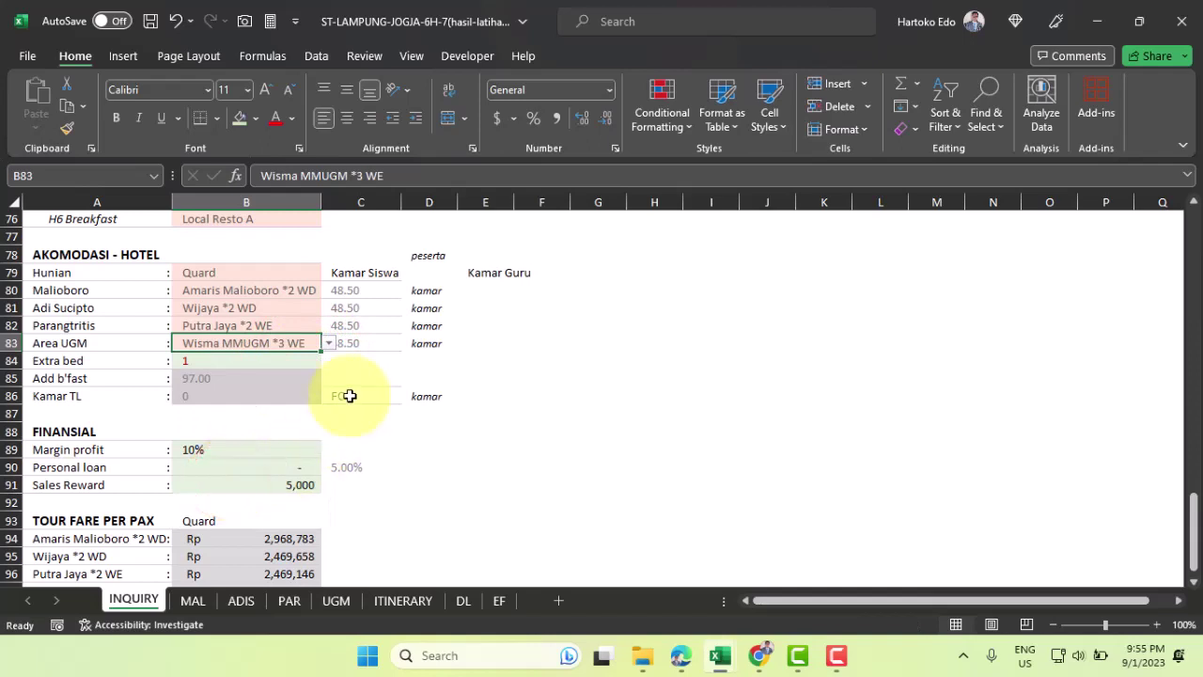
Compare the four hotels selected in B80:B83 of INQUIRY with the linked hotel names in B59:B62 of ITINERARY
click(232, 293)
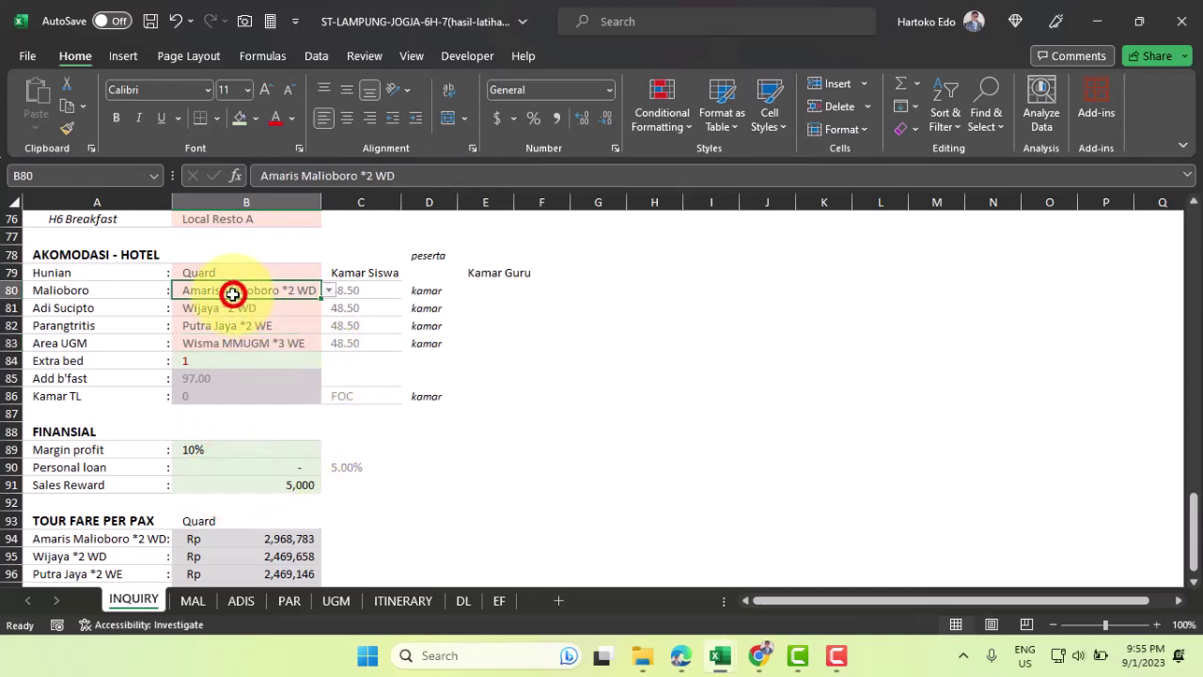
click(223, 305)
click(217, 325)
click(216, 343)
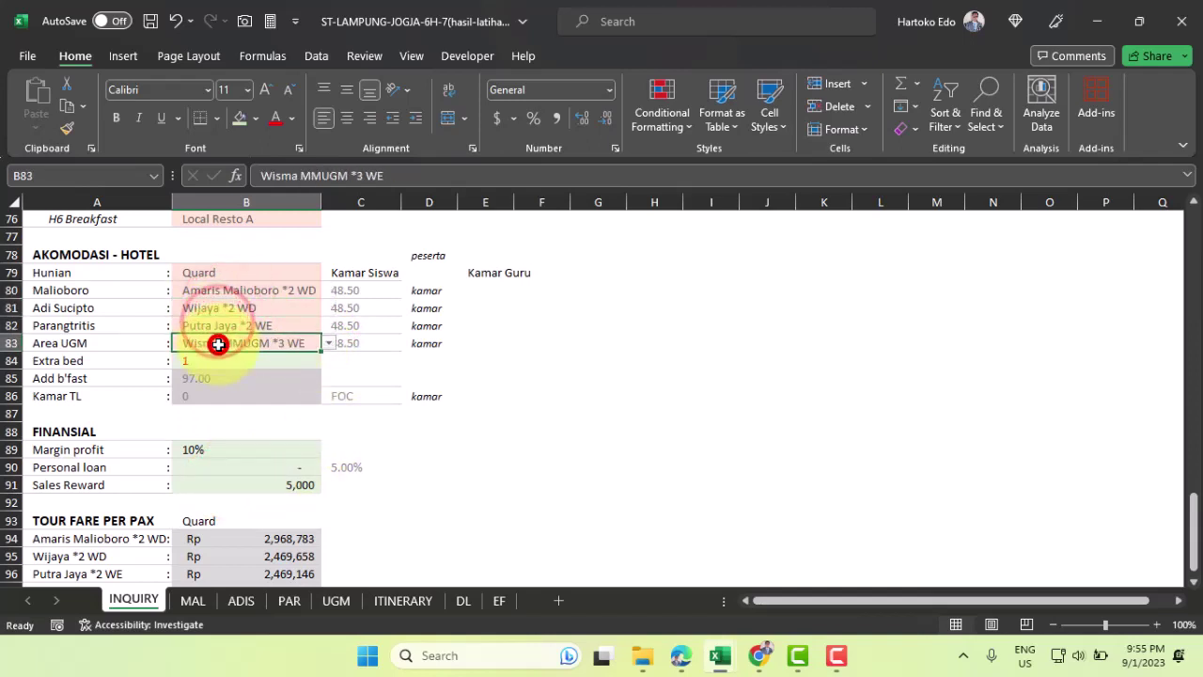
click(397, 606)
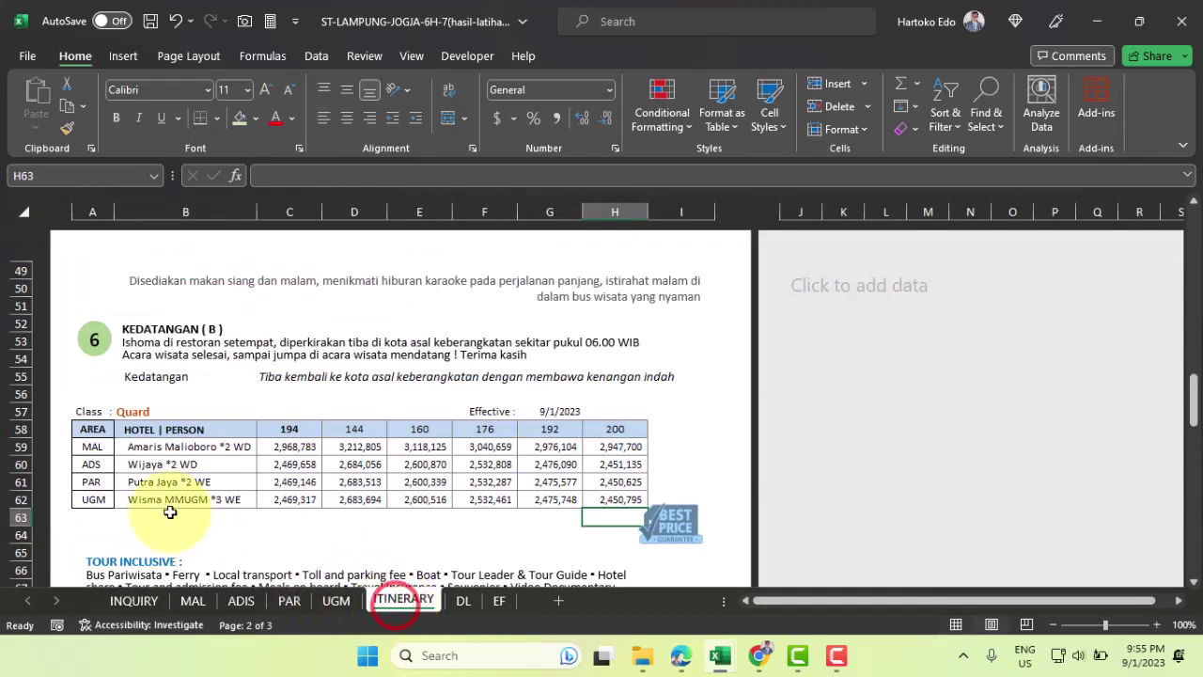
click(164, 446)
click(161, 467)
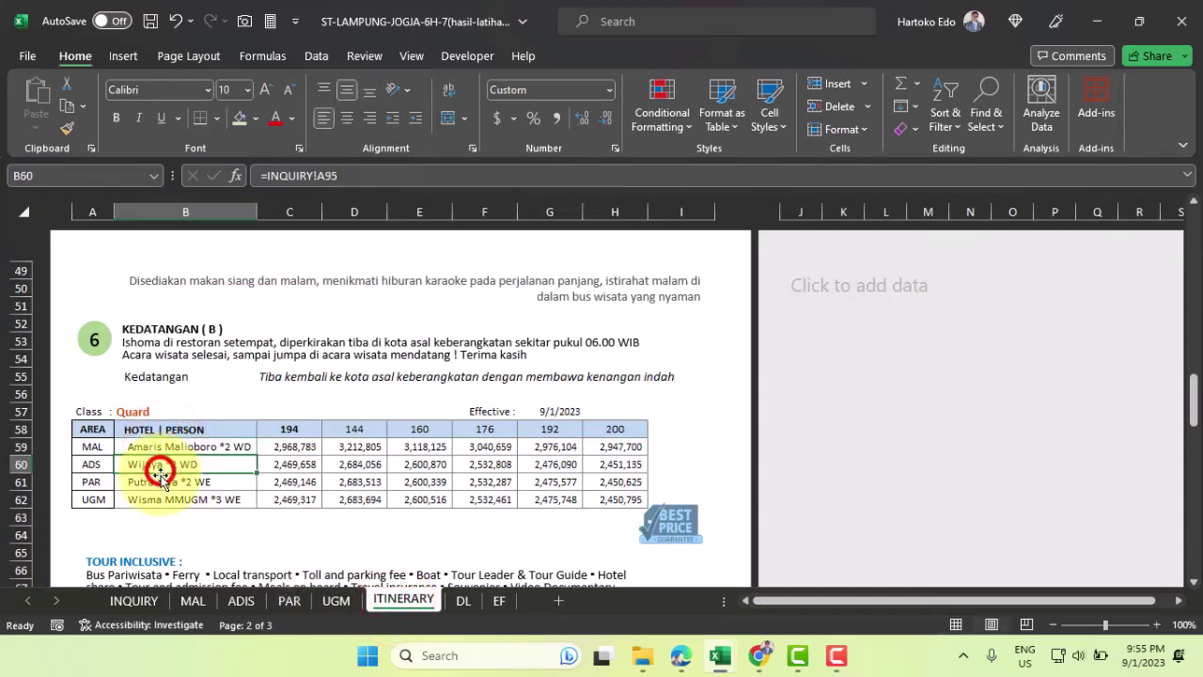
click(160, 480)
click(156, 499)
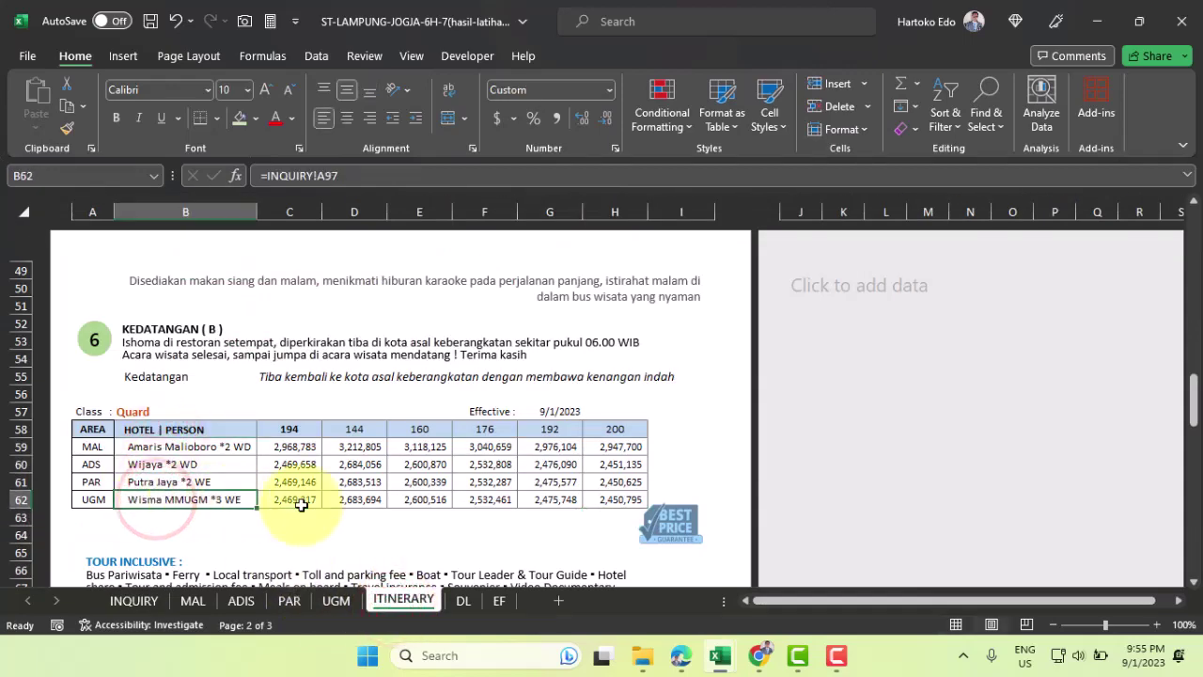